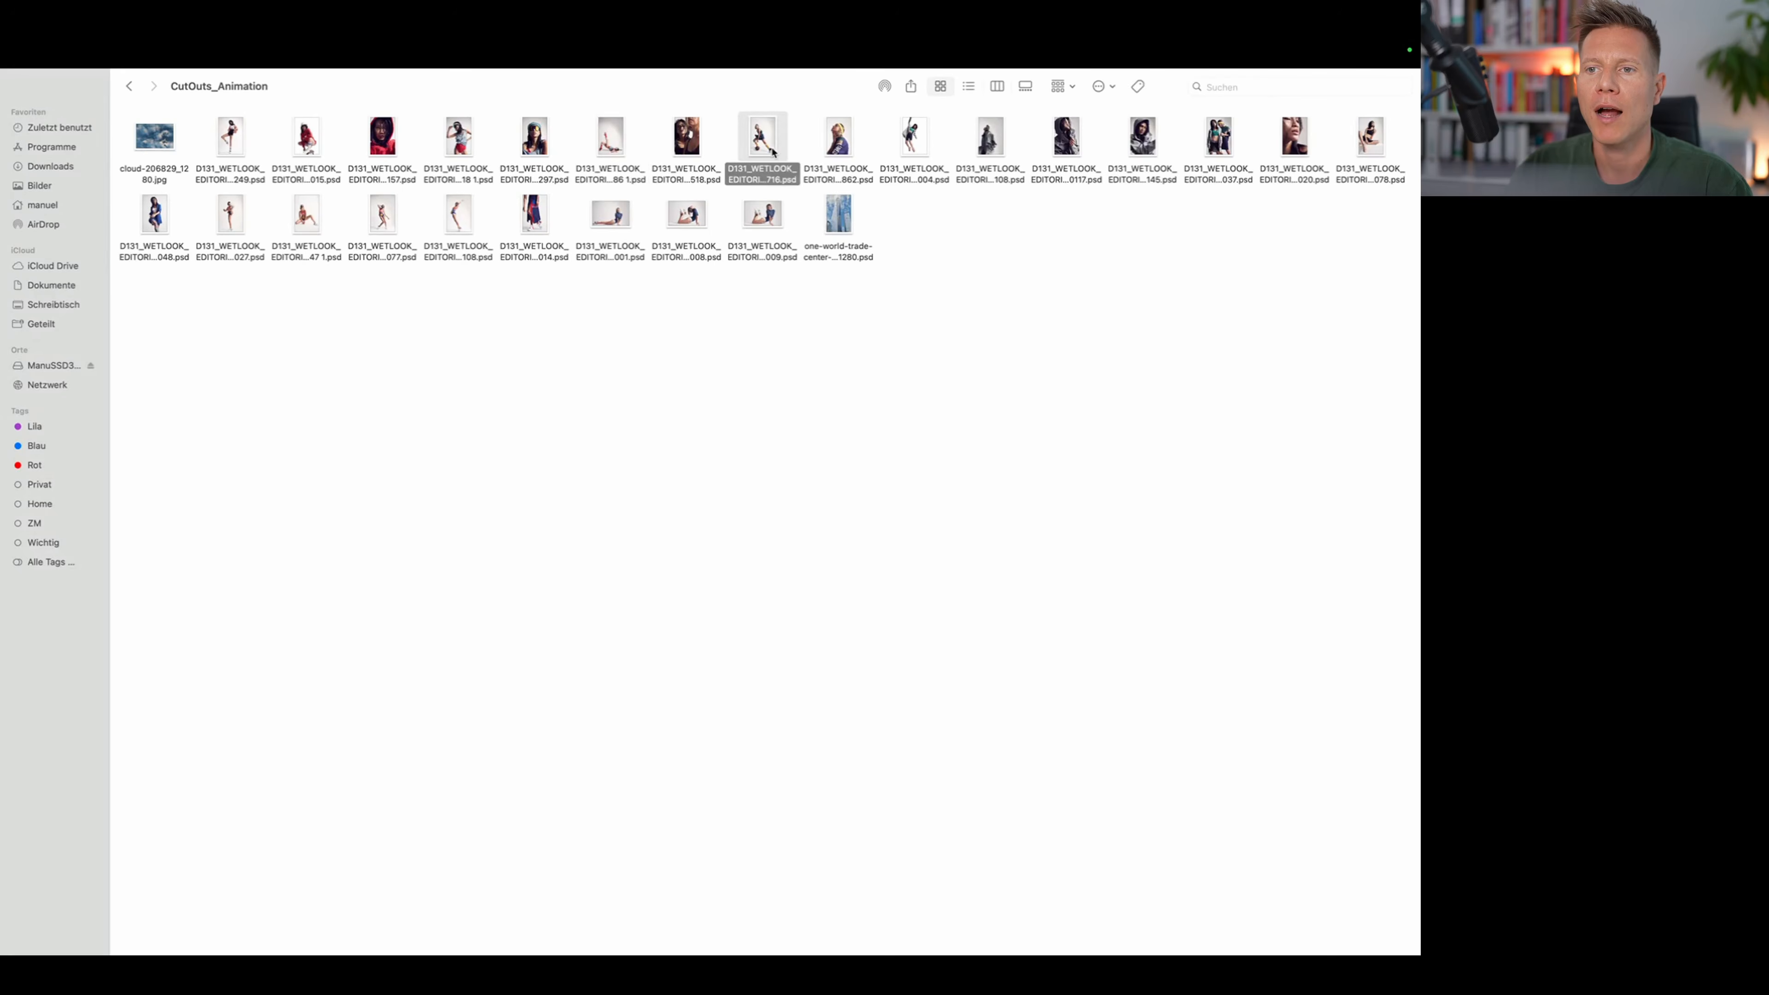
Step: Preview the photo D131_WETLOOK_EDITORIAL_1019_M05_0716.psd in the CutOuts_Animation folder and close the preview
key("space")
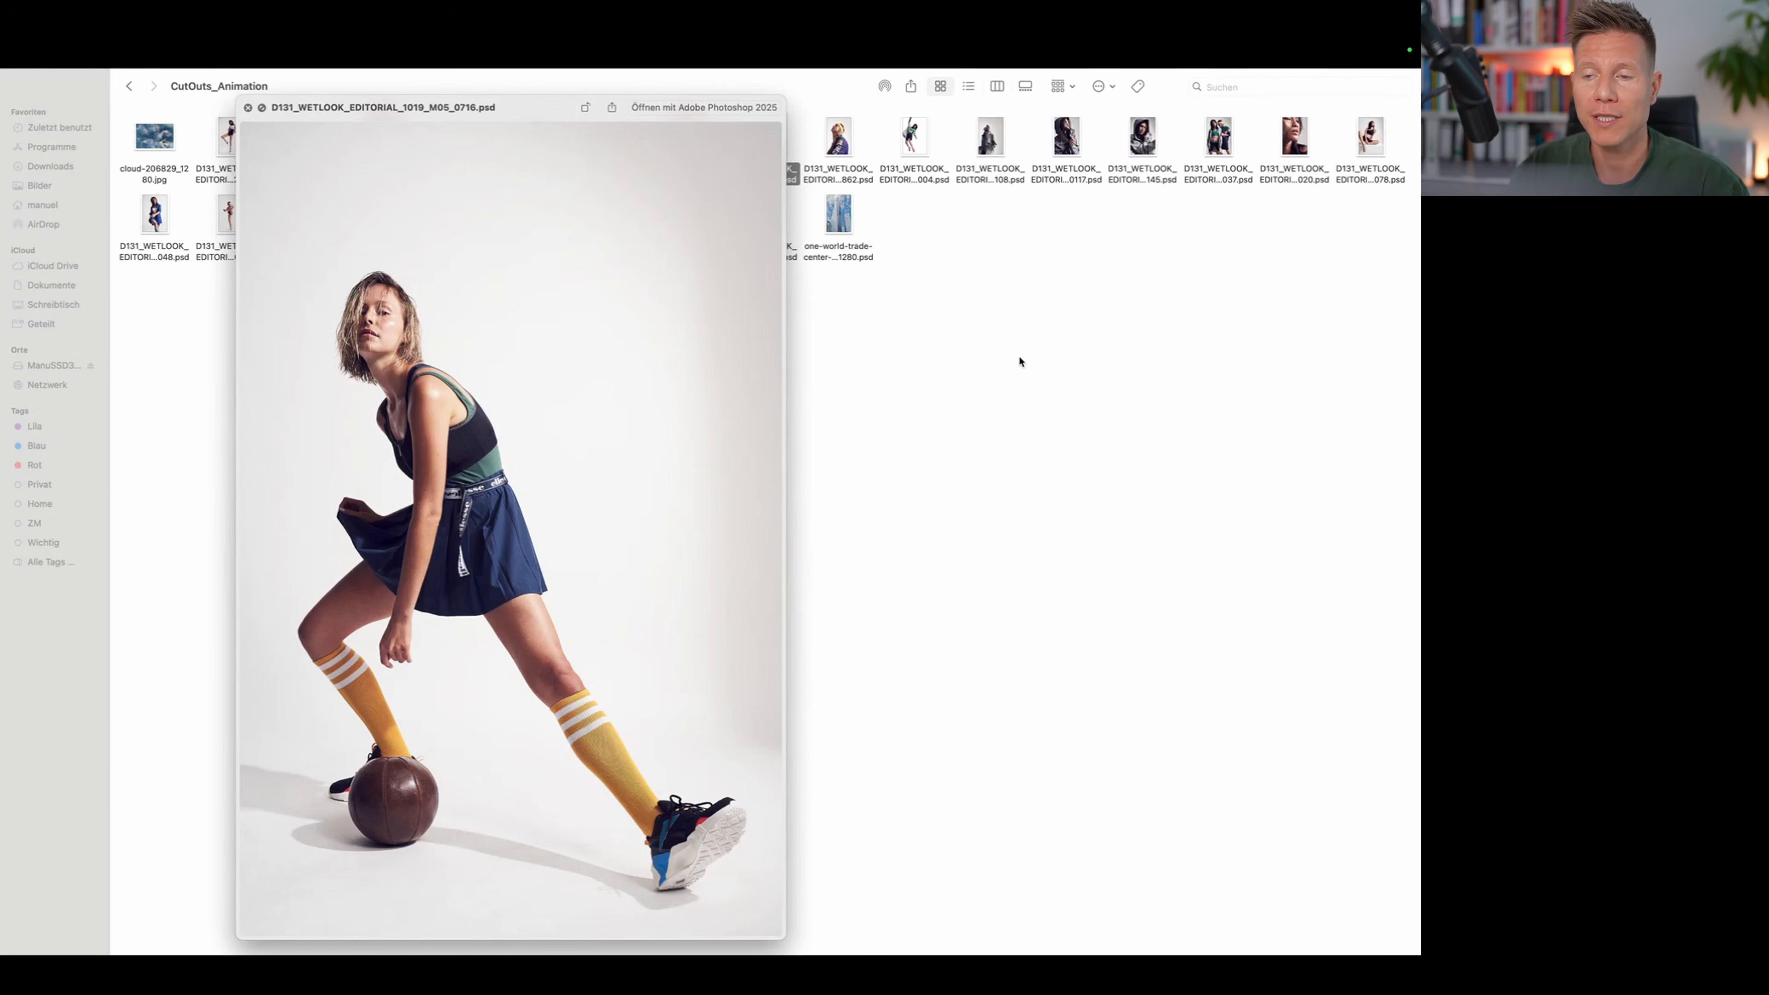
left_click(992, 251)
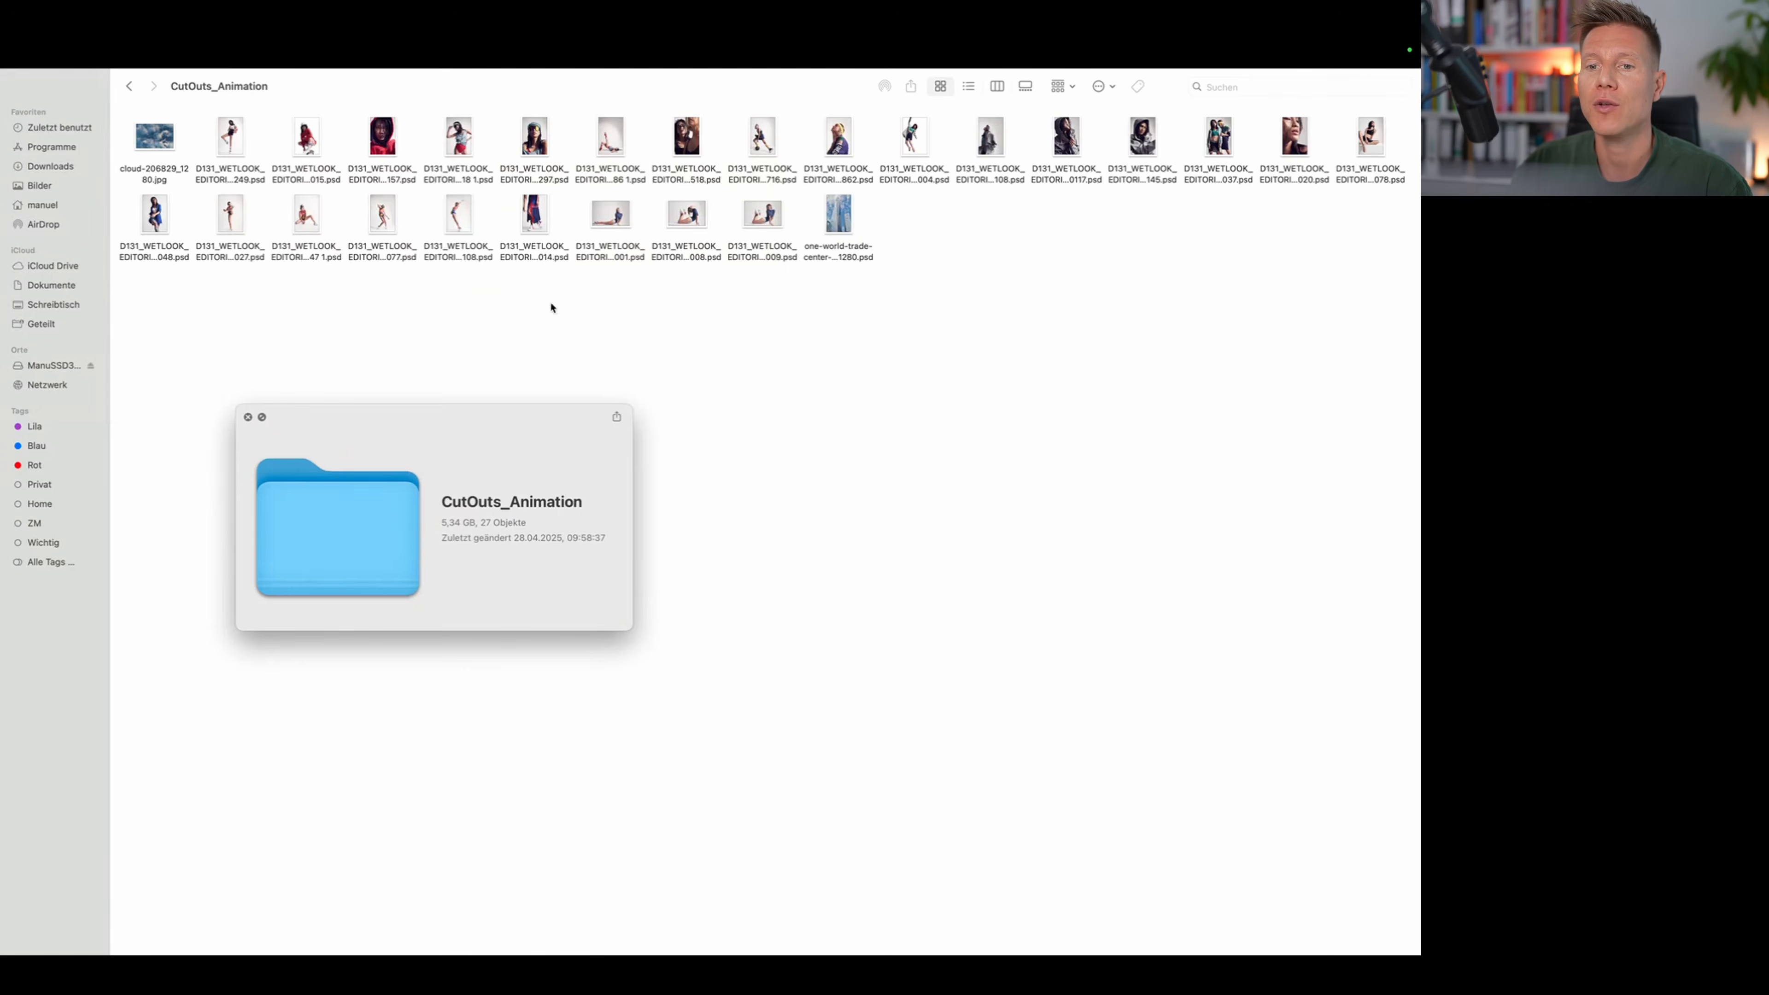
left_click(248, 418)
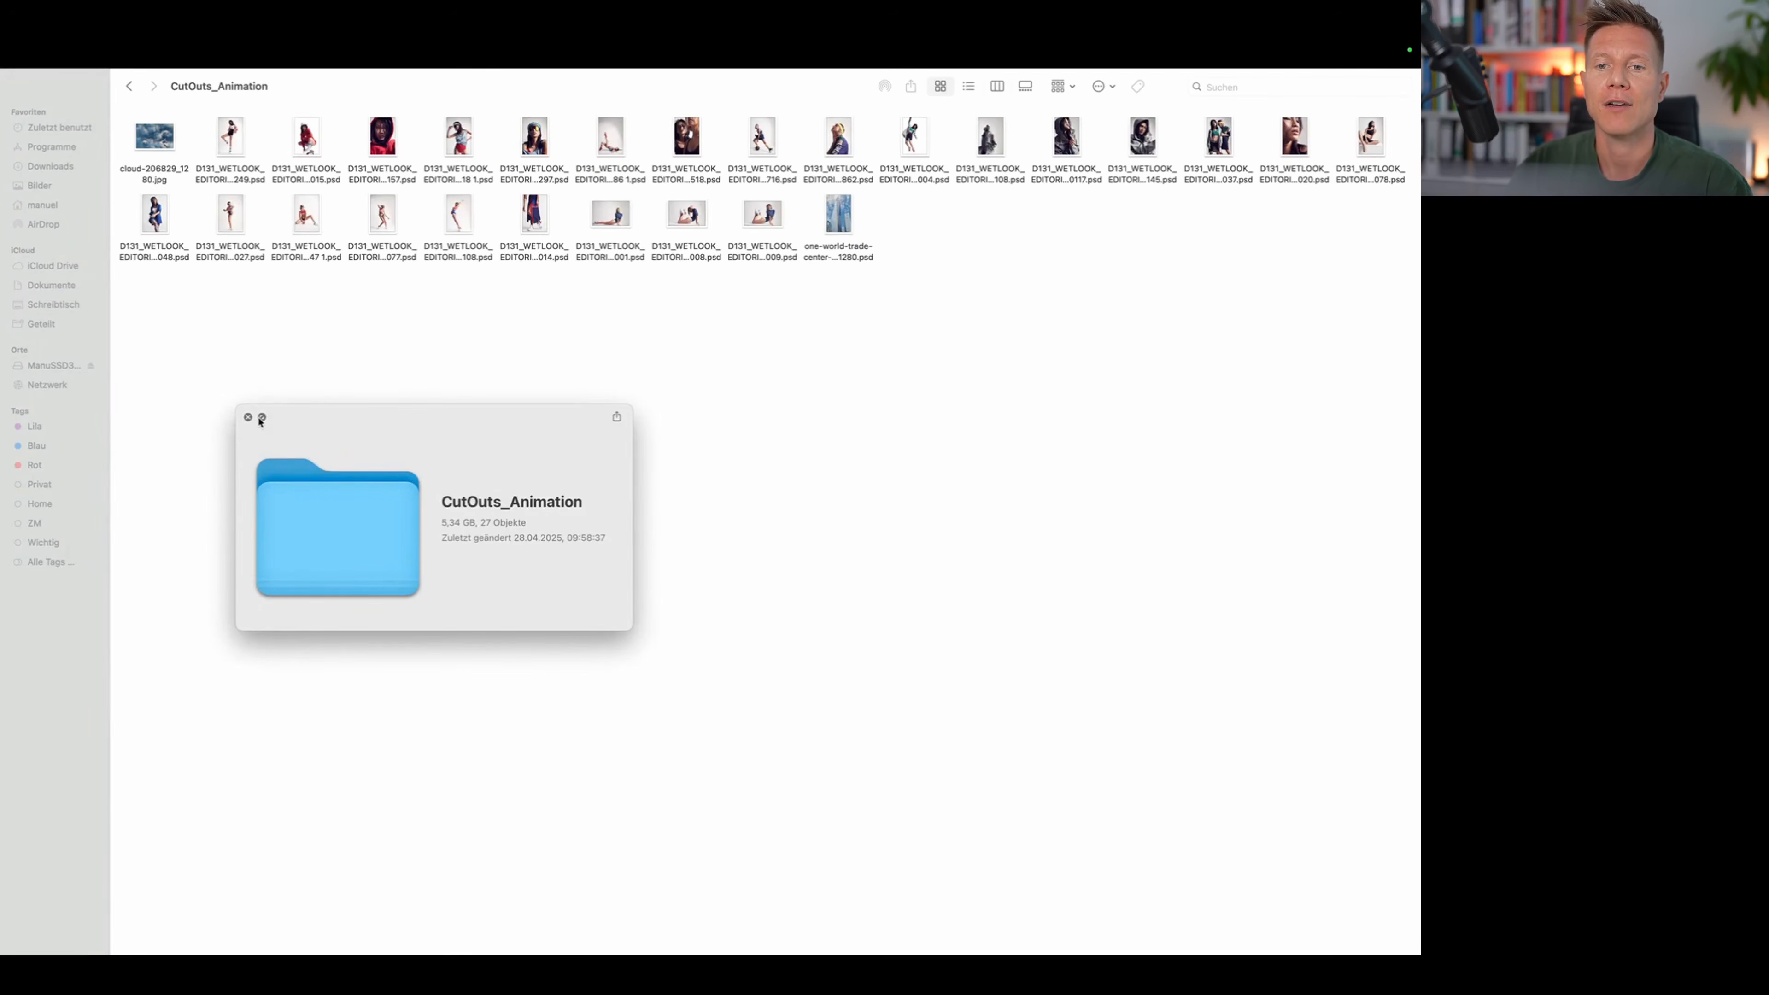
left_click(247, 417)
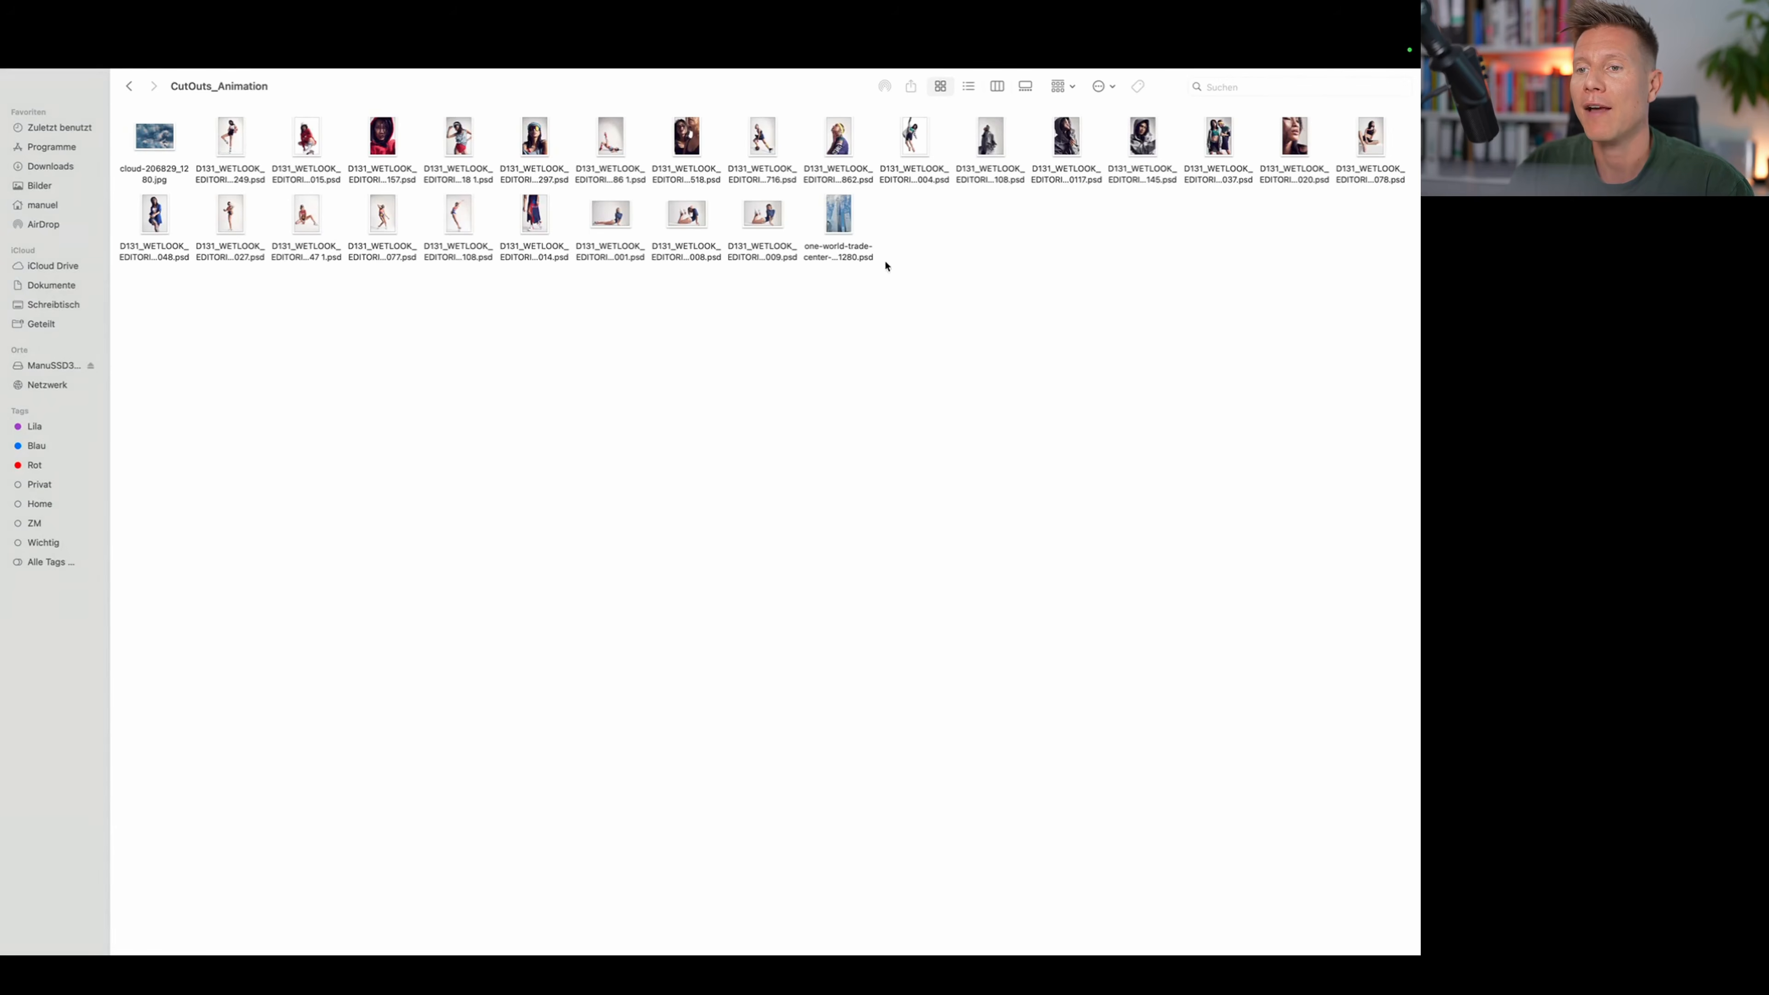
Step: Switch to Photoshop by opening the one-world-trade-center PSD in it, and select the skyscrapers with automatic subject selection
left_click(833, 218)
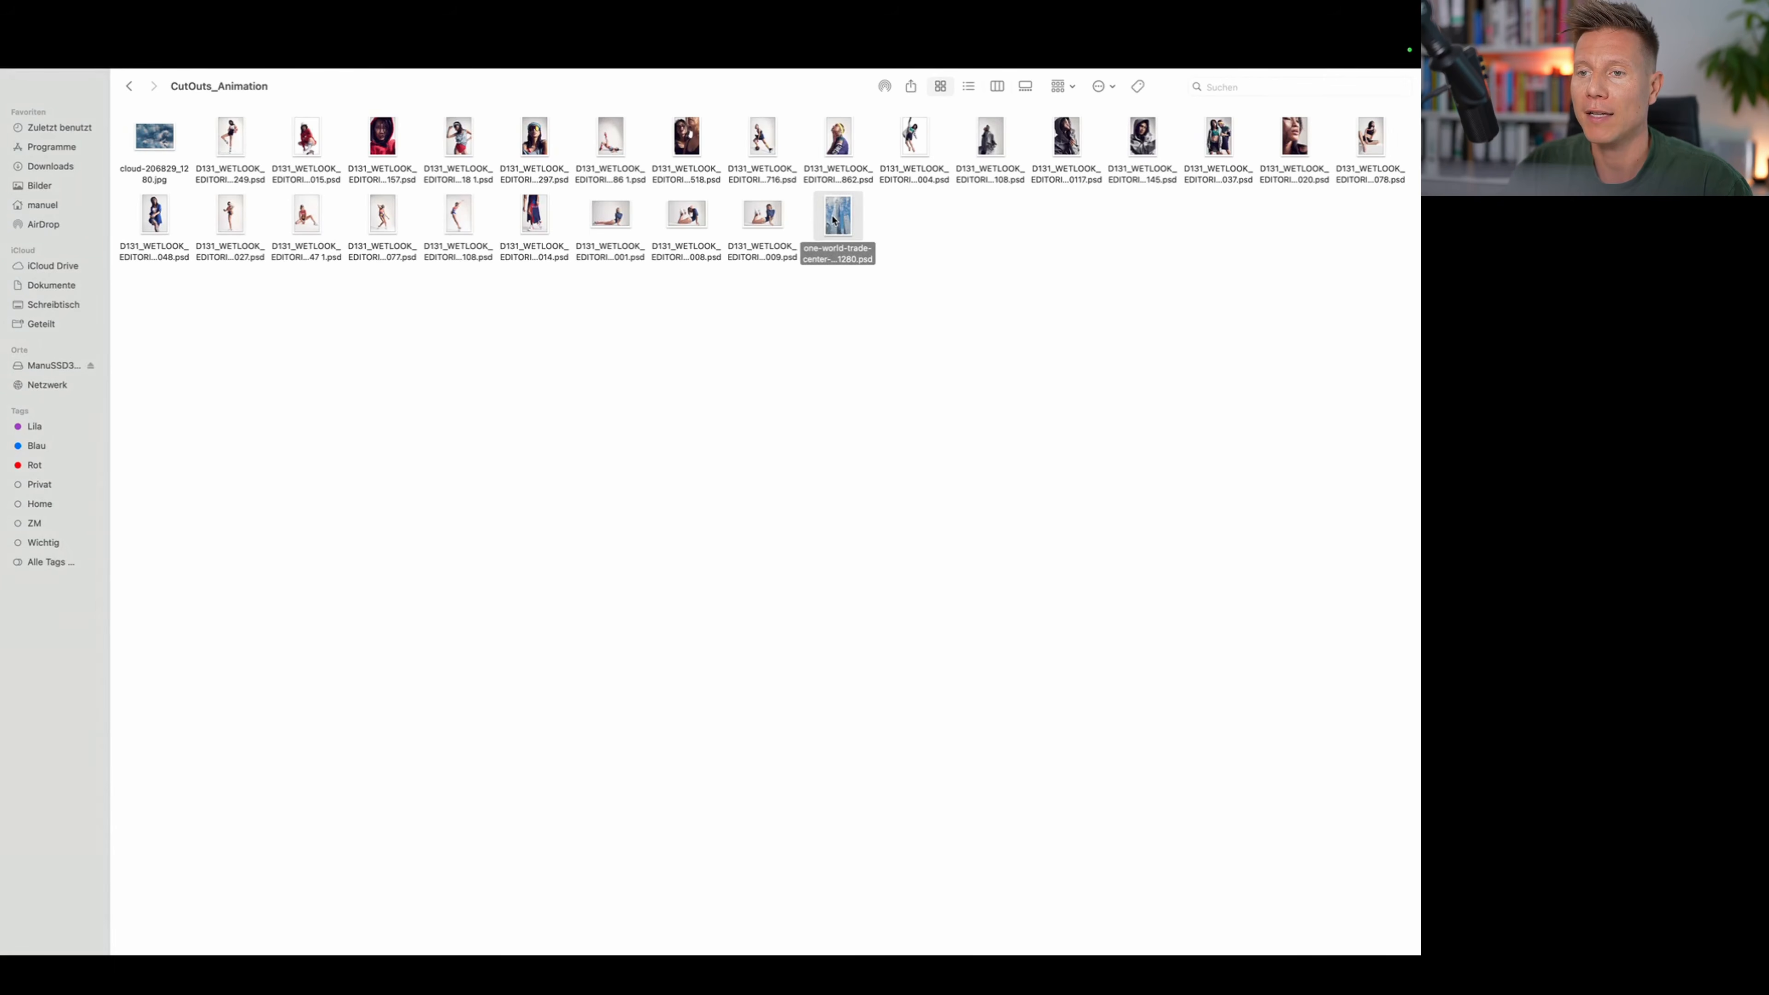
left_click_drag(849, 239, 436, 937)
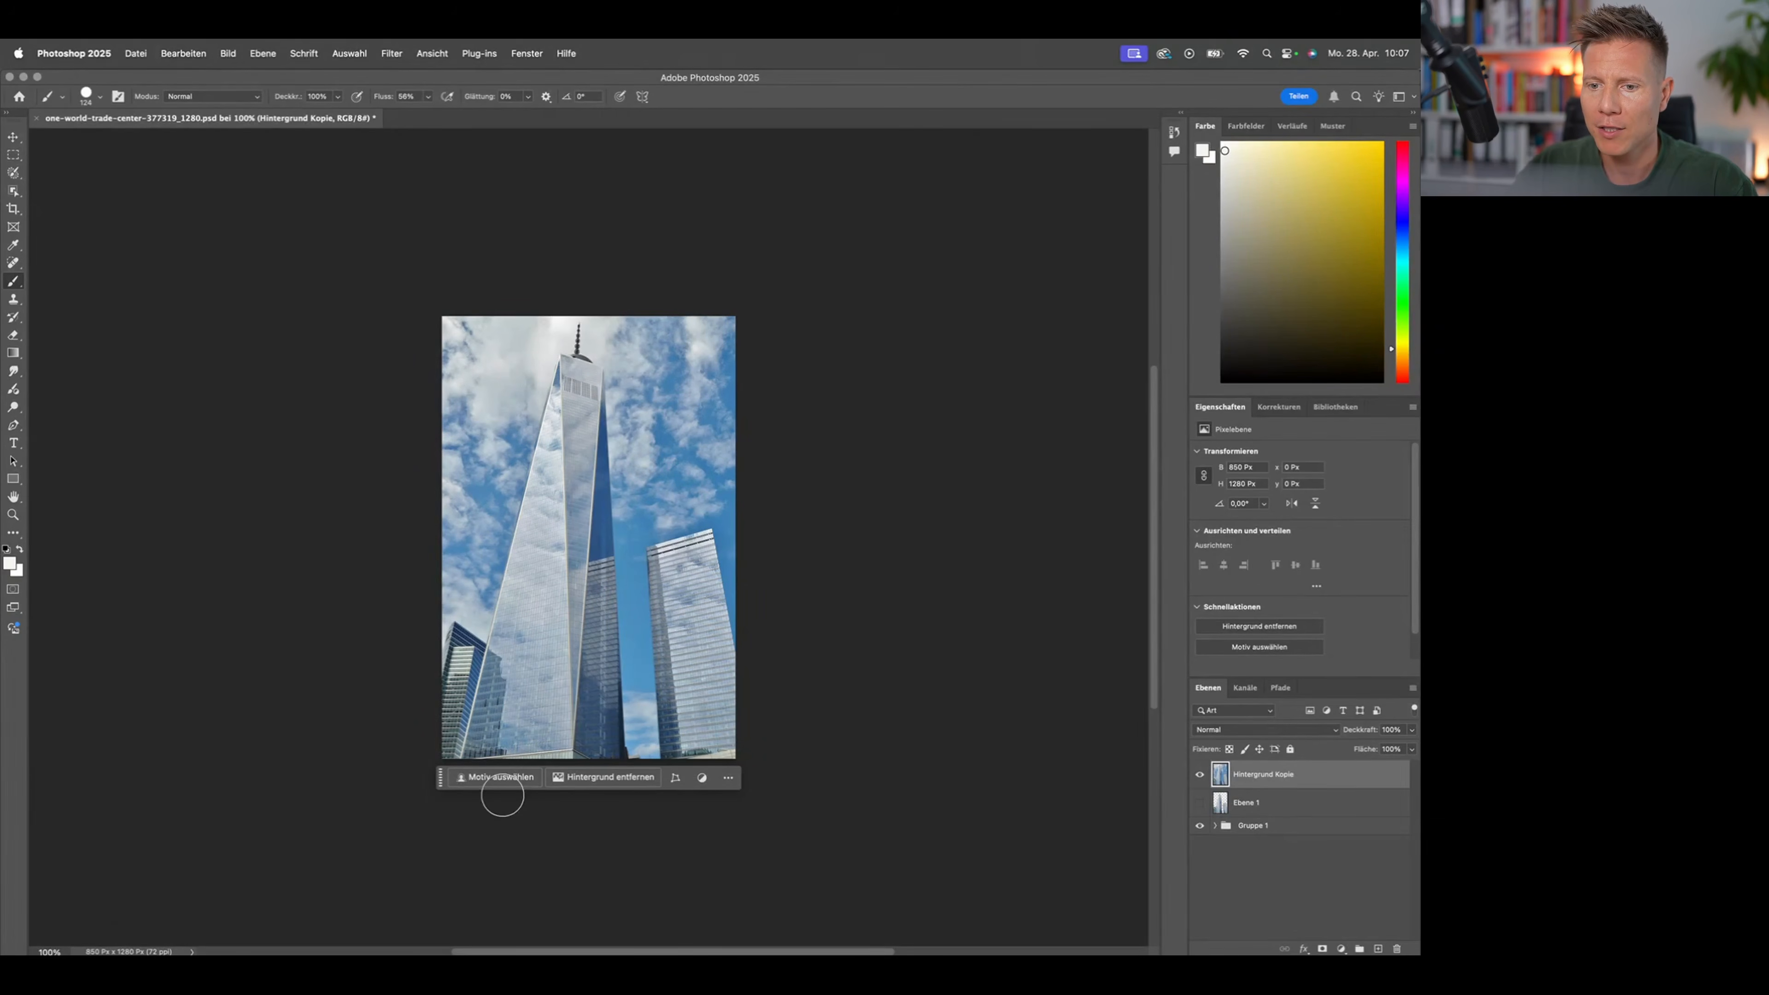
left_click(496, 777)
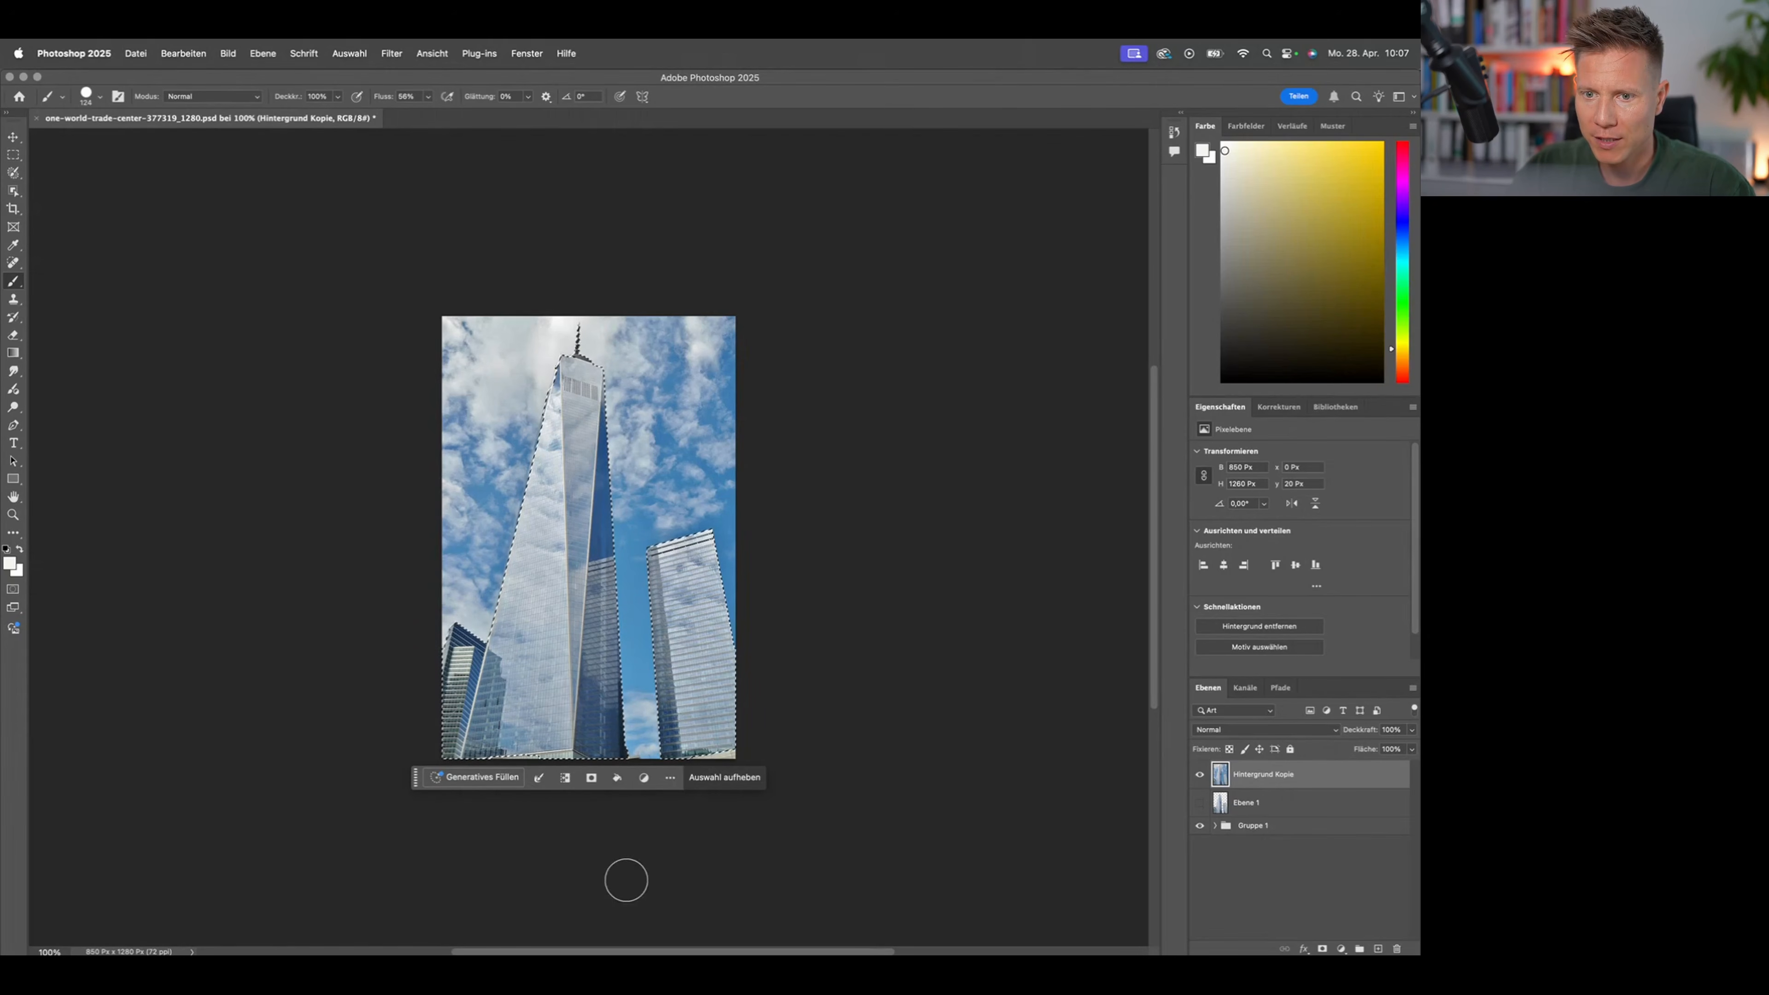
Step: Duplicate the Hintergrund Kopie layer, mask the duplicate with the building selection and hide the layers beneath it
left_click_drag(1256, 774, 1377, 945)
left_click(1321, 948)
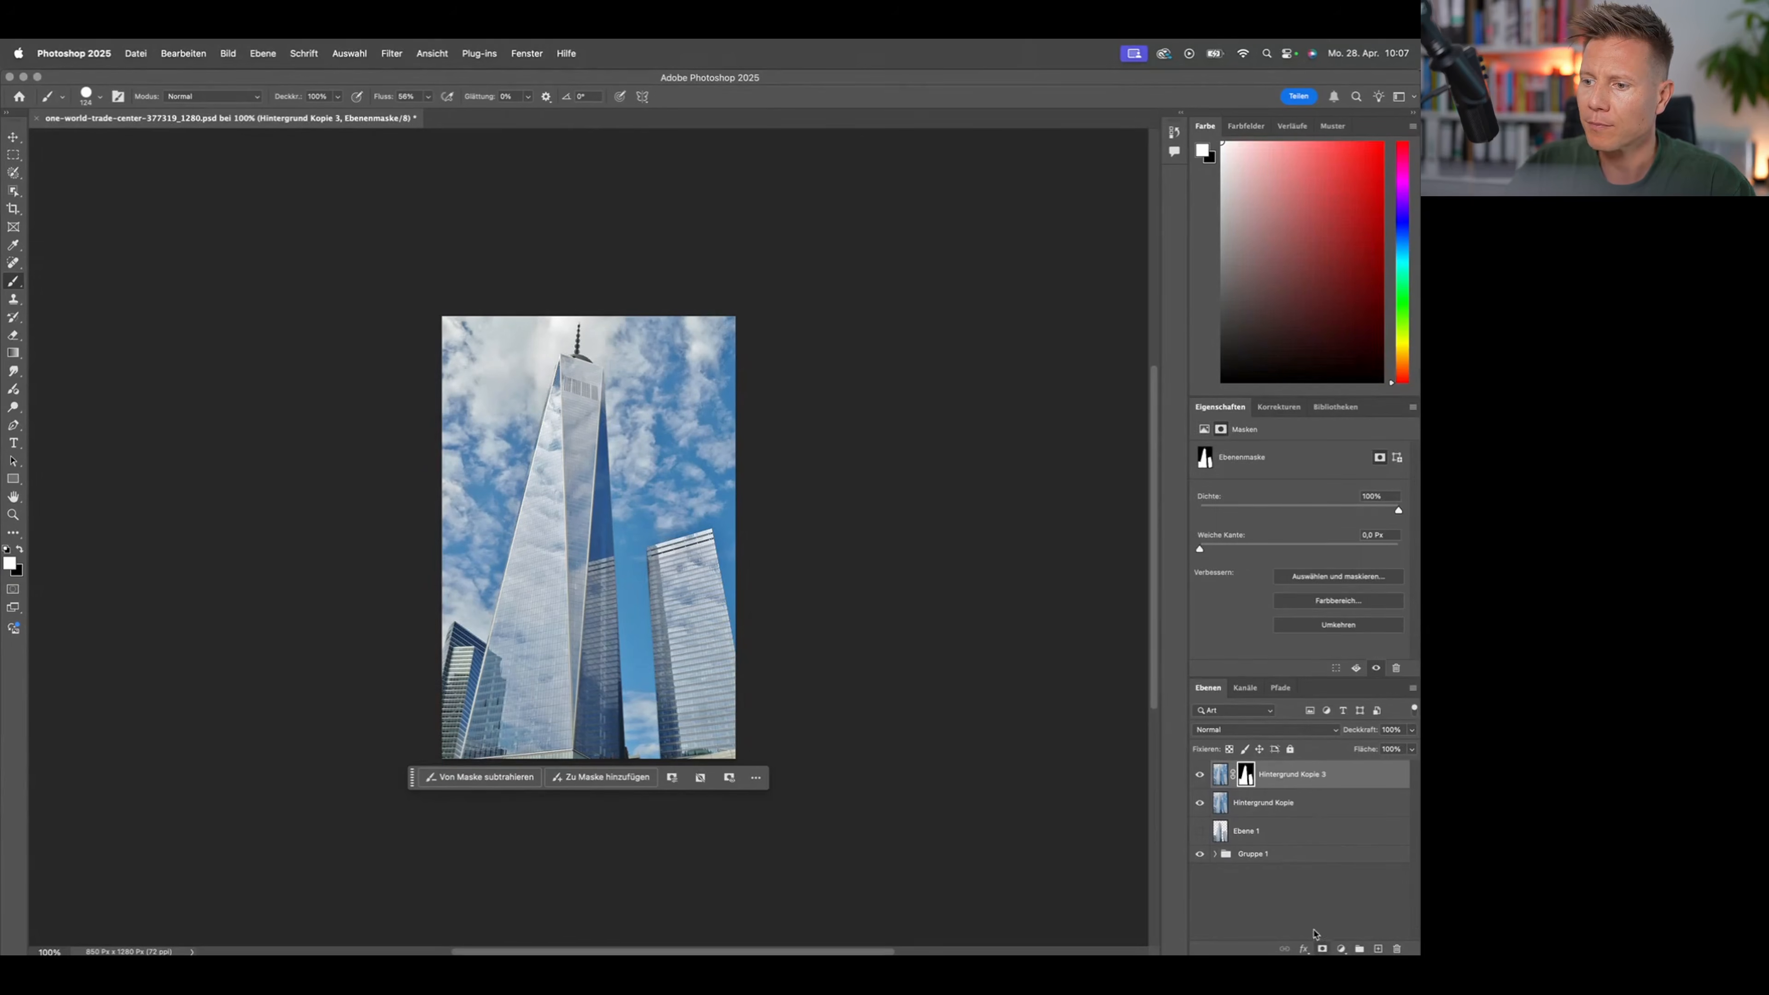
left_click_drag(1200, 805, 1199, 854)
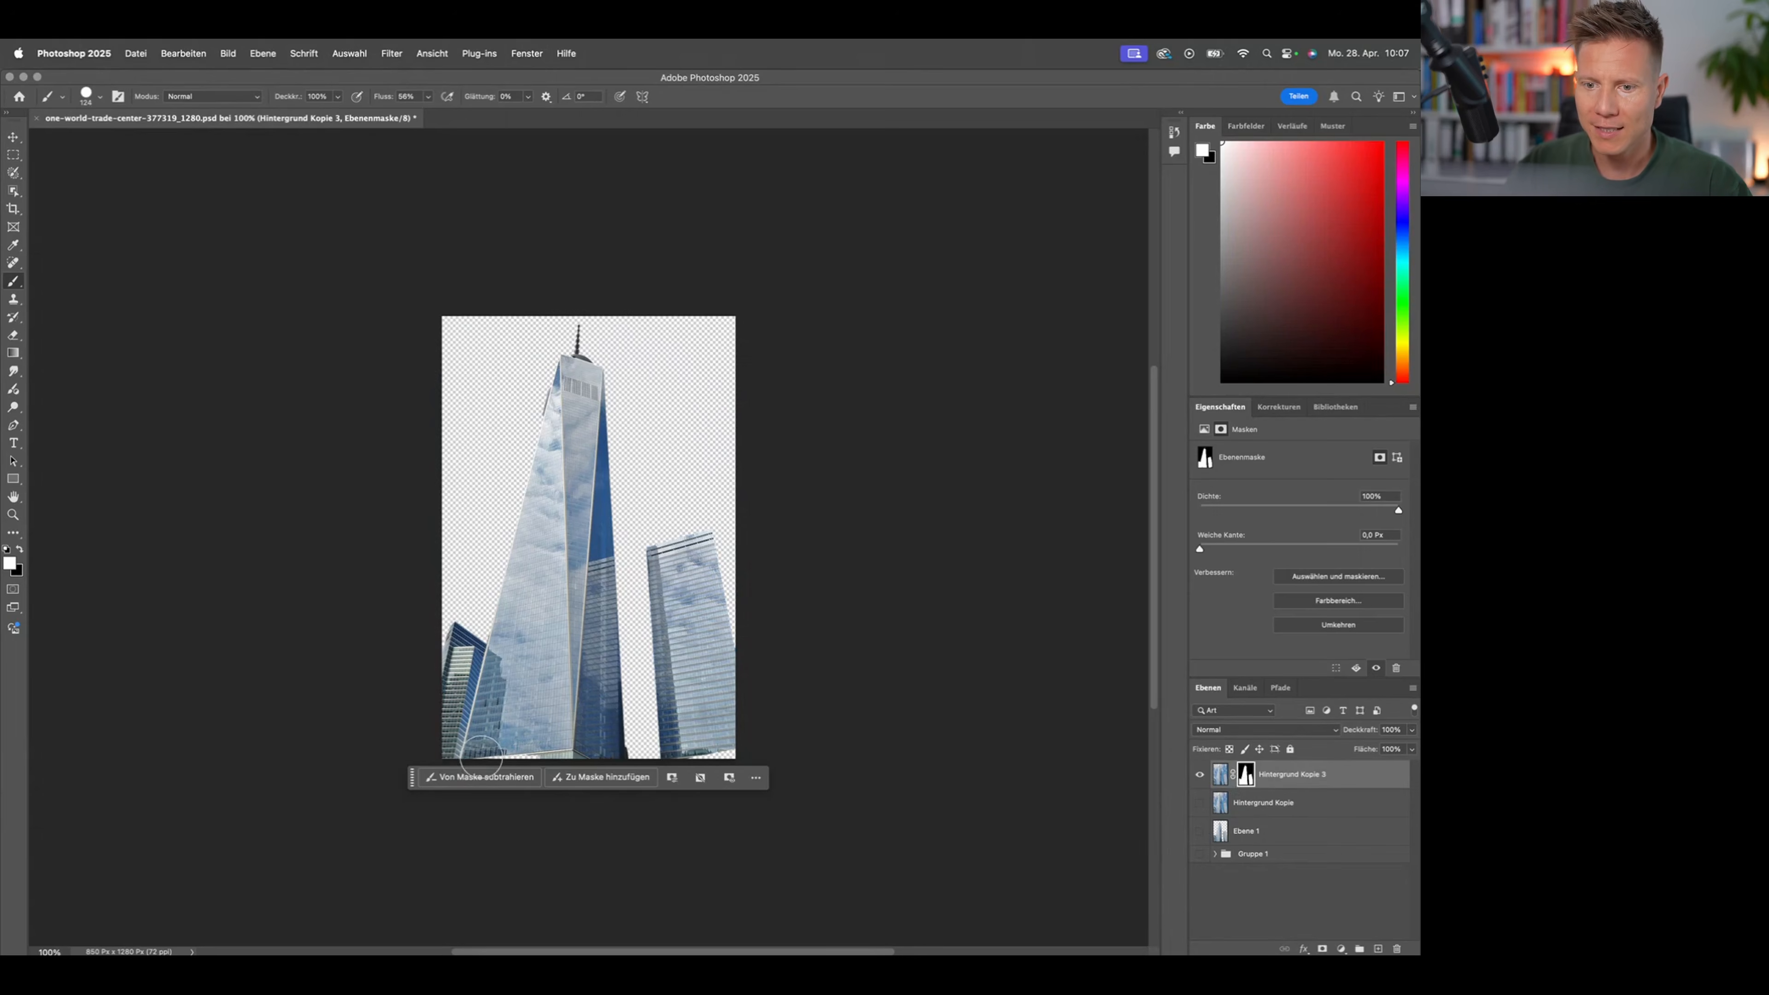
Step: Touch up the layer mask with the Brush along the buildings' lower edge and show the Hintergrund Kopie layer again
left_click(20, 549)
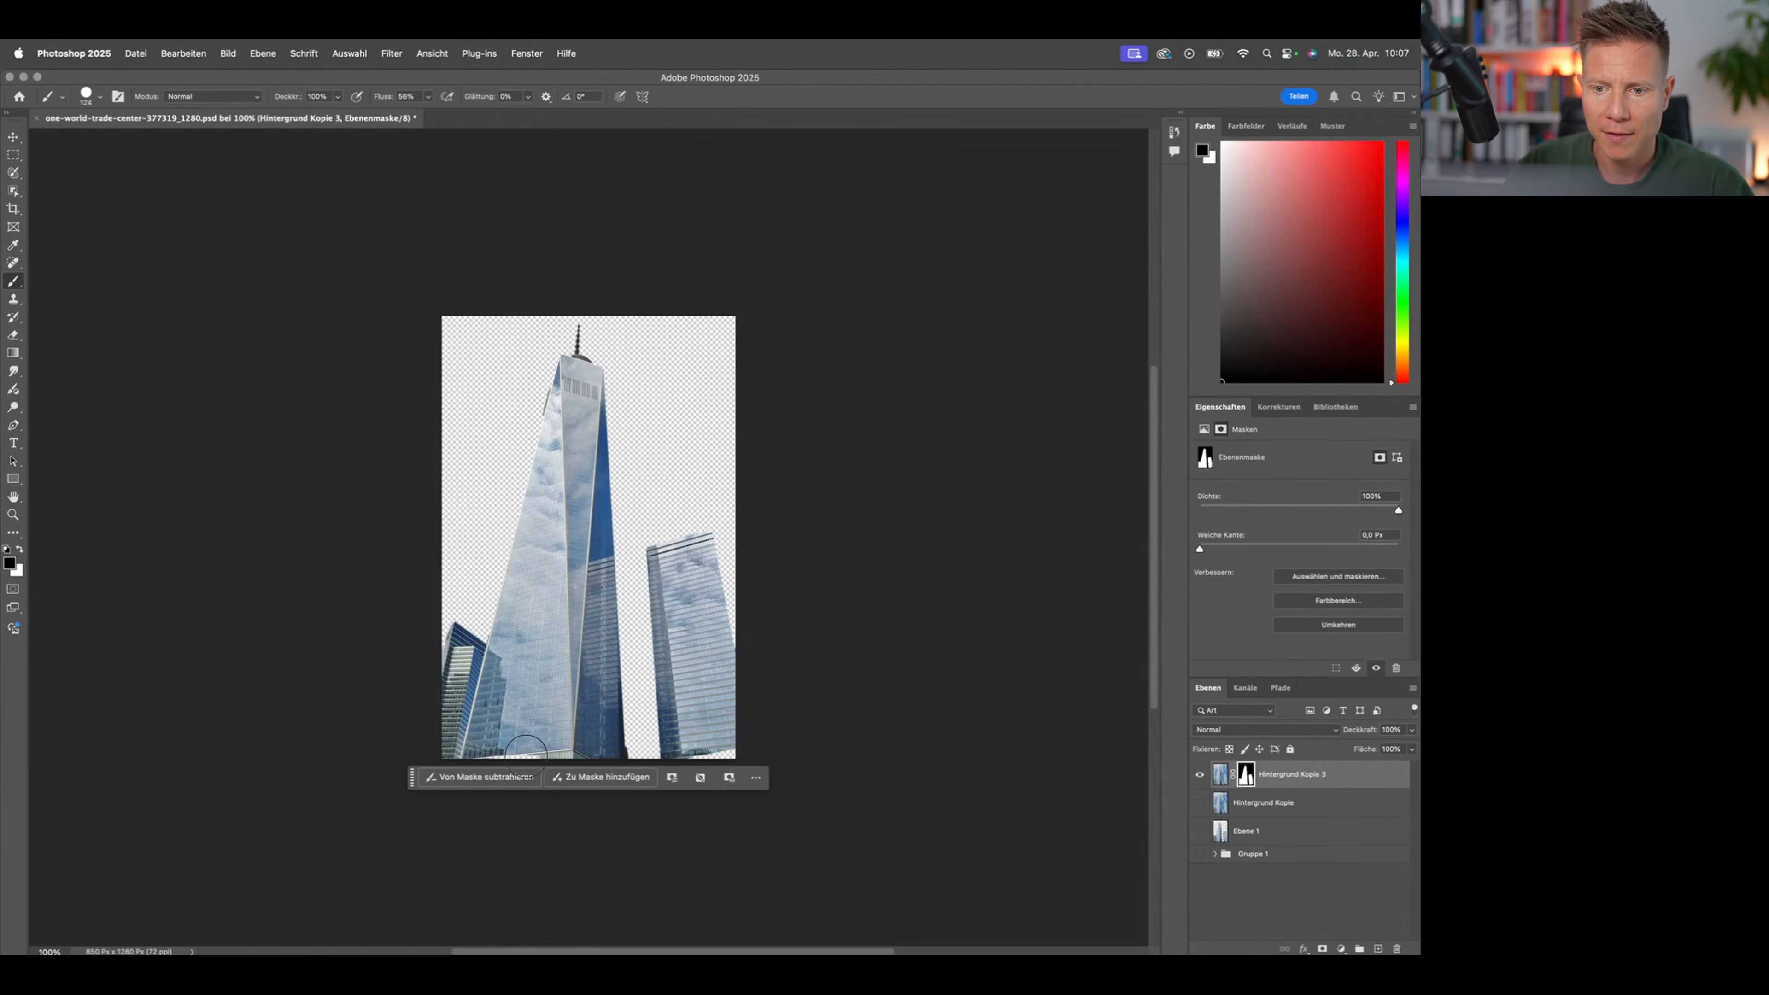
key("x")
mouse_move(533, 749)
left_mouse_down()
mouse_move(482, 768)
mouse_move(533, 752)
left_mouse_up()
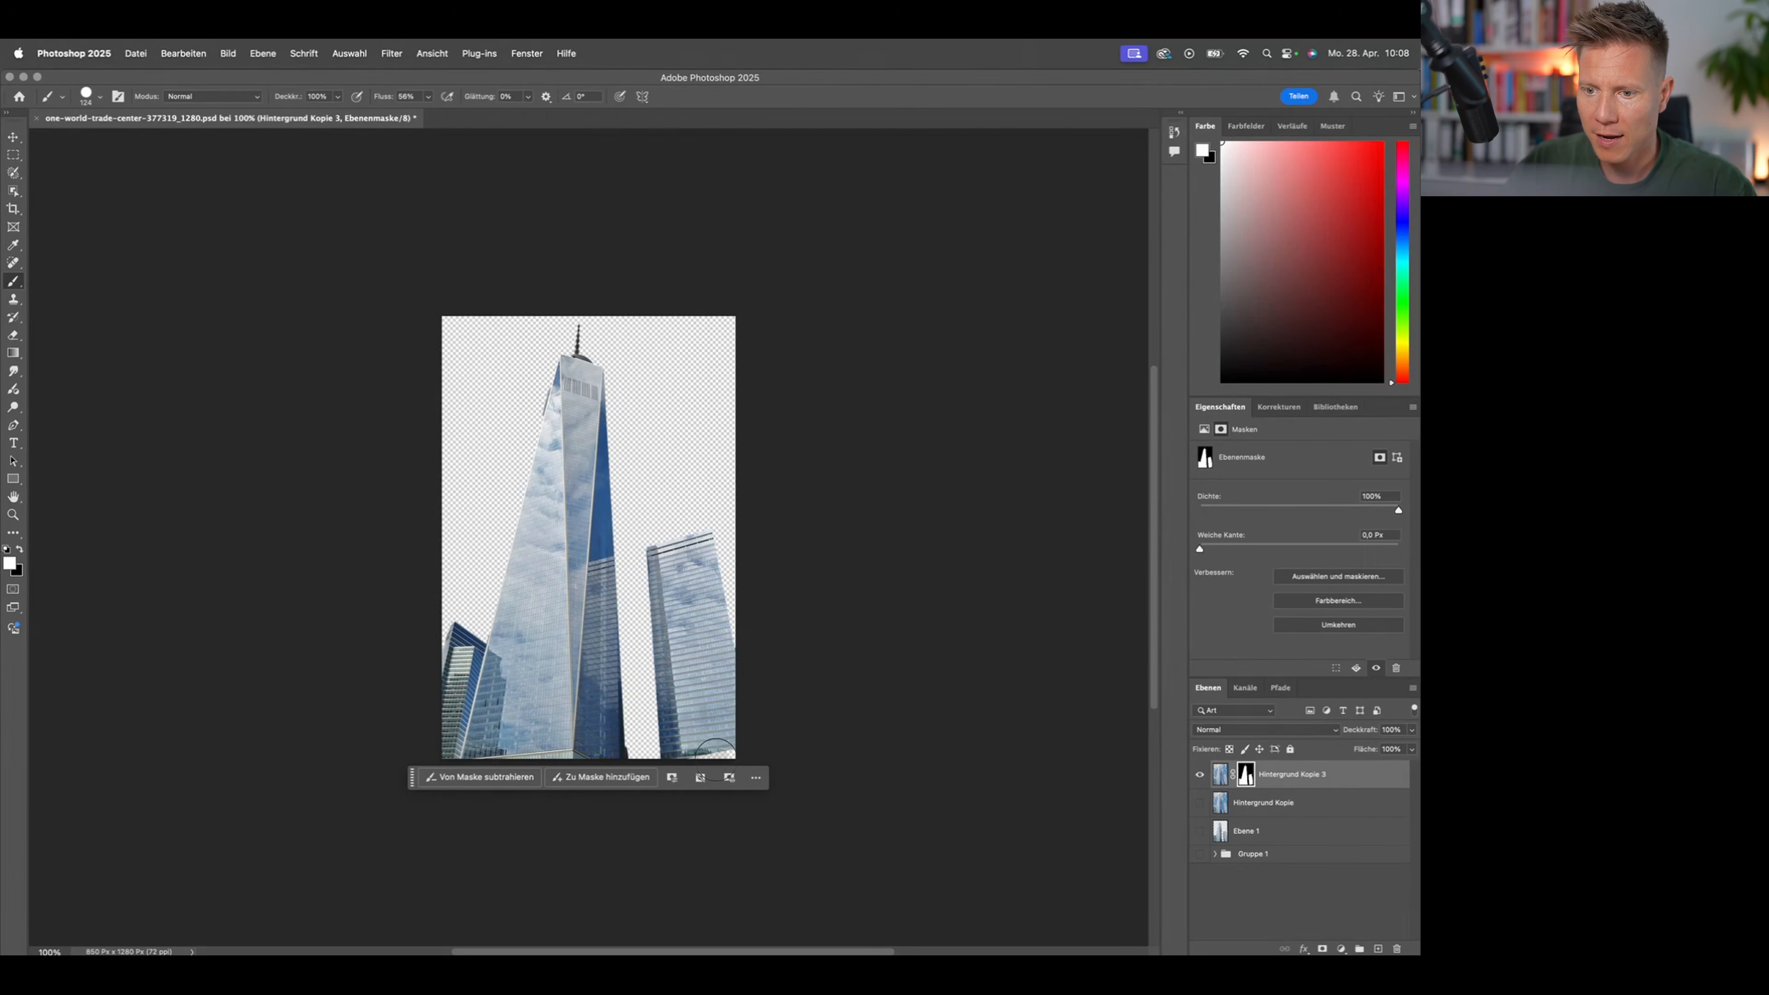
left_click(1199, 801)
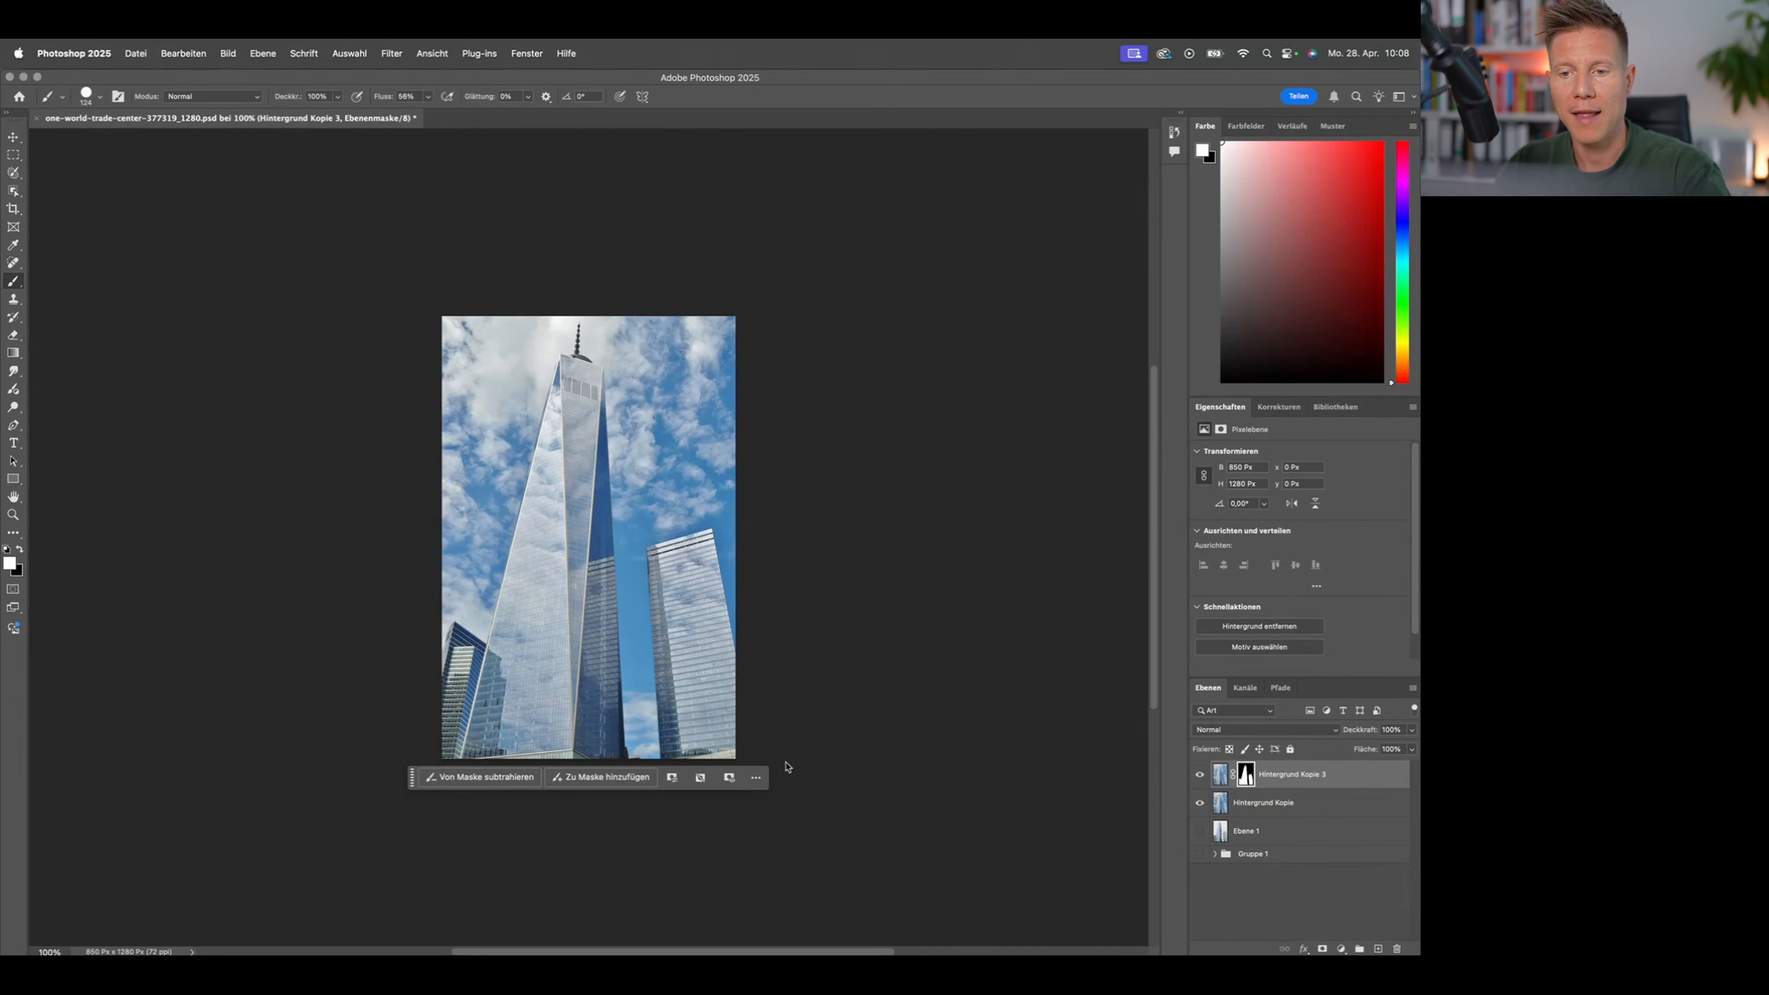
Step: Save the document as V2one-world-trade-center-377319_1280.psd in the CutOuts_Animation folder in Photoshop format with maximized compatibility
key("super+shift+s")
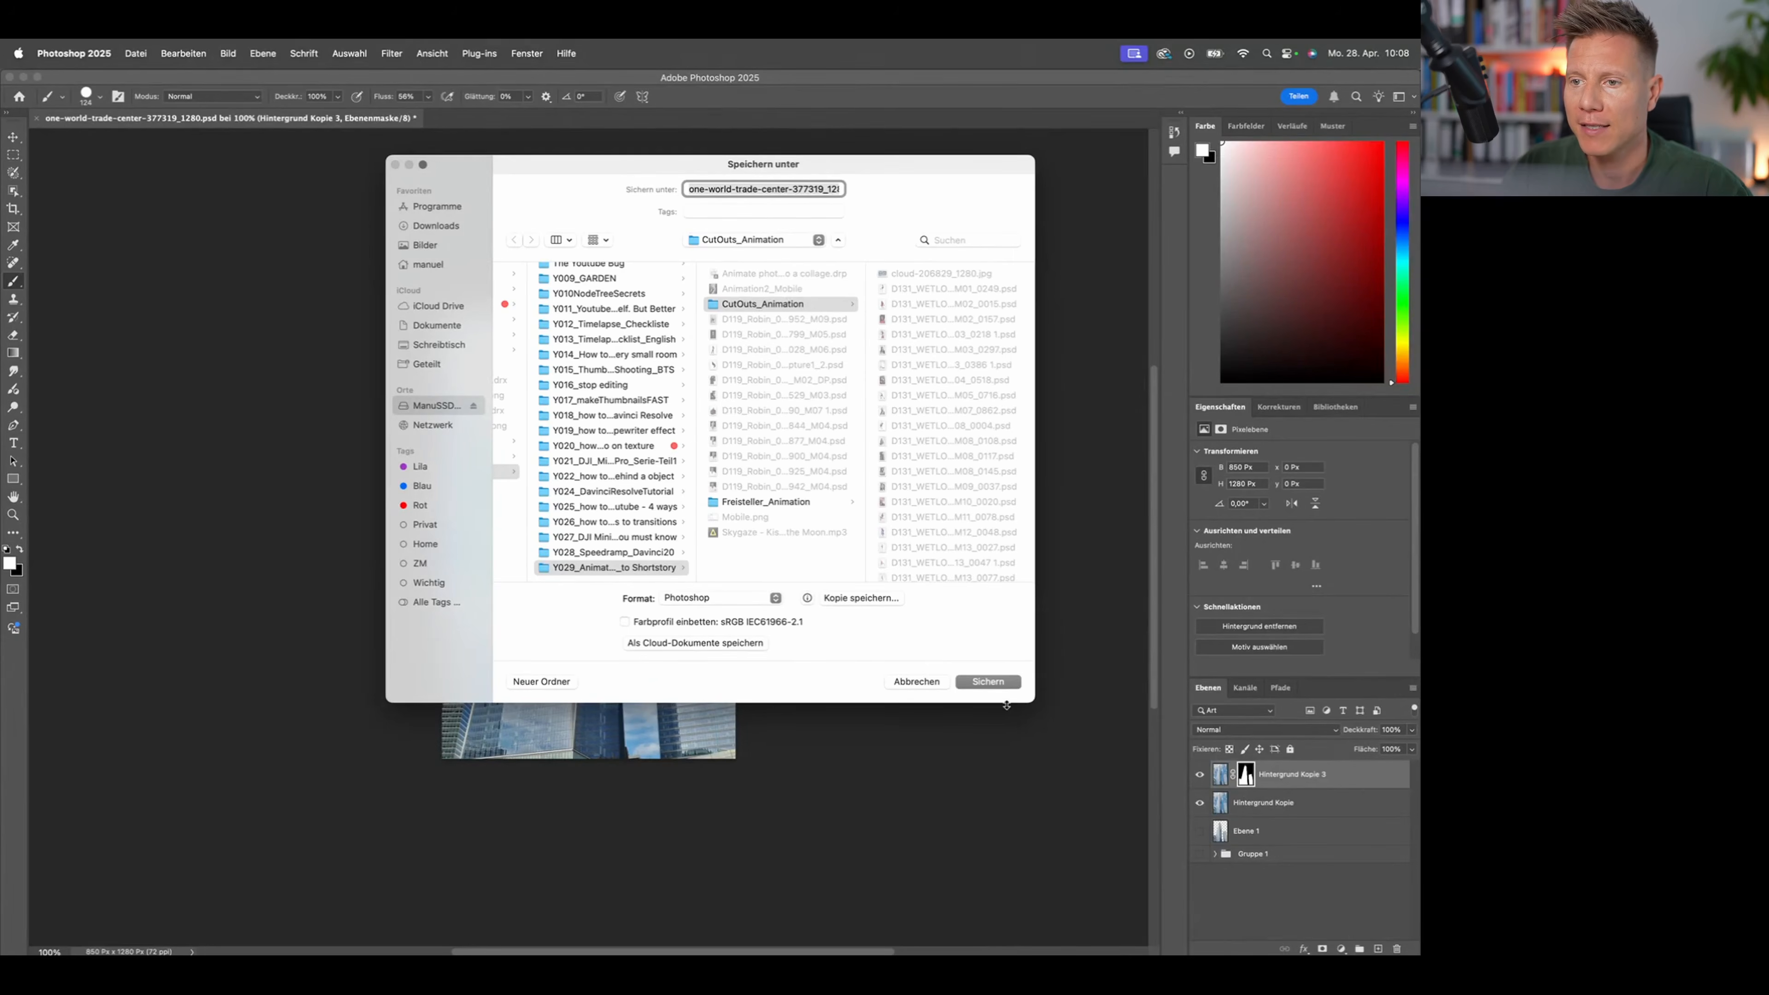
left_click(989, 683)
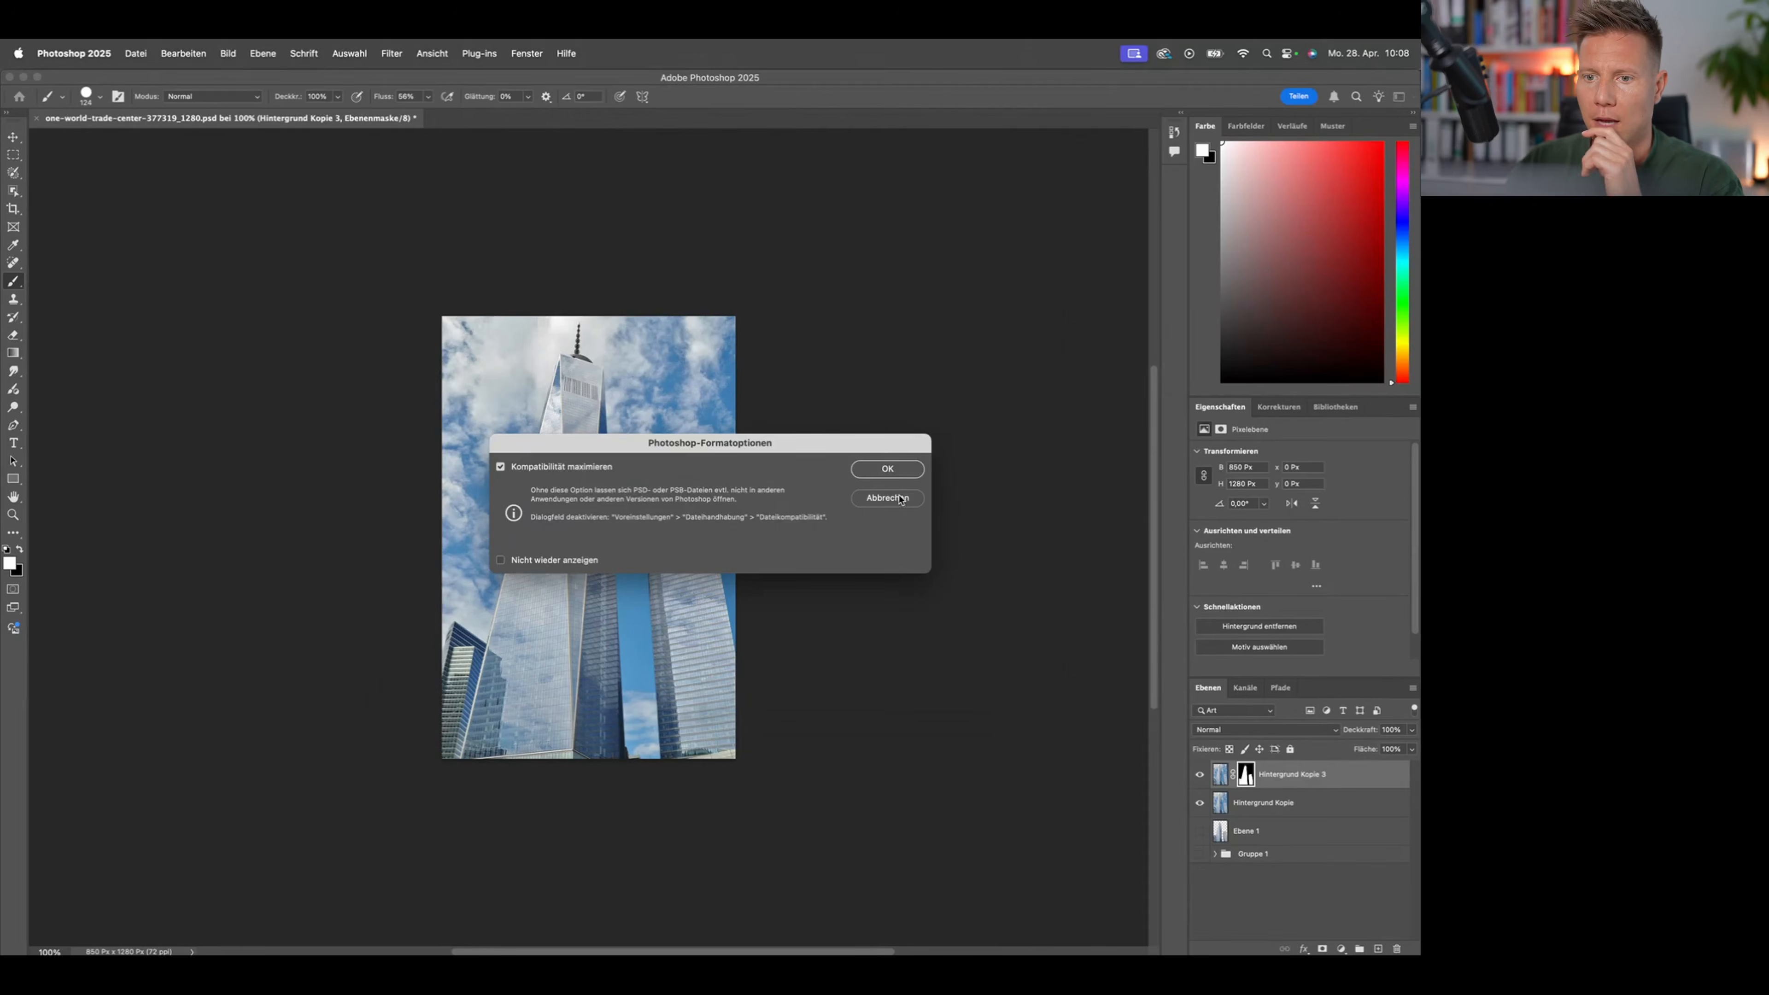
left_click(890, 469)
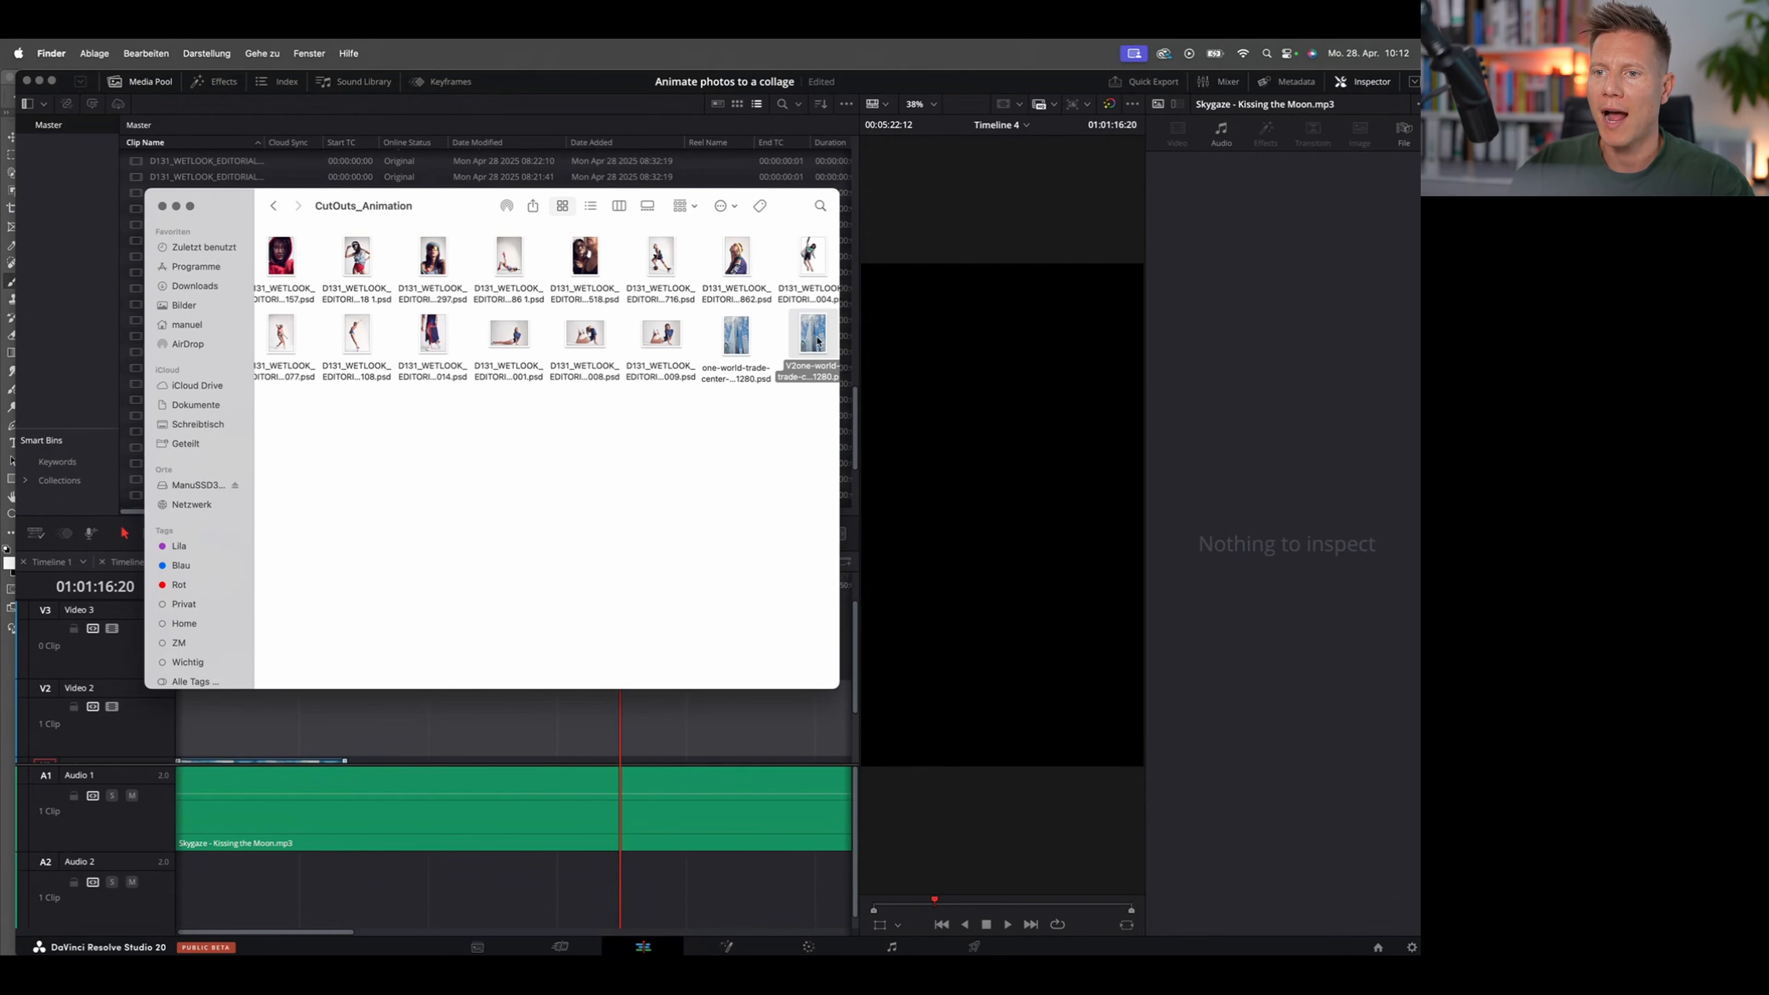
Step: Place V2one-world-trade-center-377319_1280.psd on the Video 2 track in DaVinci Resolve and split its PSD layers in place
left_click_drag(816, 340, 597, 733)
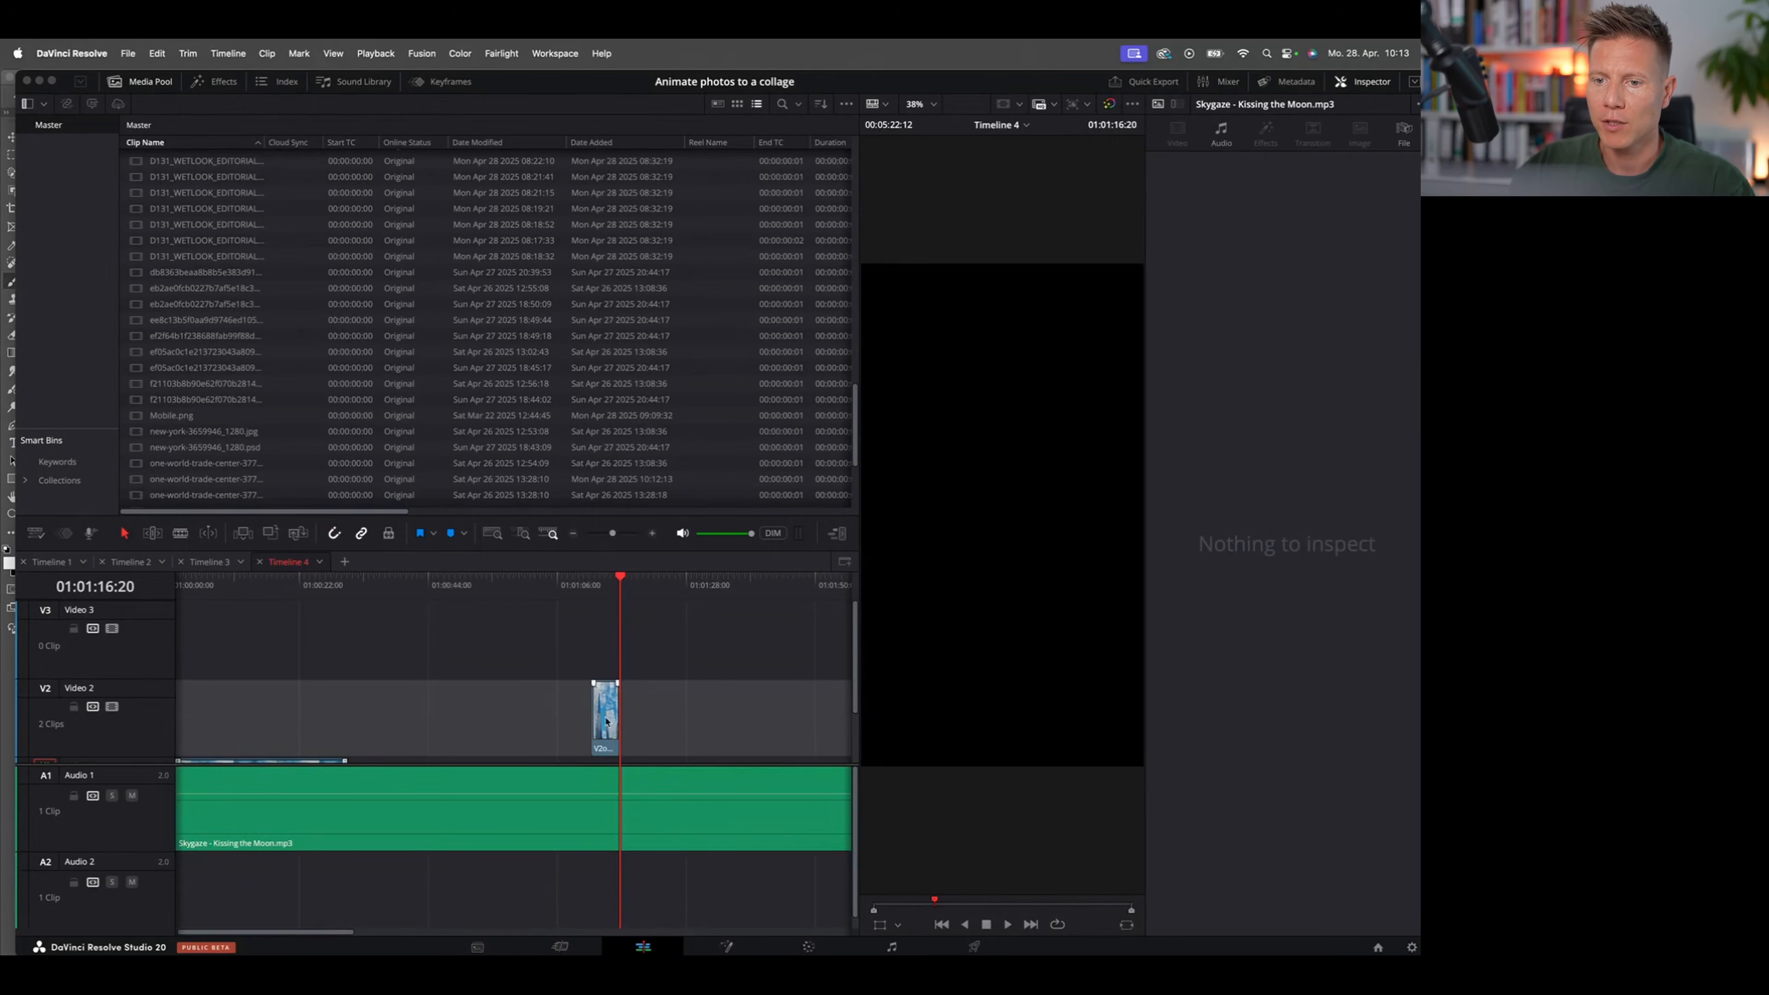
left_click(597, 583)
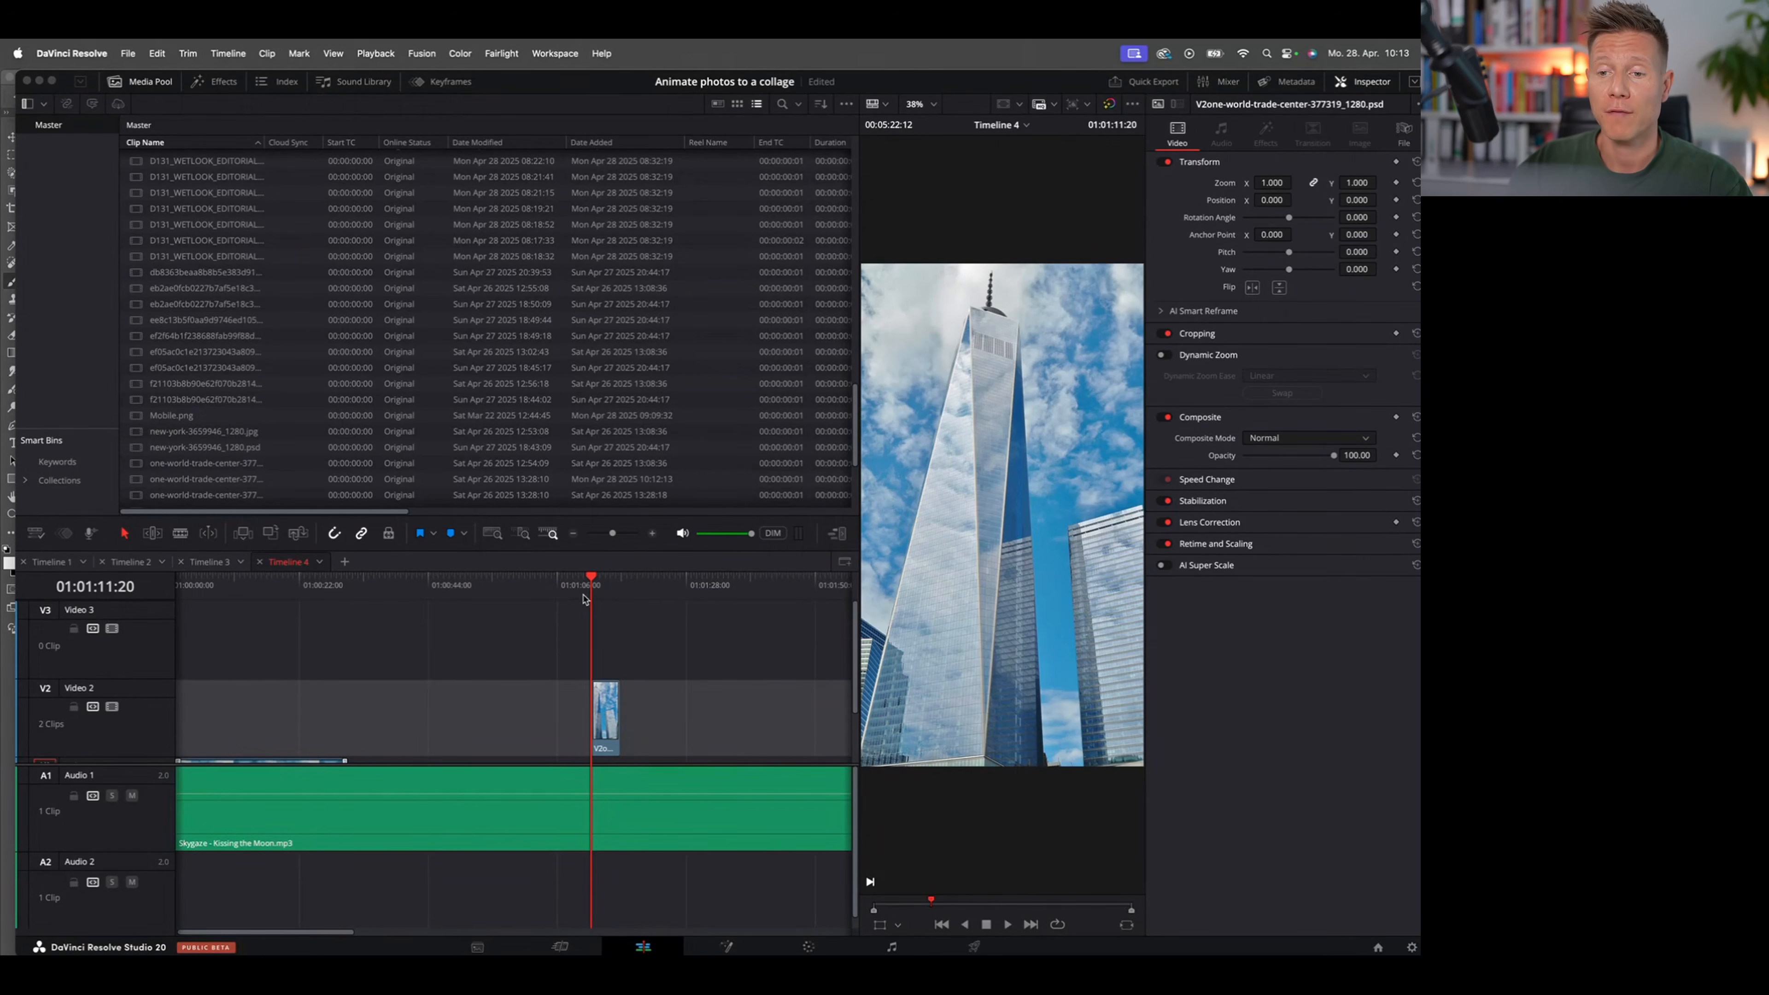
left_click(611, 716)
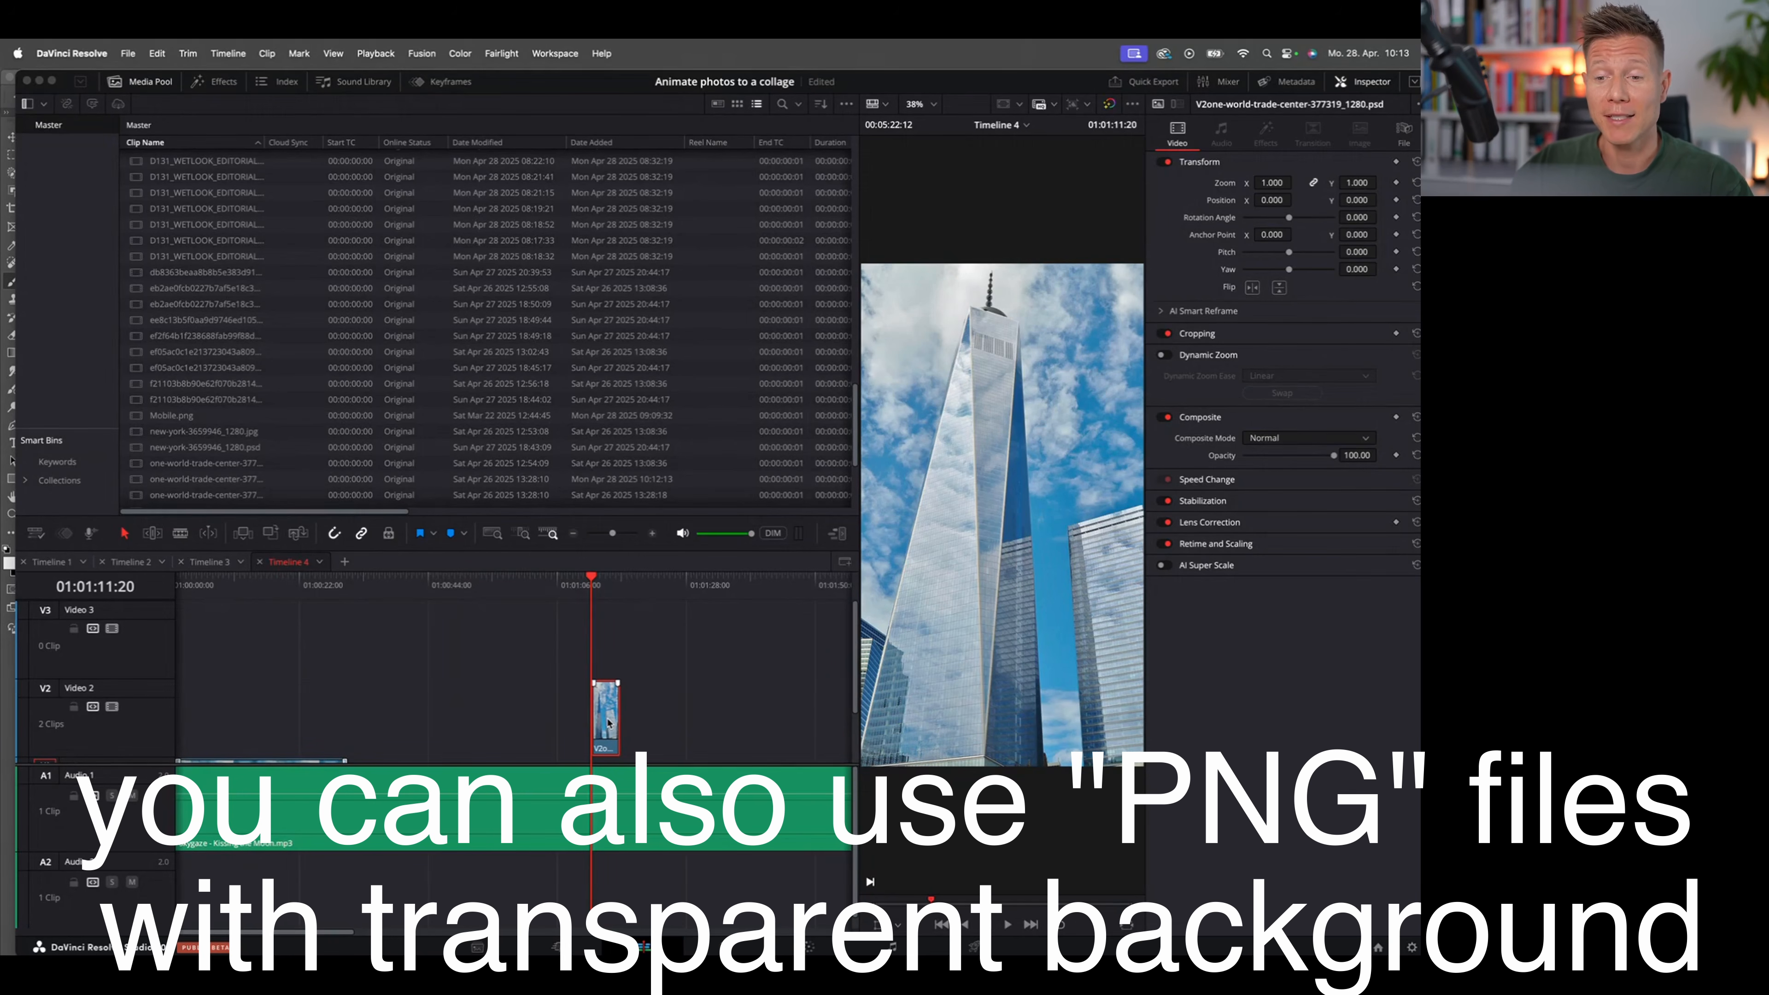
right_click(608, 723)
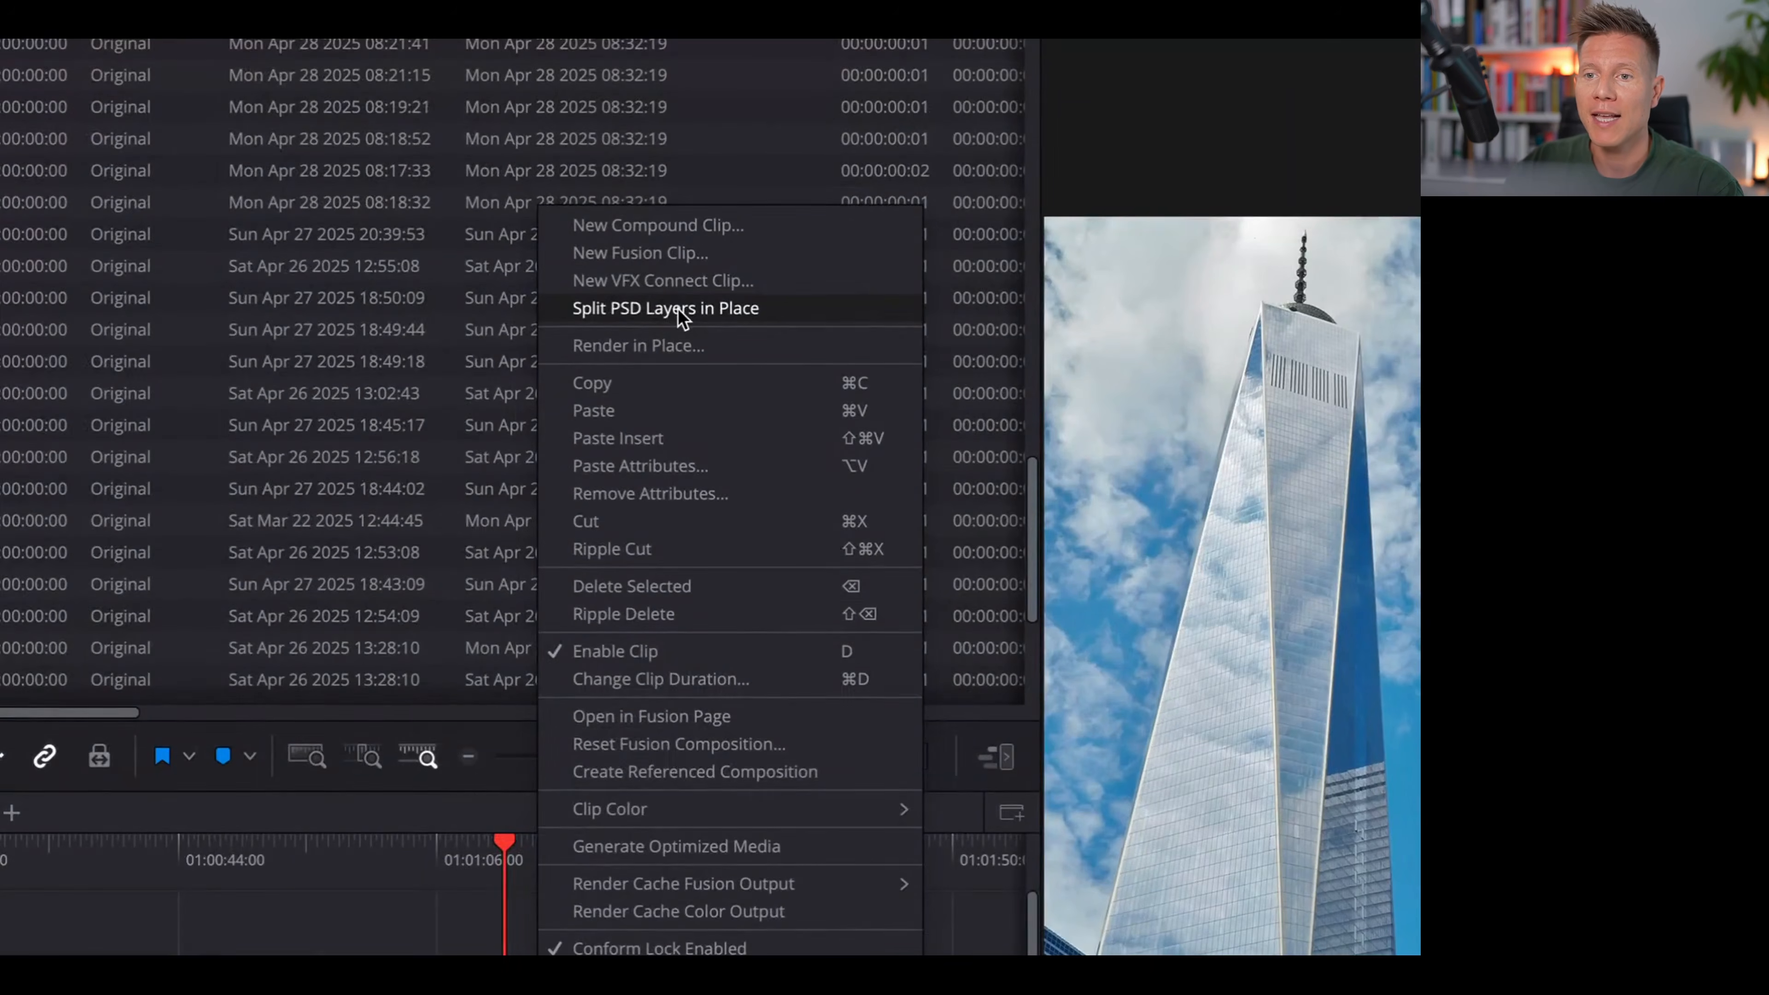
left_click(677, 309)
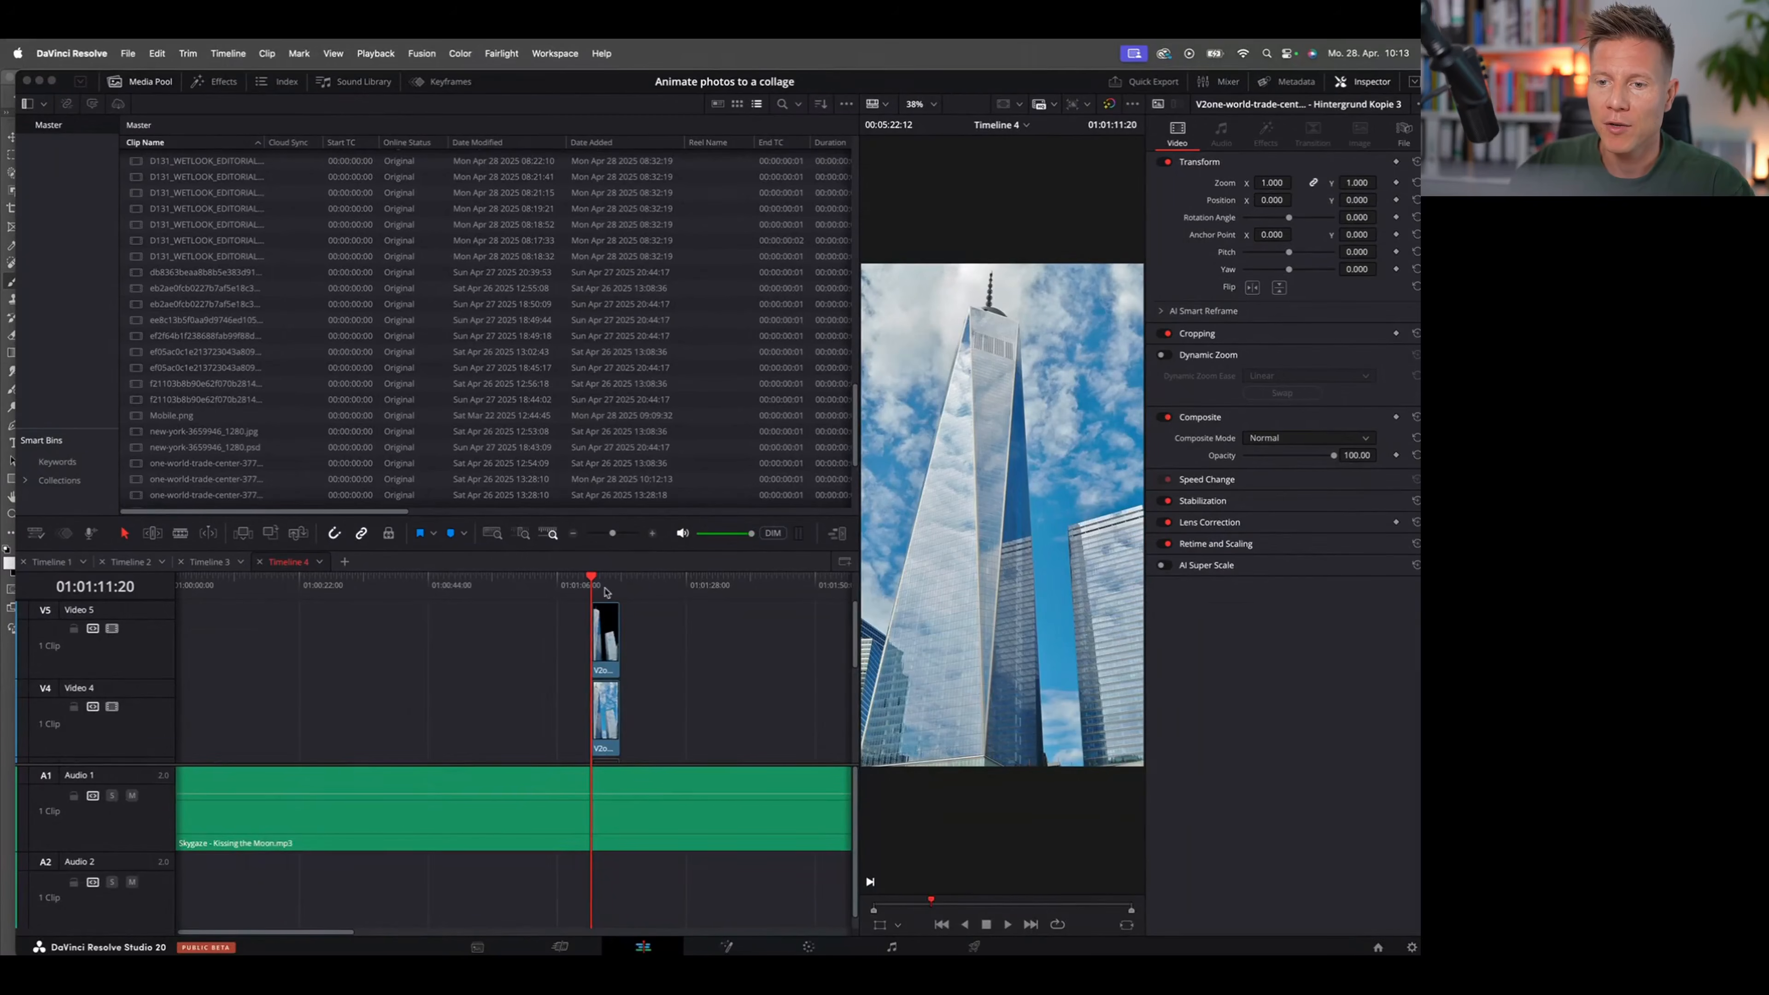
Step: Delete the unneeded layer clips on Video 2, Video 3 and Video 4, and move the building cutout clip down to Video 2
left_click(603, 584)
scroll(613, 640, "down", 4)
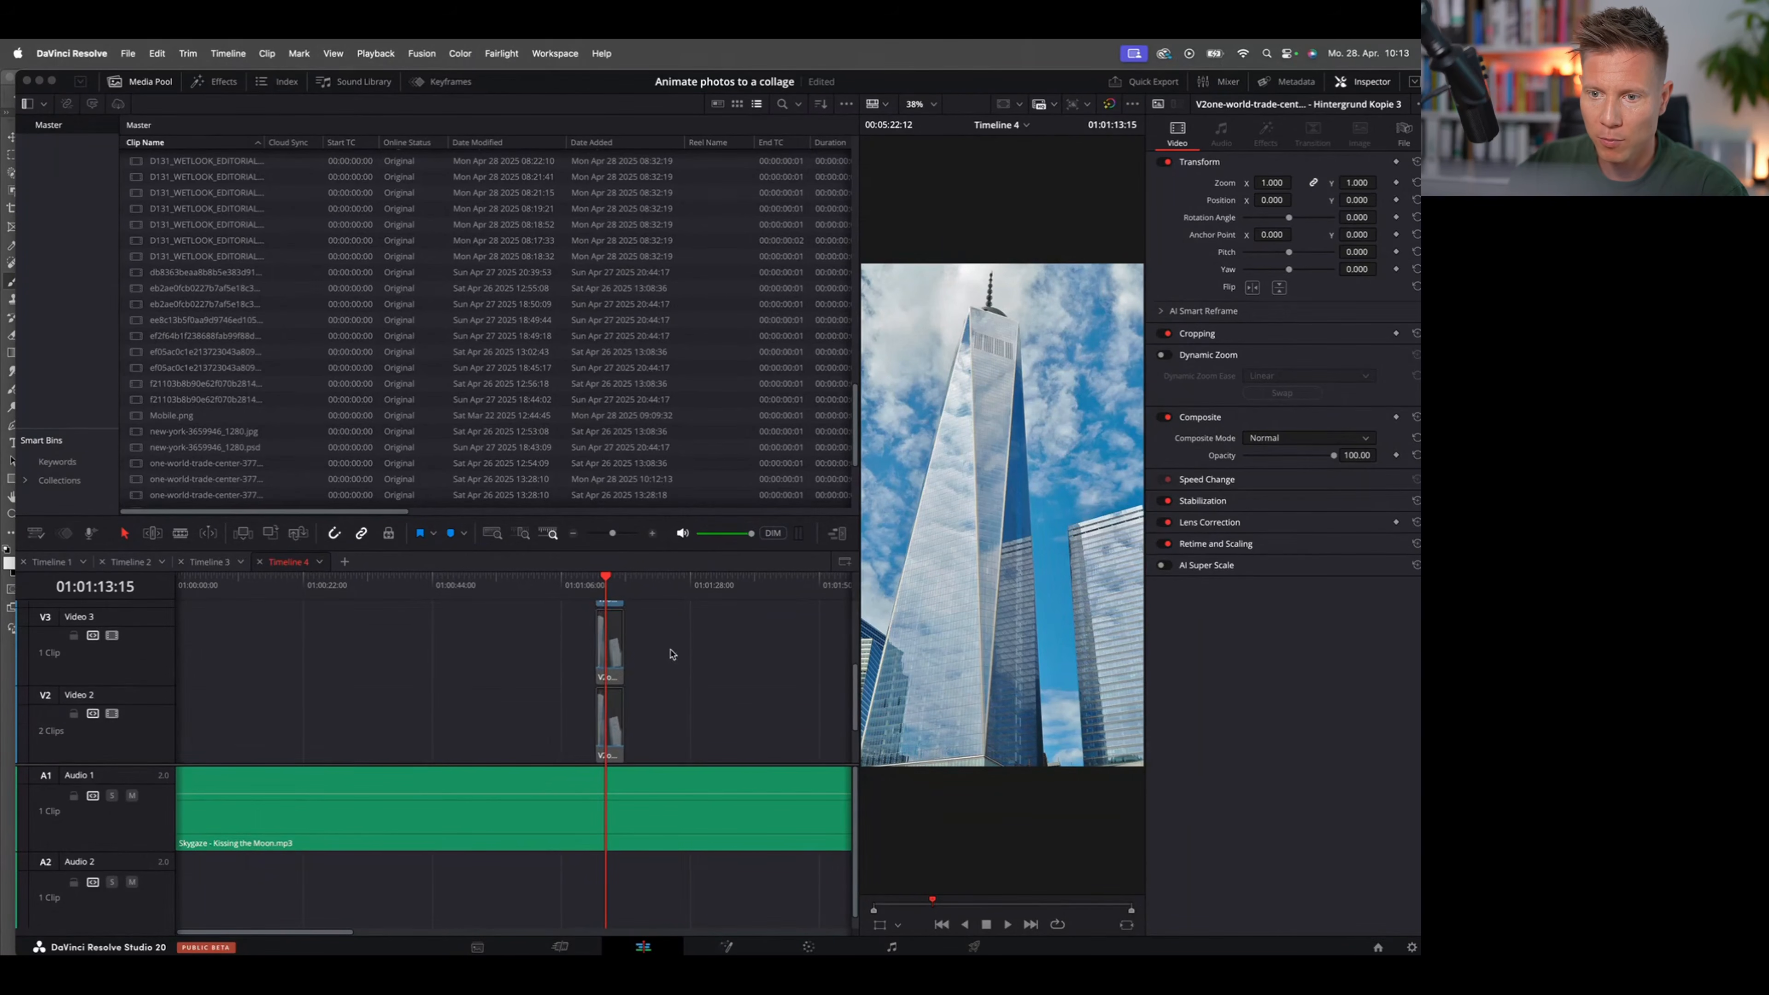
left_click_drag(668, 649, 585, 737)
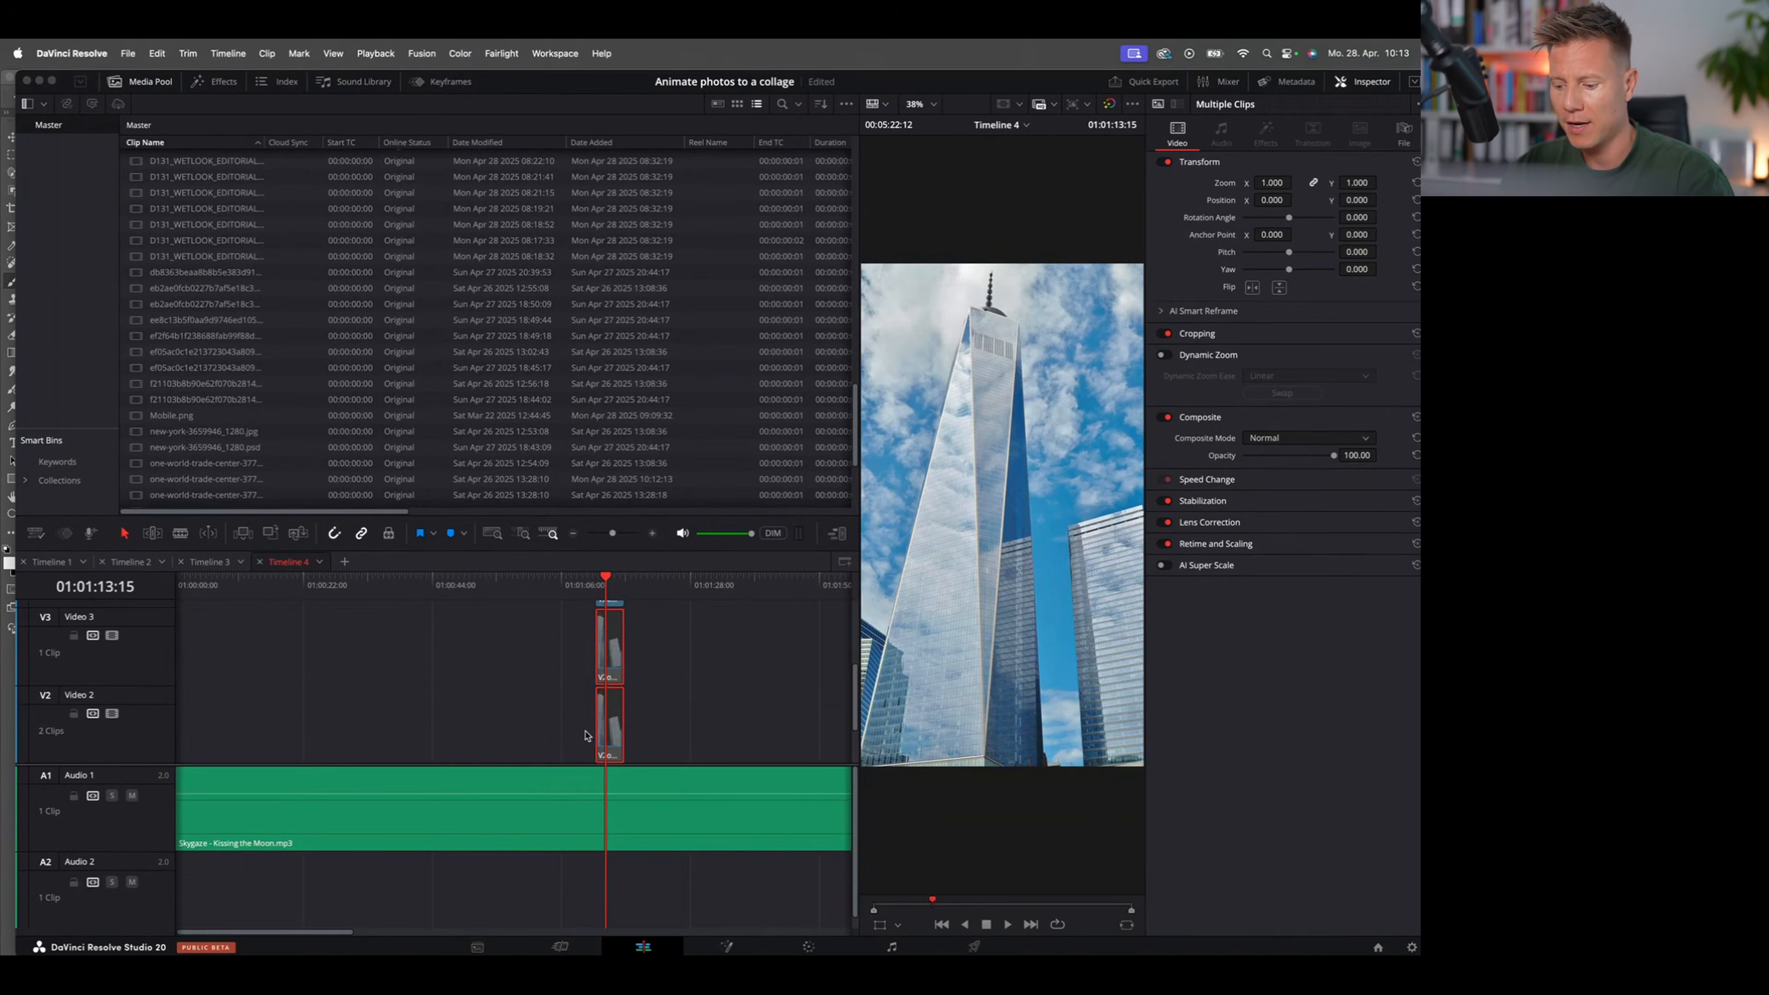
key("BackSpace")
scroll(610, 714, "up", 2)
scroll(609, 696, "up", 1)
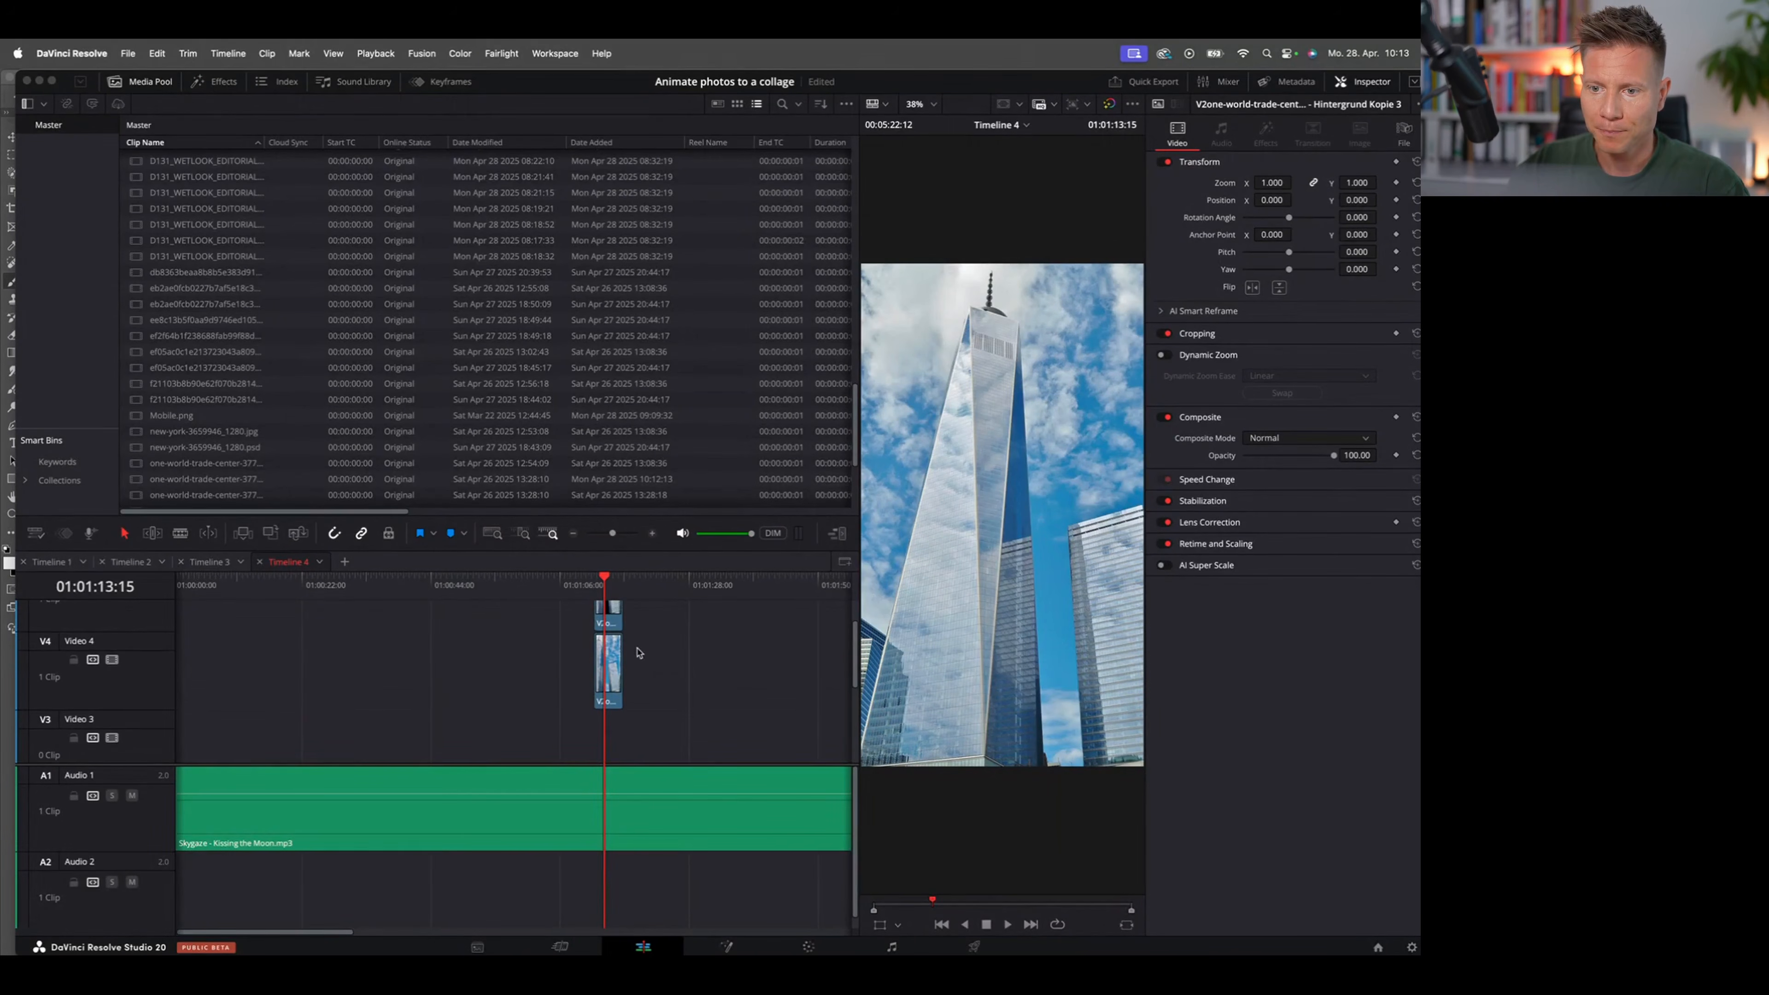
left_click(615, 662)
key("BackSpace")
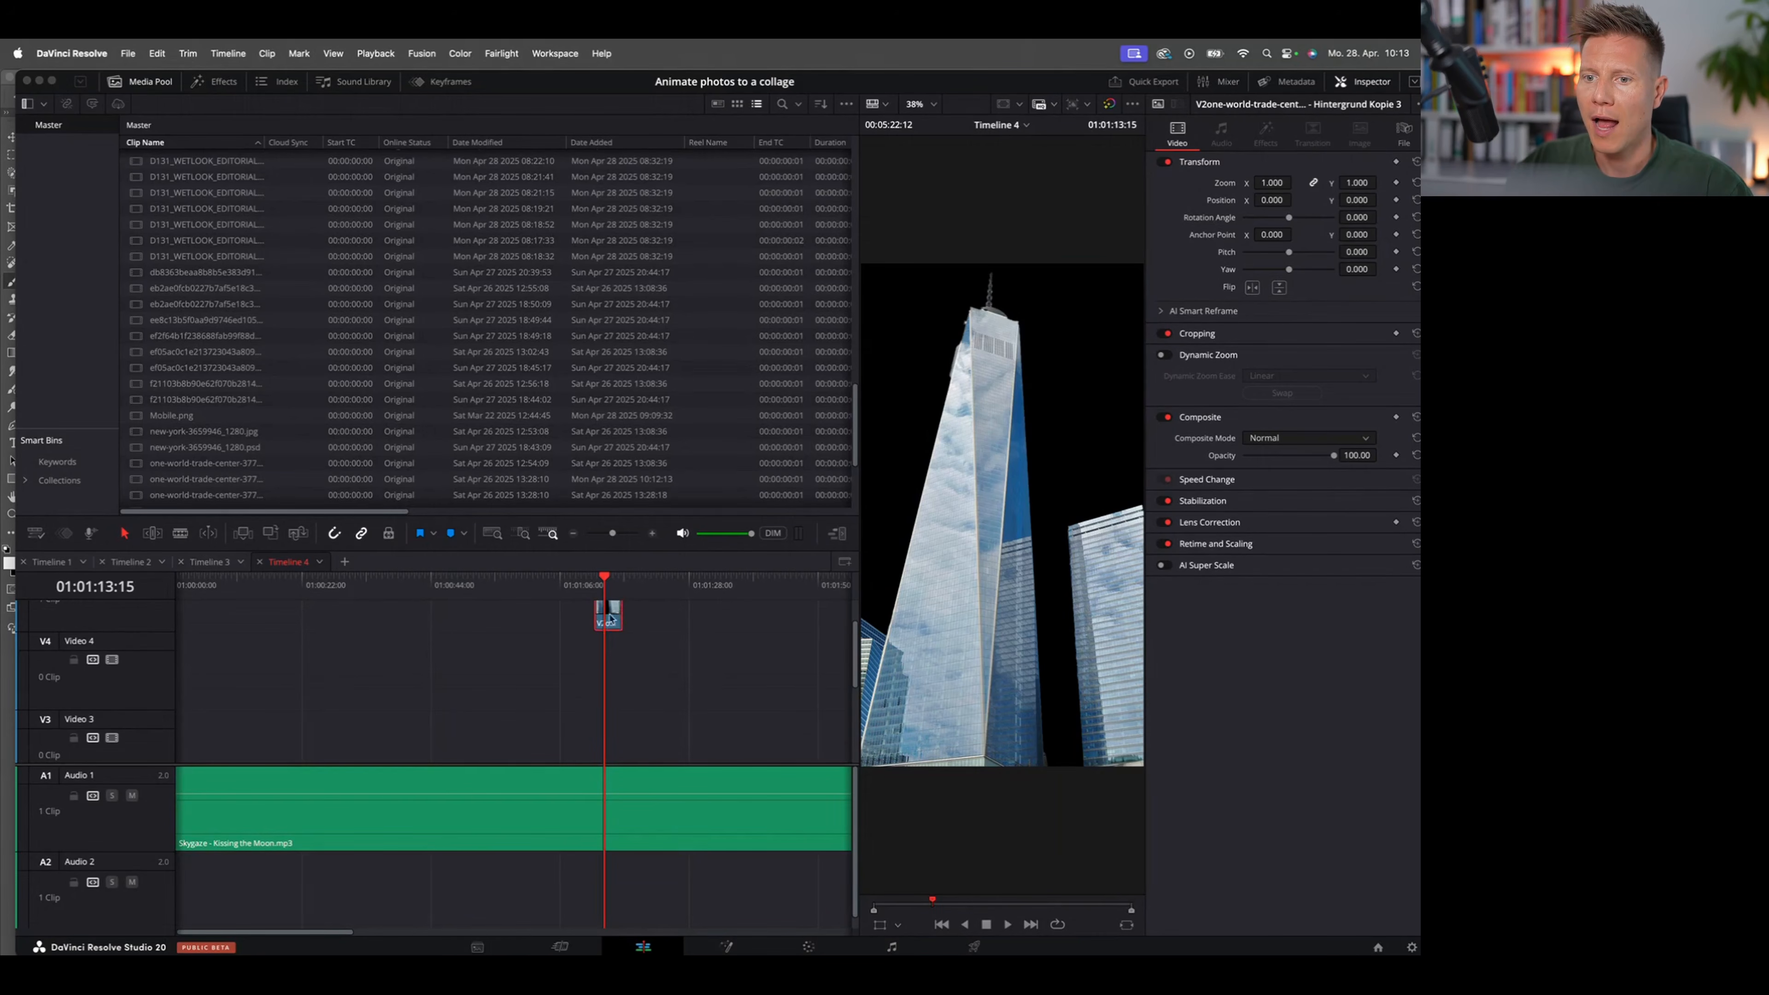
left_click_drag(615, 613, 402, 665)
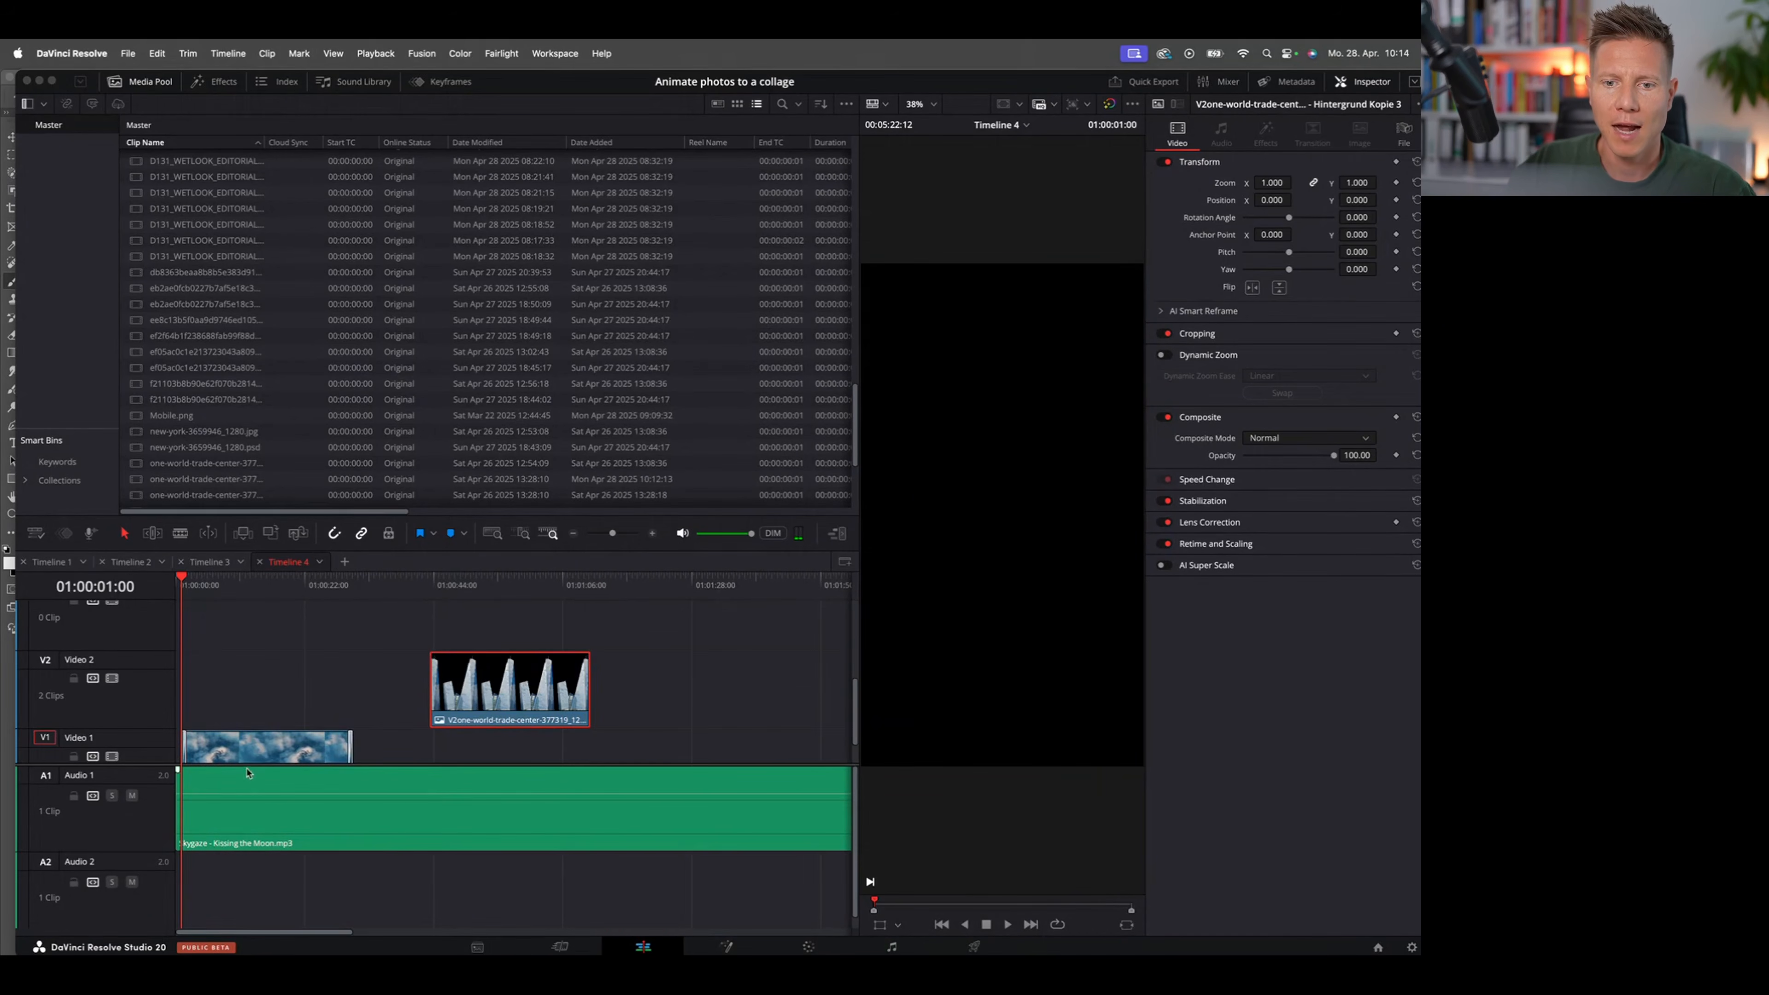
Step: Play the cloud-206829_1280.jpg clip on Video 1 and check the zoom movement at its start
scroll(222, 695, "down", 2)
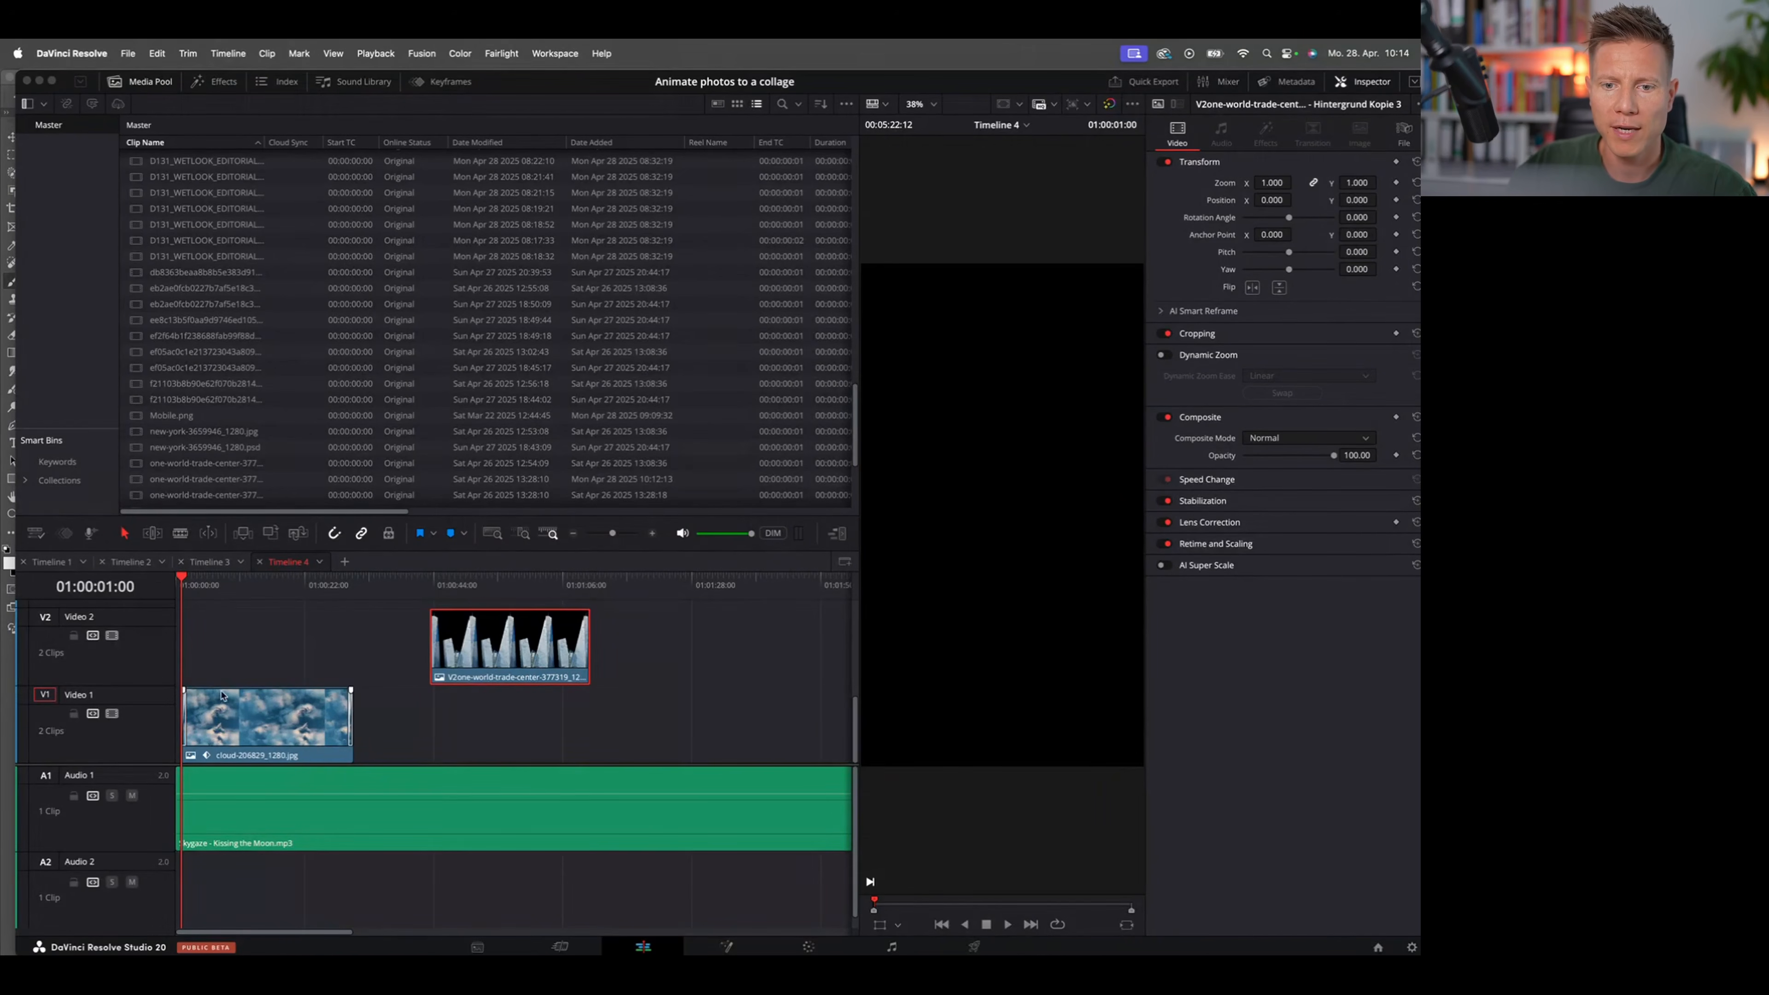
left_click(201, 589)
key("space")
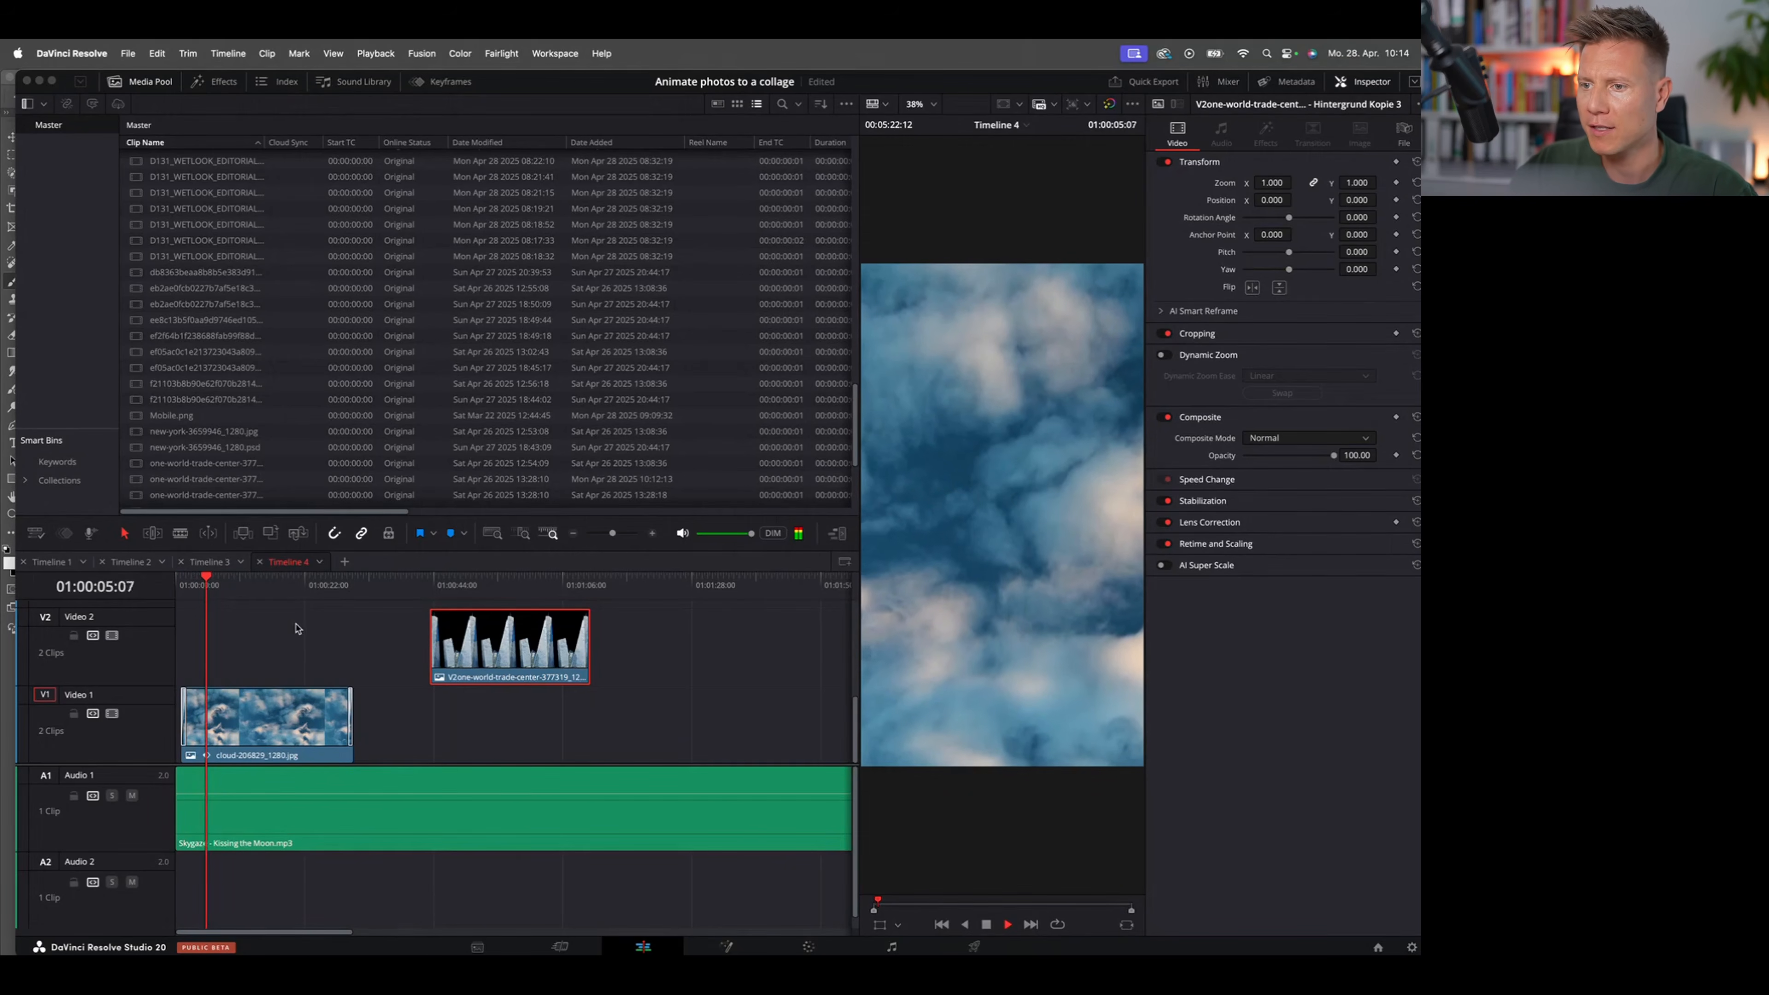
left_click(179, 589)
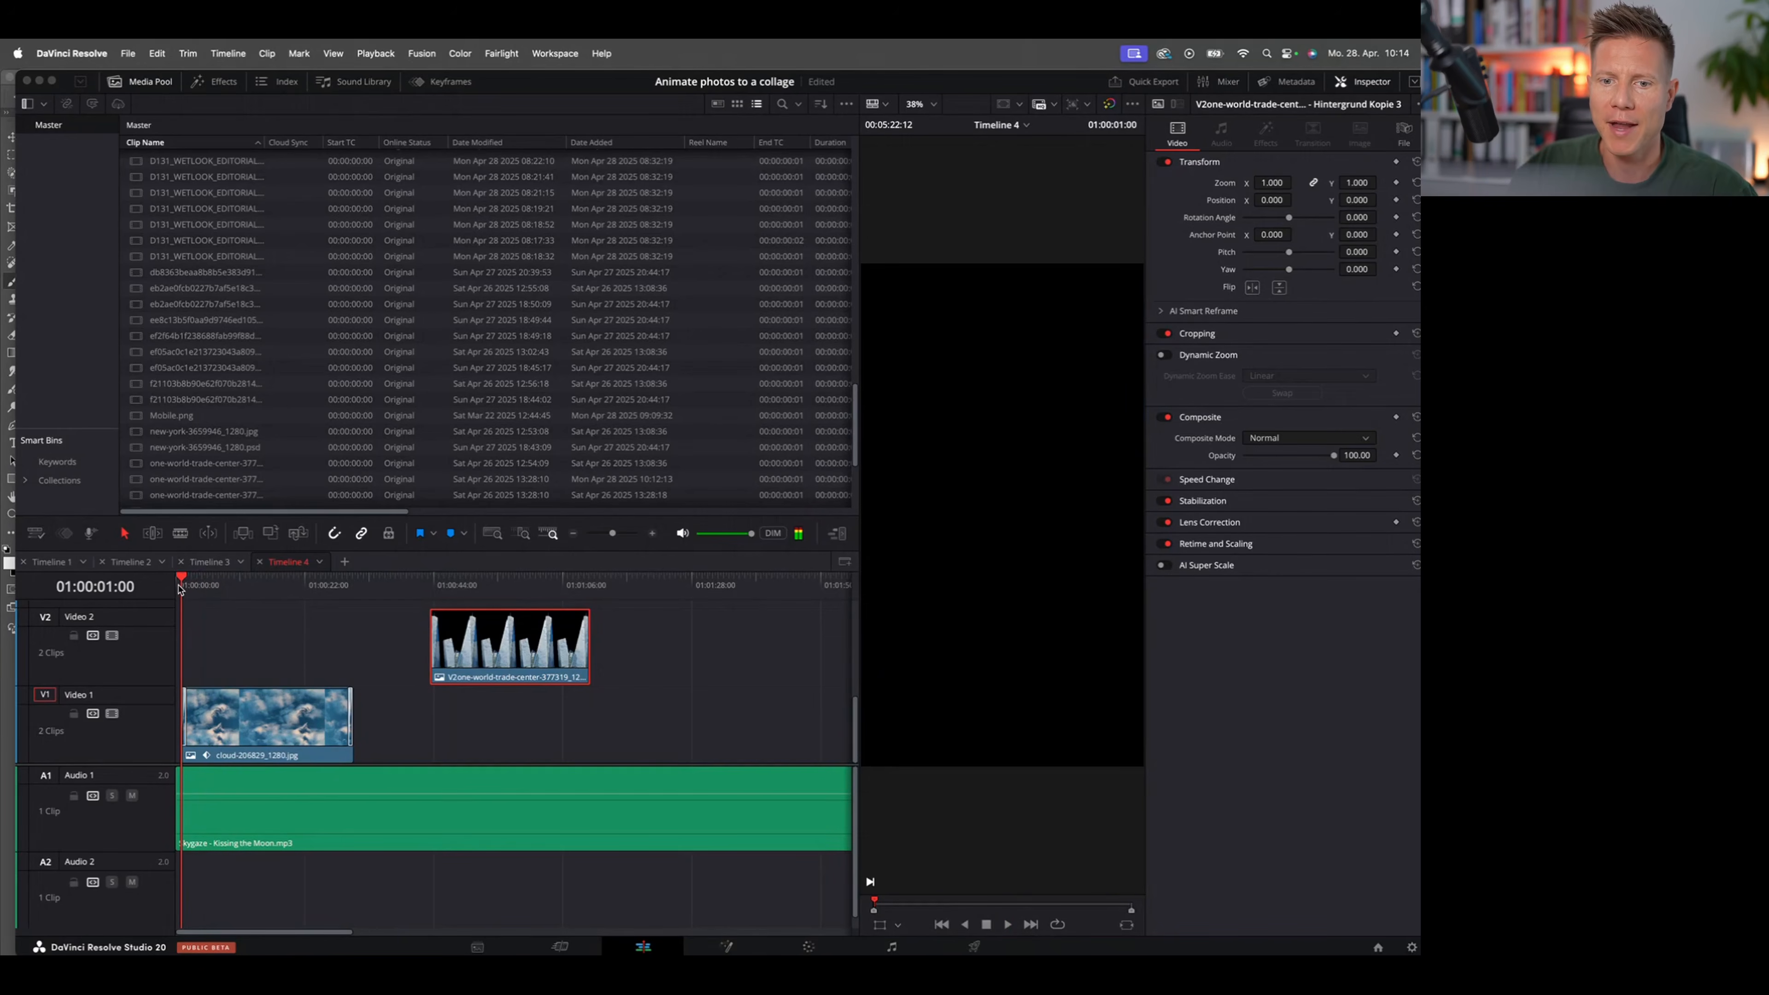
left_click(217, 722)
left_click(196, 588)
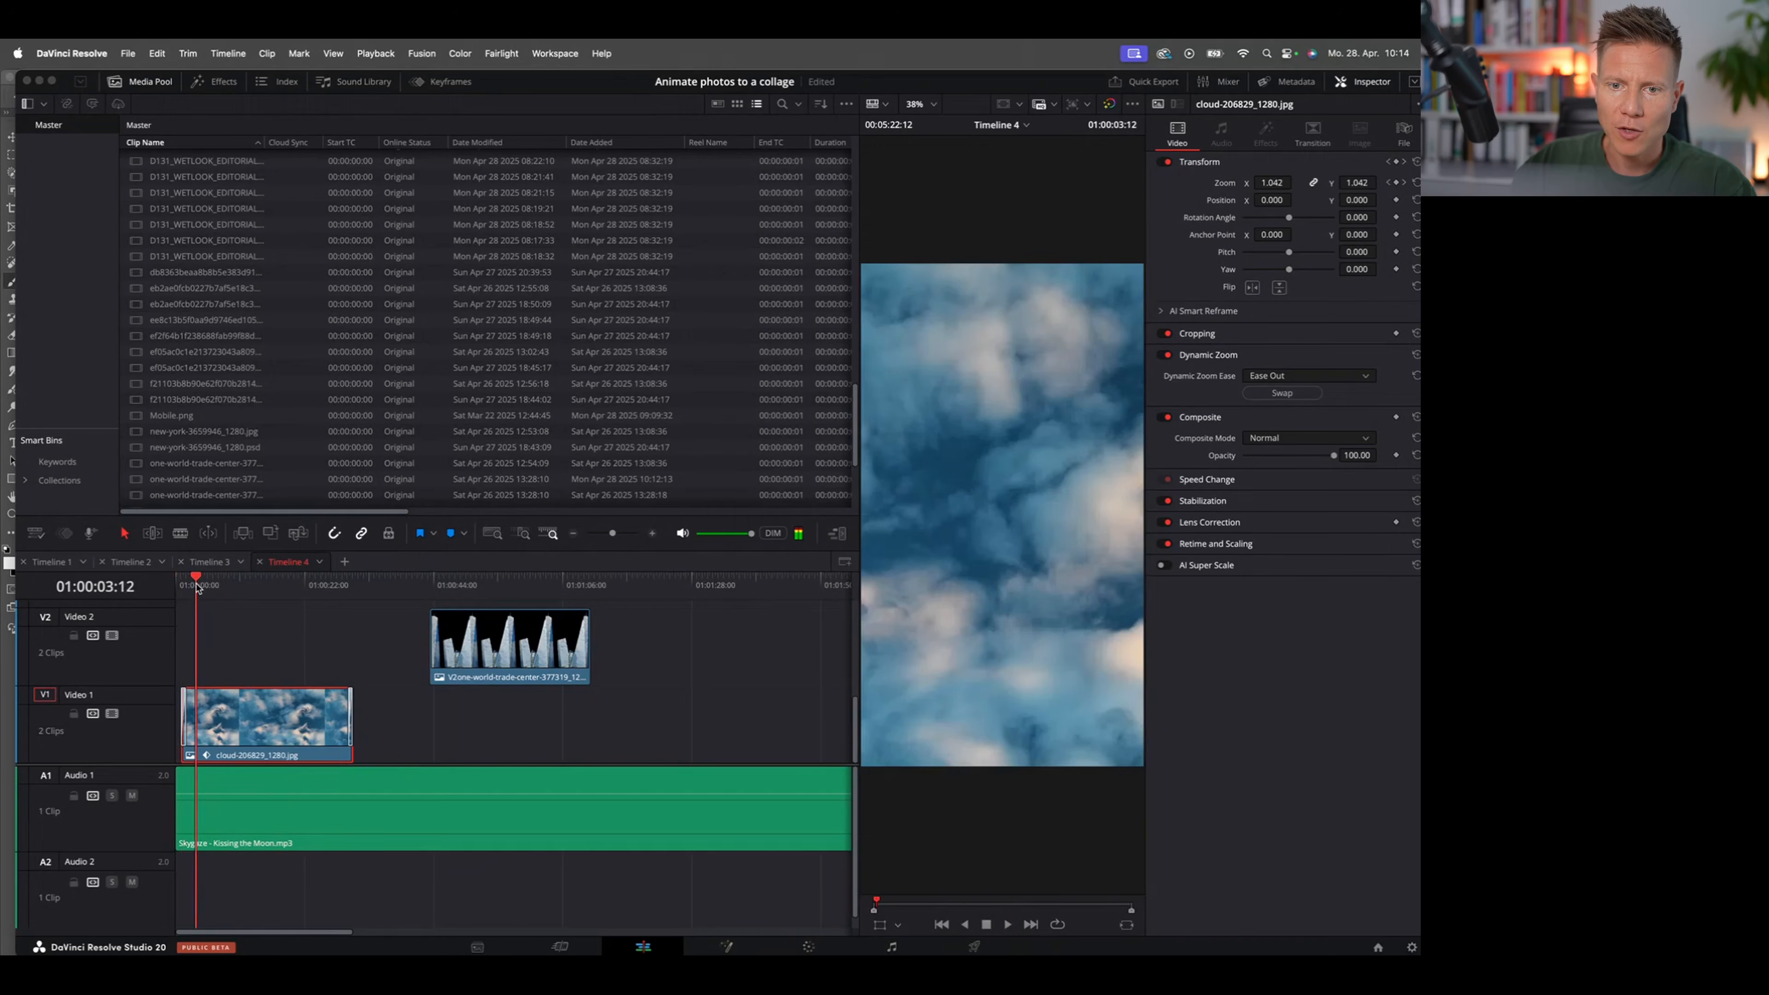
left_click(181, 587)
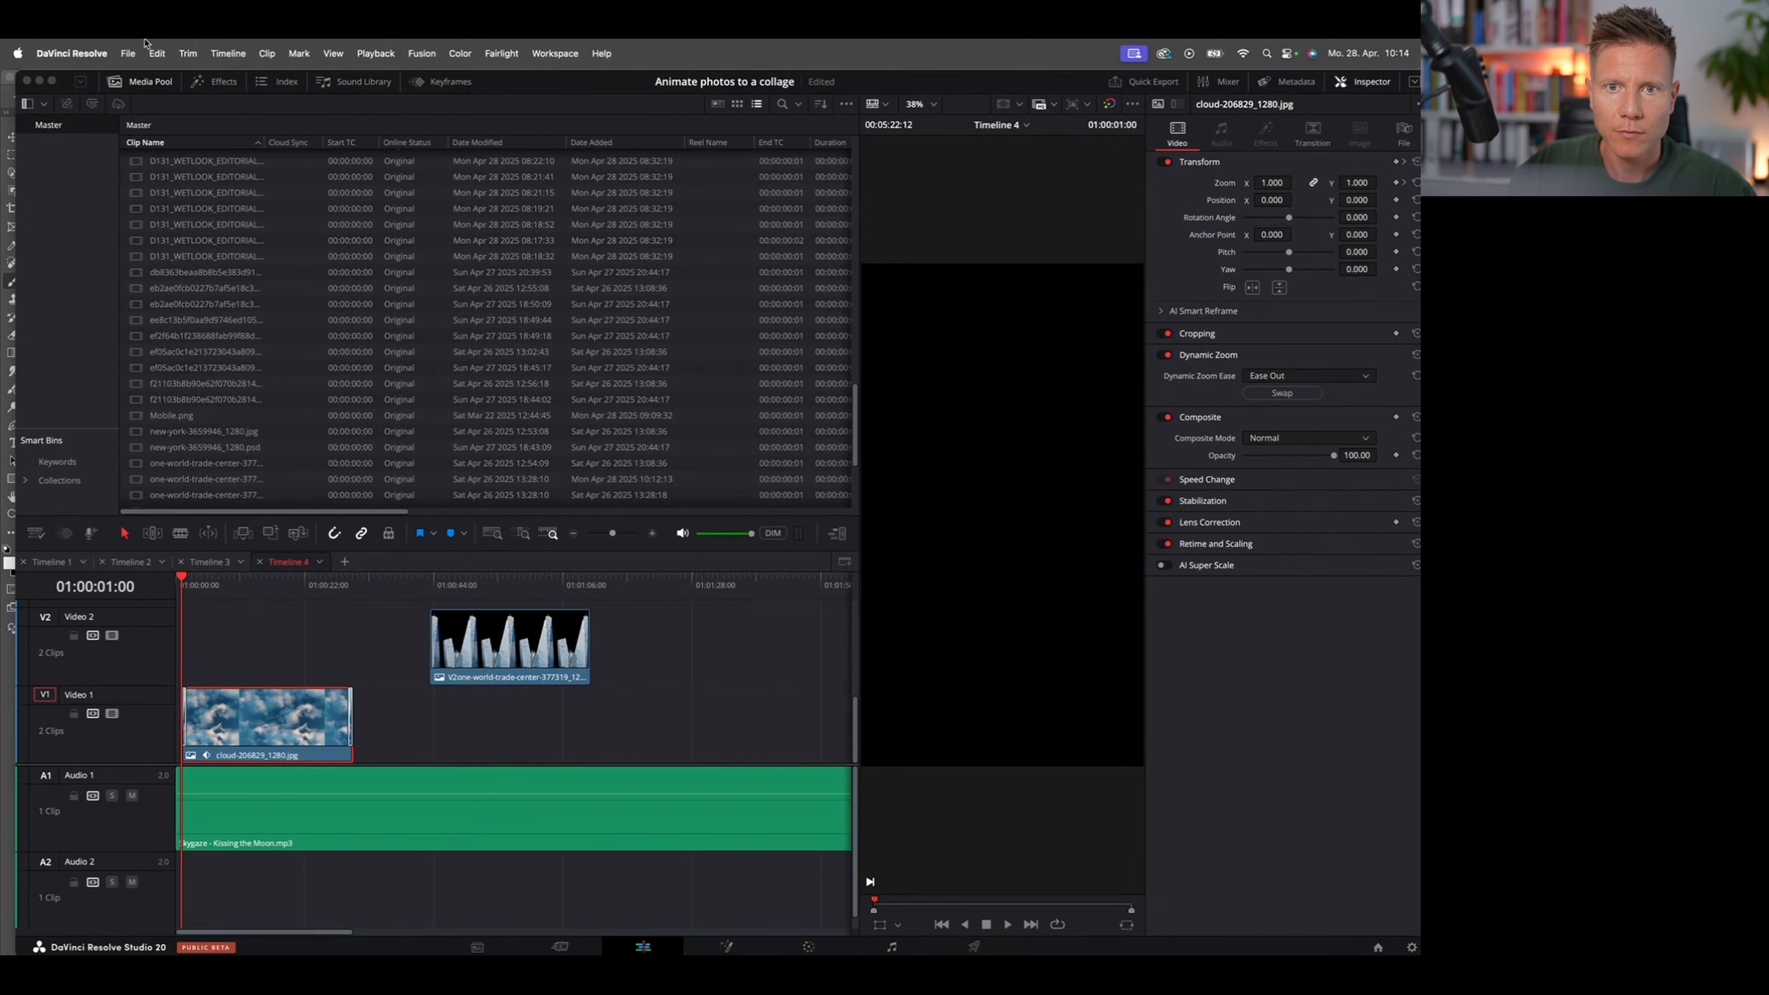
Step: Open the keyframe editor for the cloud clip and examine its Zoom keyframes from the clip's start to its end
left_click(443, 81)
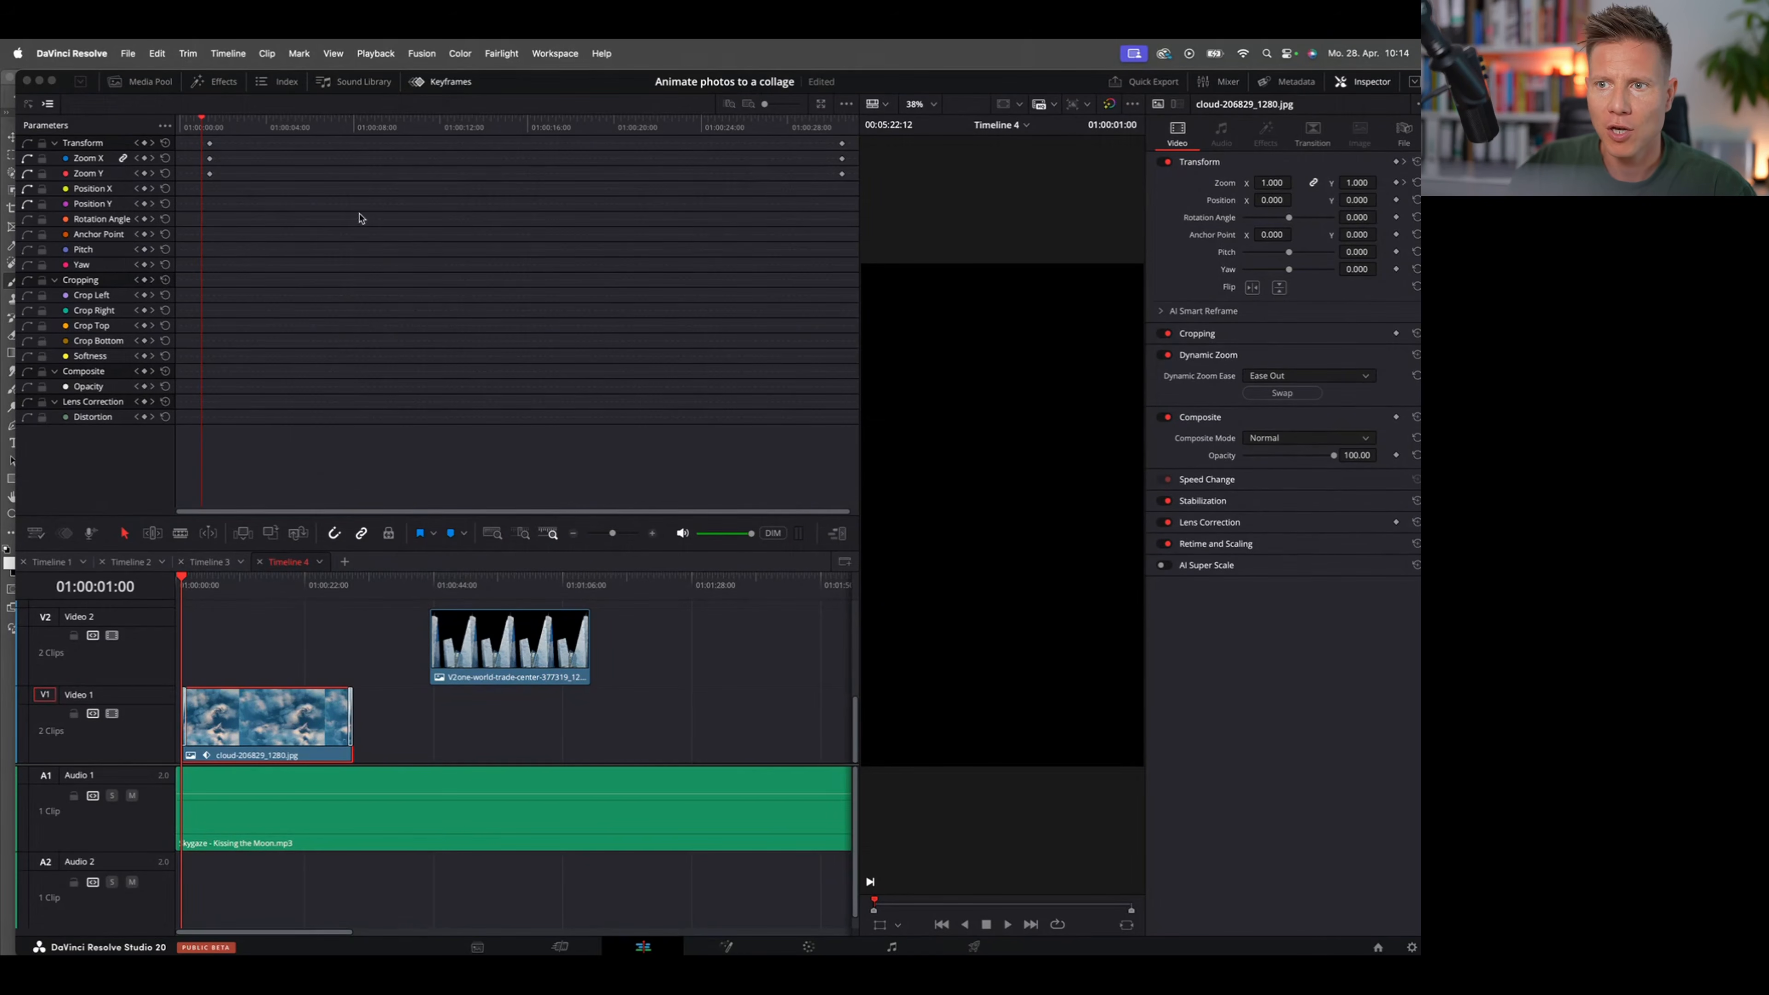
left_click(209, 125)
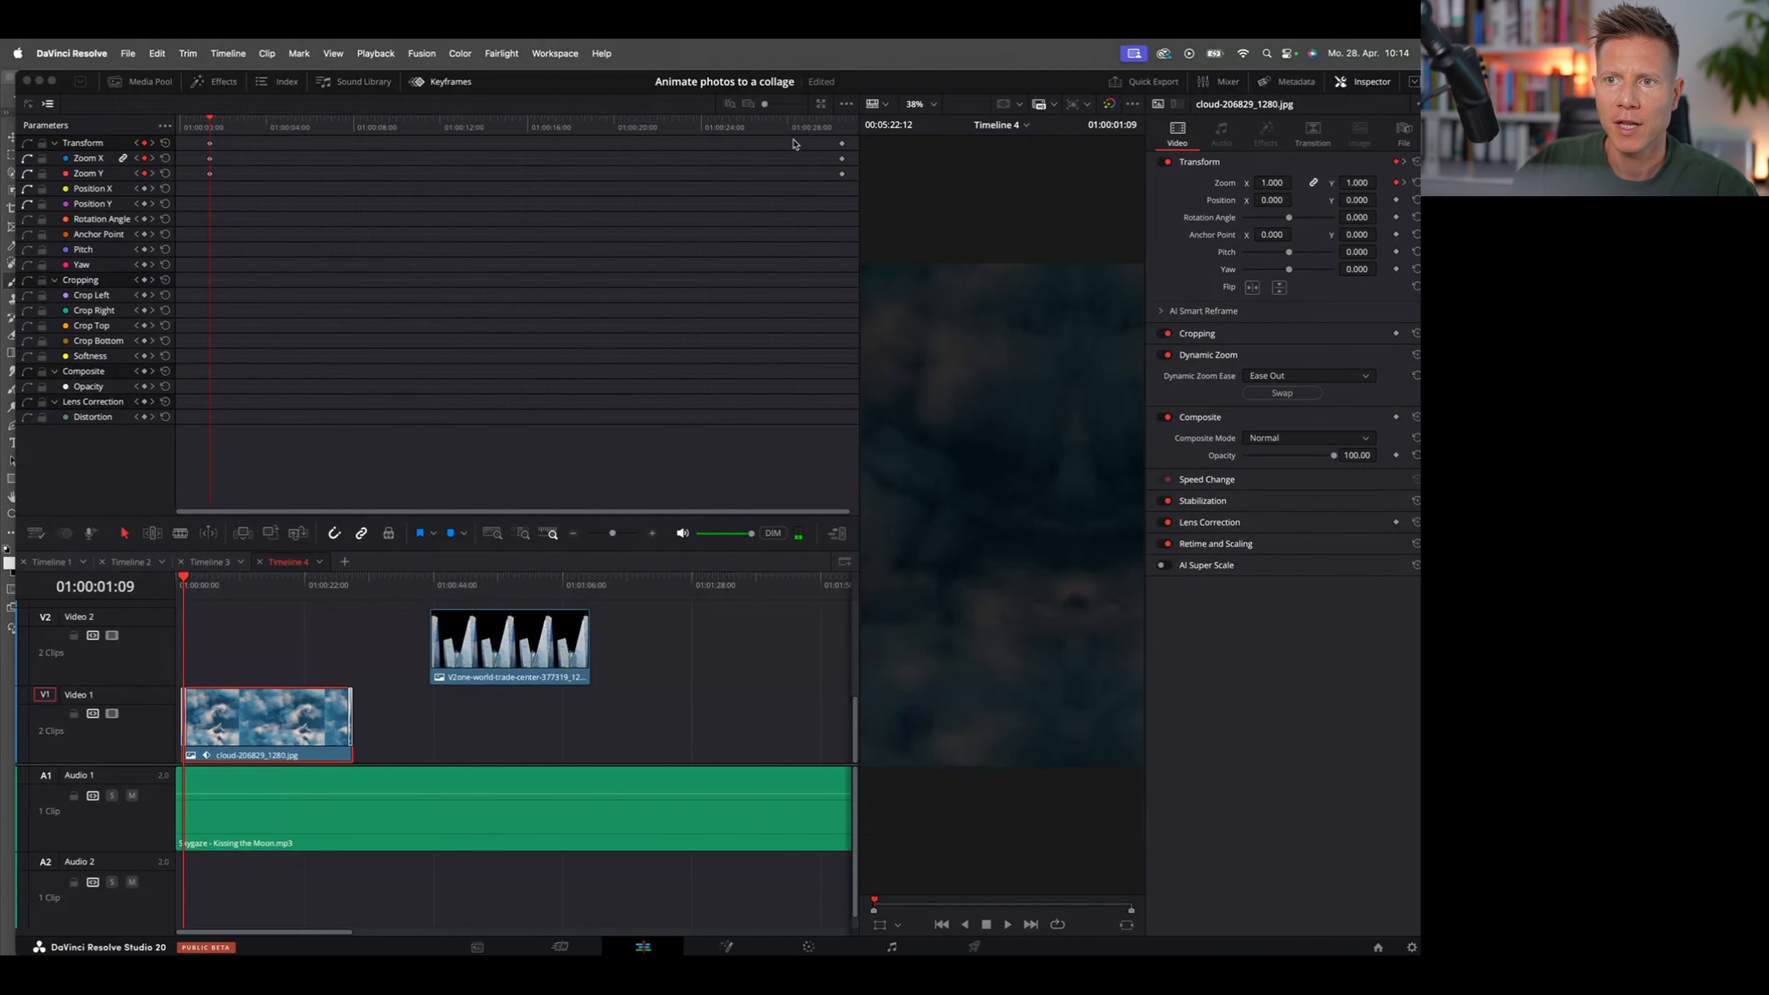
left_click_drag(185, 587, 184, 587)
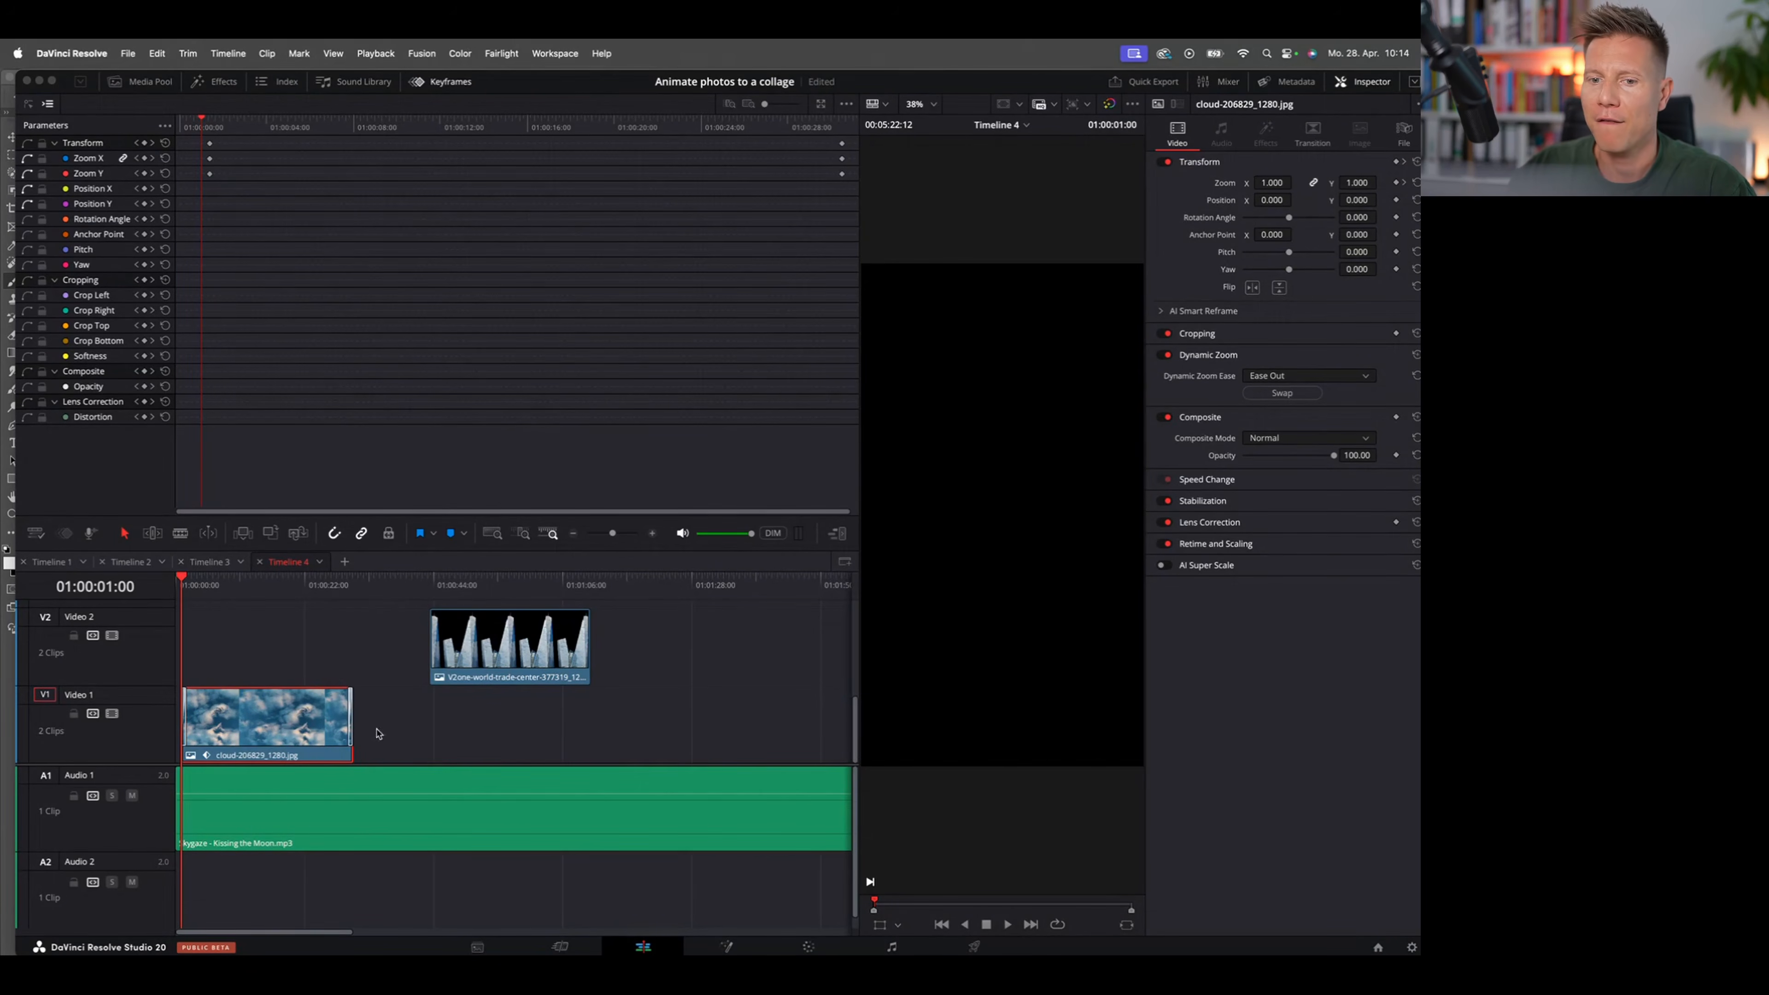
left_click(209, 125)
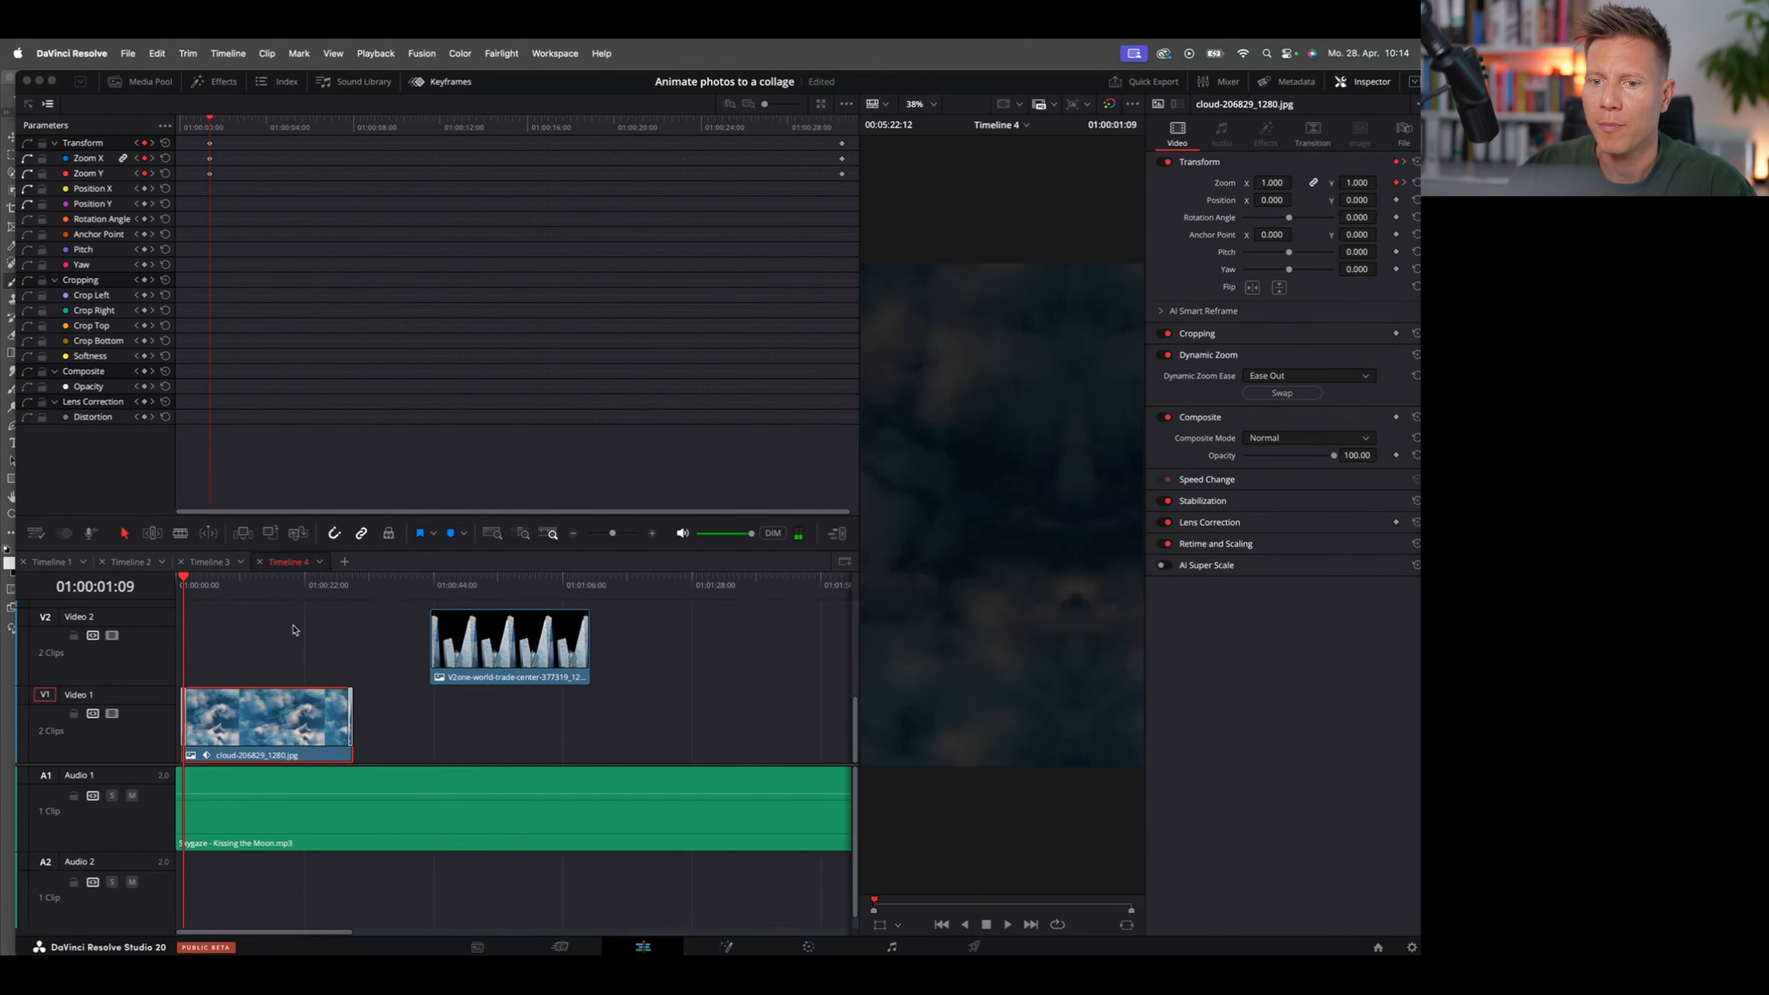
left_click_drag(327, 584, 348, 584)
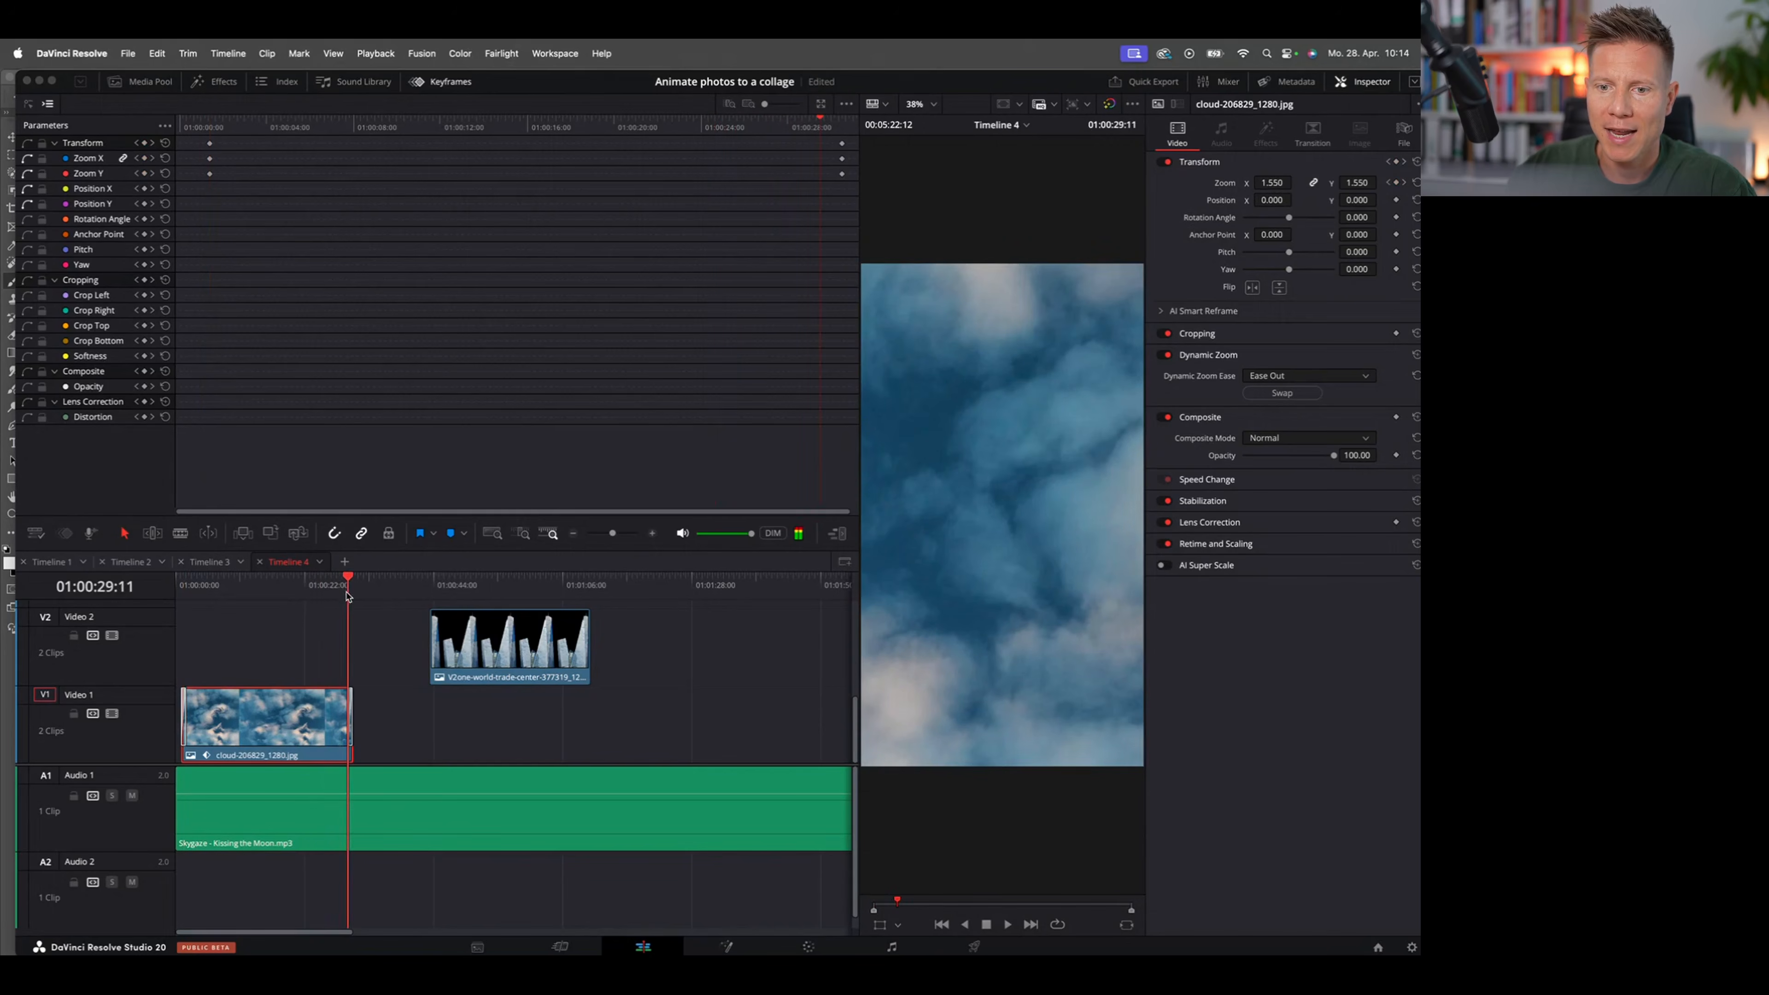
Step: Jump to the cloud clip's final zoom keyframe and play the clip from the beginning of the timeline
left_click(842, 125)
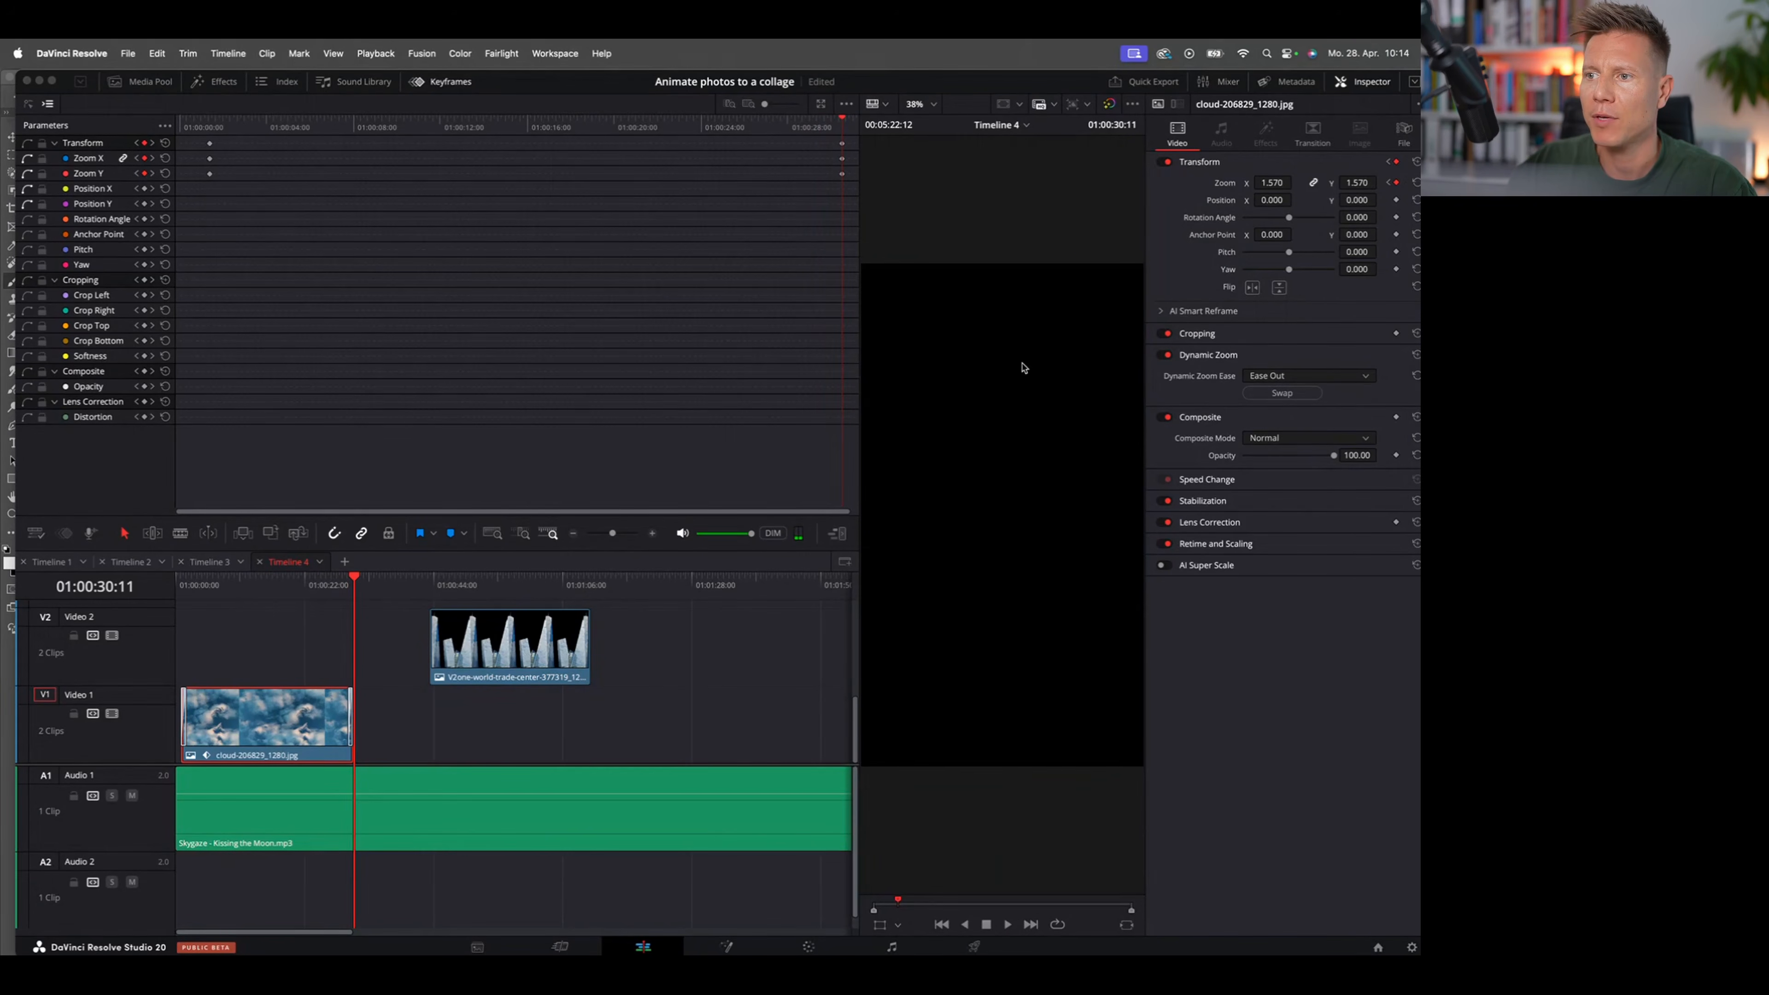
left_click(180, 584)
key("space")
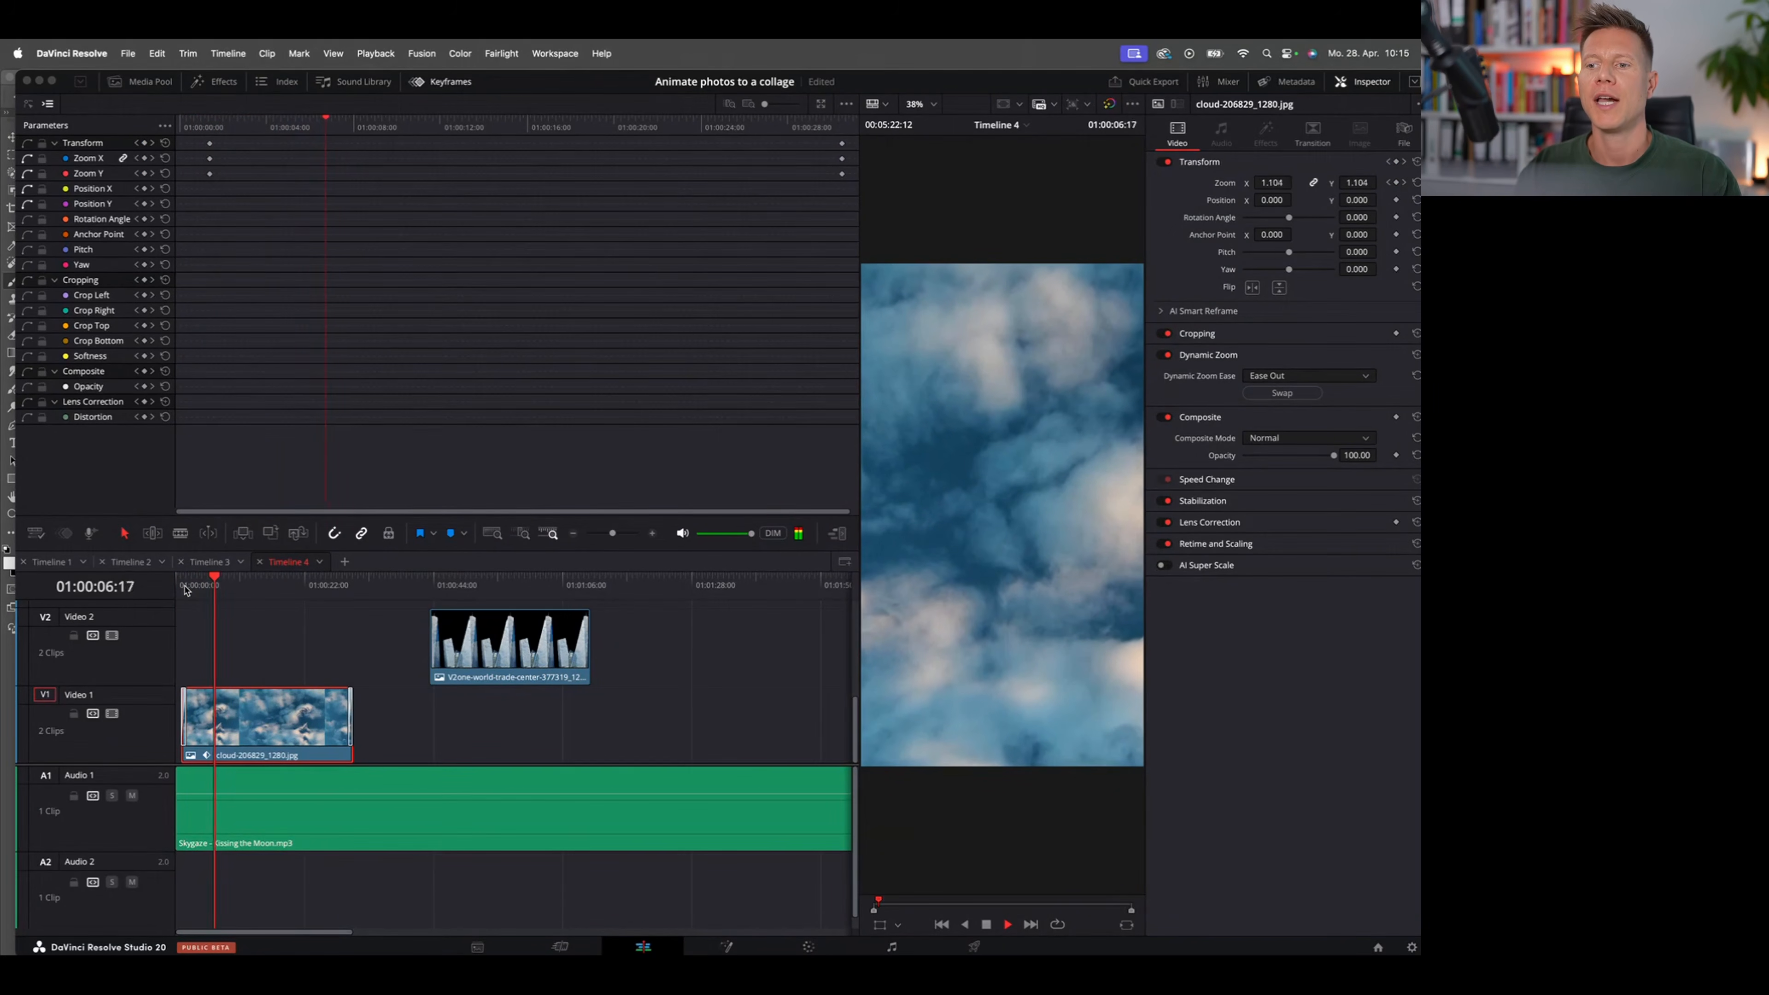
key("space")
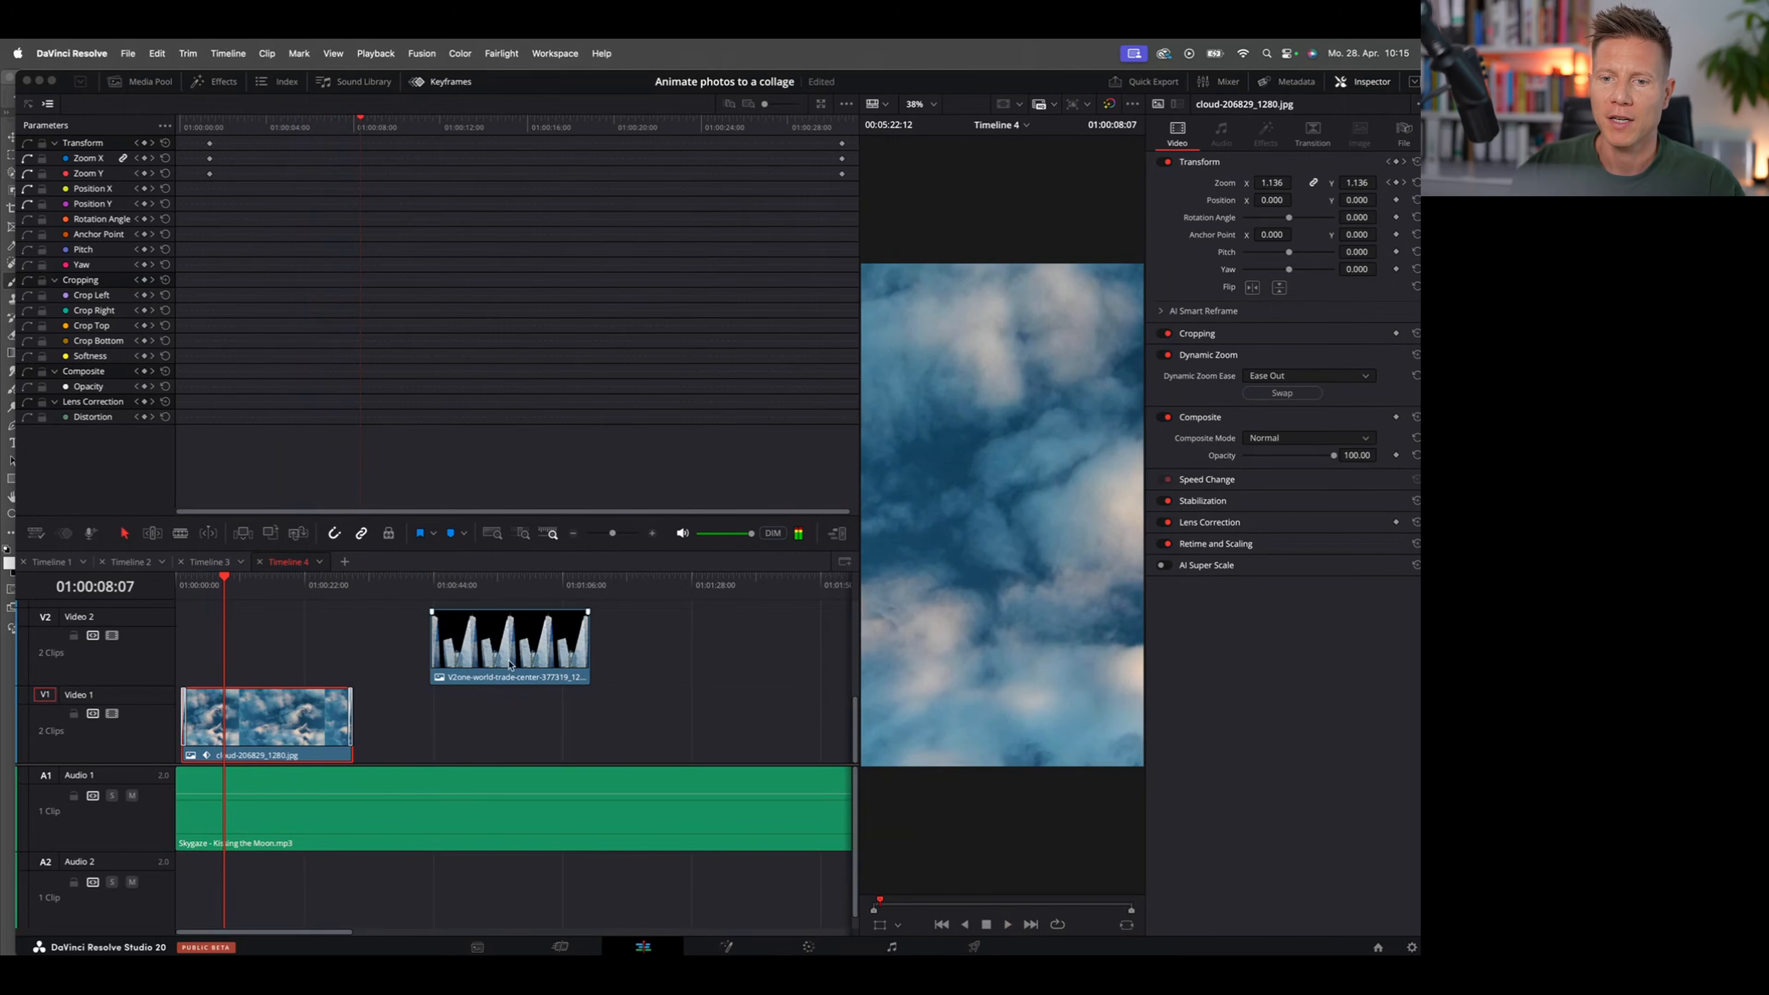
Step: Move the building cutout clip on Video 2 to the start of the cloud clip and play the combined layers
left_click_drag(518, 655, 189, 627)
left_click(187, 579)
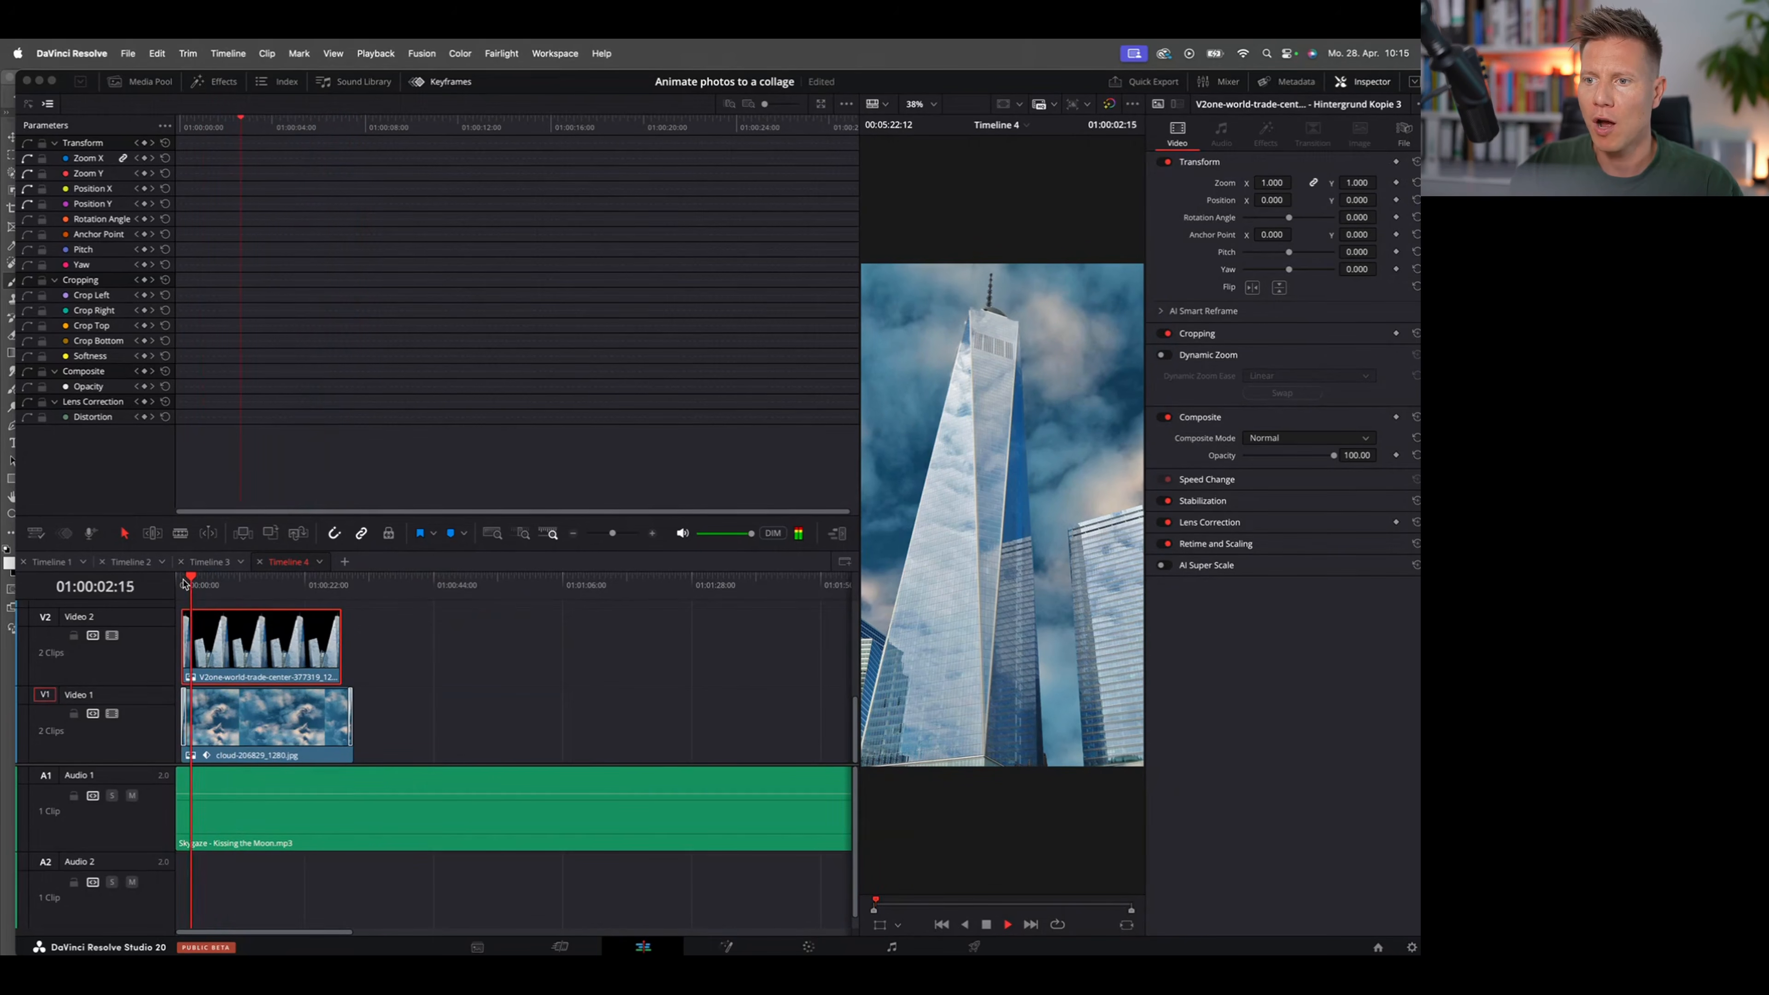
left_click(174, 583)
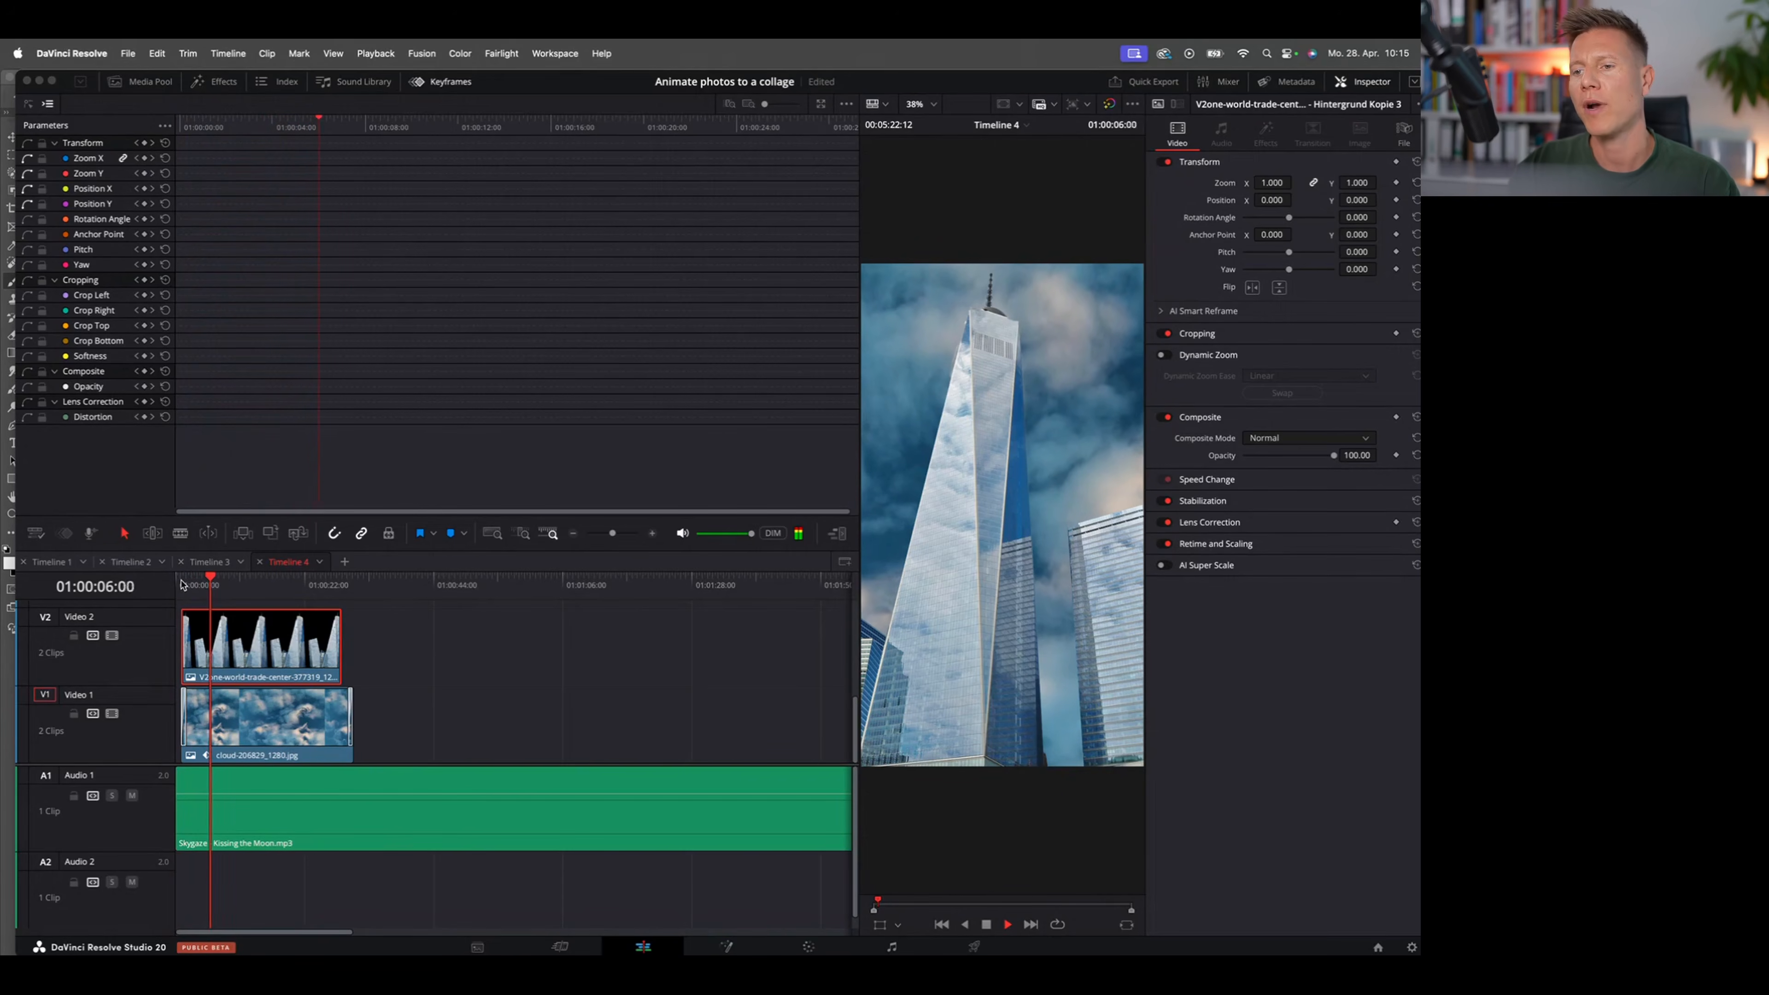
key("space")
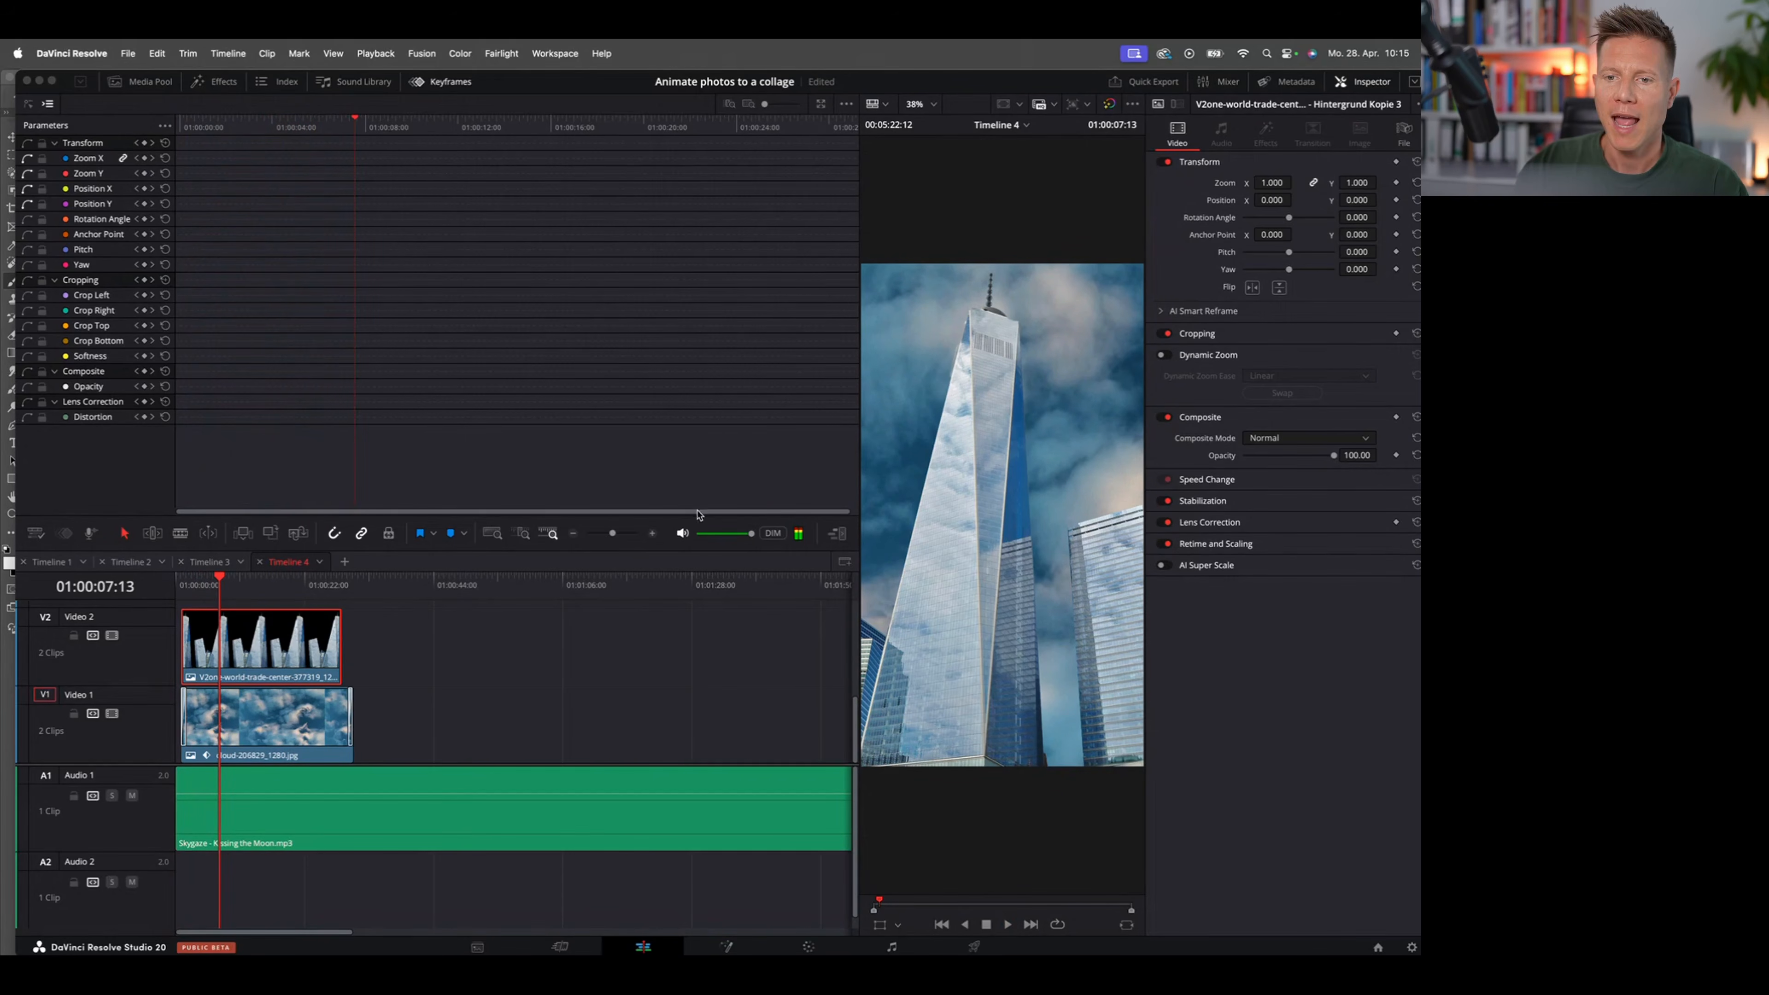
Step: Open the video transitions library and look through its categories down to the Fusion Transitions
left_click_drag(612, 534, 617, 534)
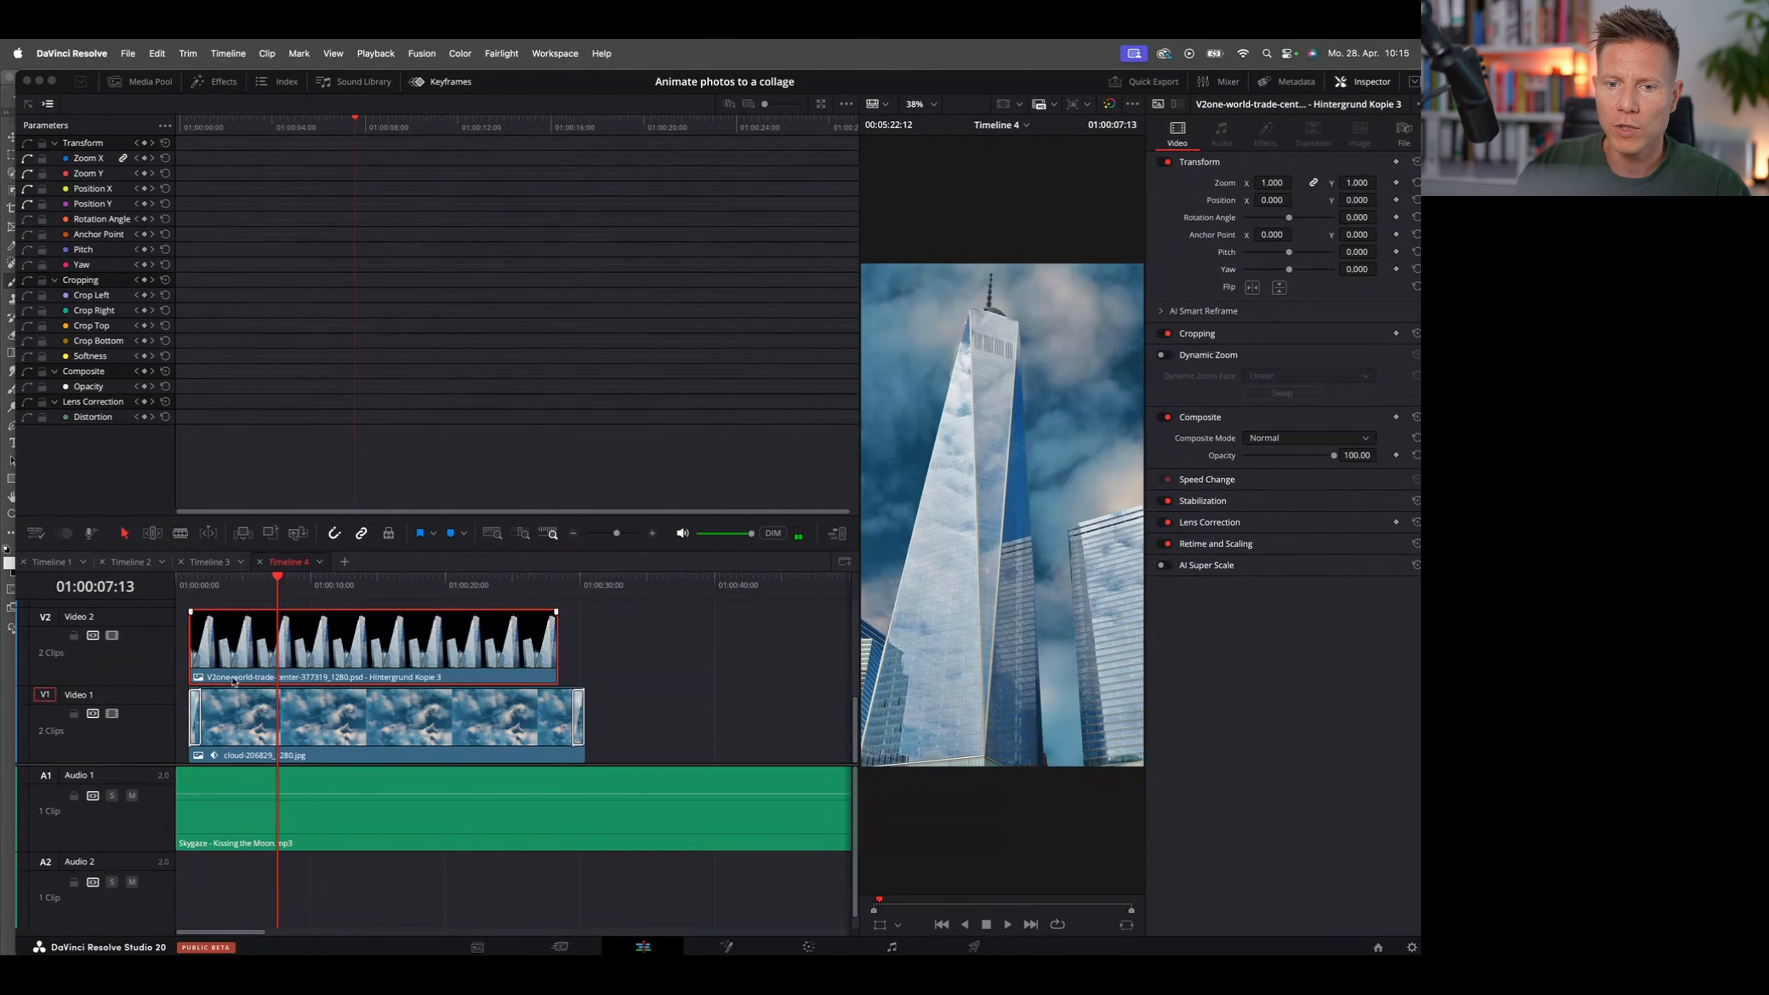
left_click(215, 81)
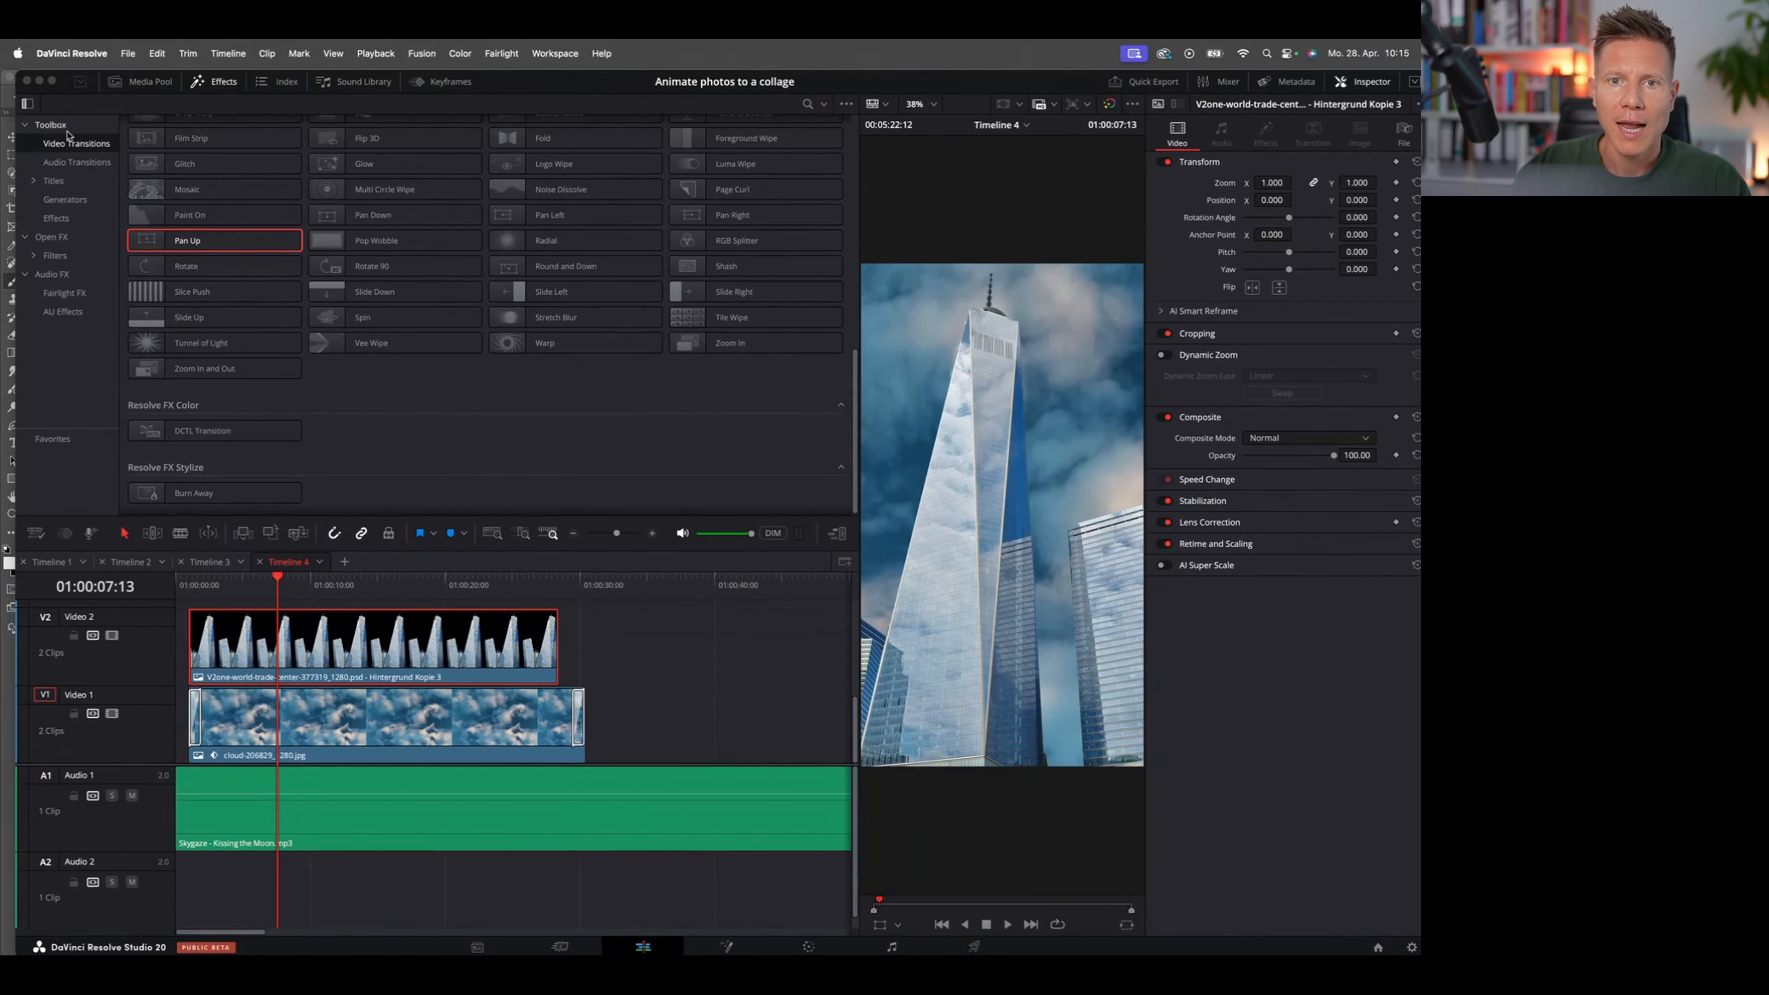
scroll(305, 216, "up", 10)
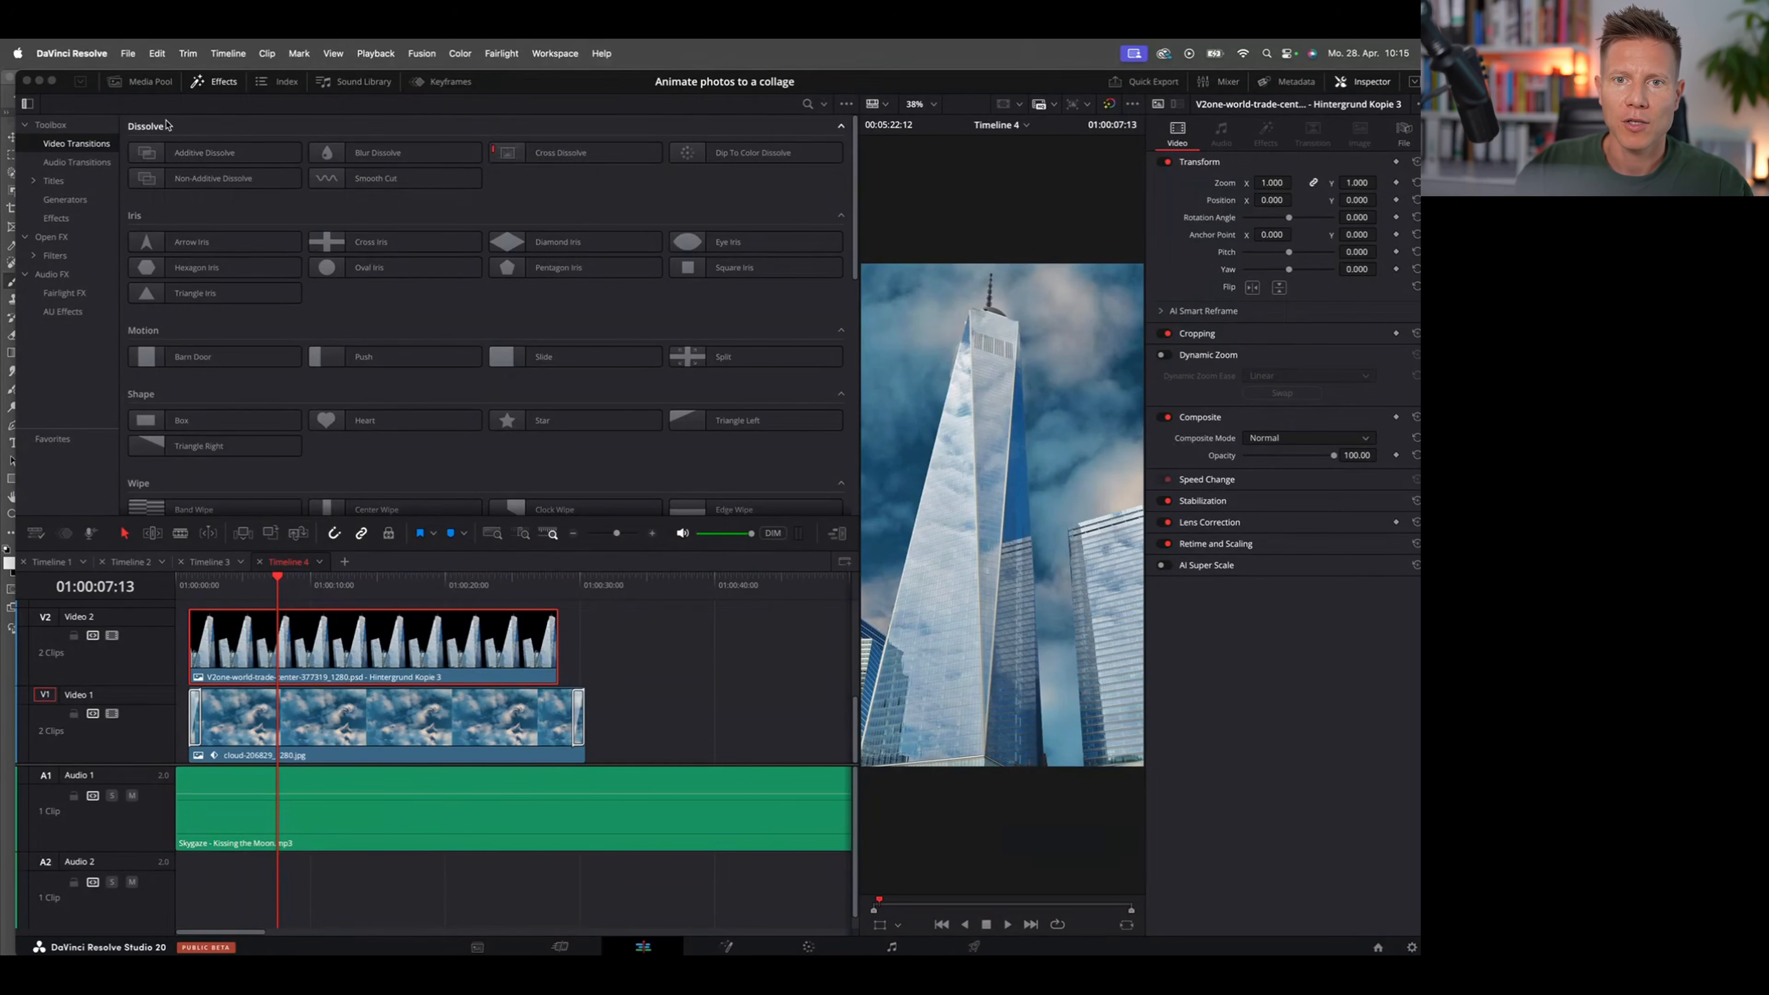
scroll(411, 307, "down", 2)
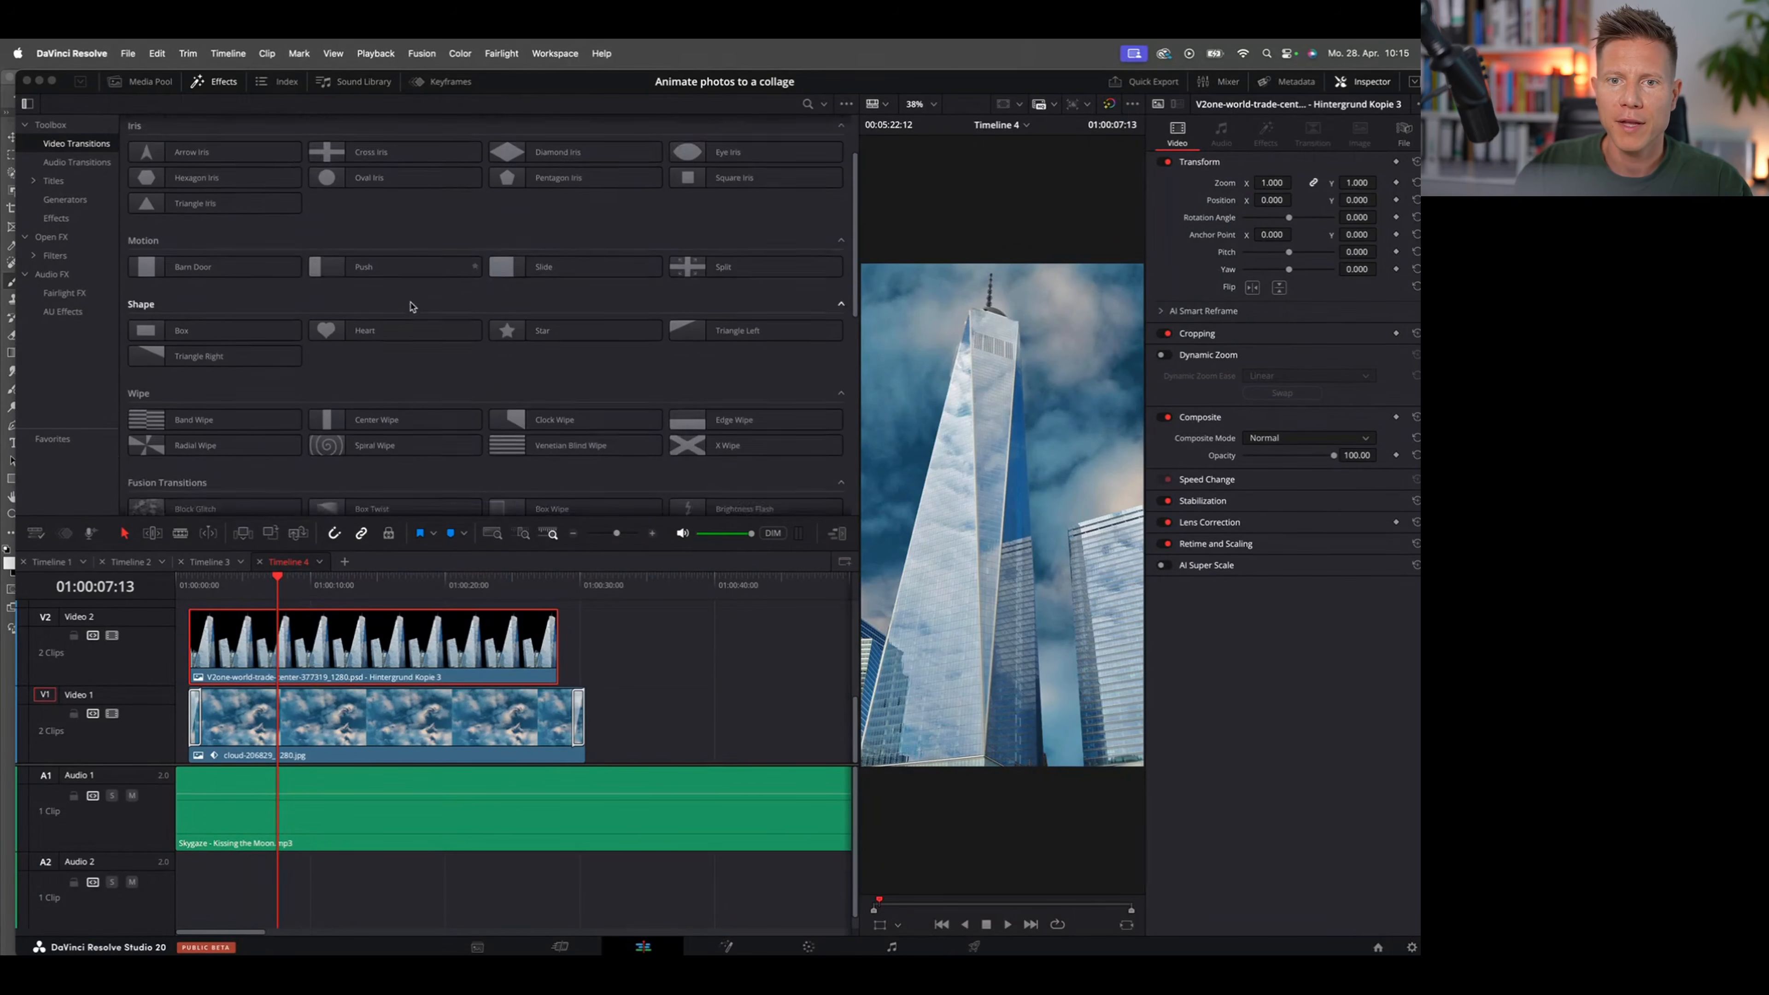
scroll(411, 307, "down", 3)
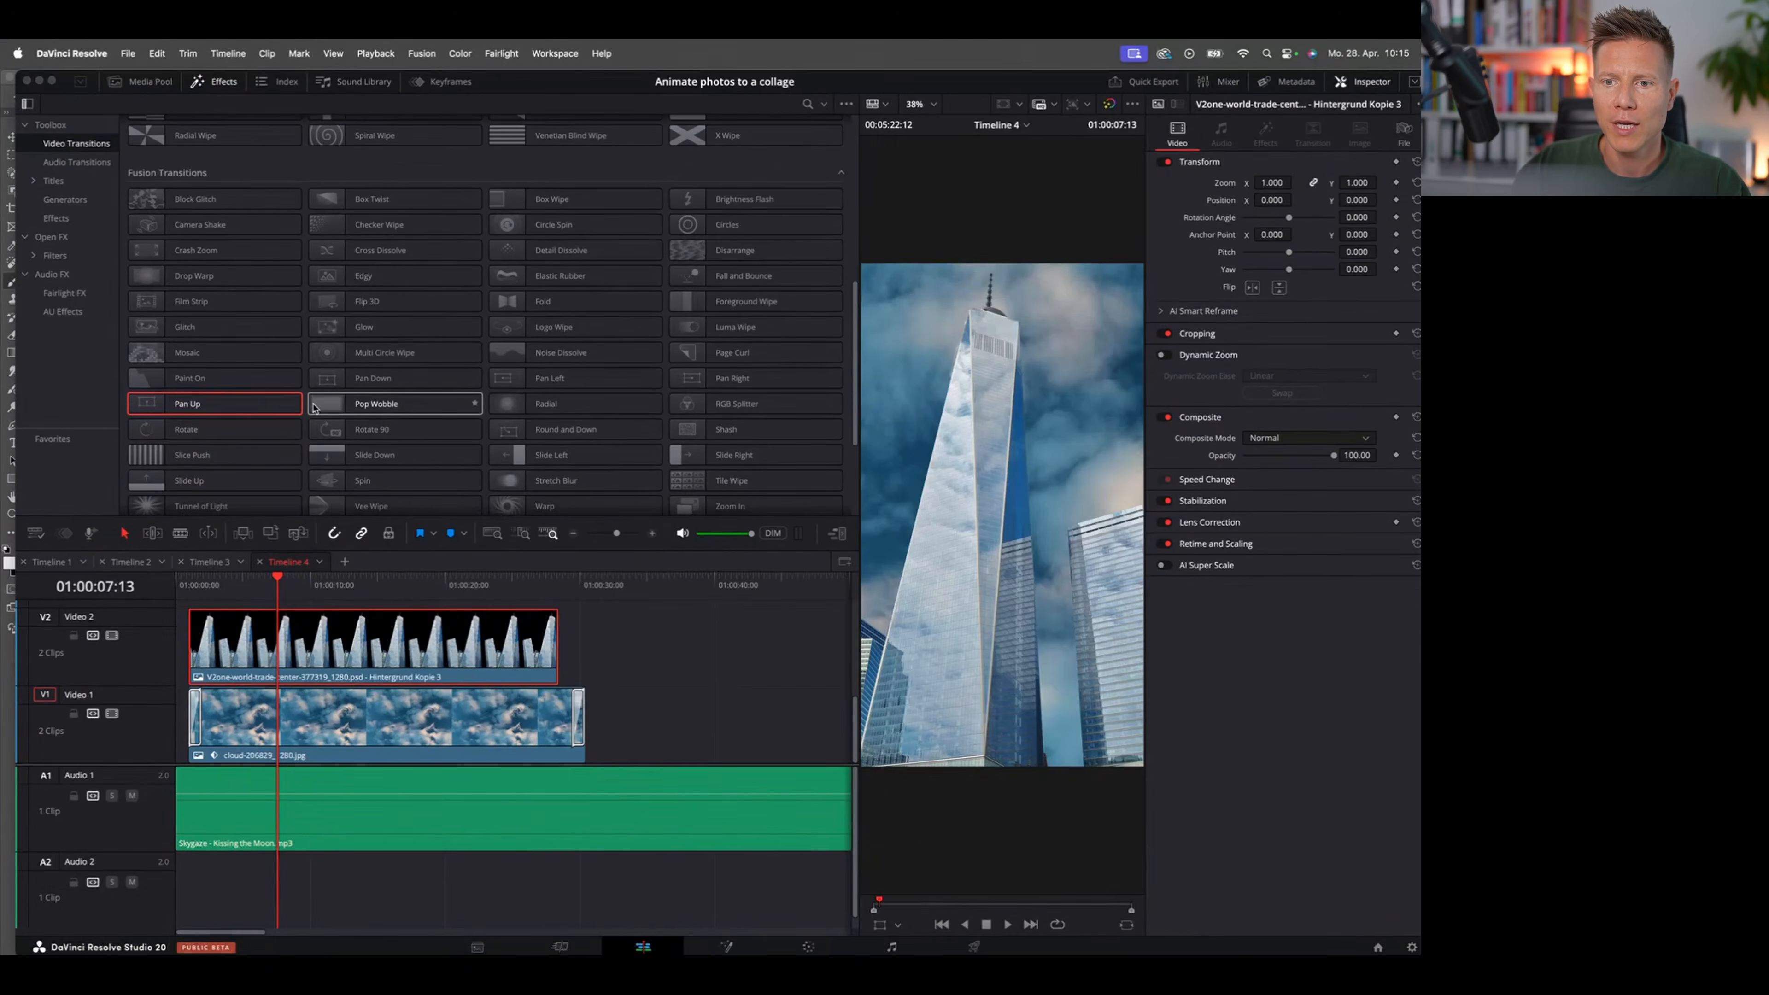
Step: Try moving the building clip to the very start of the timeline and adding the Tile Wipe transition to it
left_click(179, 594)
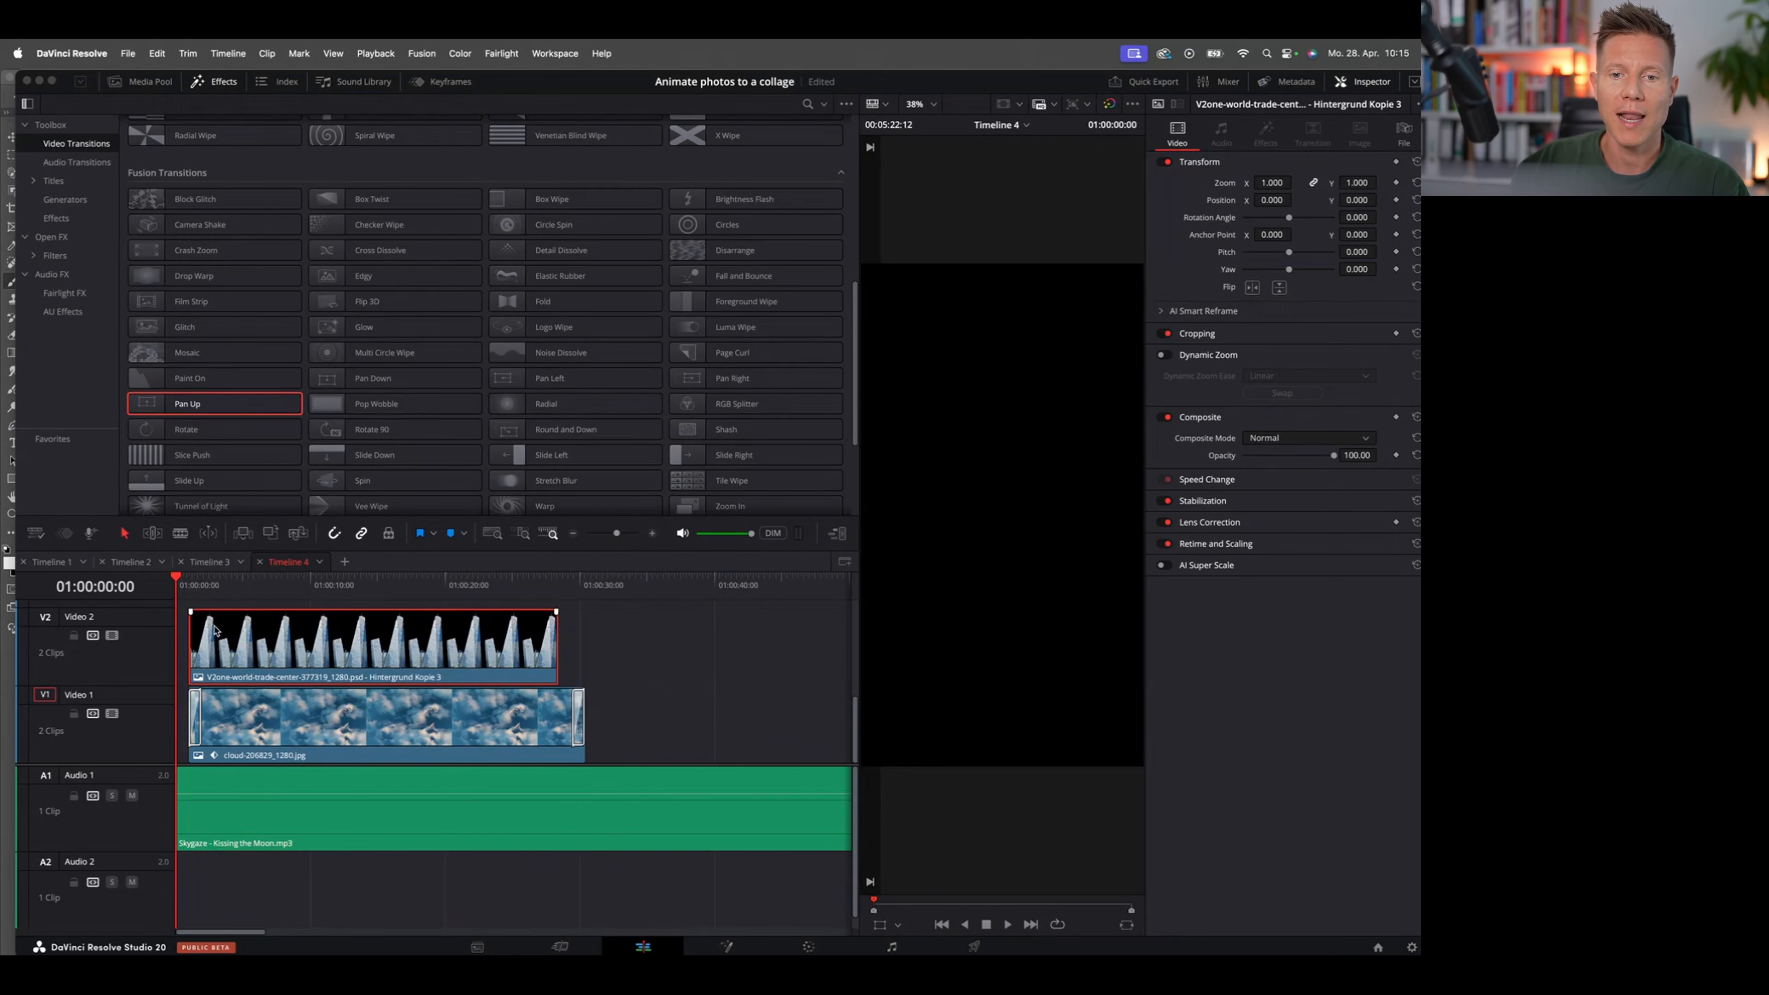
mouse_move(214, 631)
left_mouse_down()
mouse_move(230, 632)
mouse_move(196, 632)
left_mouse_up()
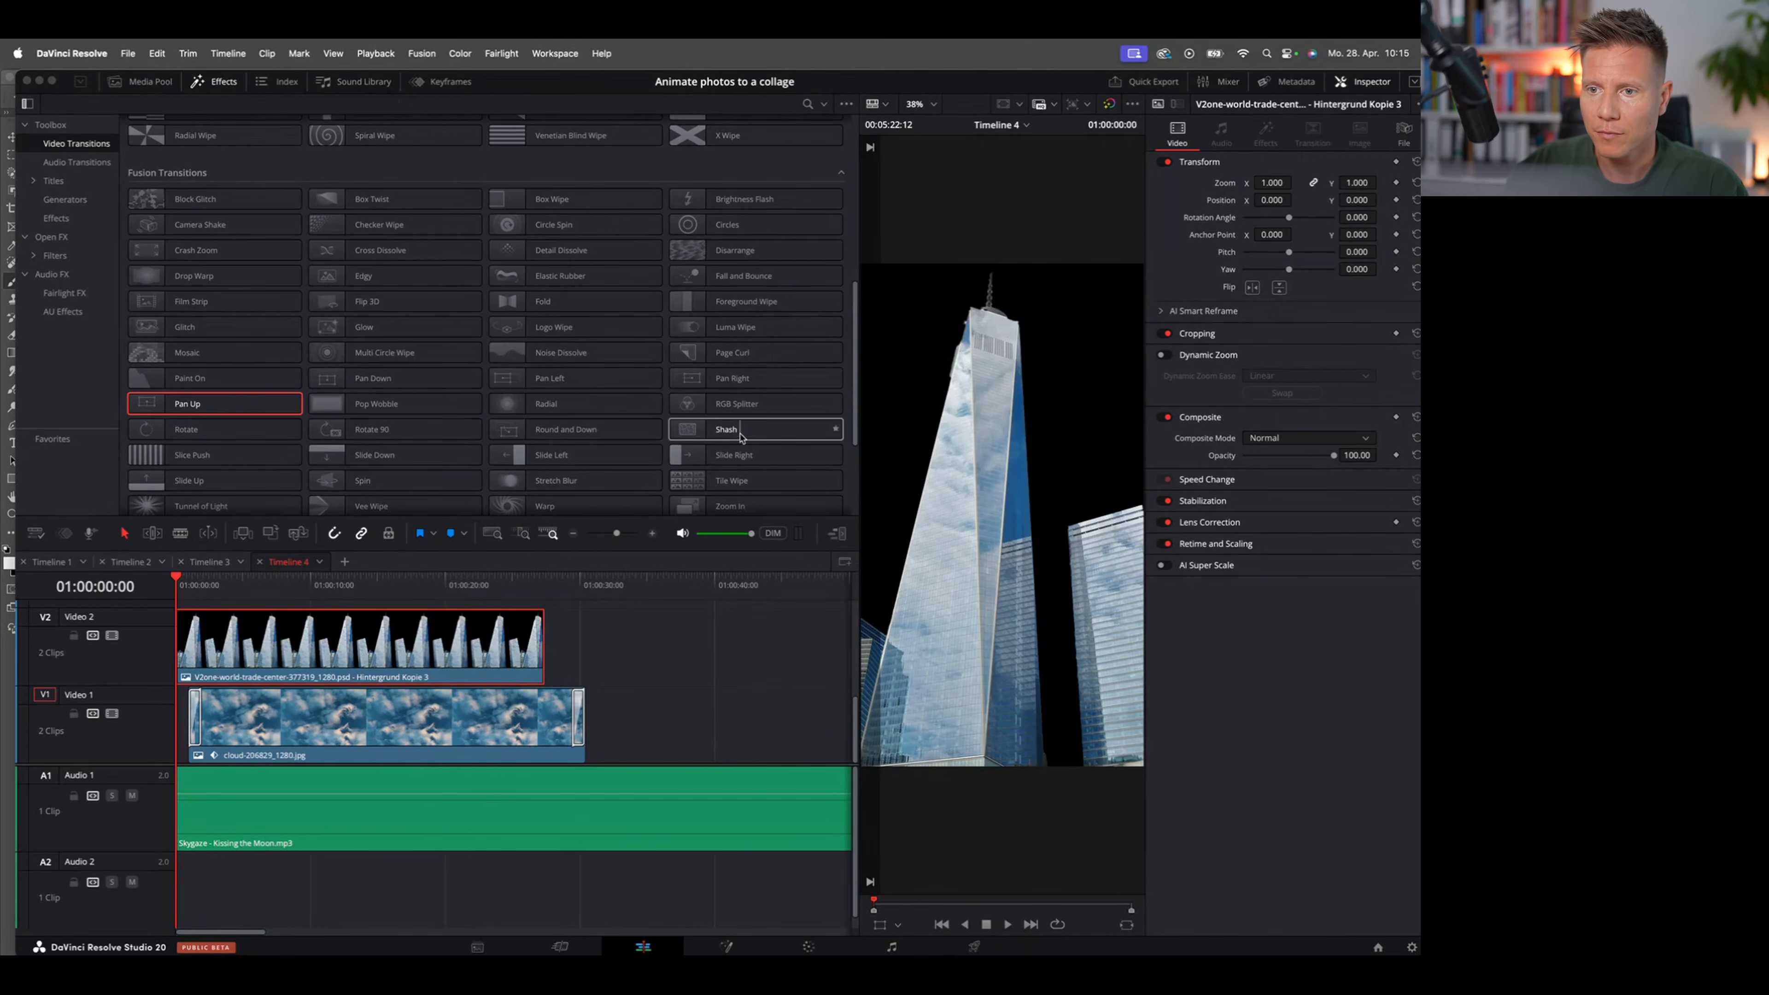
left_click_drag(699, 478, 191, 647)
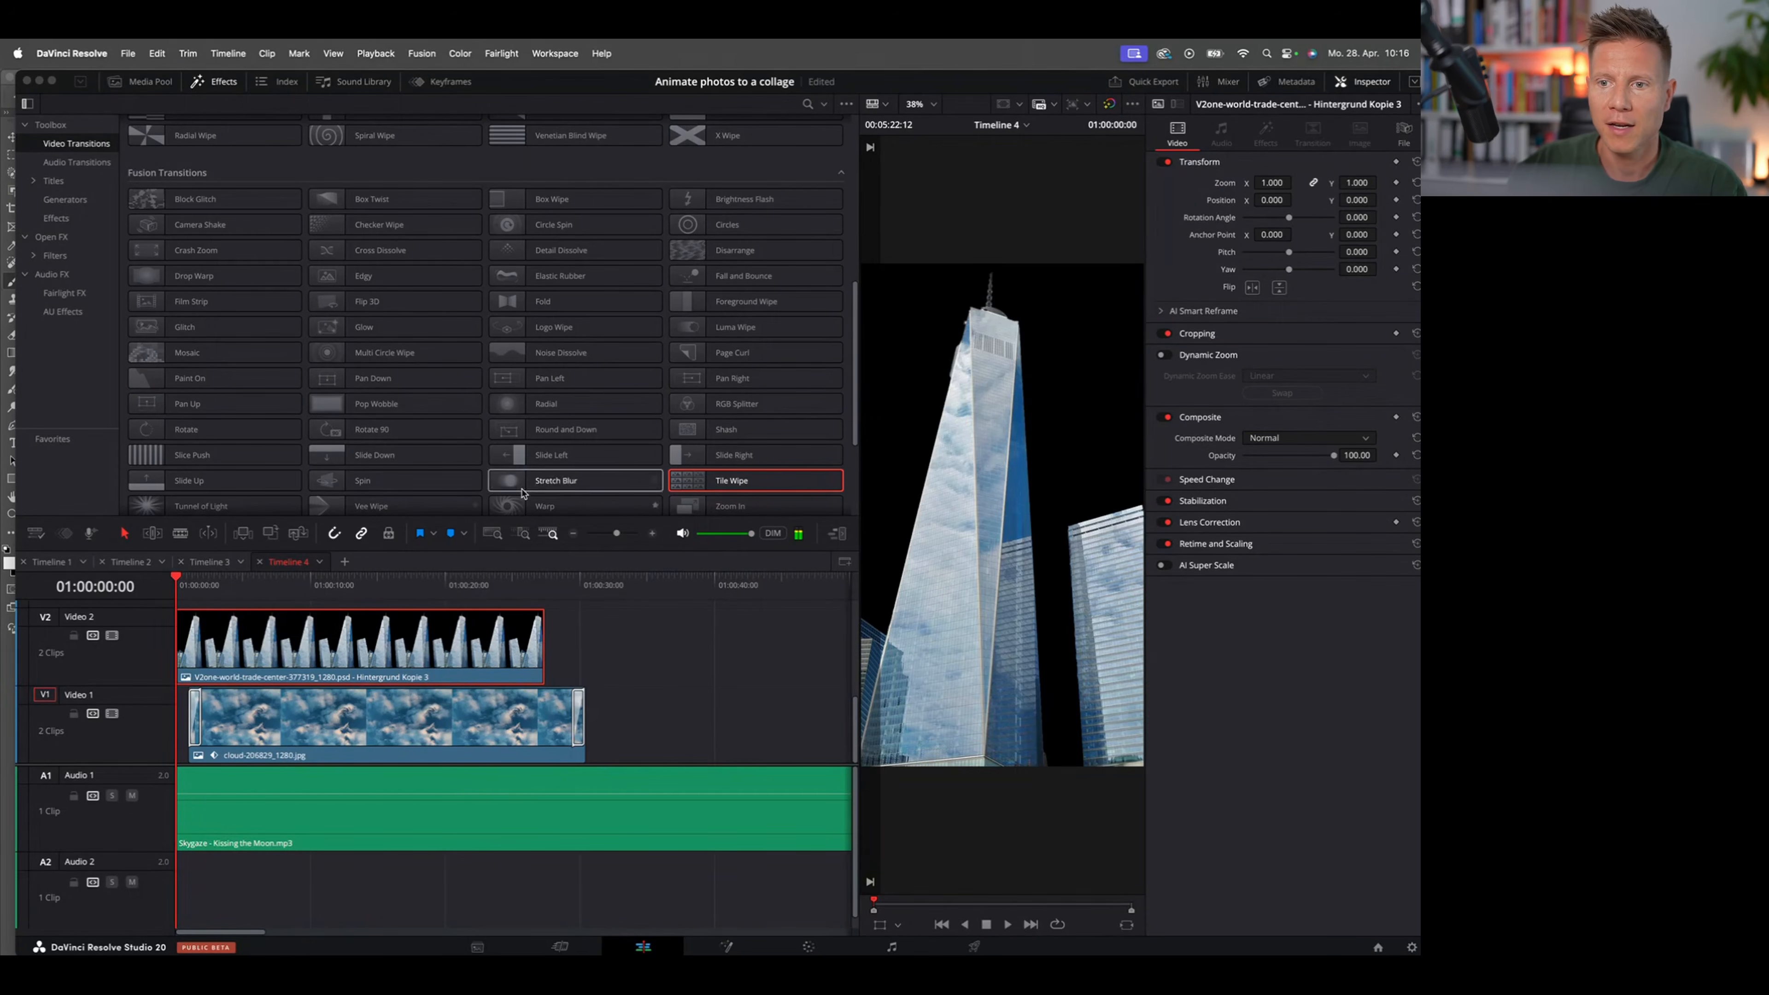
Step: Add the Tile Wipe transition at the start of the building clip on Video 2 and play back the opening
left_click_drag(731, 480, 189, 641)
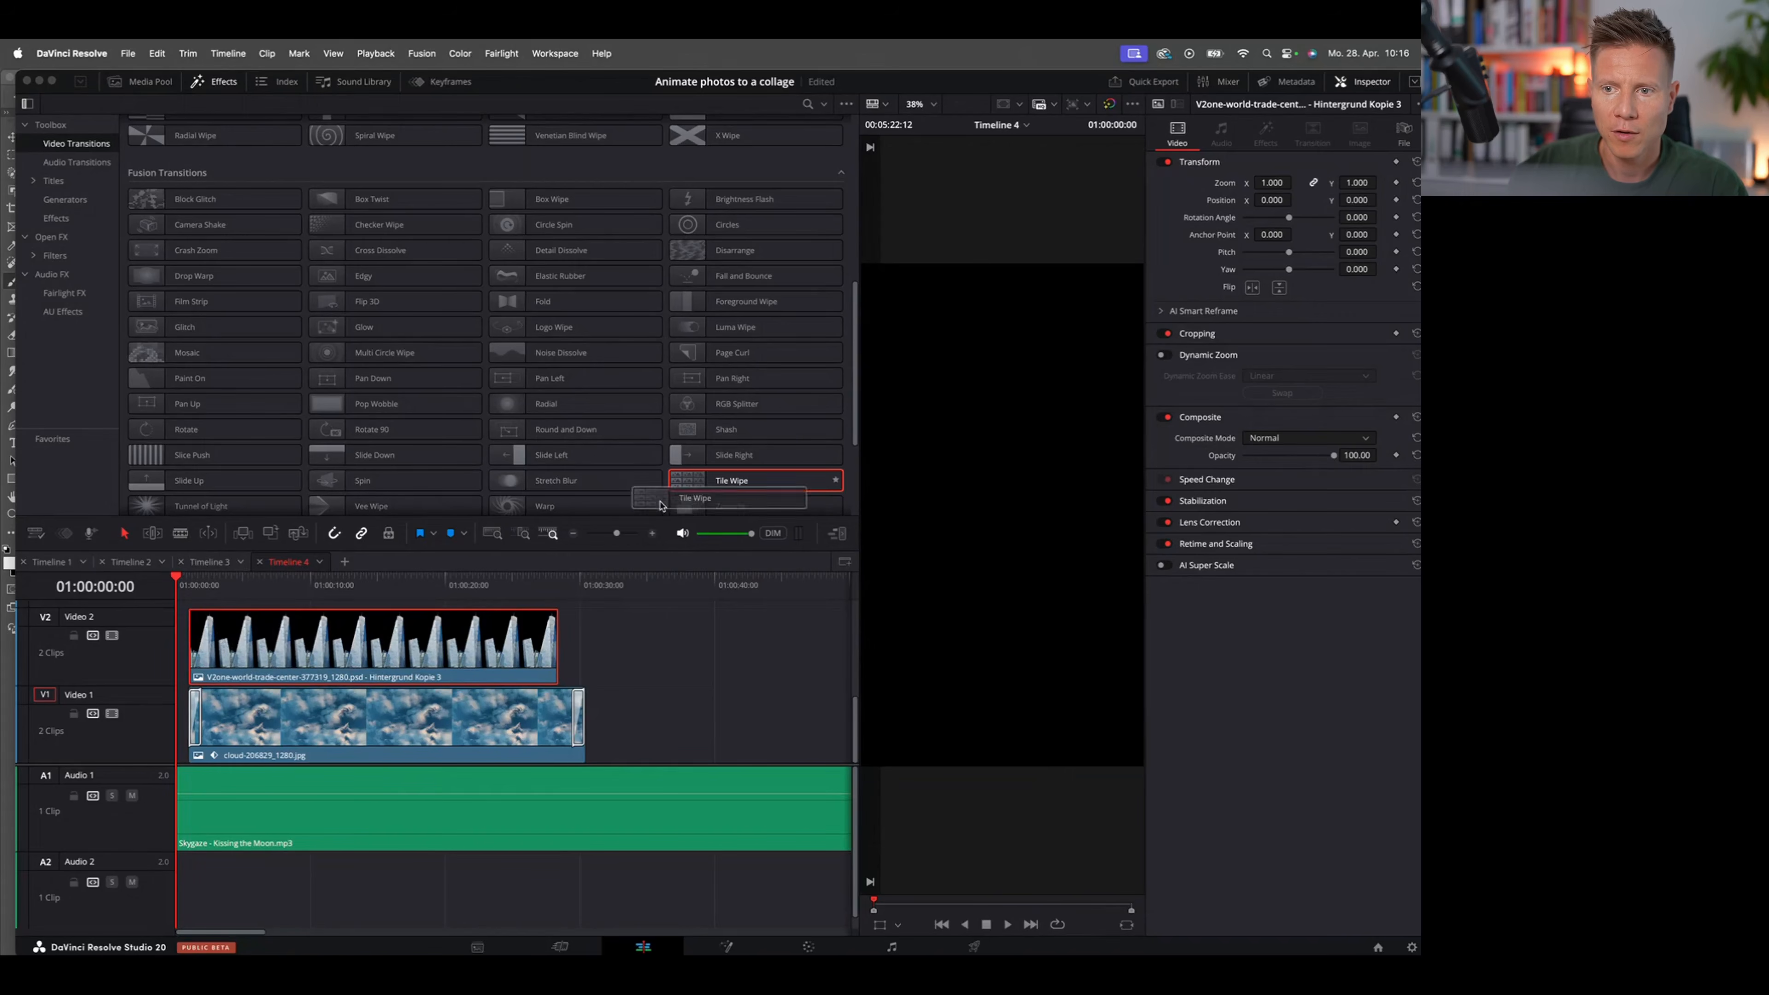
left_click_drag(730, 480, 190, 639)
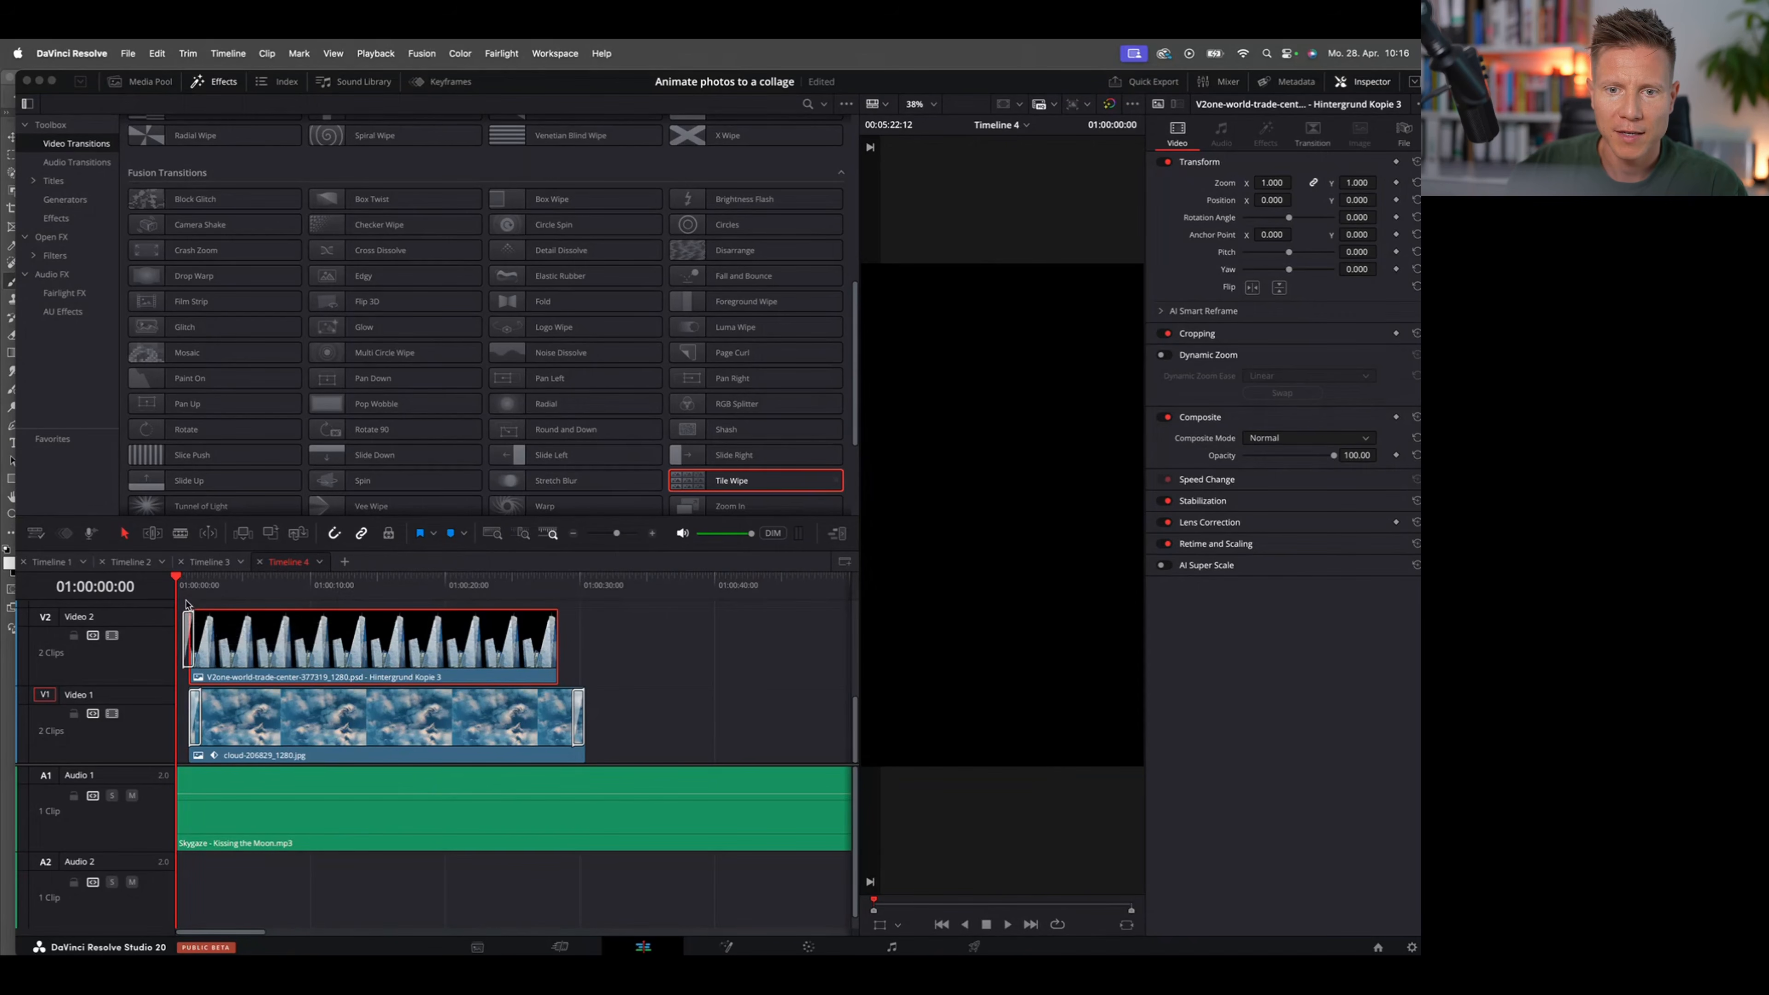
key("space")
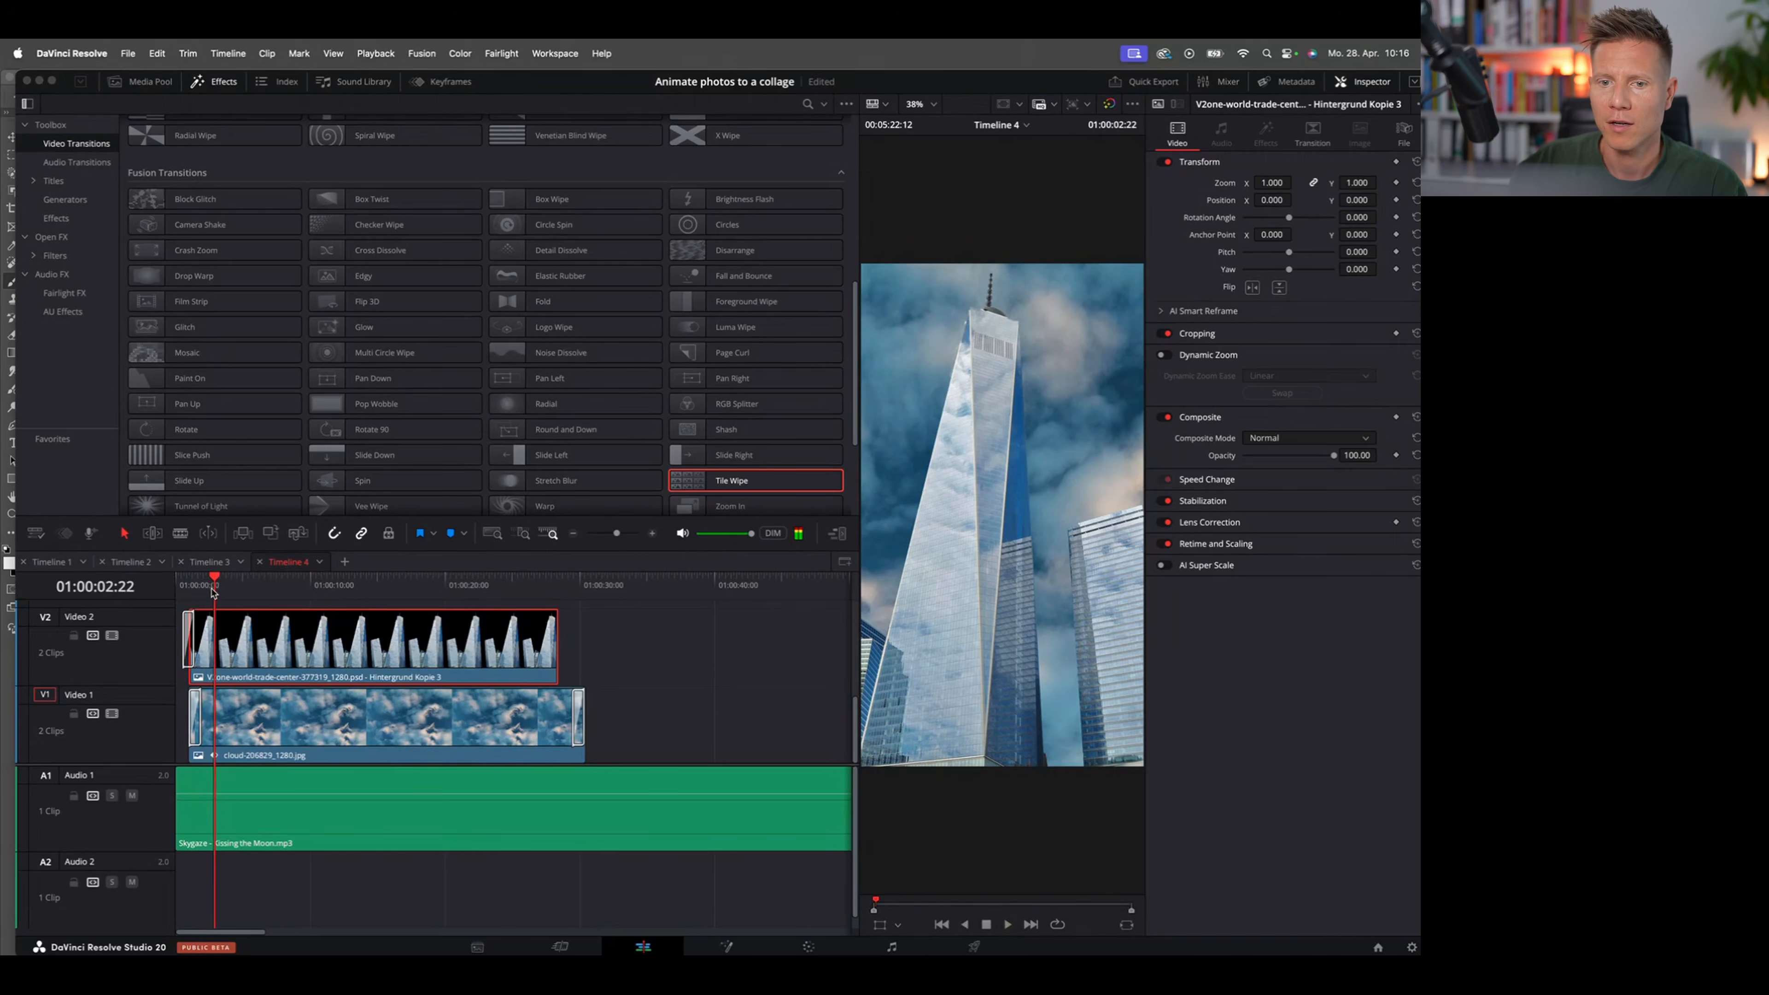
key("space")
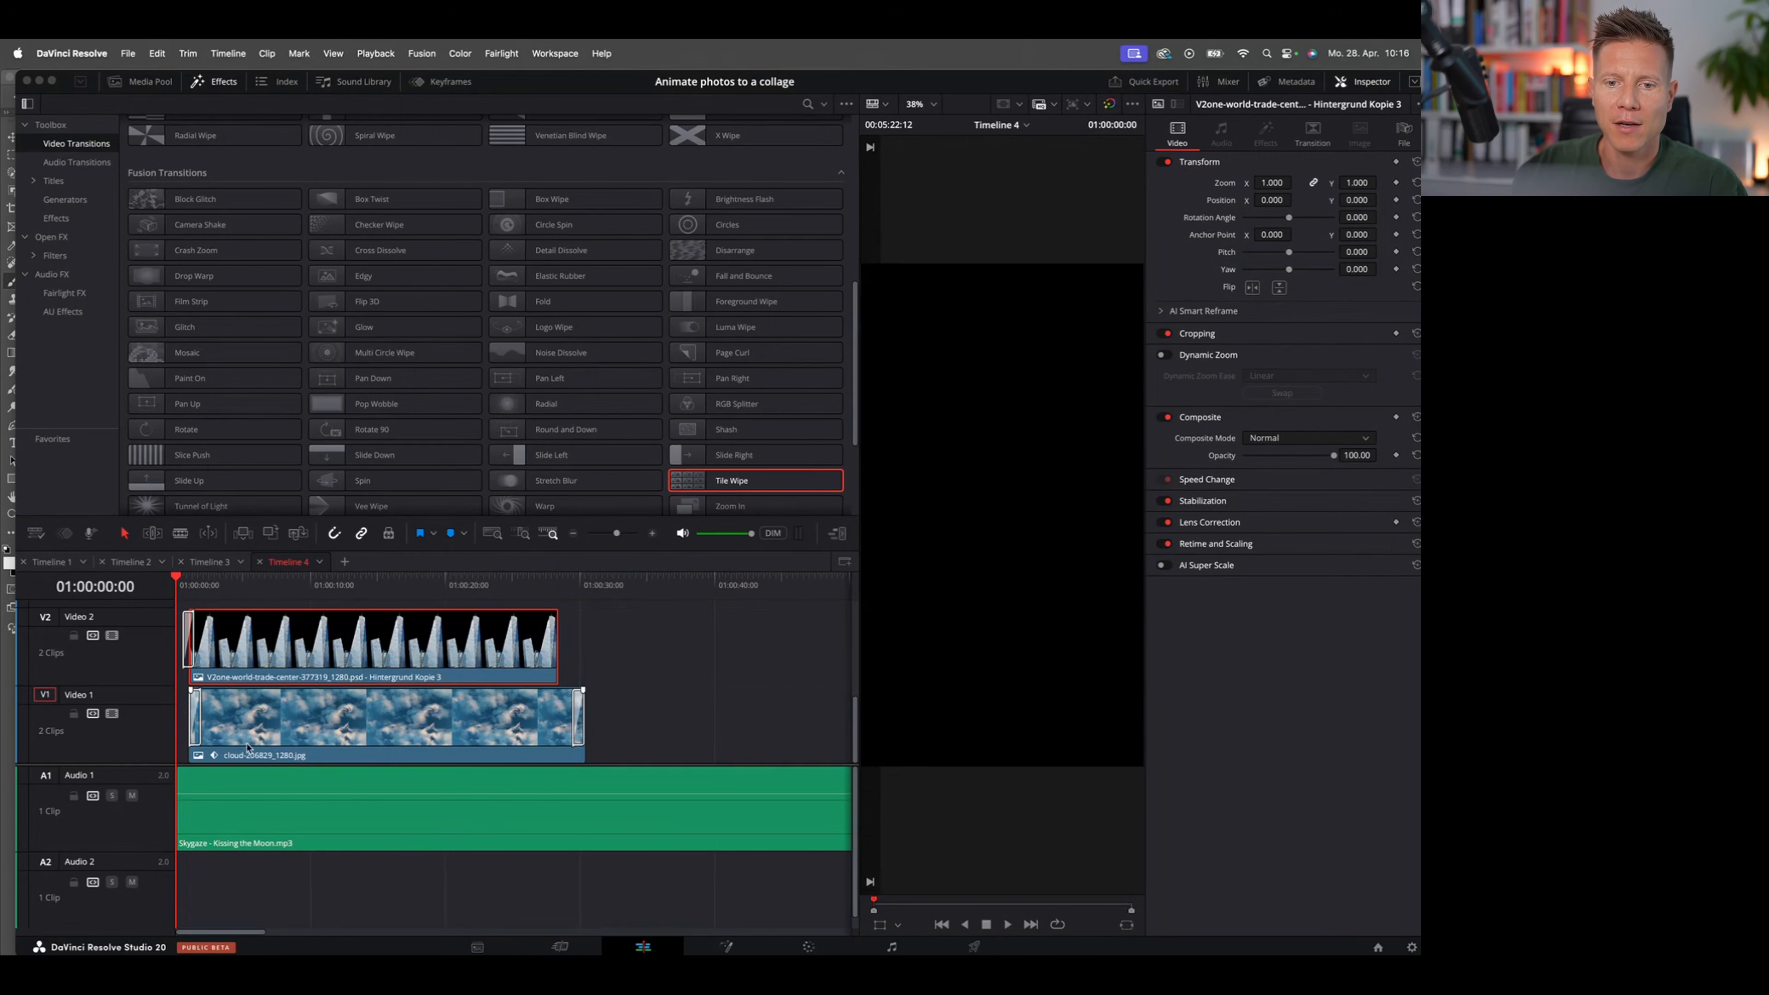
key("space")
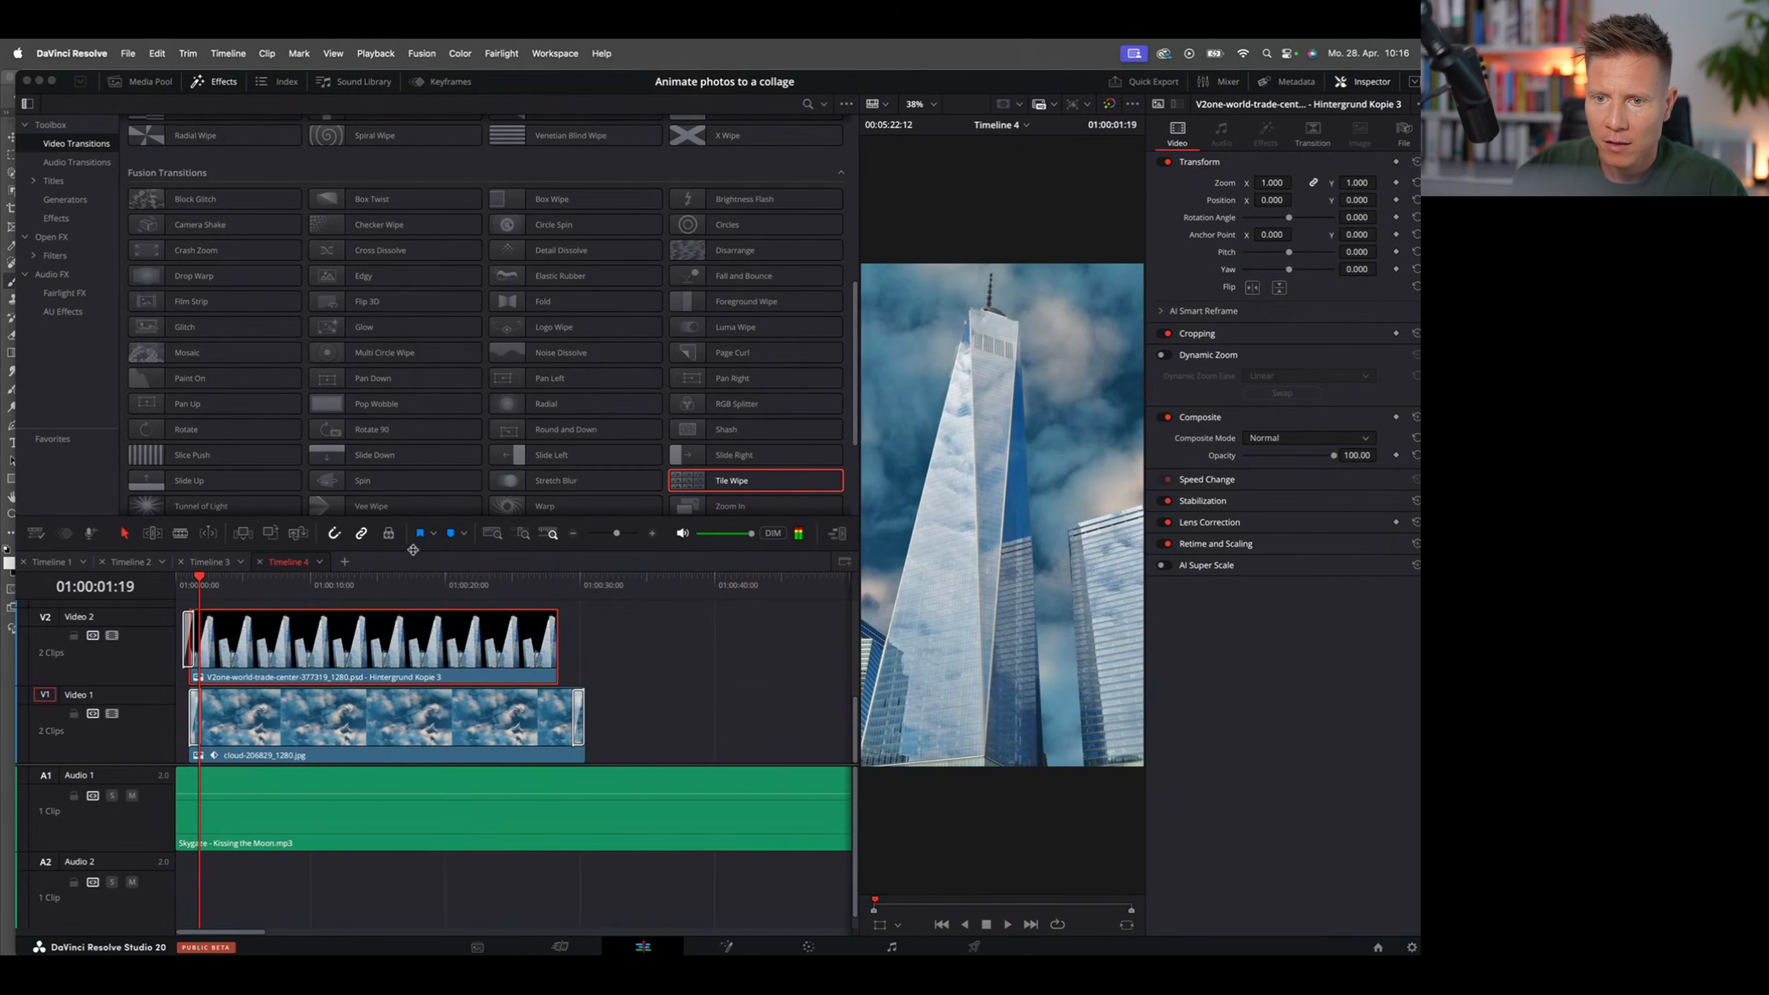
left_click_drag(621, 536, 629, 538)
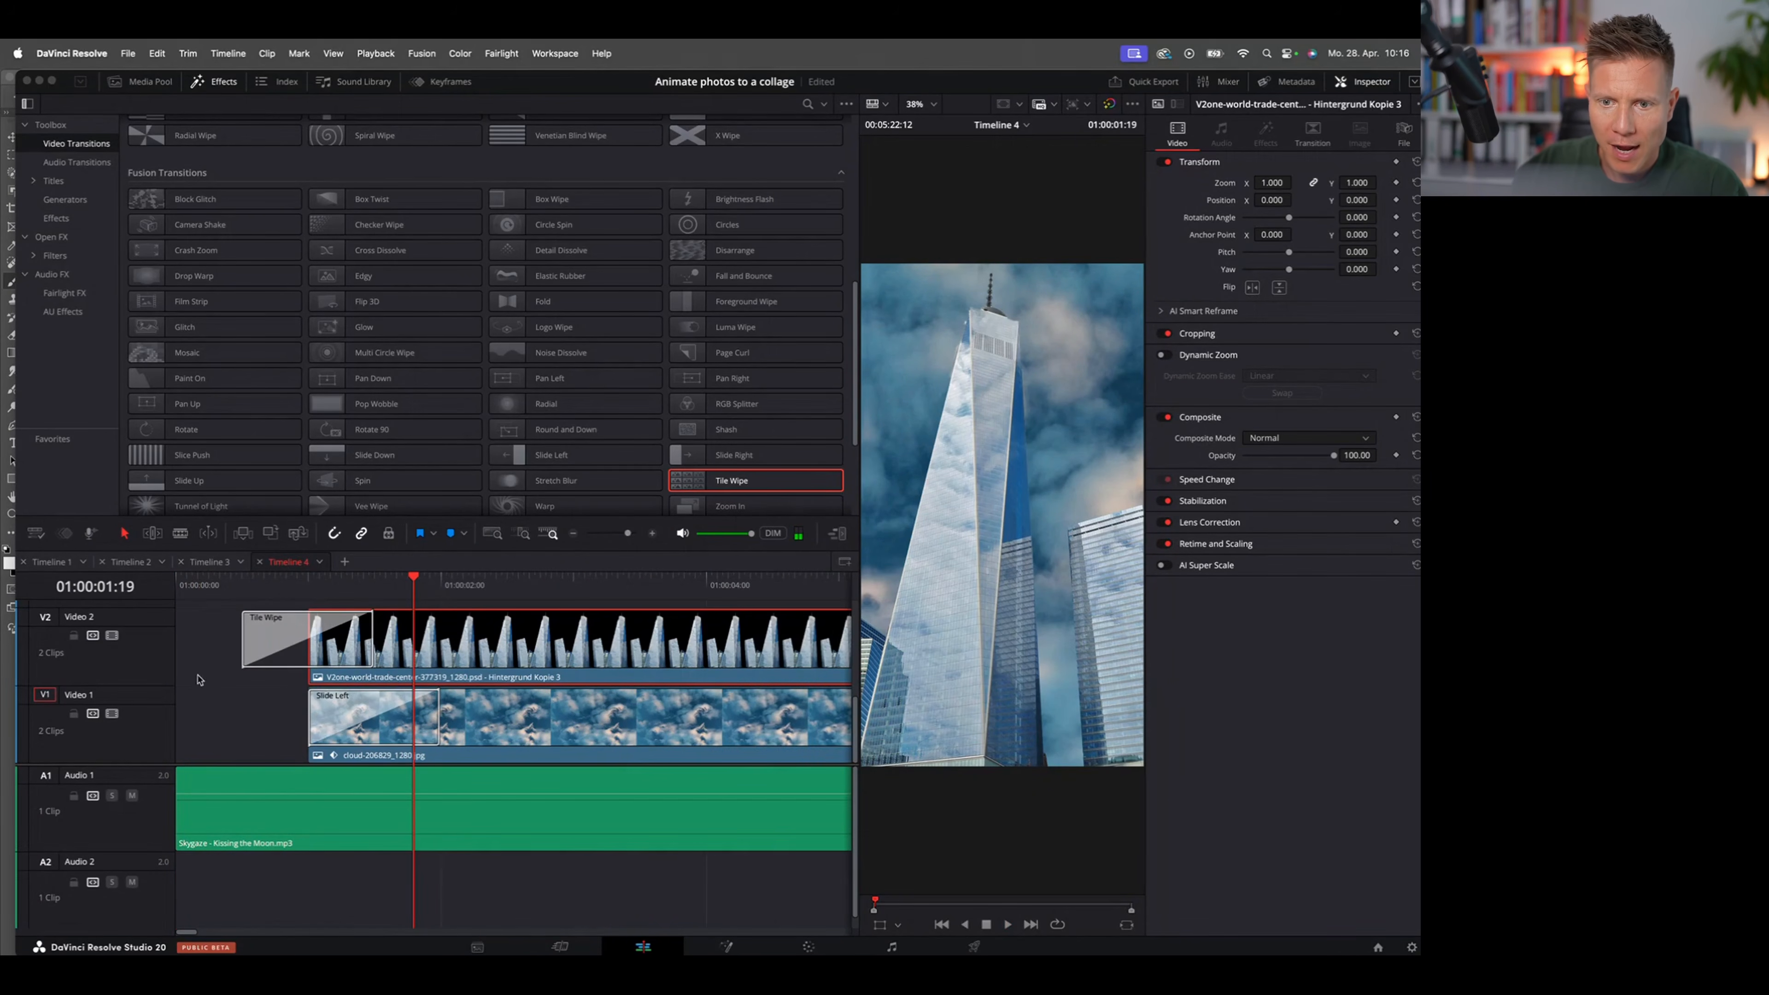
left_click(174, 581)
key("space")
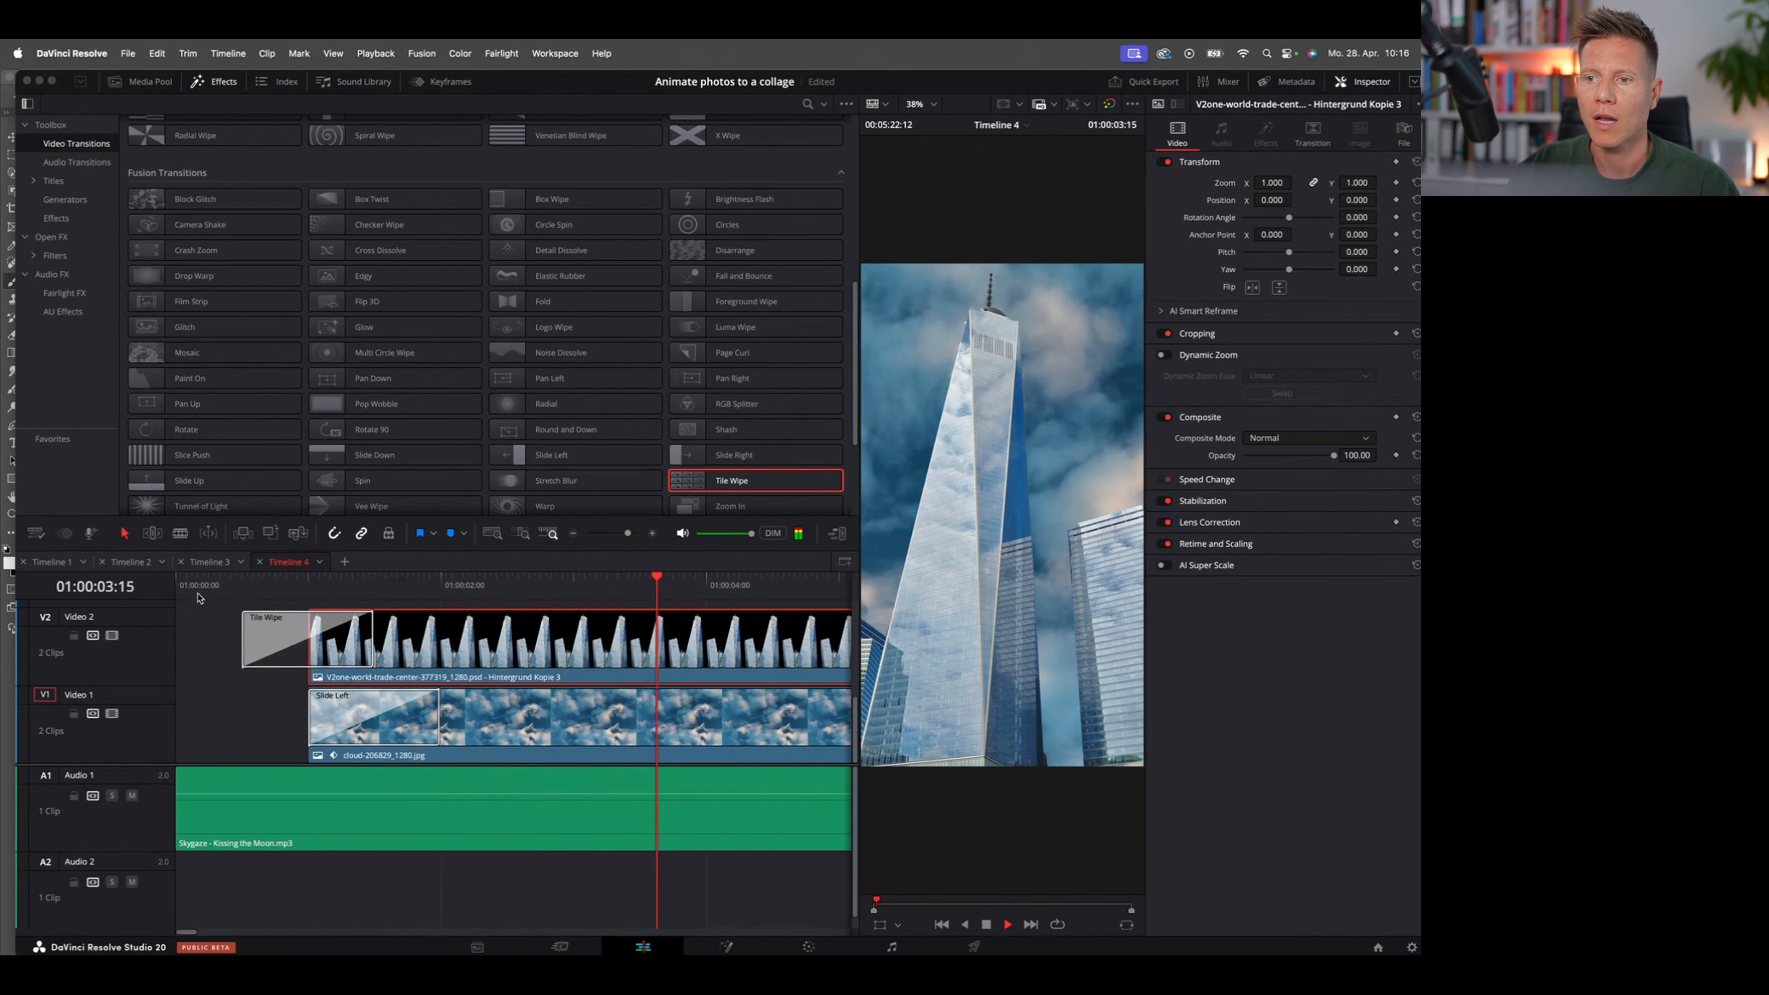
key("space")
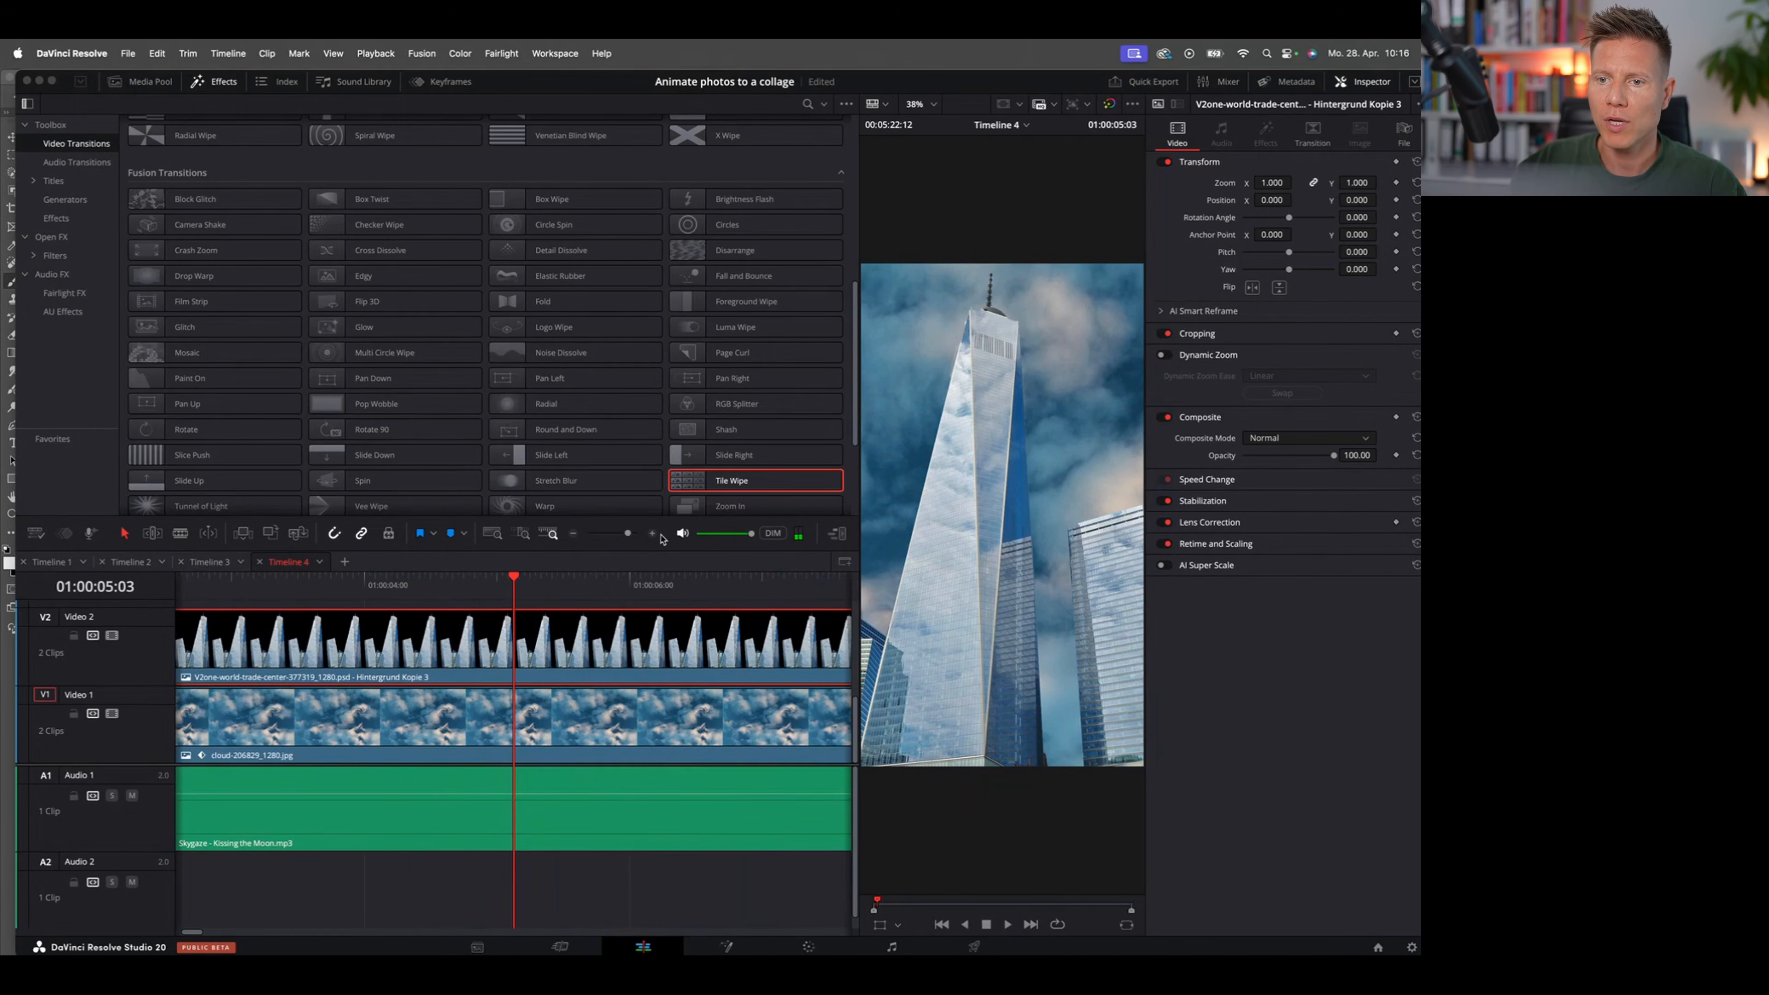
Step: Add the selected D131_WETLOOK PSD files from the CutOuts_Animation folder to Video 2 after the building clip and preview them
left_click_drag(628, 534, 618, 533)
scroll(281, 656, "up", 3)
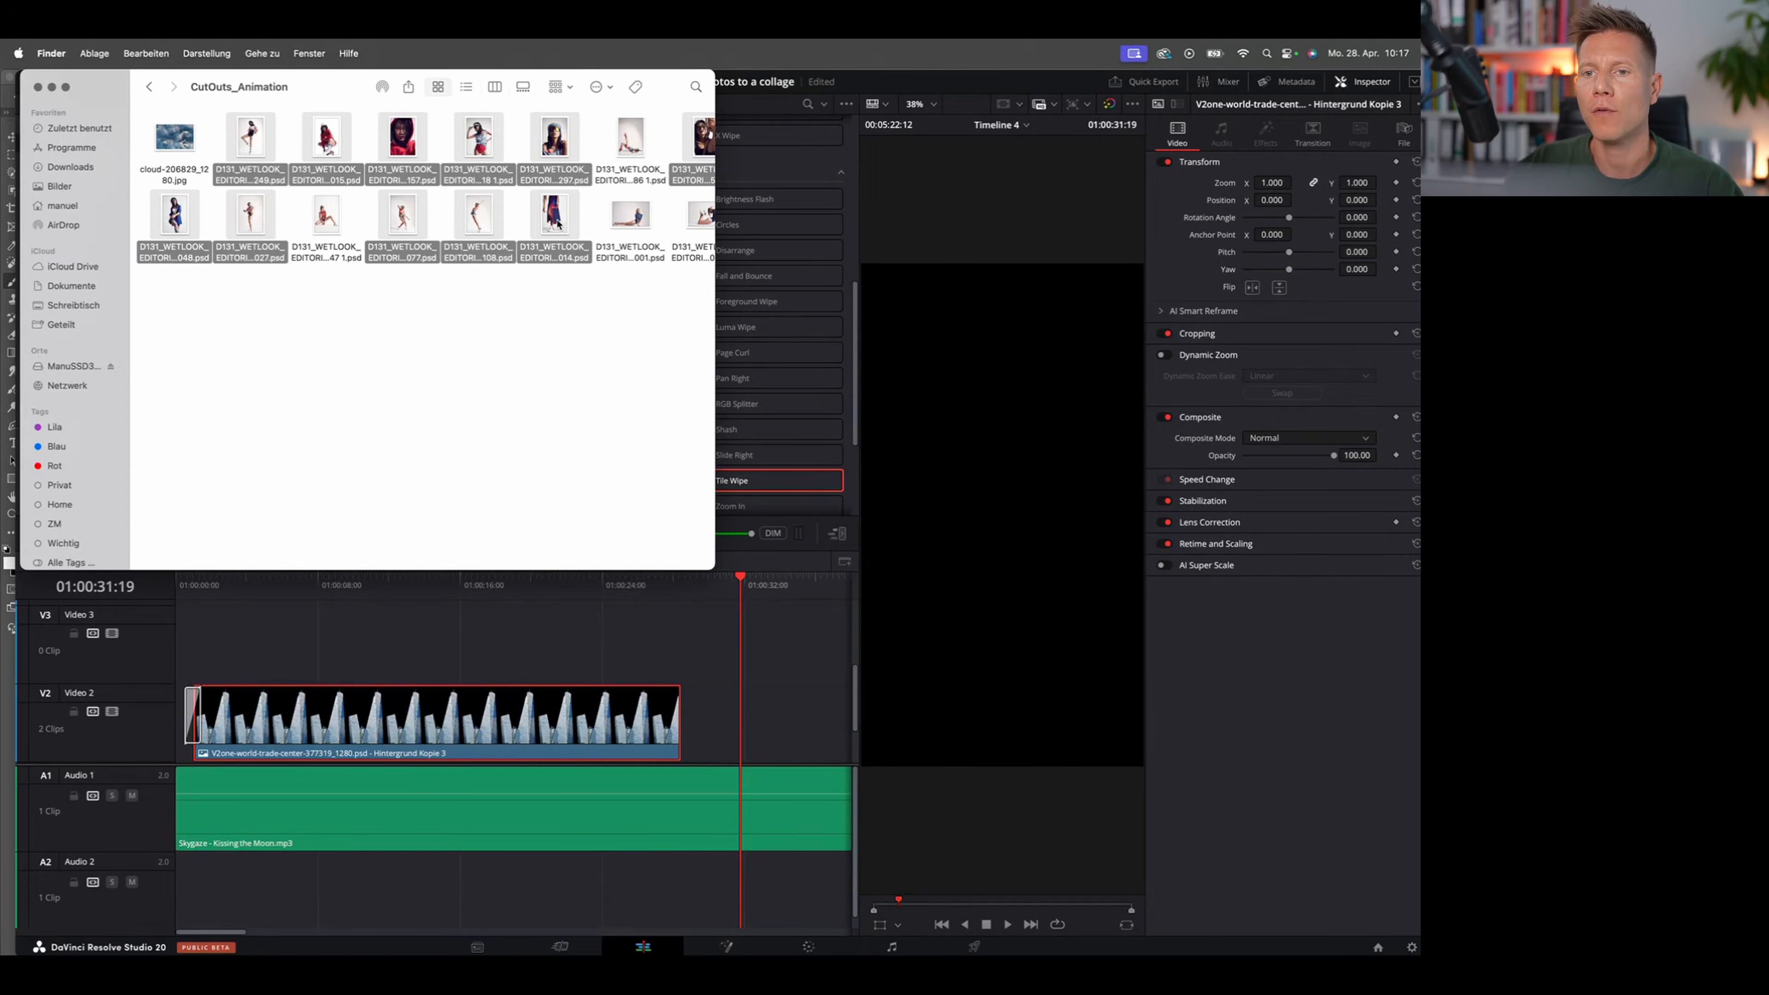
left_click_drag(557, 221, 750, 717)
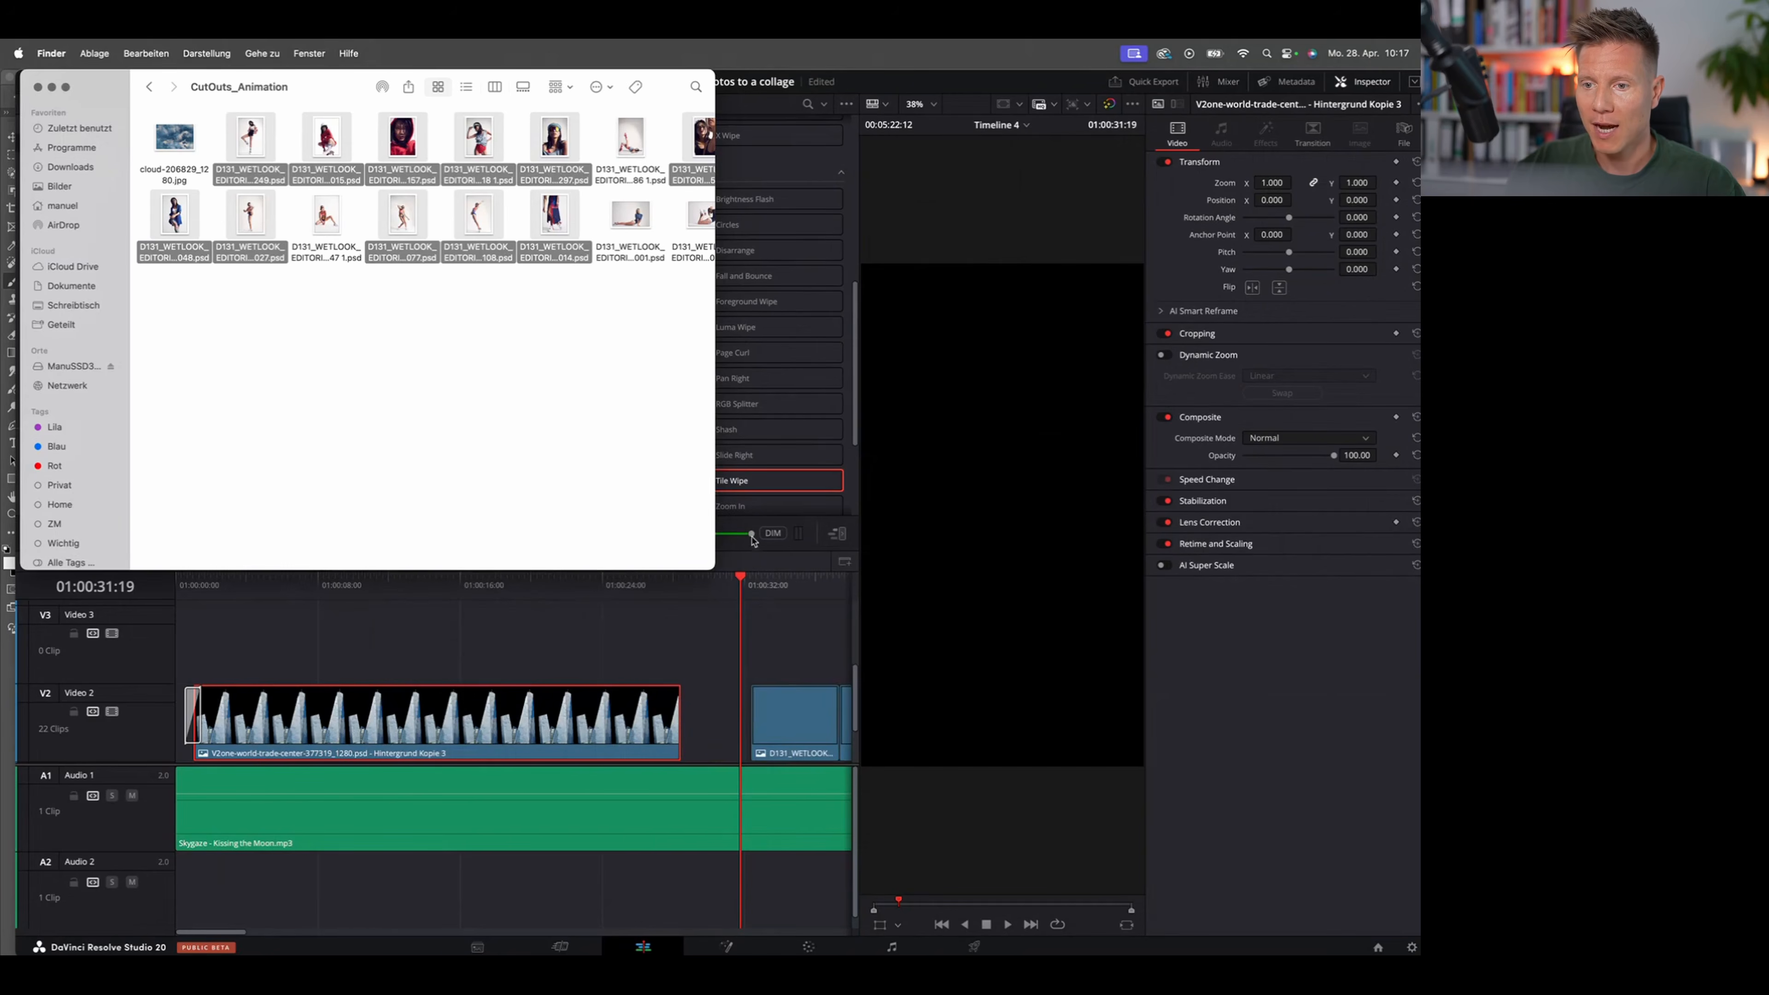
left_click(752, 555)
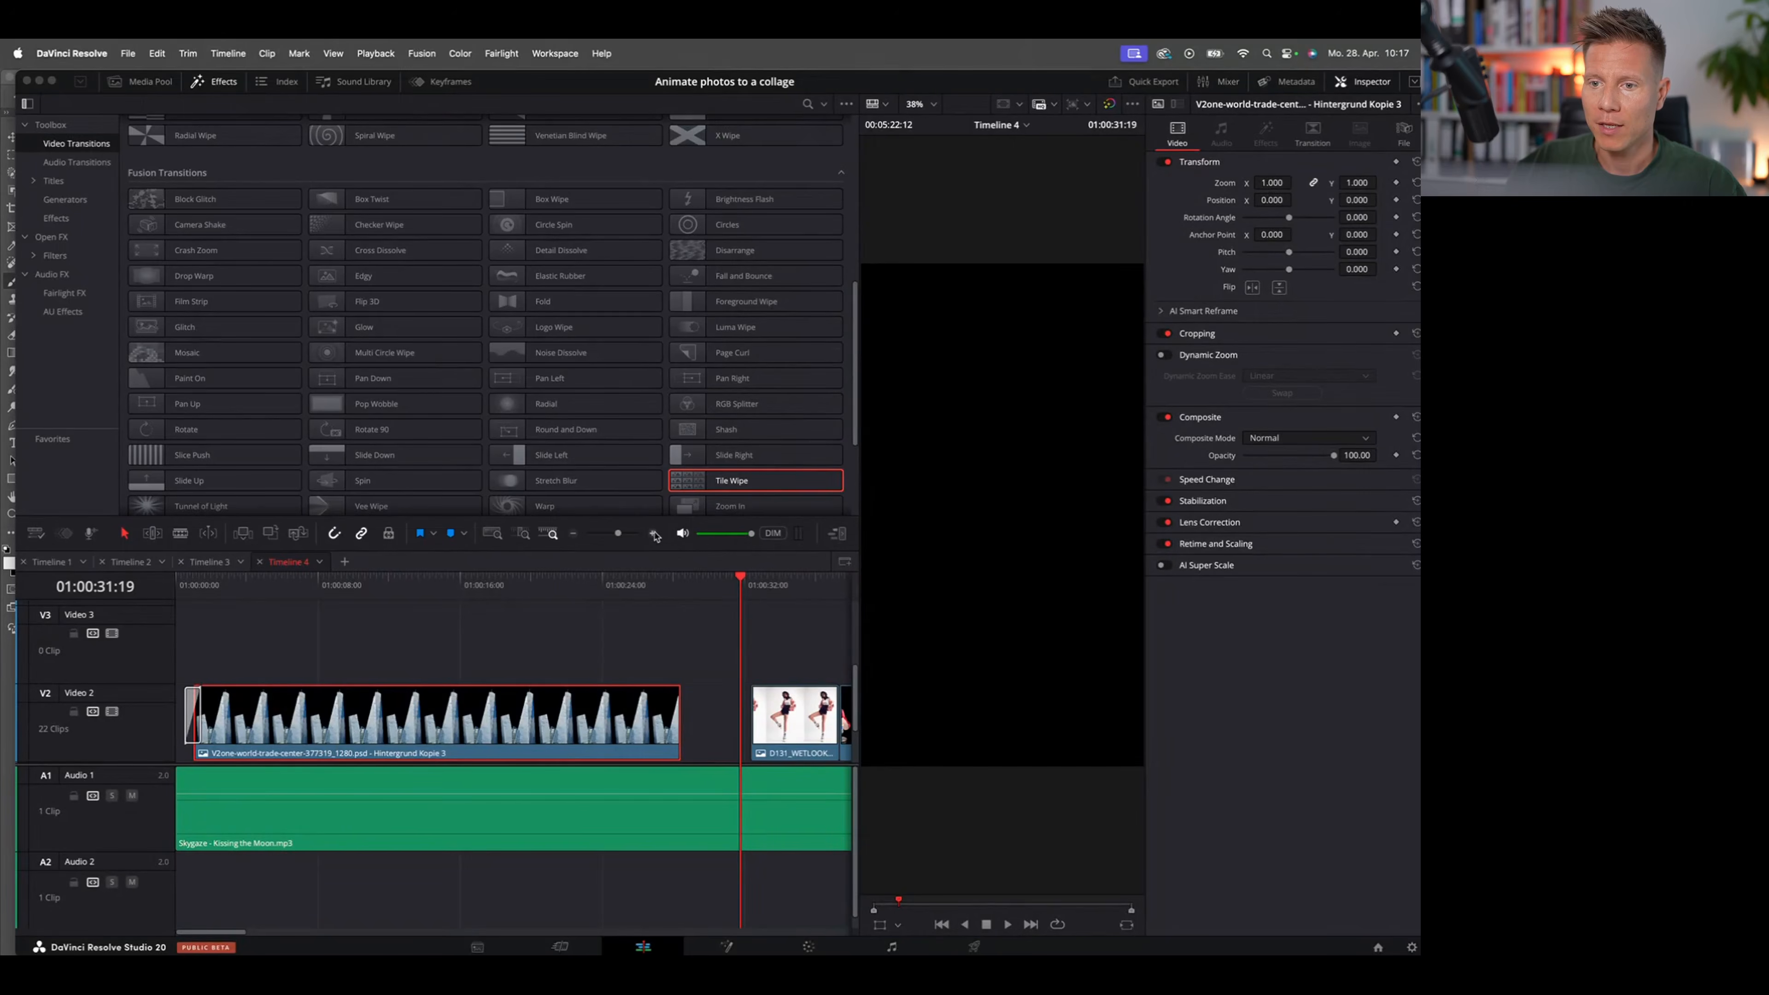
left_click_drag(617, 533, 612, 538)
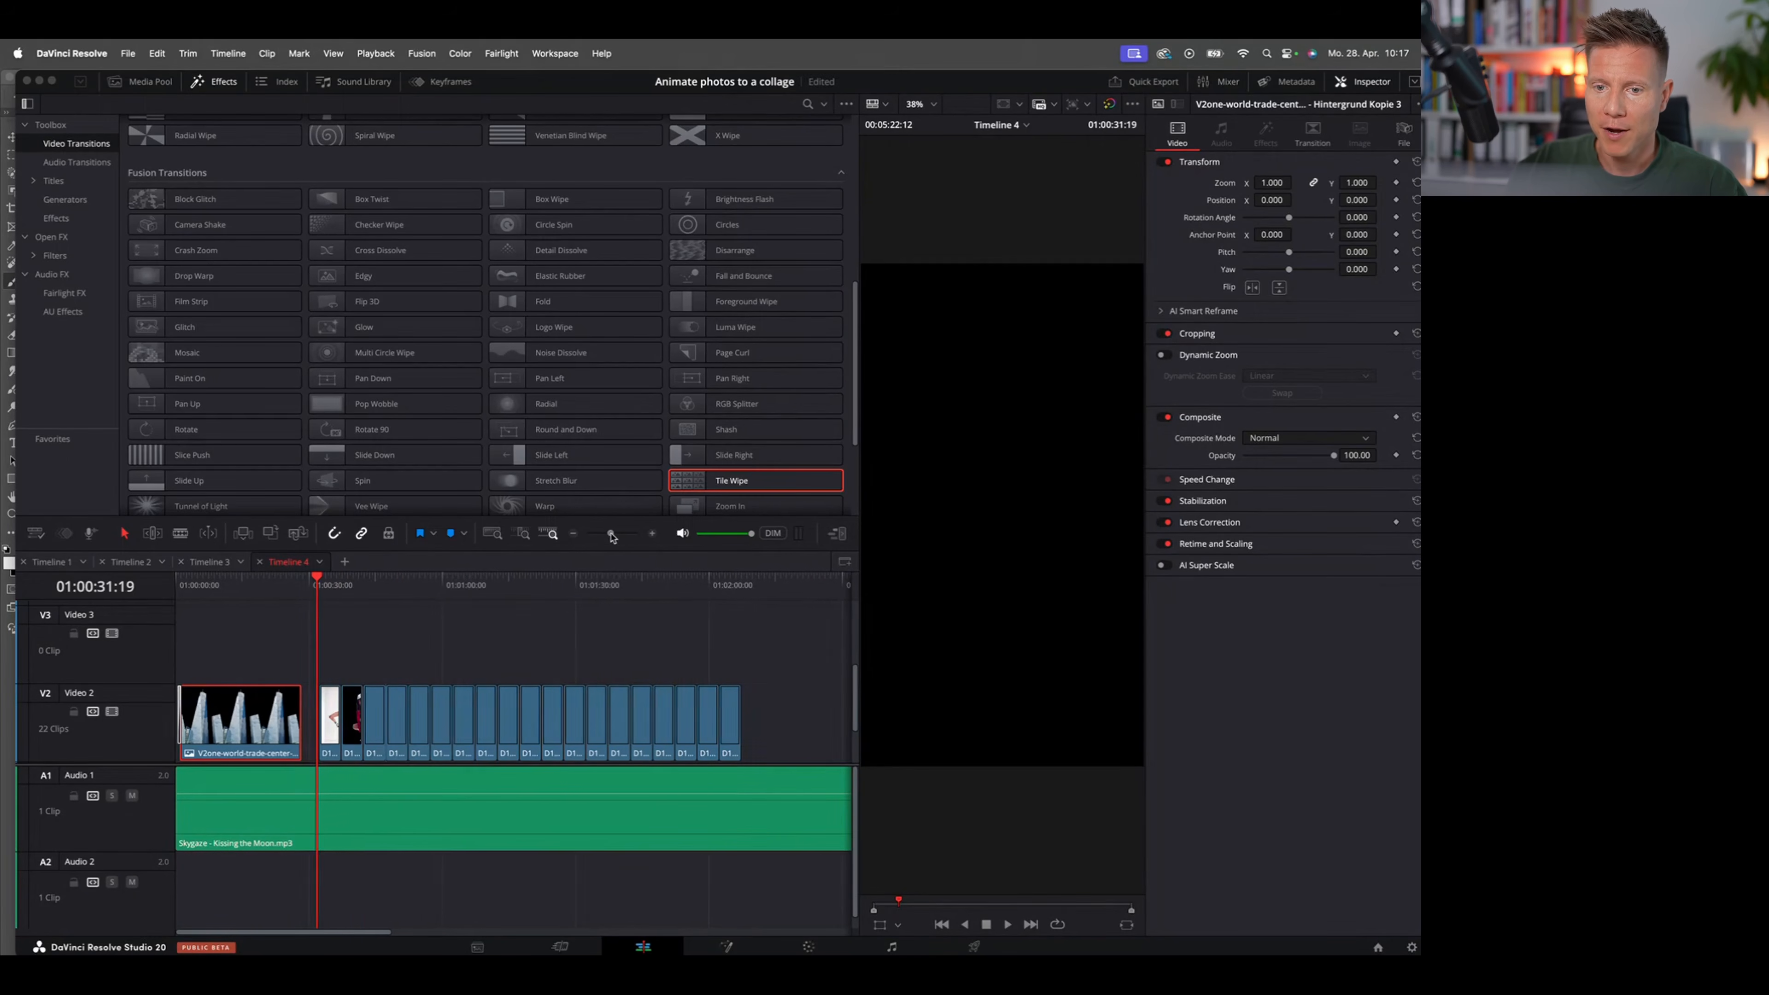
left_click(334, 586)
key("space")
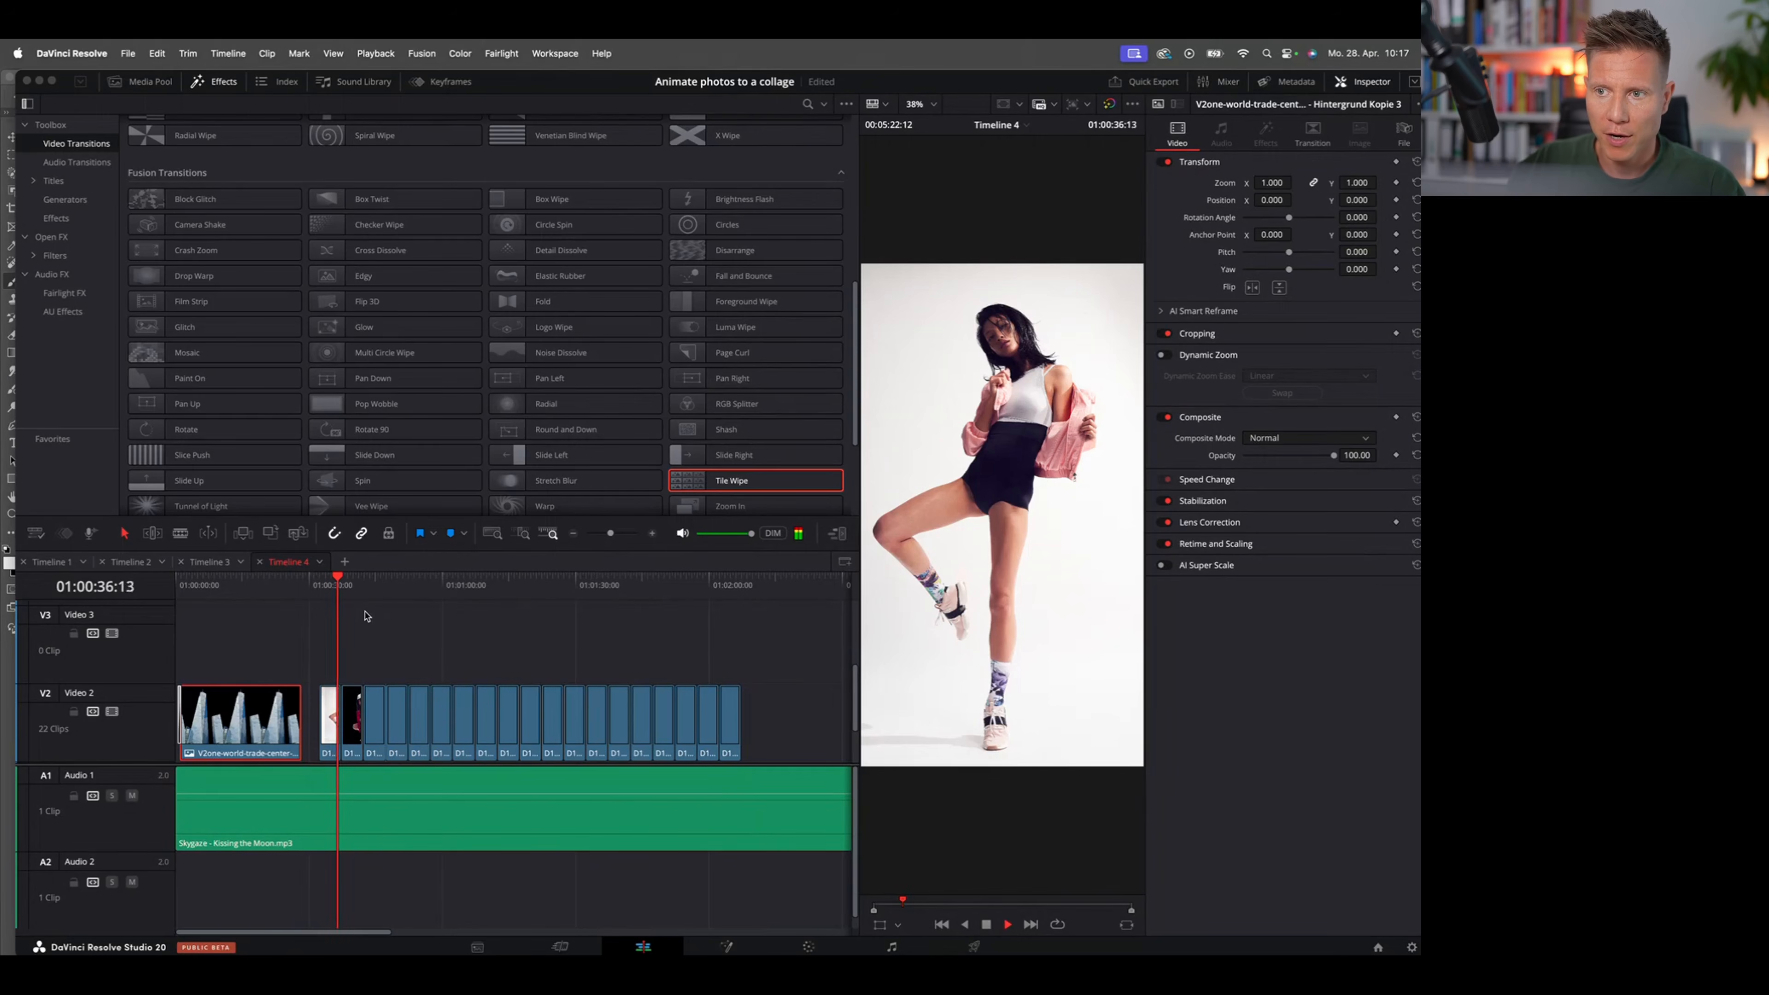
Step: Select all the D131_WETLOOK clips on Video 2 and change their clip duration to 24 frames
left_click_drag(794, 724, 371, 740)
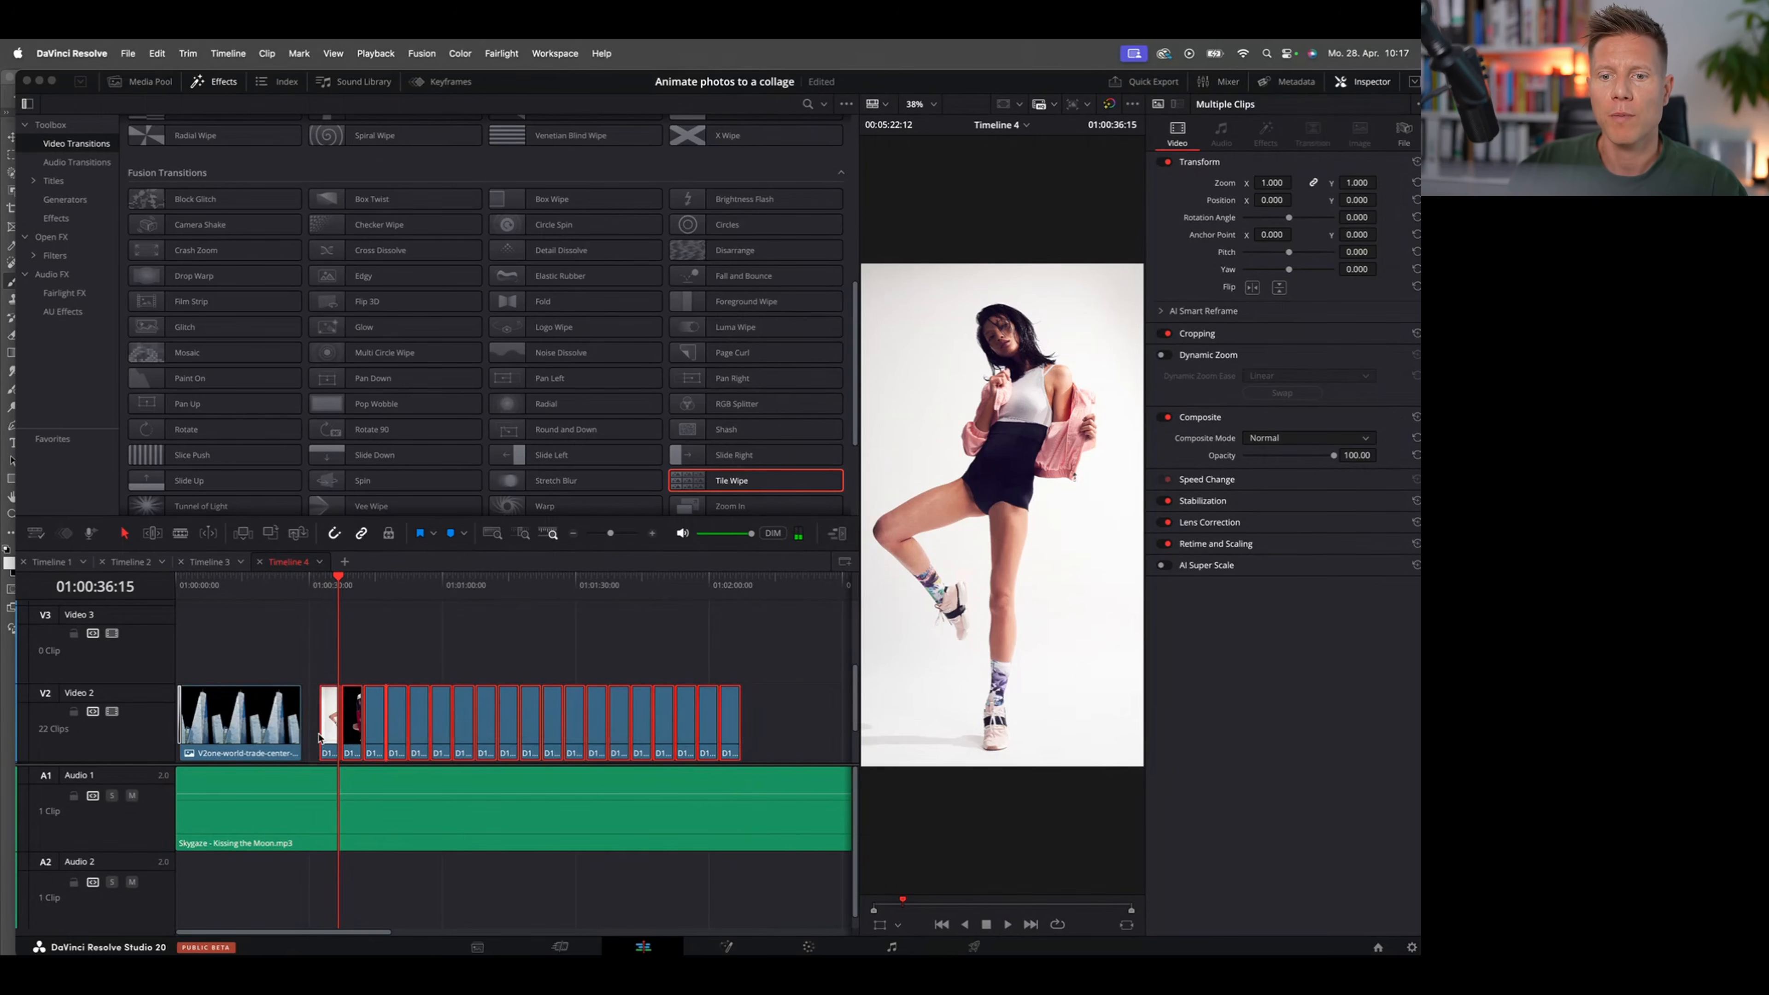
right_click(509, 714)
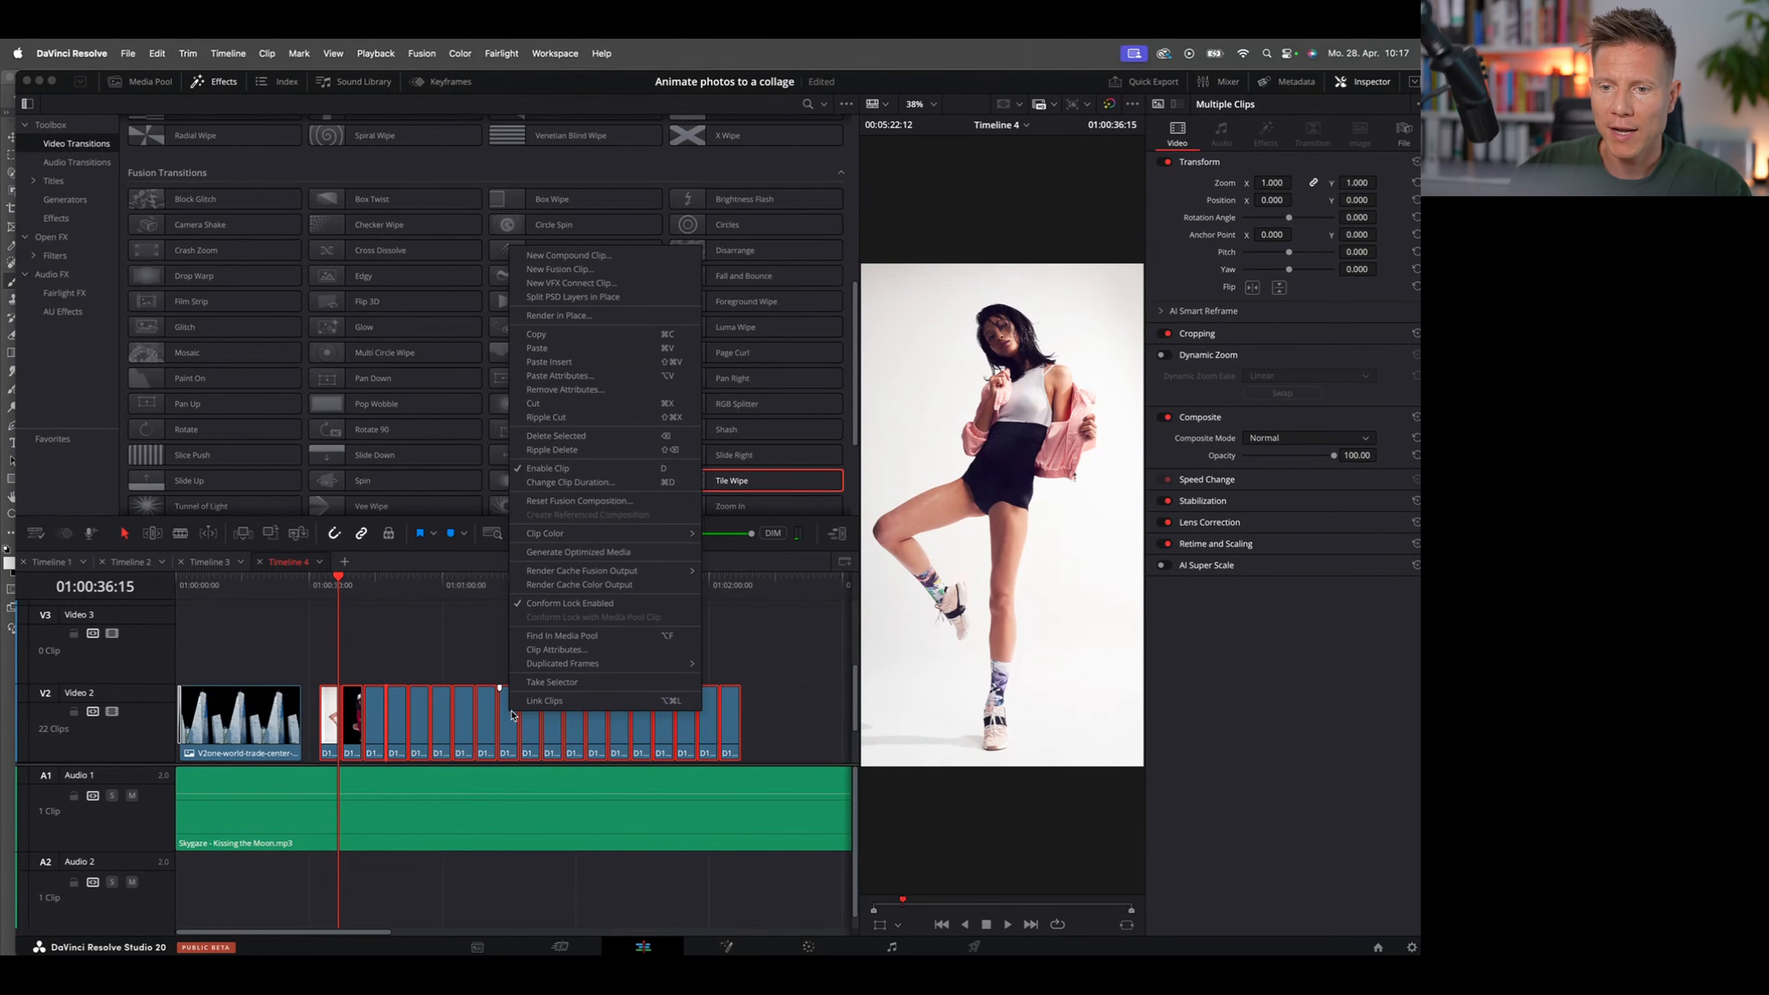
left_click(578, 482)
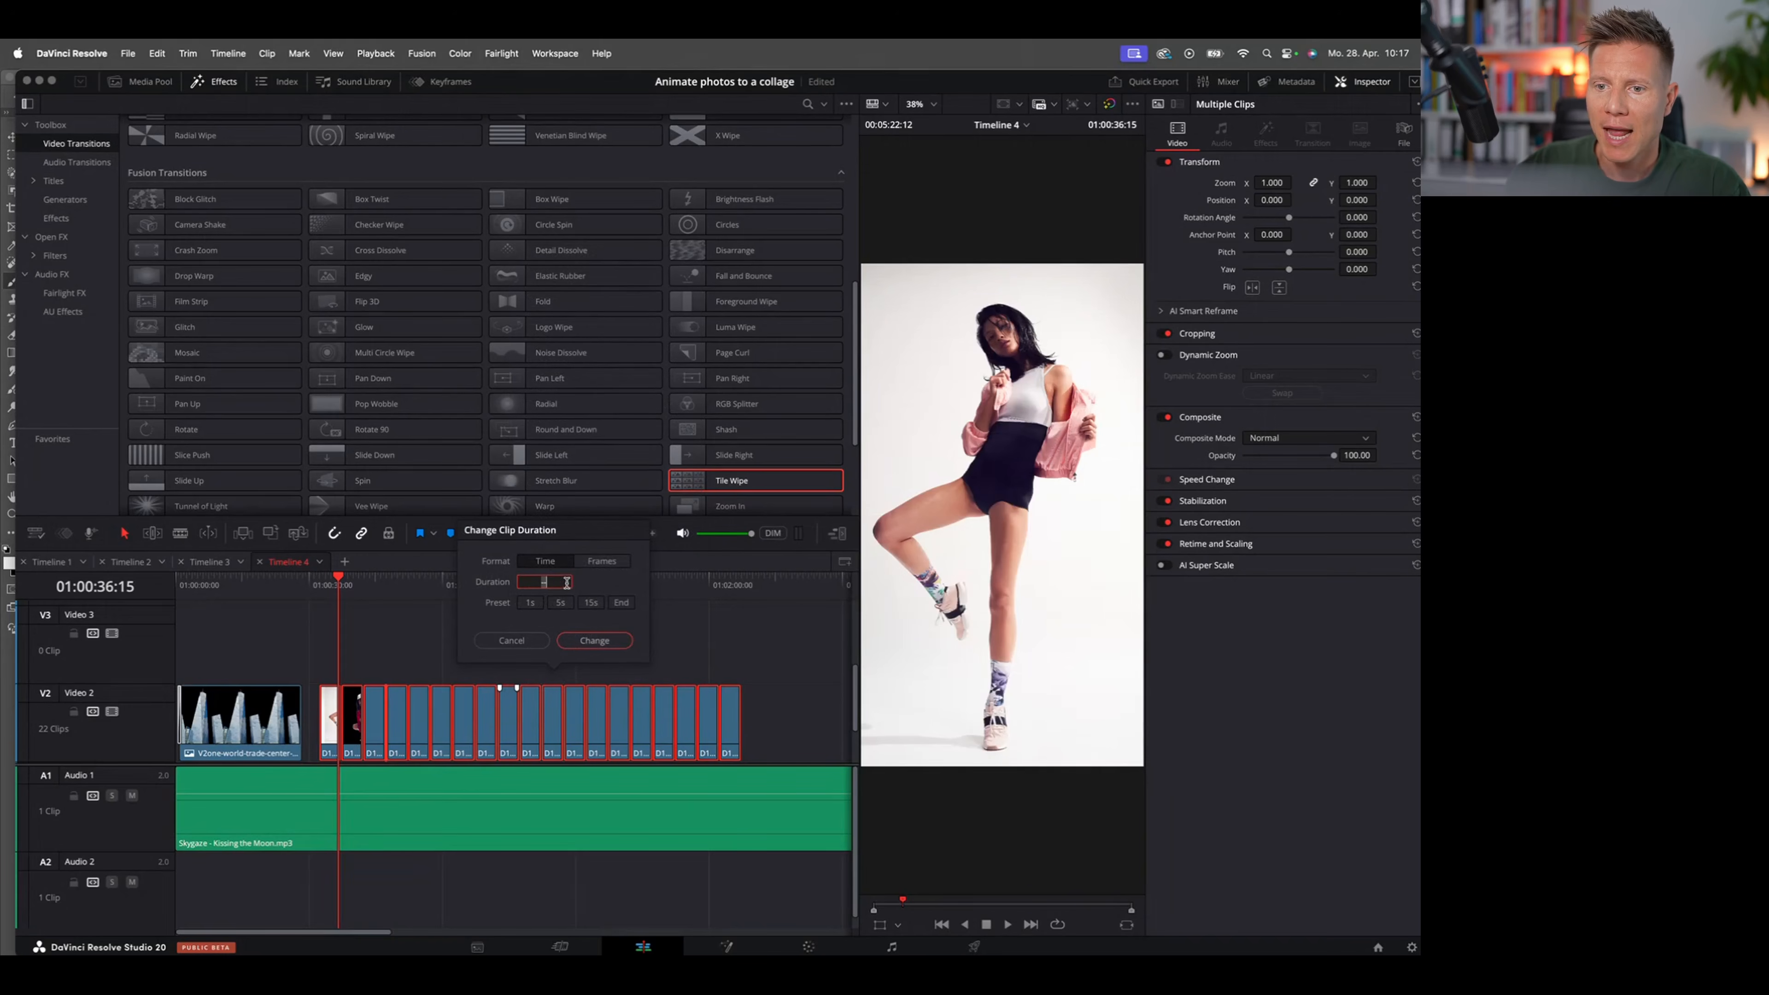
left_click(602, 563)
left_click(531, 603)
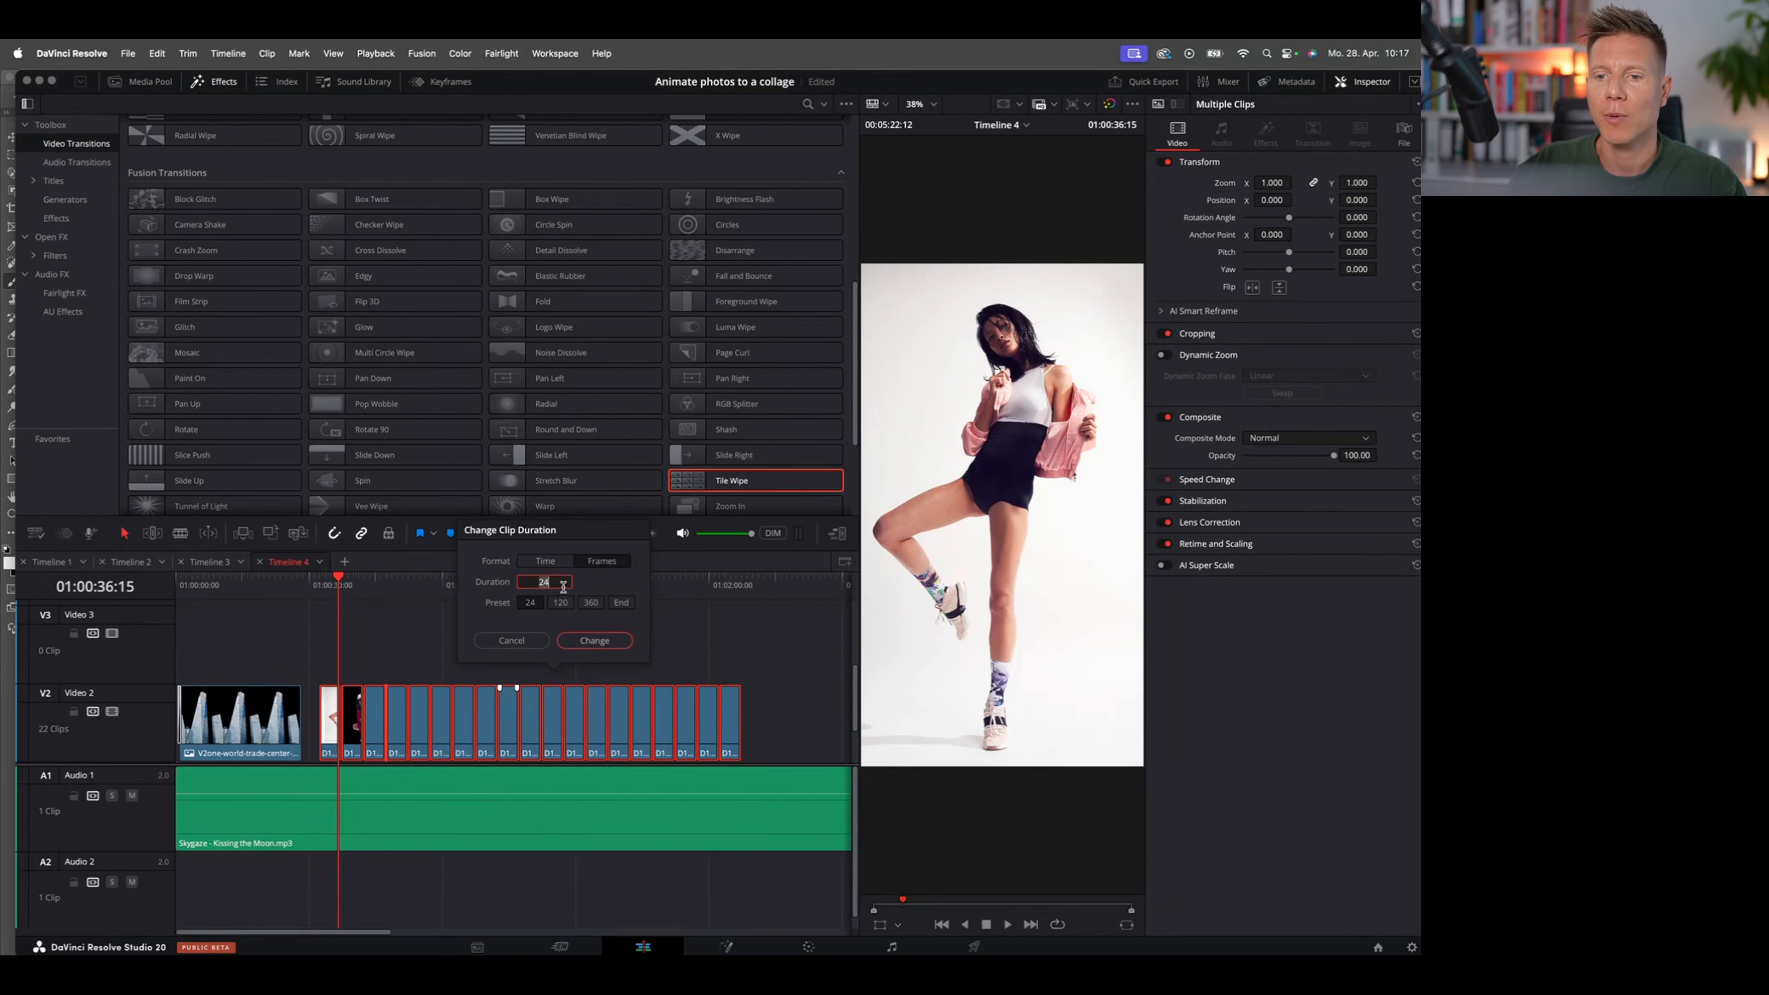
left_click(593, 642)
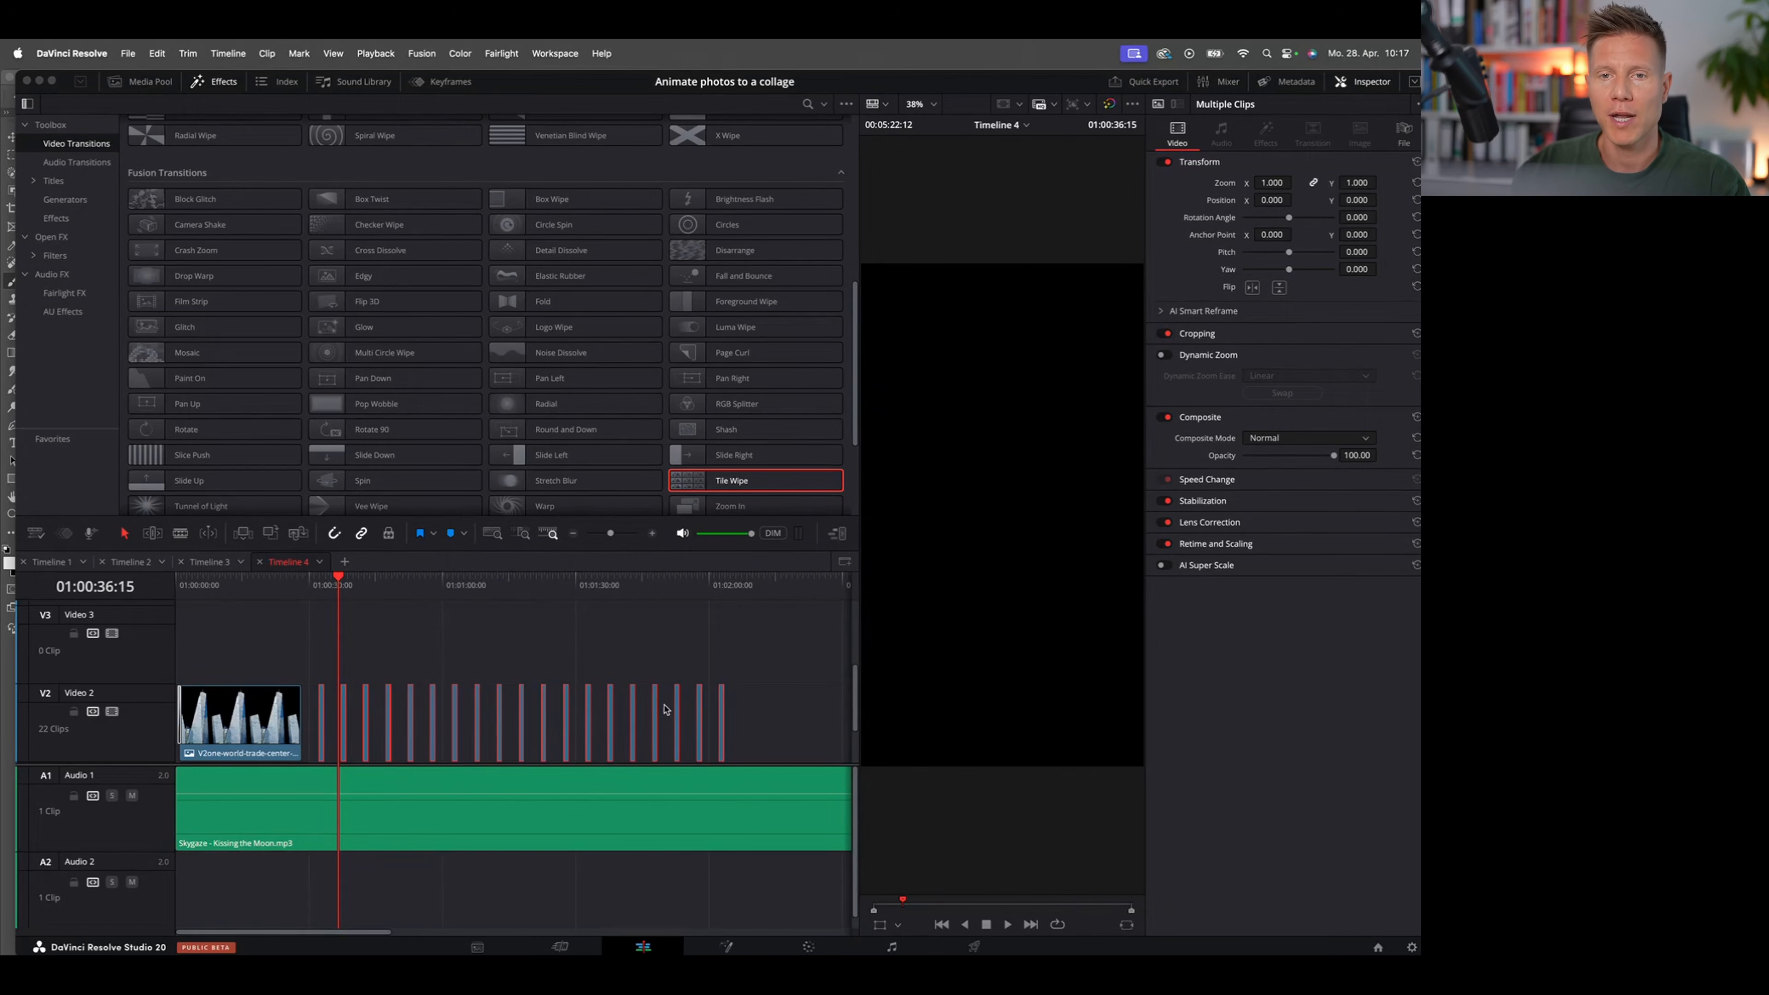
Step: Delete the gaps between the shortened D131_WETLOOK clips on Video 2
left_click(154, 54)
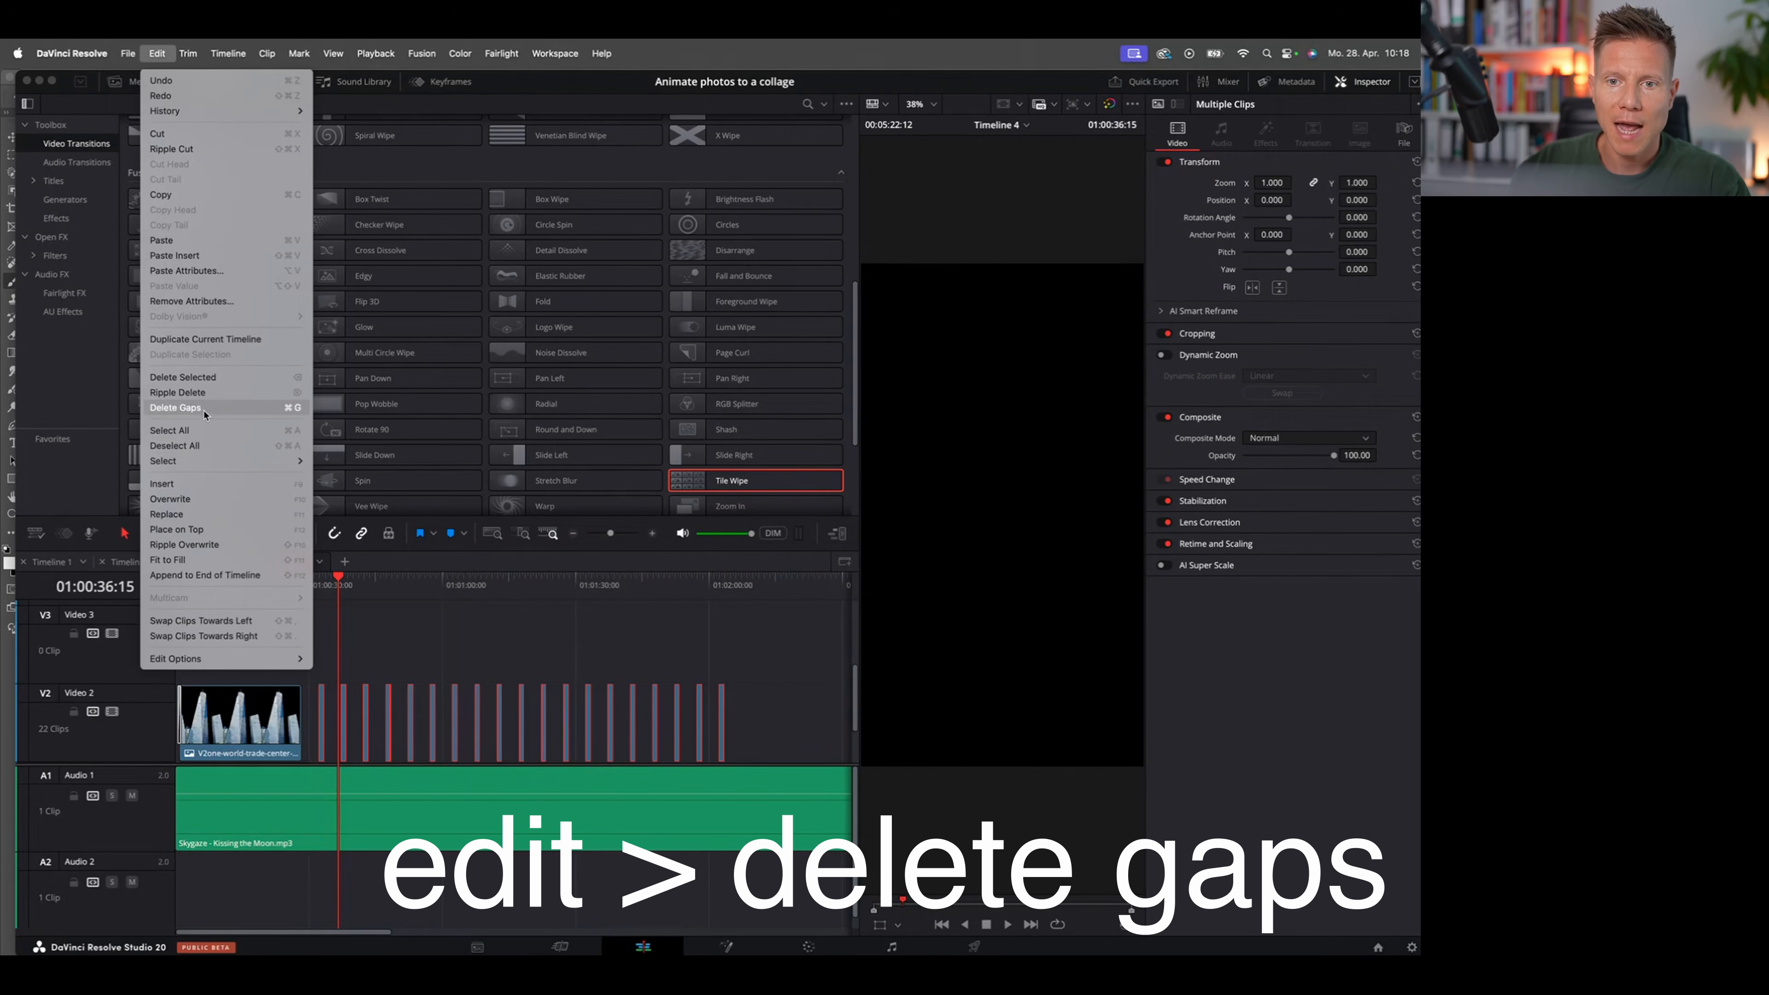
left_click(298, 413)
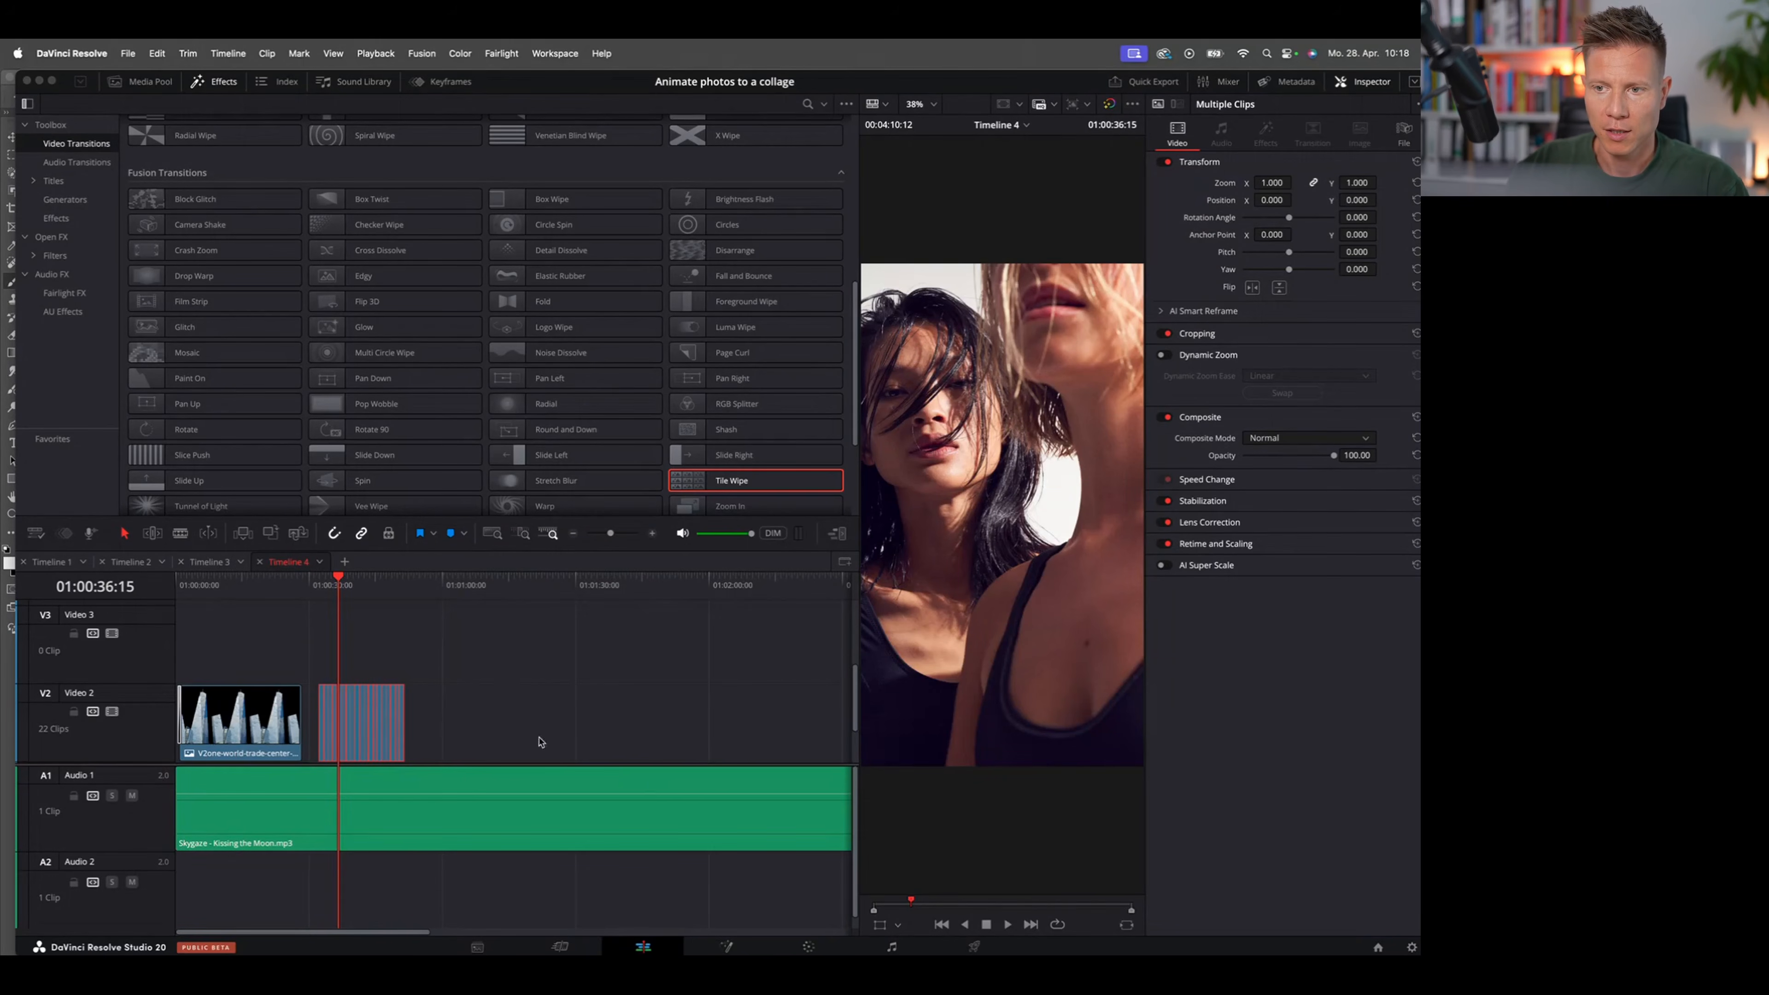
scroll(612, 777, "right", 1)
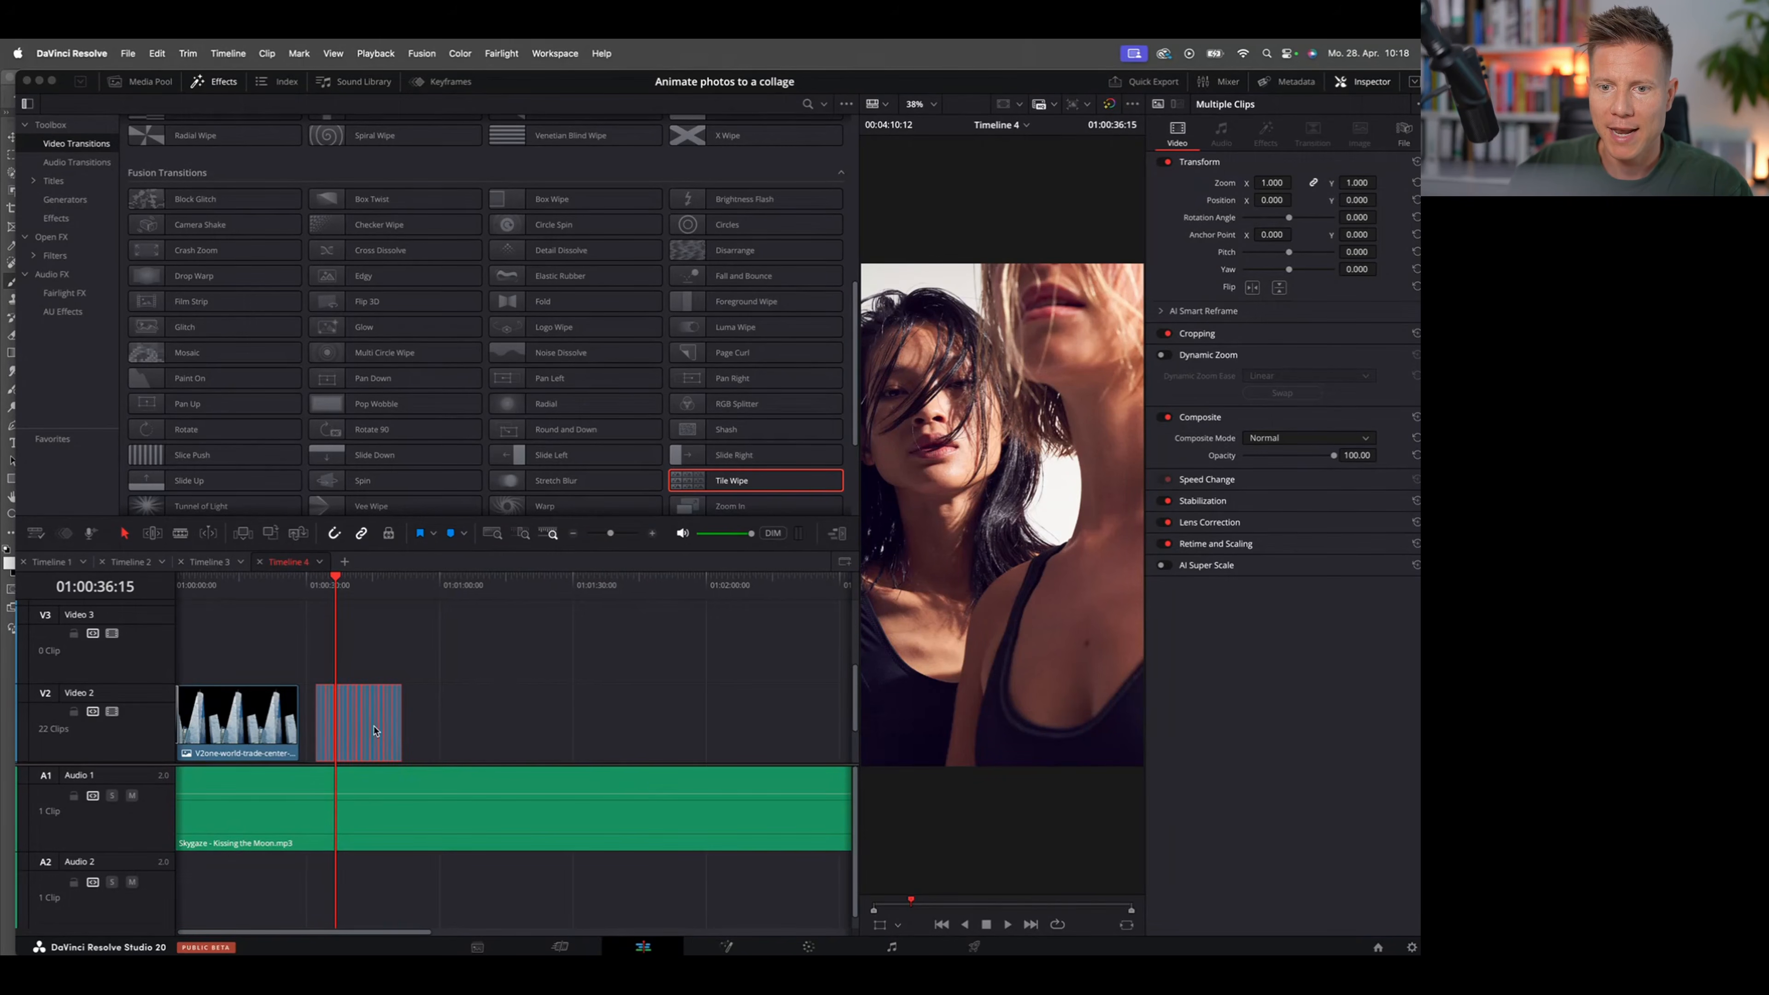
Step: Move the selected D131_WETLOOK clips to Video 3 above the building clip and play back the opening
left_click_drag(374, 731, 239, 645)
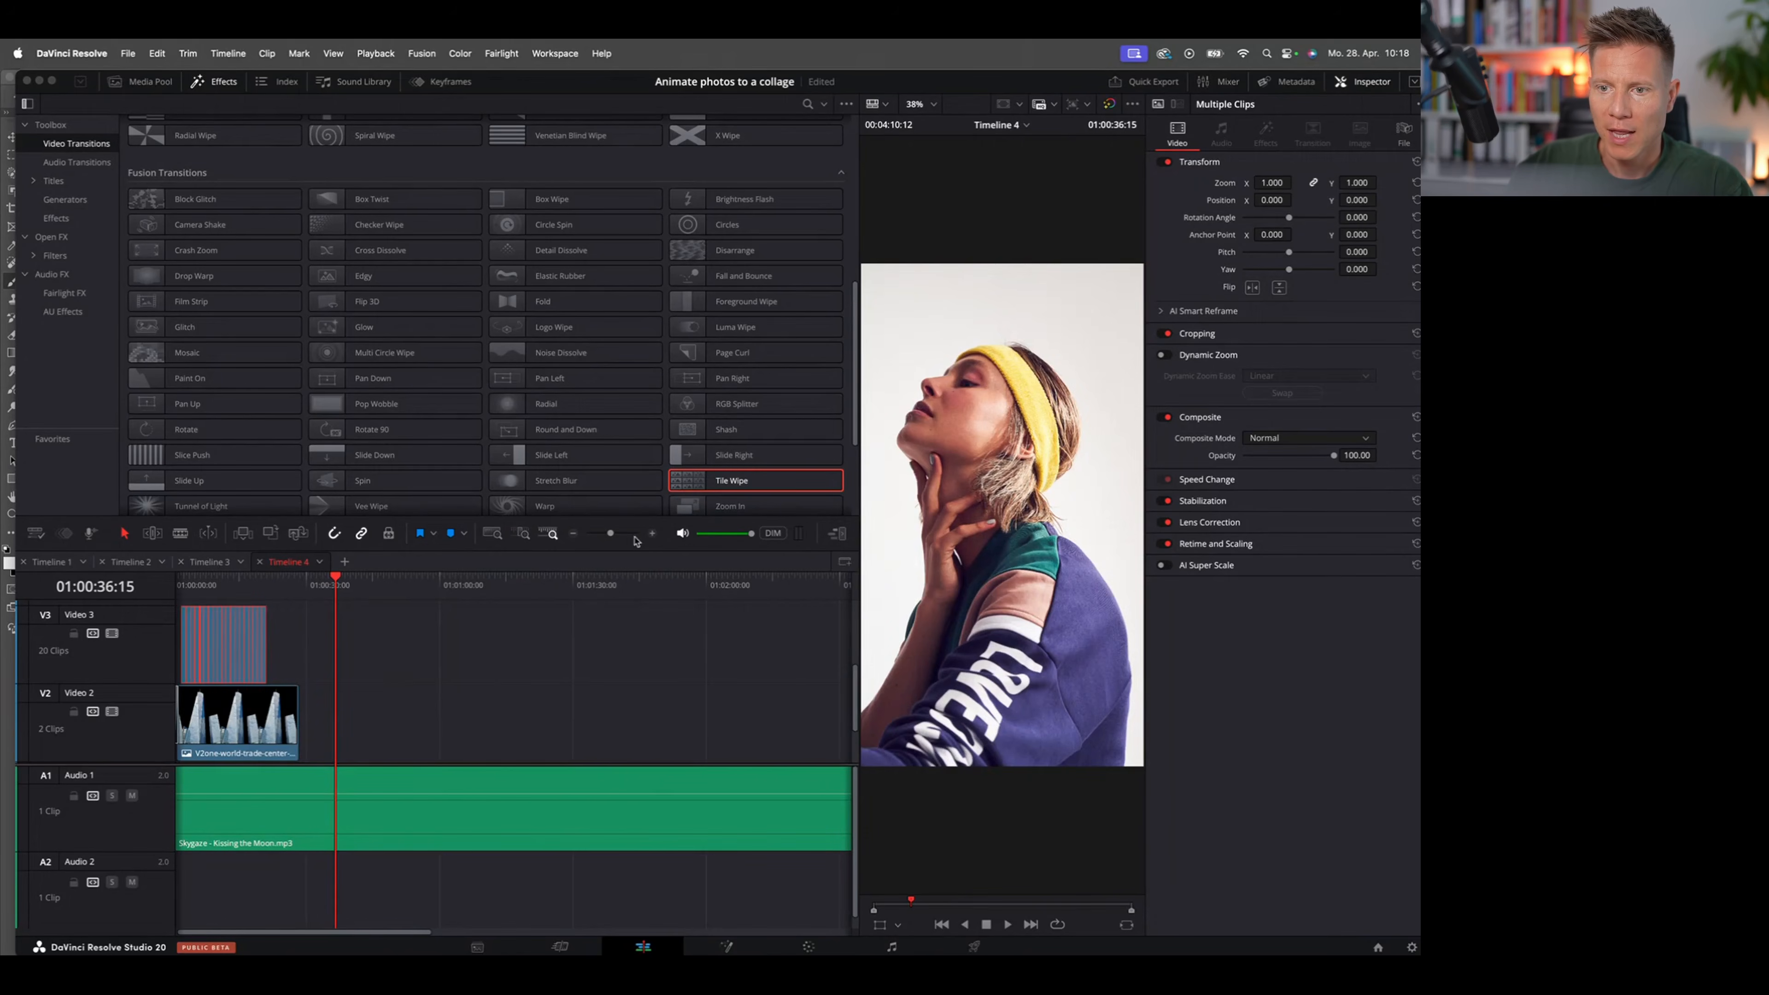
left_click_drag(609, 534, 614, 535)
scroll(456, 606, "left", 1)
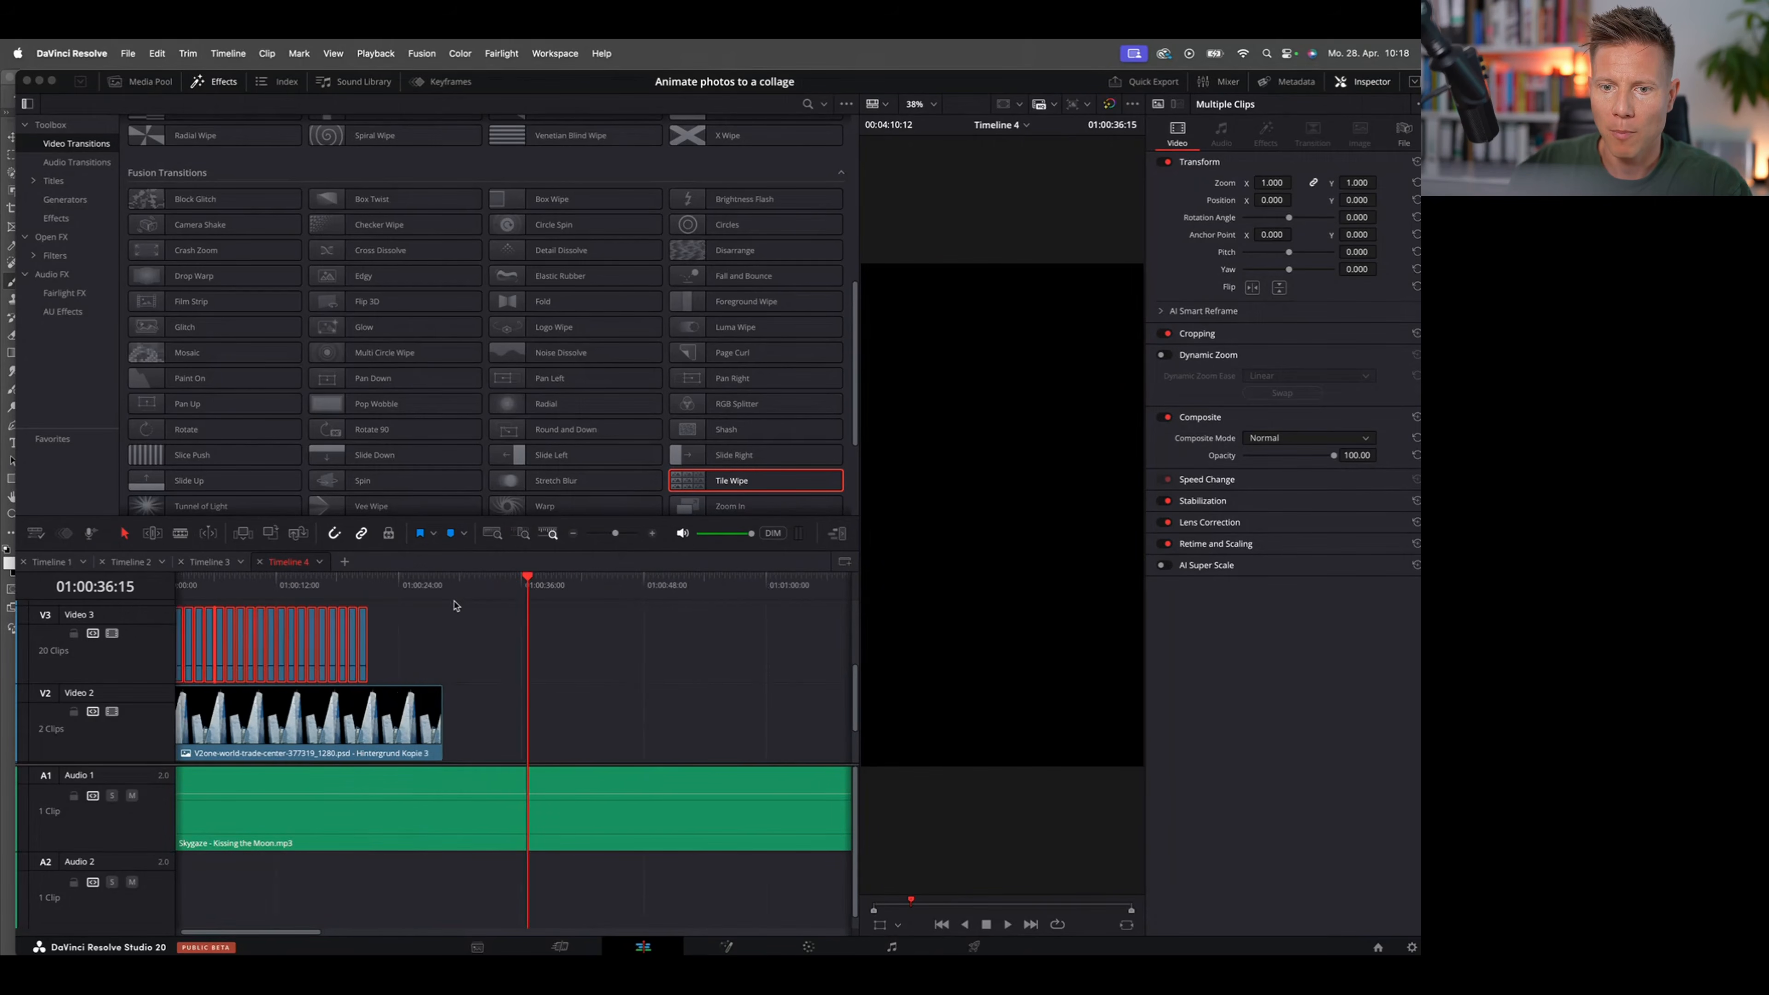
scroll(456, 606, "left", 1)
left_click(195, 584)
key("space")
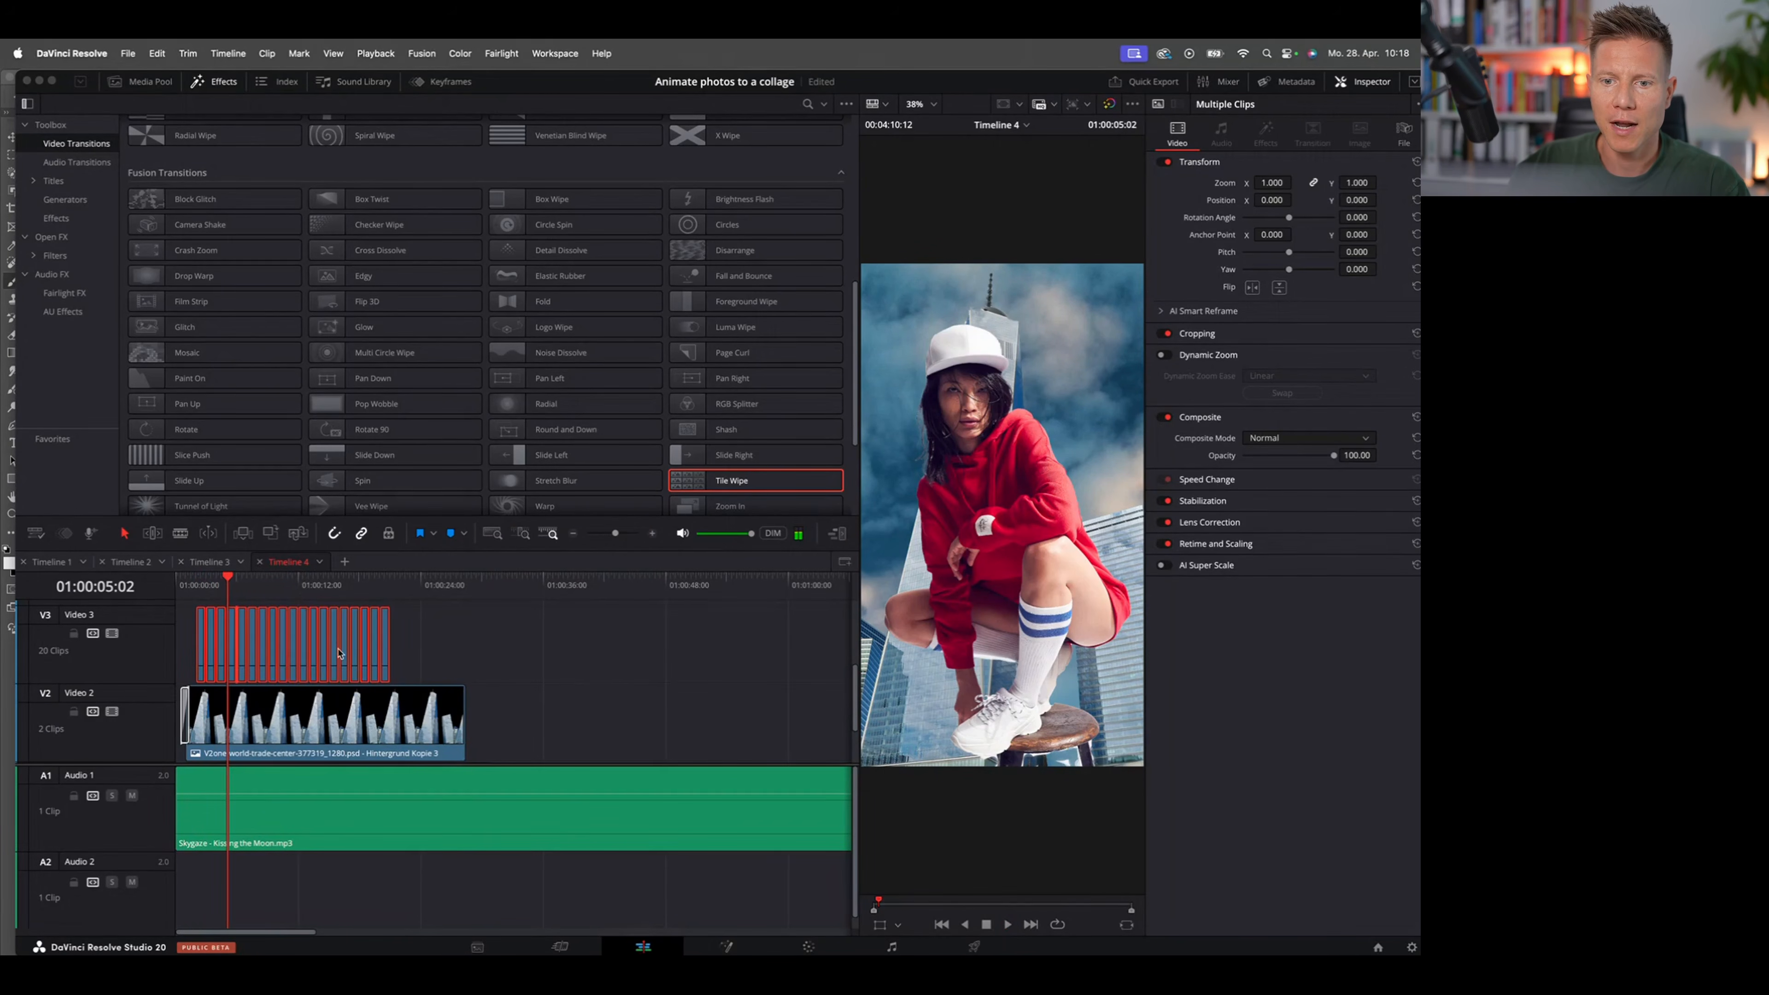
Step: Move the D131_WETLOOK clips to the empty area of Video 2 after the building clip and split their PSD layers in place
left_click_drag(339, 652, 680, 733)
right_click(662, 707)
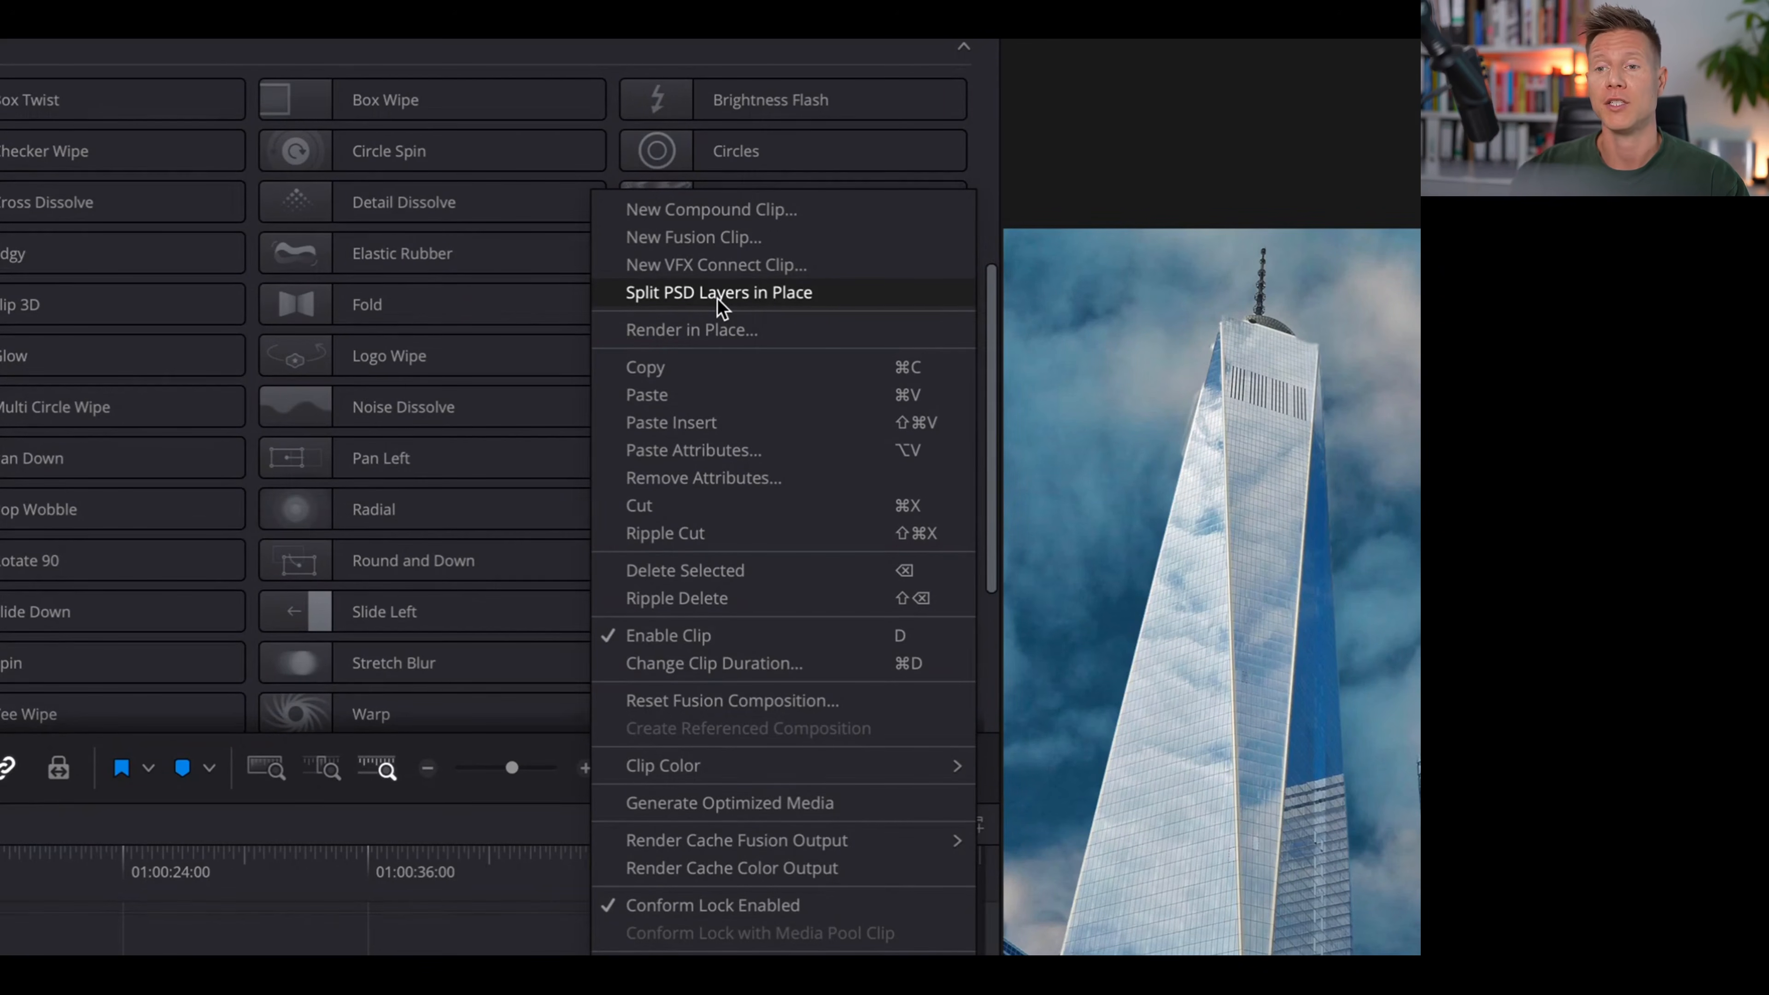
left_click(717, 298)
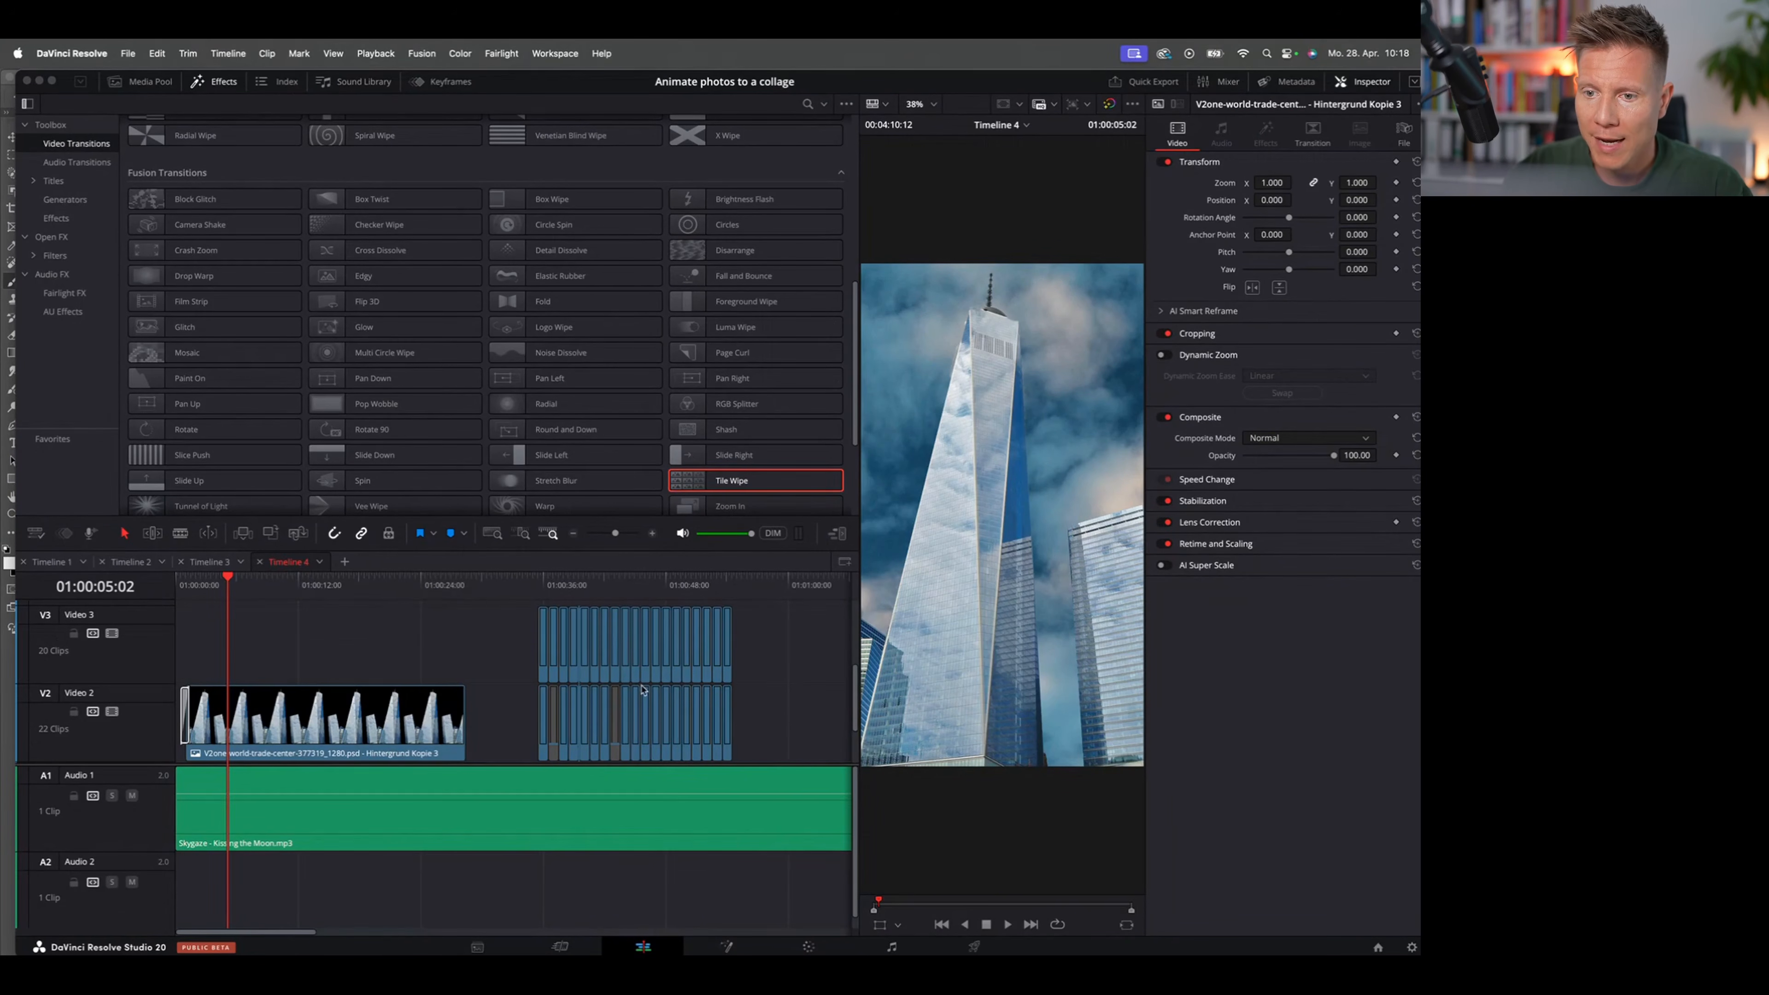
Step: Delete the split background layer clips from Video 2 and move the cutout clips on Video 3 to above the building clip
left_click_drag(787, 737, 513, 733)
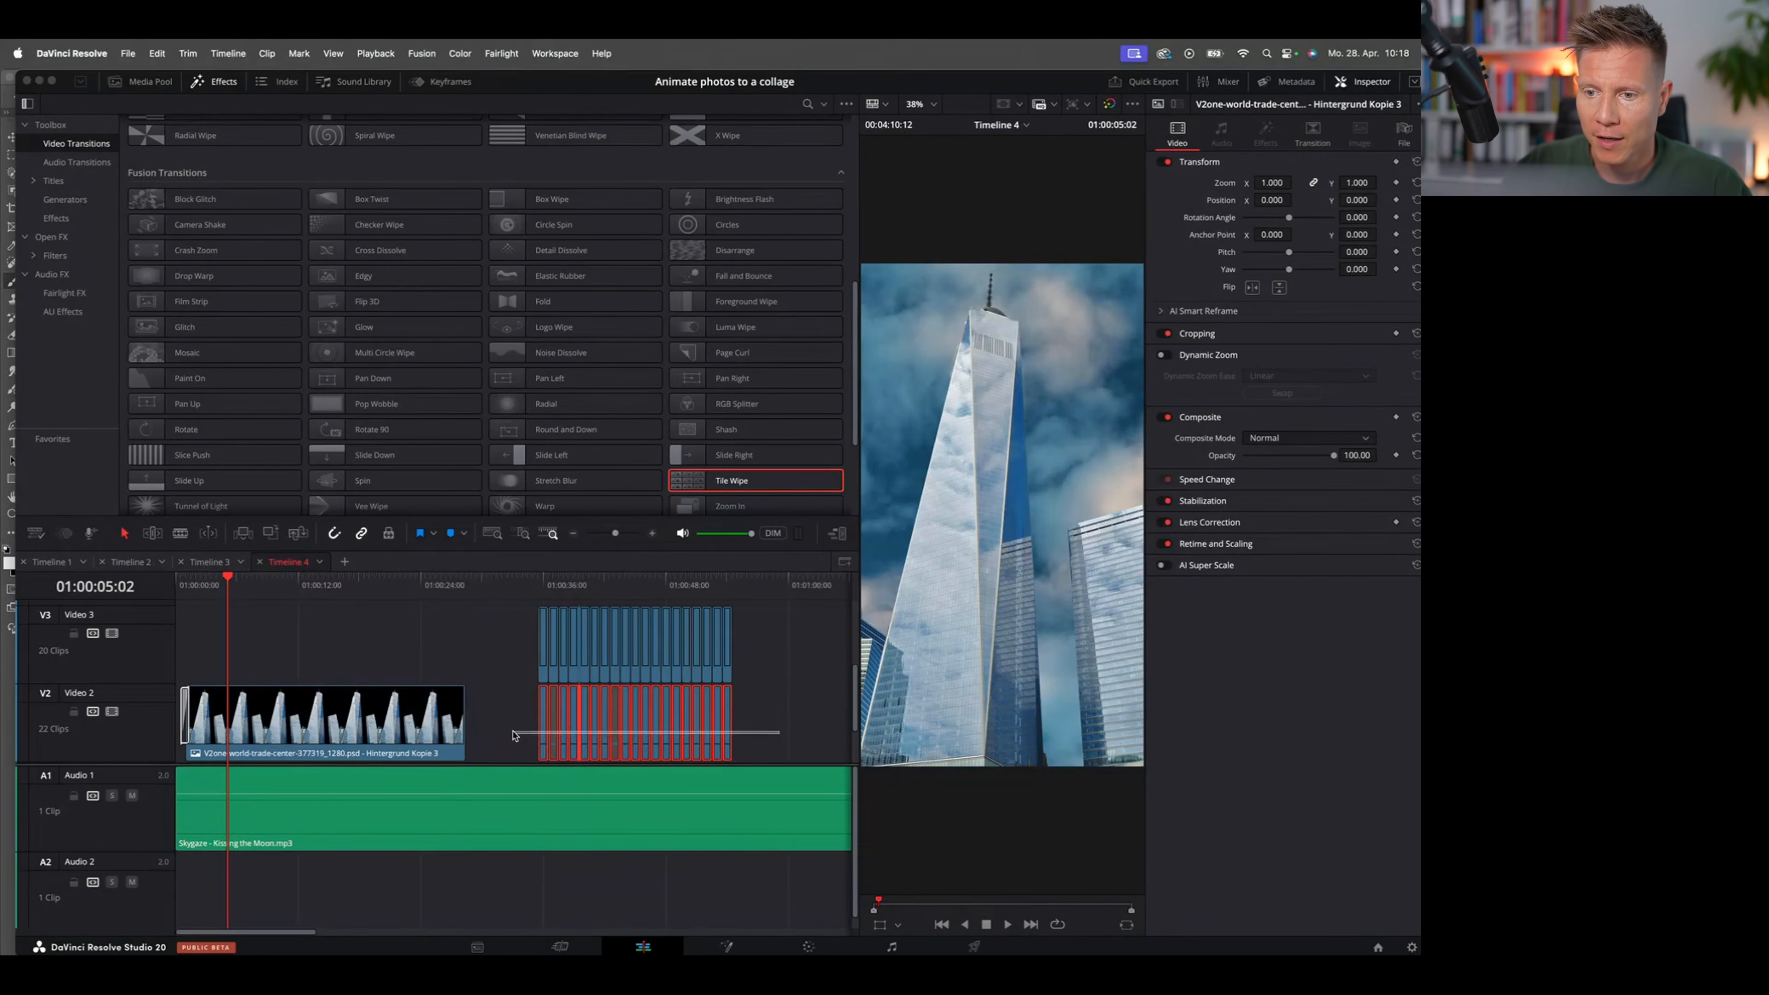
key("BackSpace")
left_click(548, 592)
left_click_drag(548, 594, 558, 594)
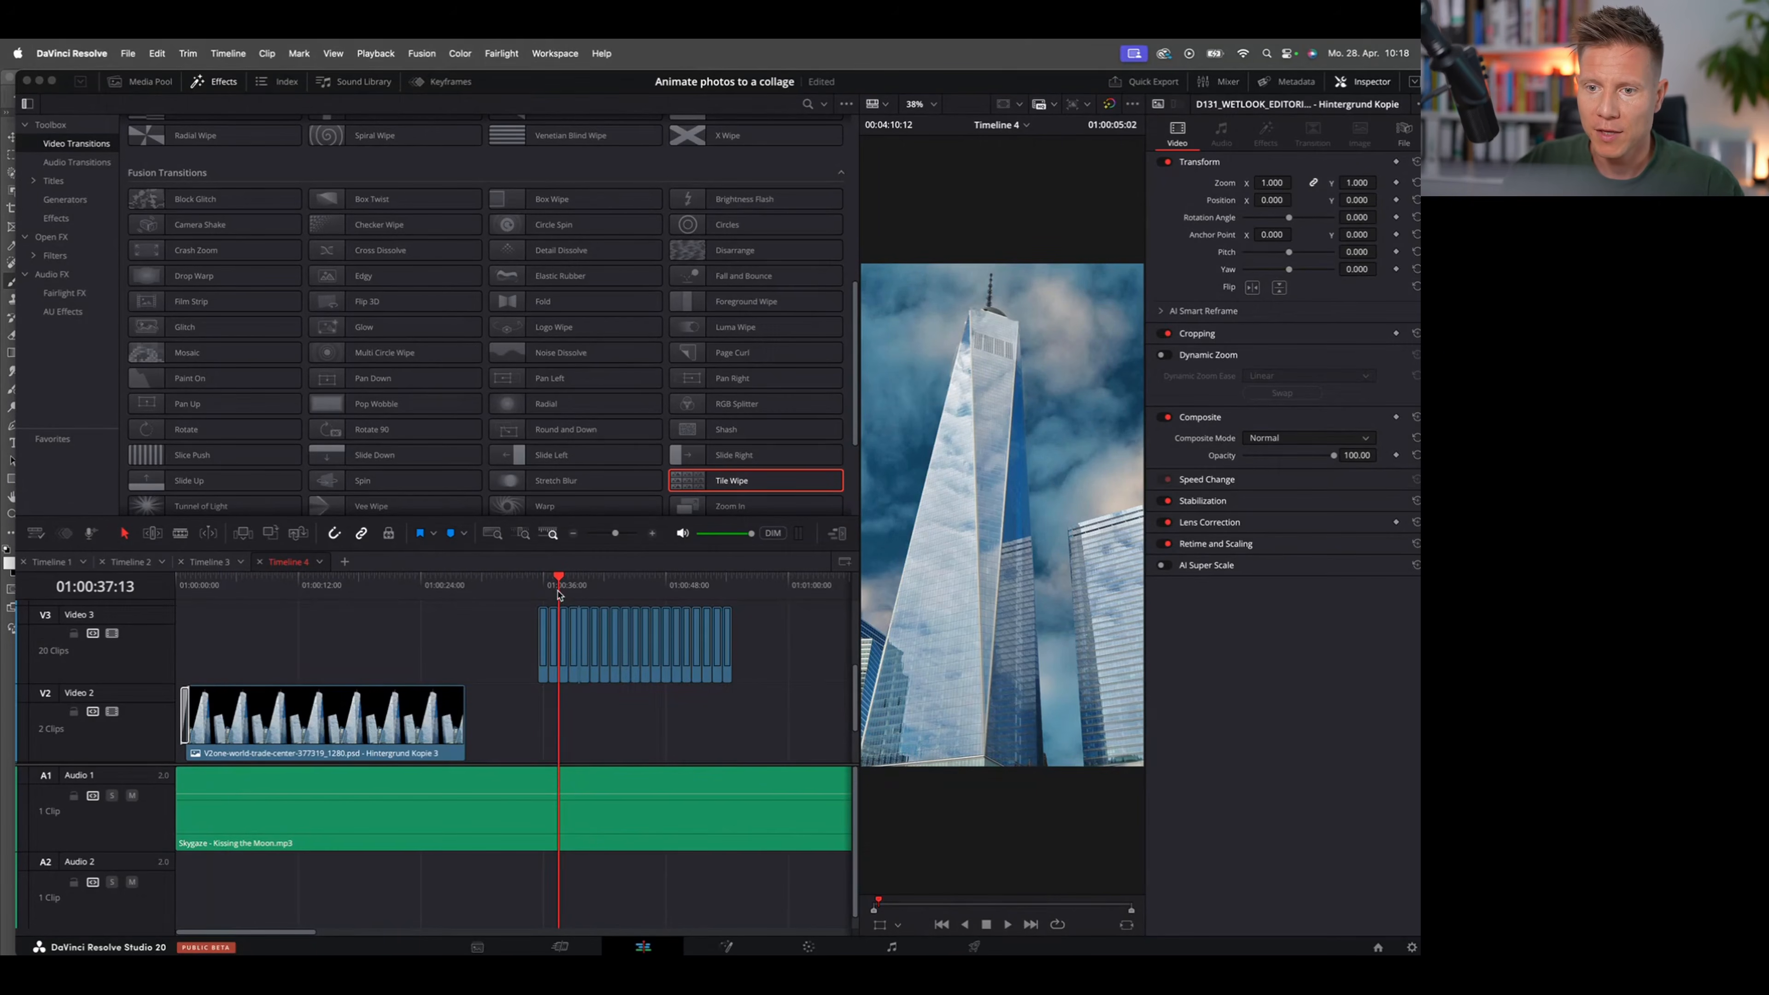
key("space")
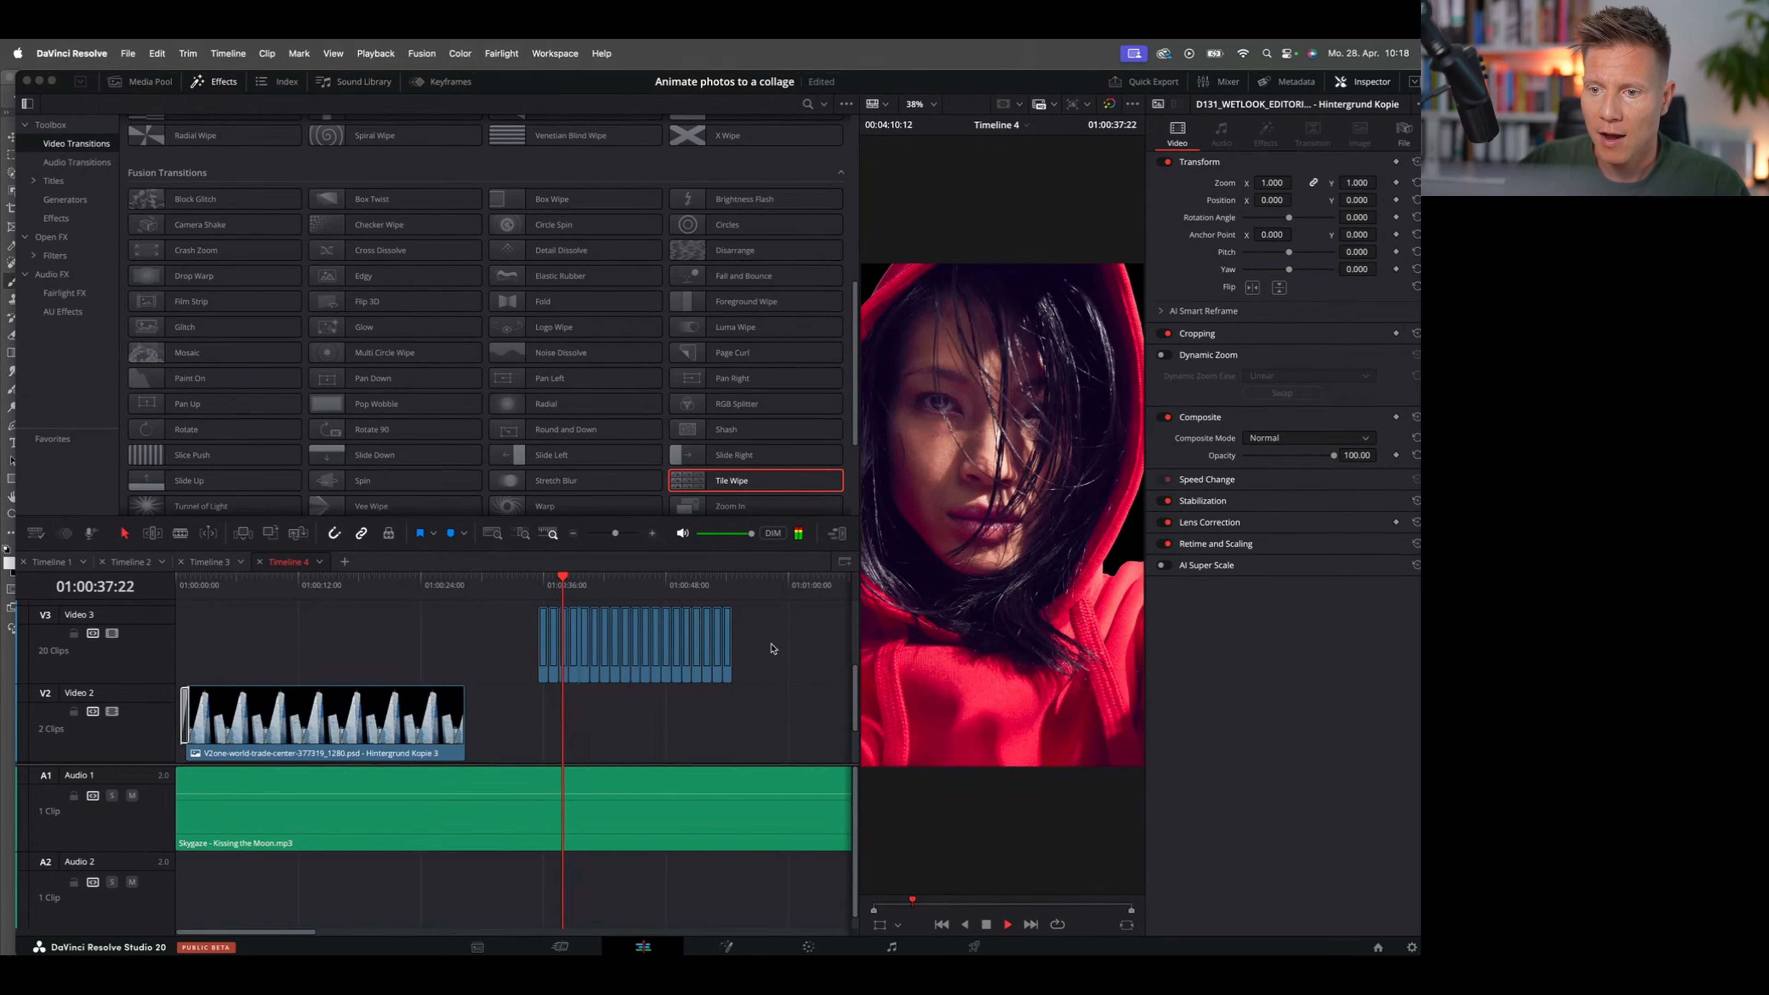
key("space")
left_click_drag(768, 647, 476, 658)
left_click_drag(642, 619, 332, 649)
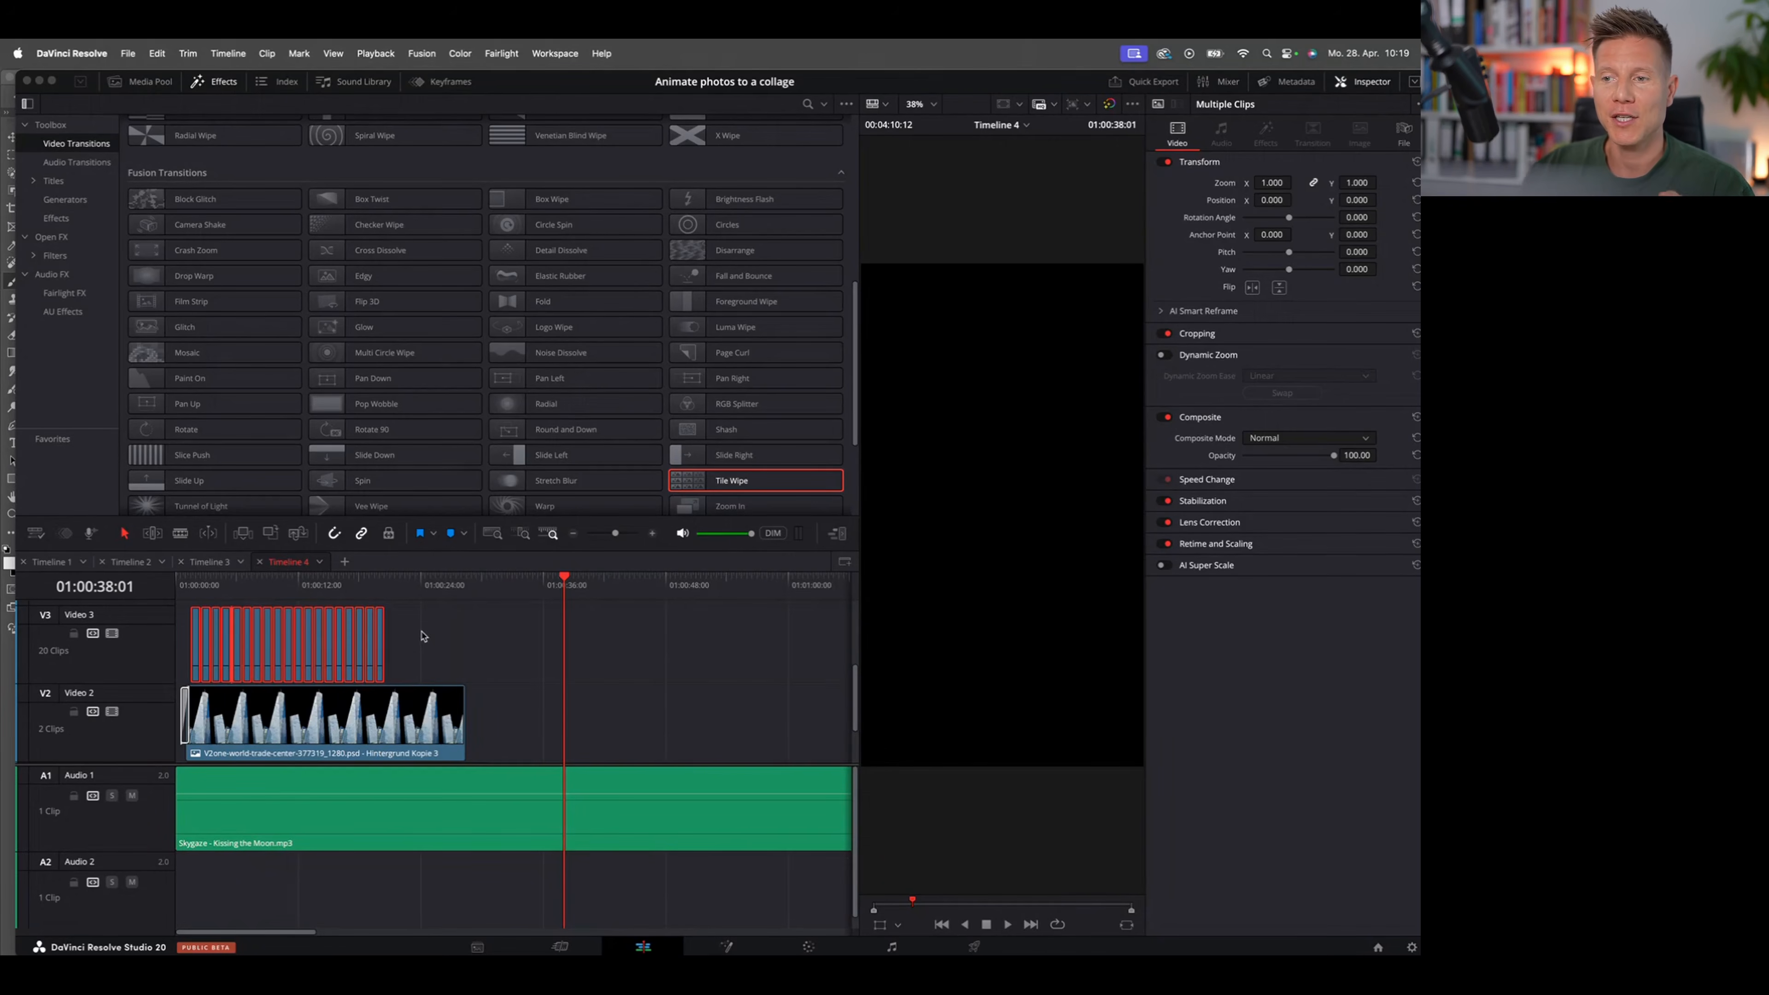
Step: Show the music beats on the Skygaze - Kissing the Moon.mp3 clip on Audio 1
left_click(371, 815)
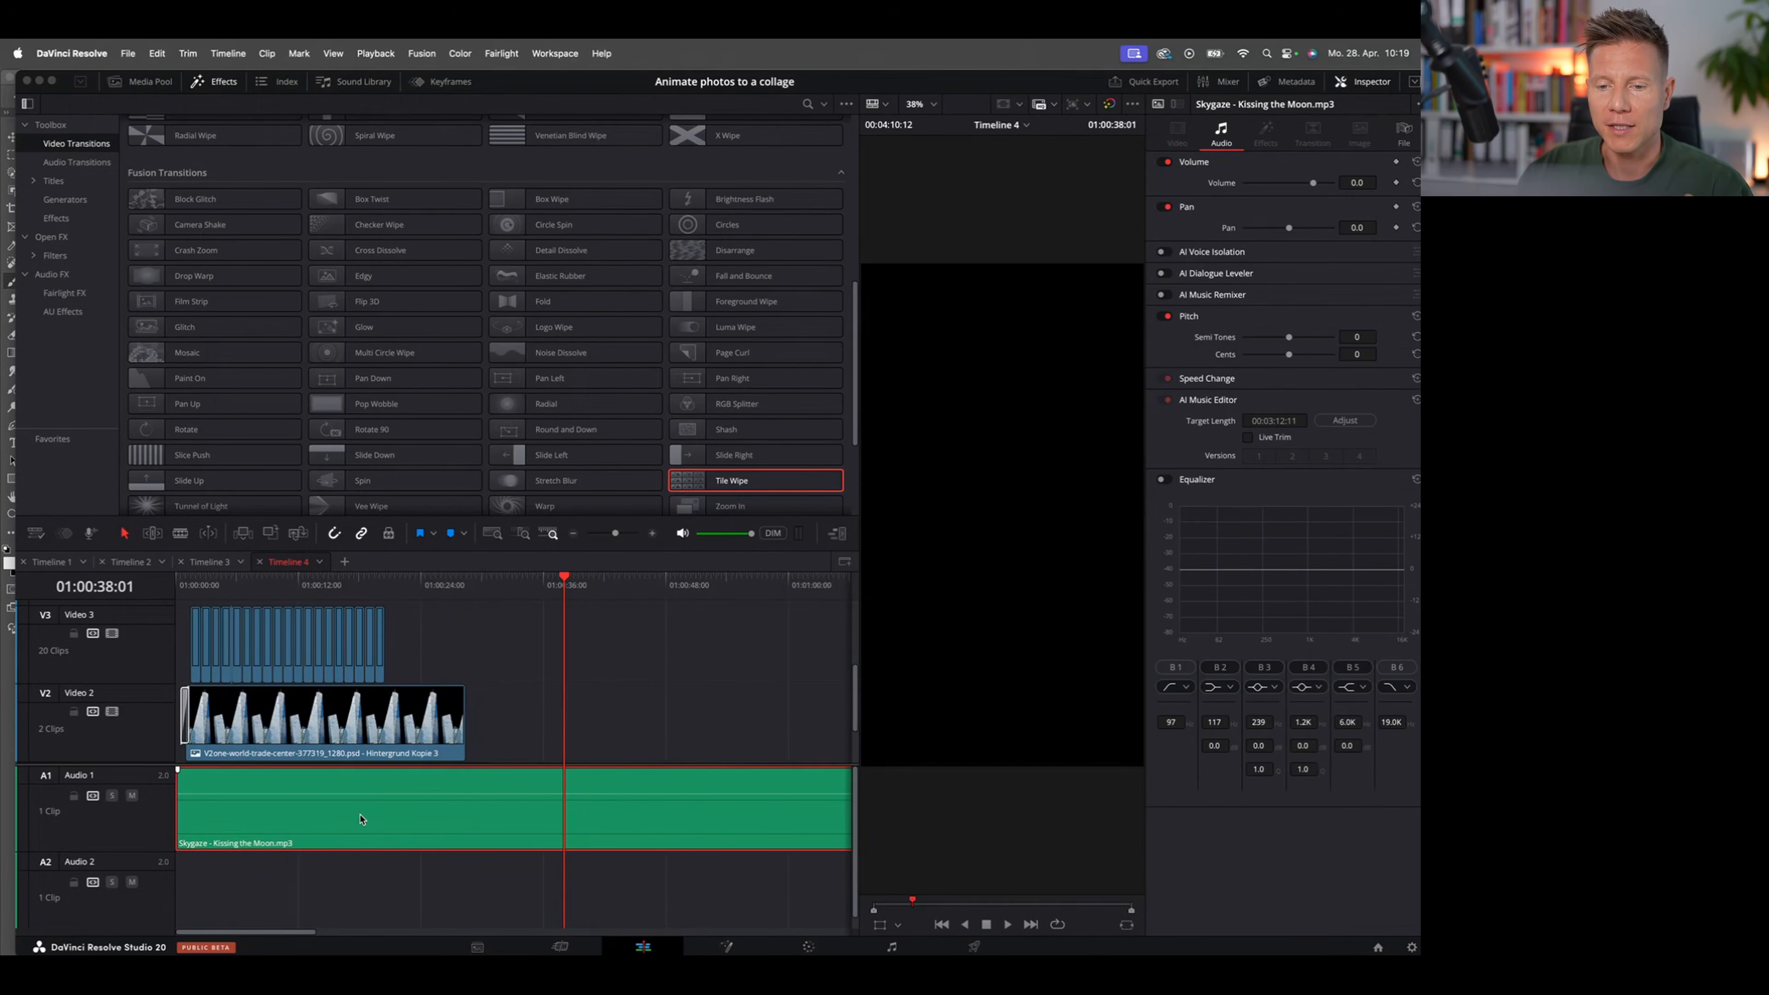
left_click(191, 585)
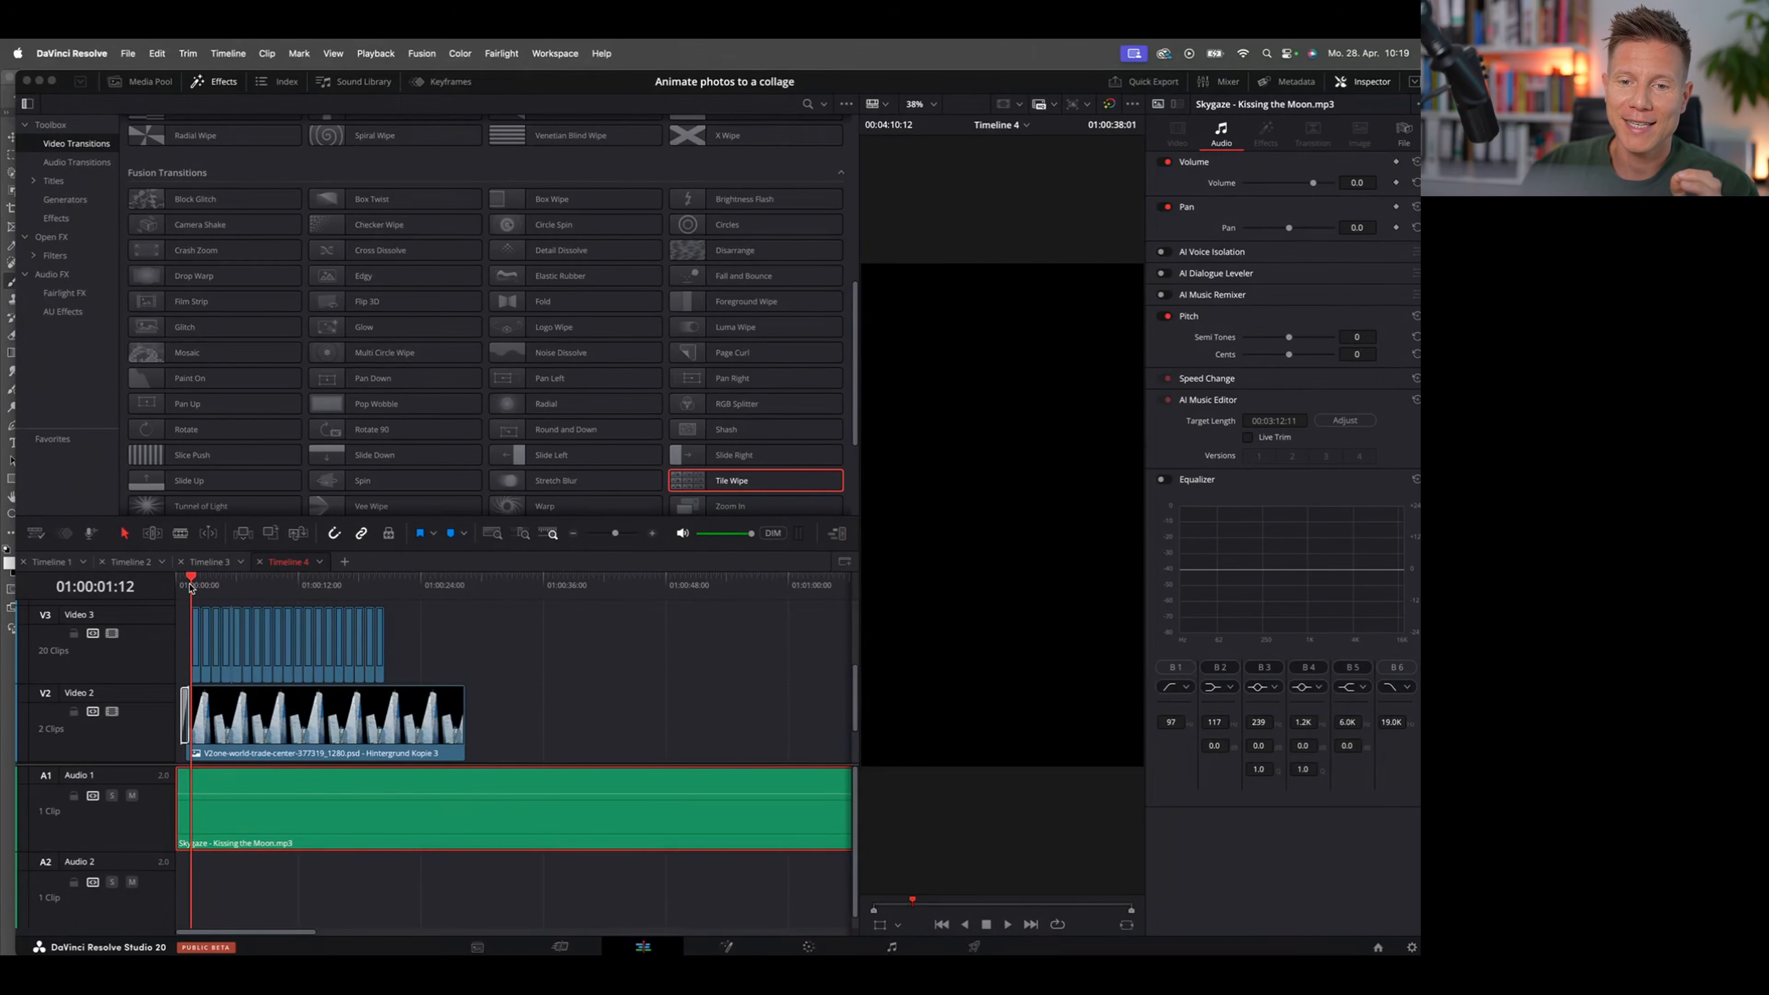
left_click_drag(191, 587, 176, 589)
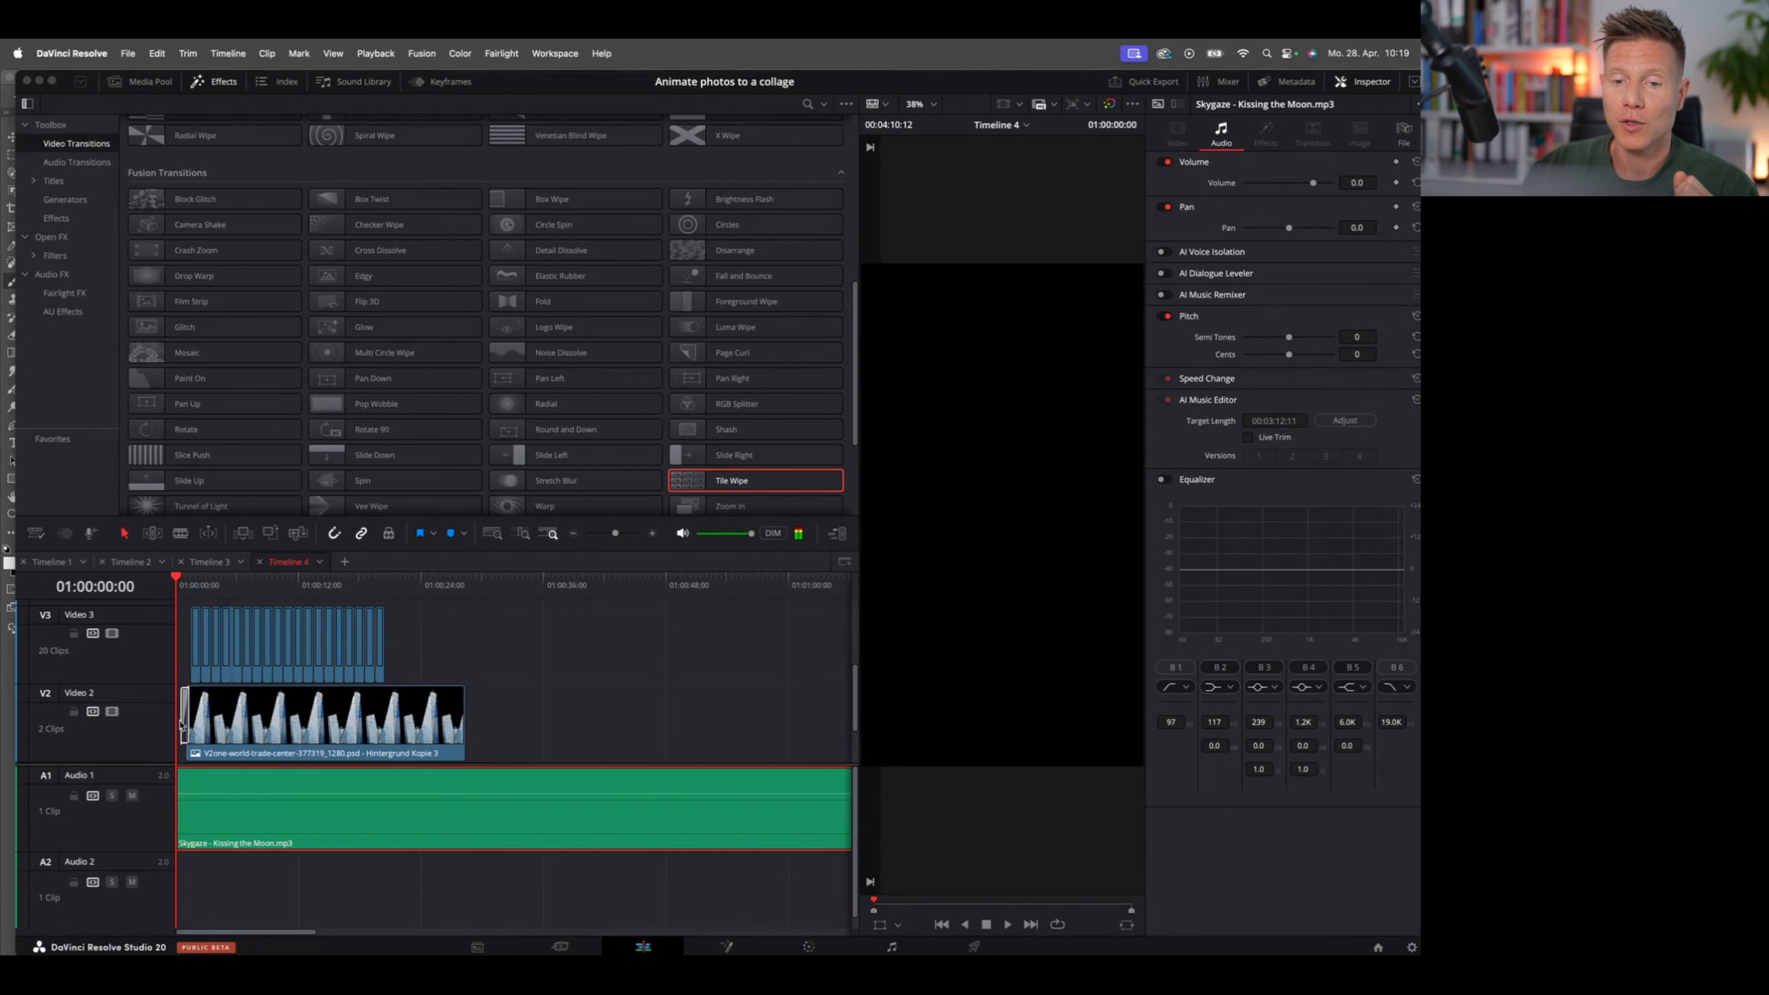
right_click(264, 818)
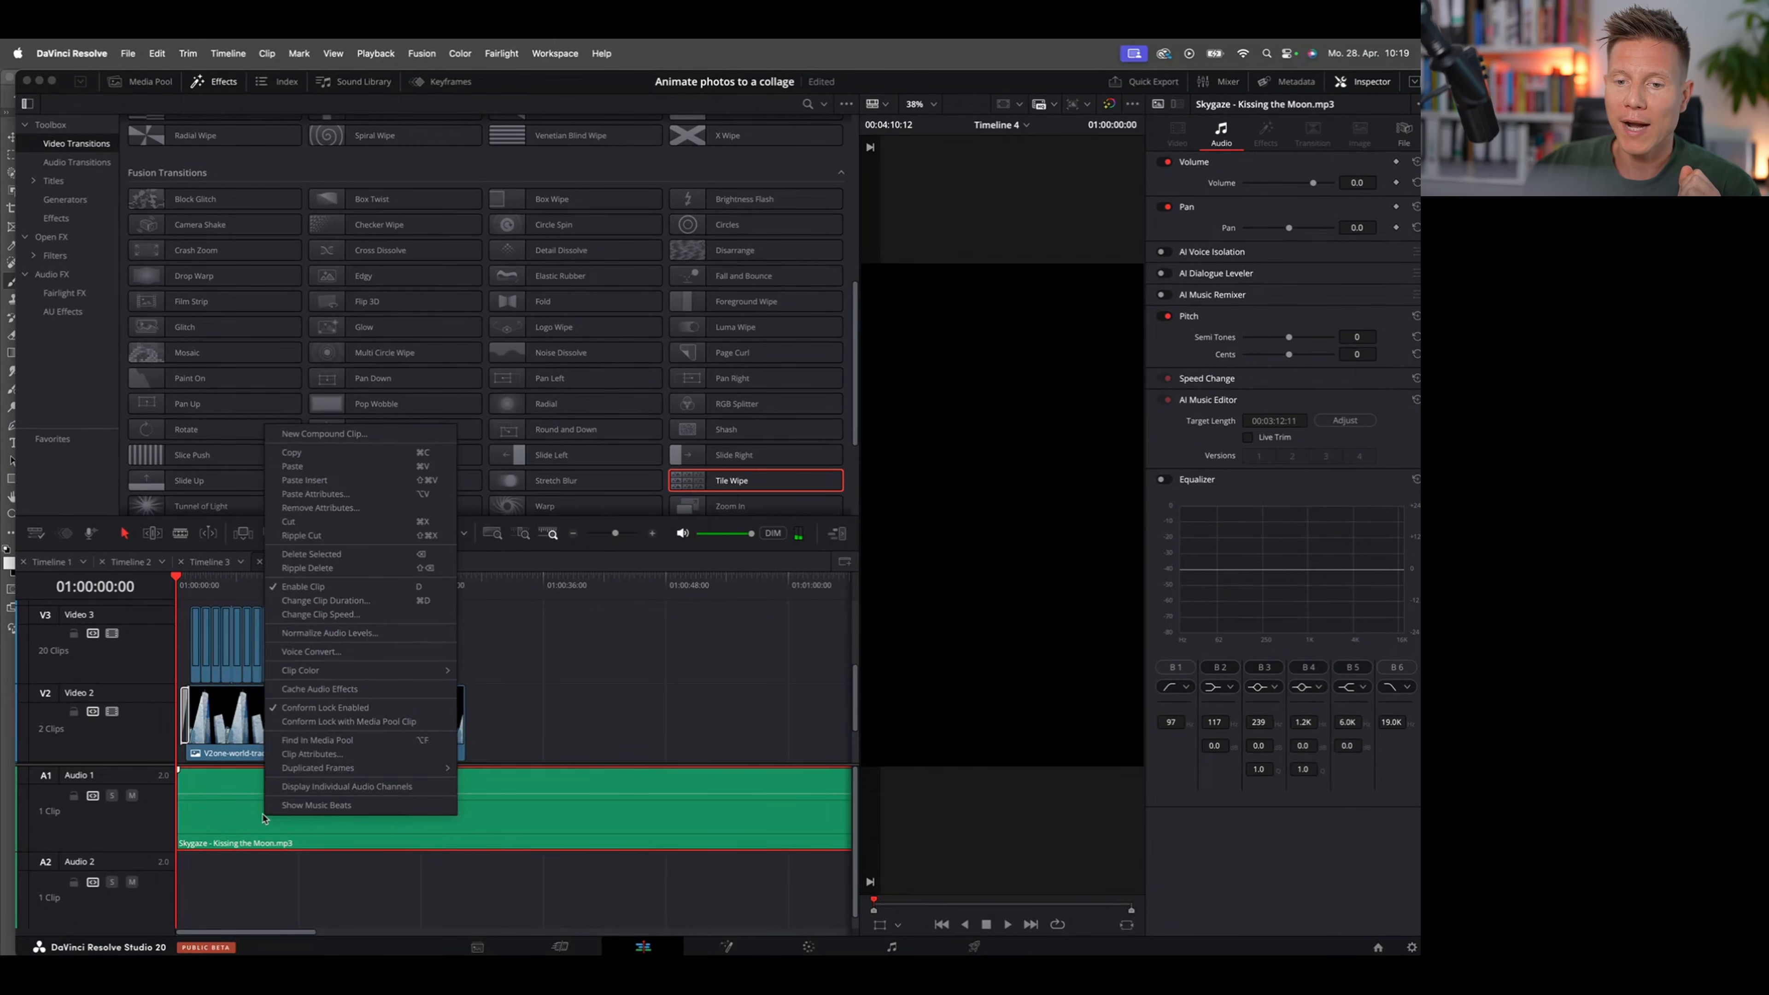
left_click(328, 808)
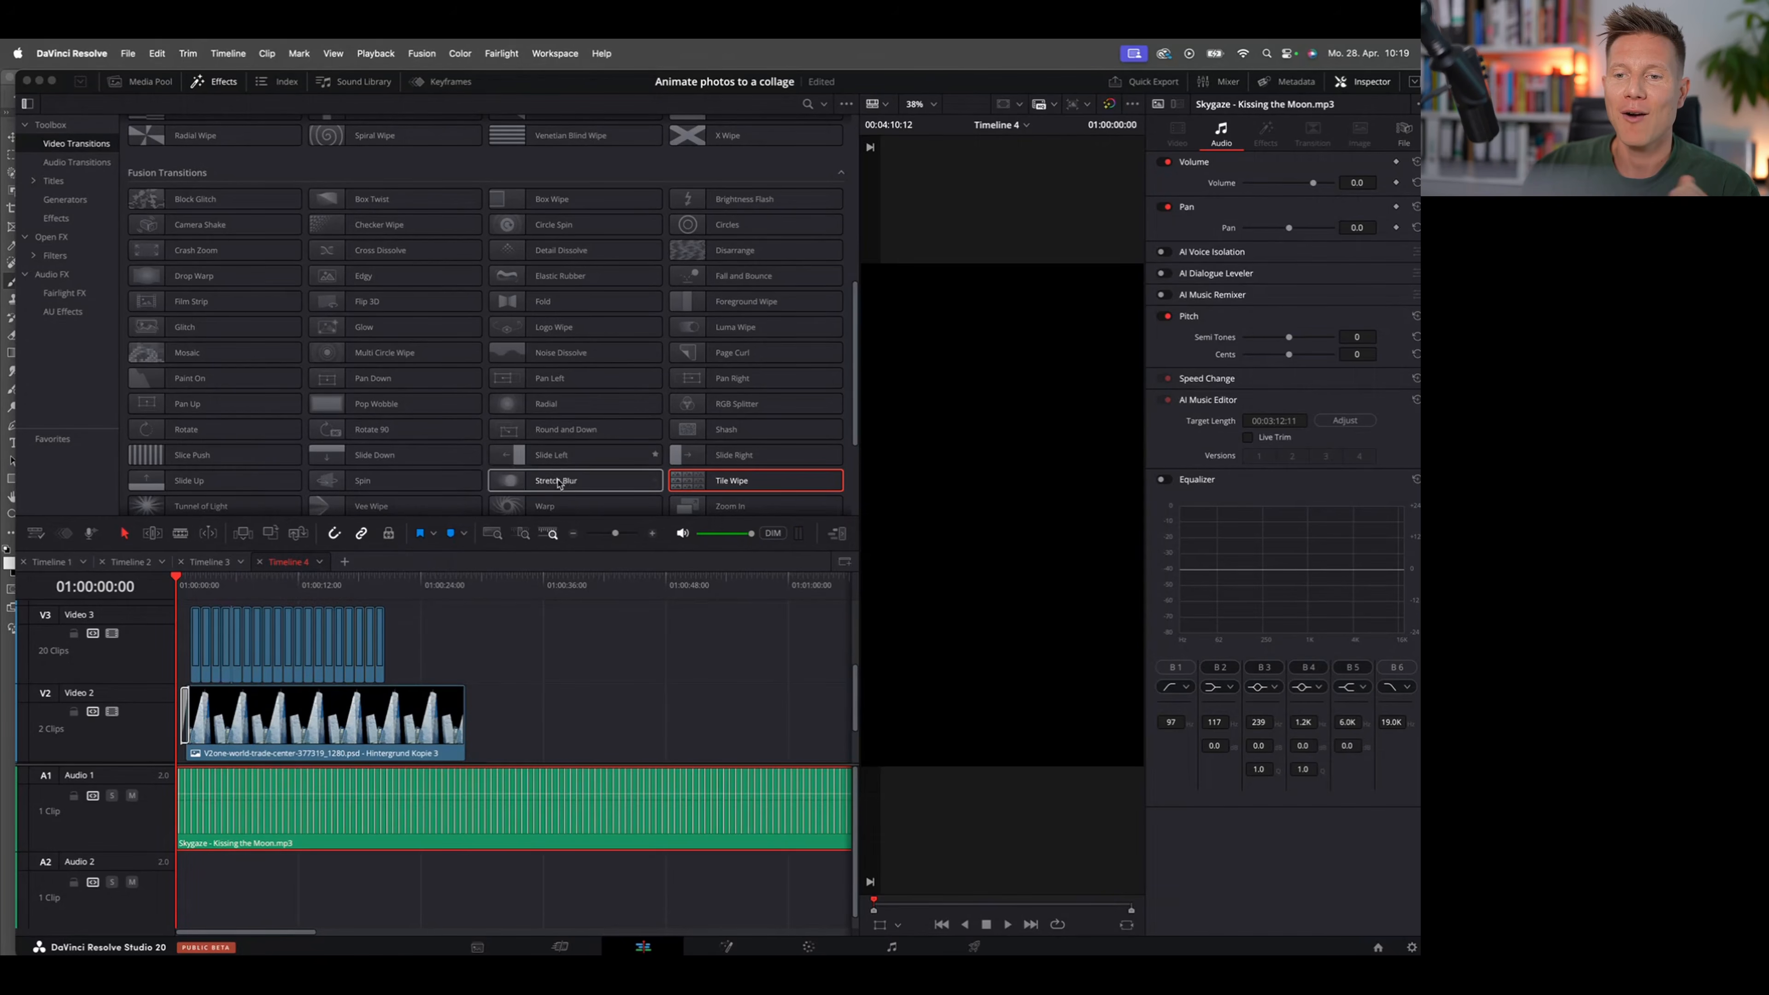
Step: Adjust the edges of the first three cutout clips on Video 3 so their cuts fall on the music beats
left_click_drag(612, 534, 626, 536)
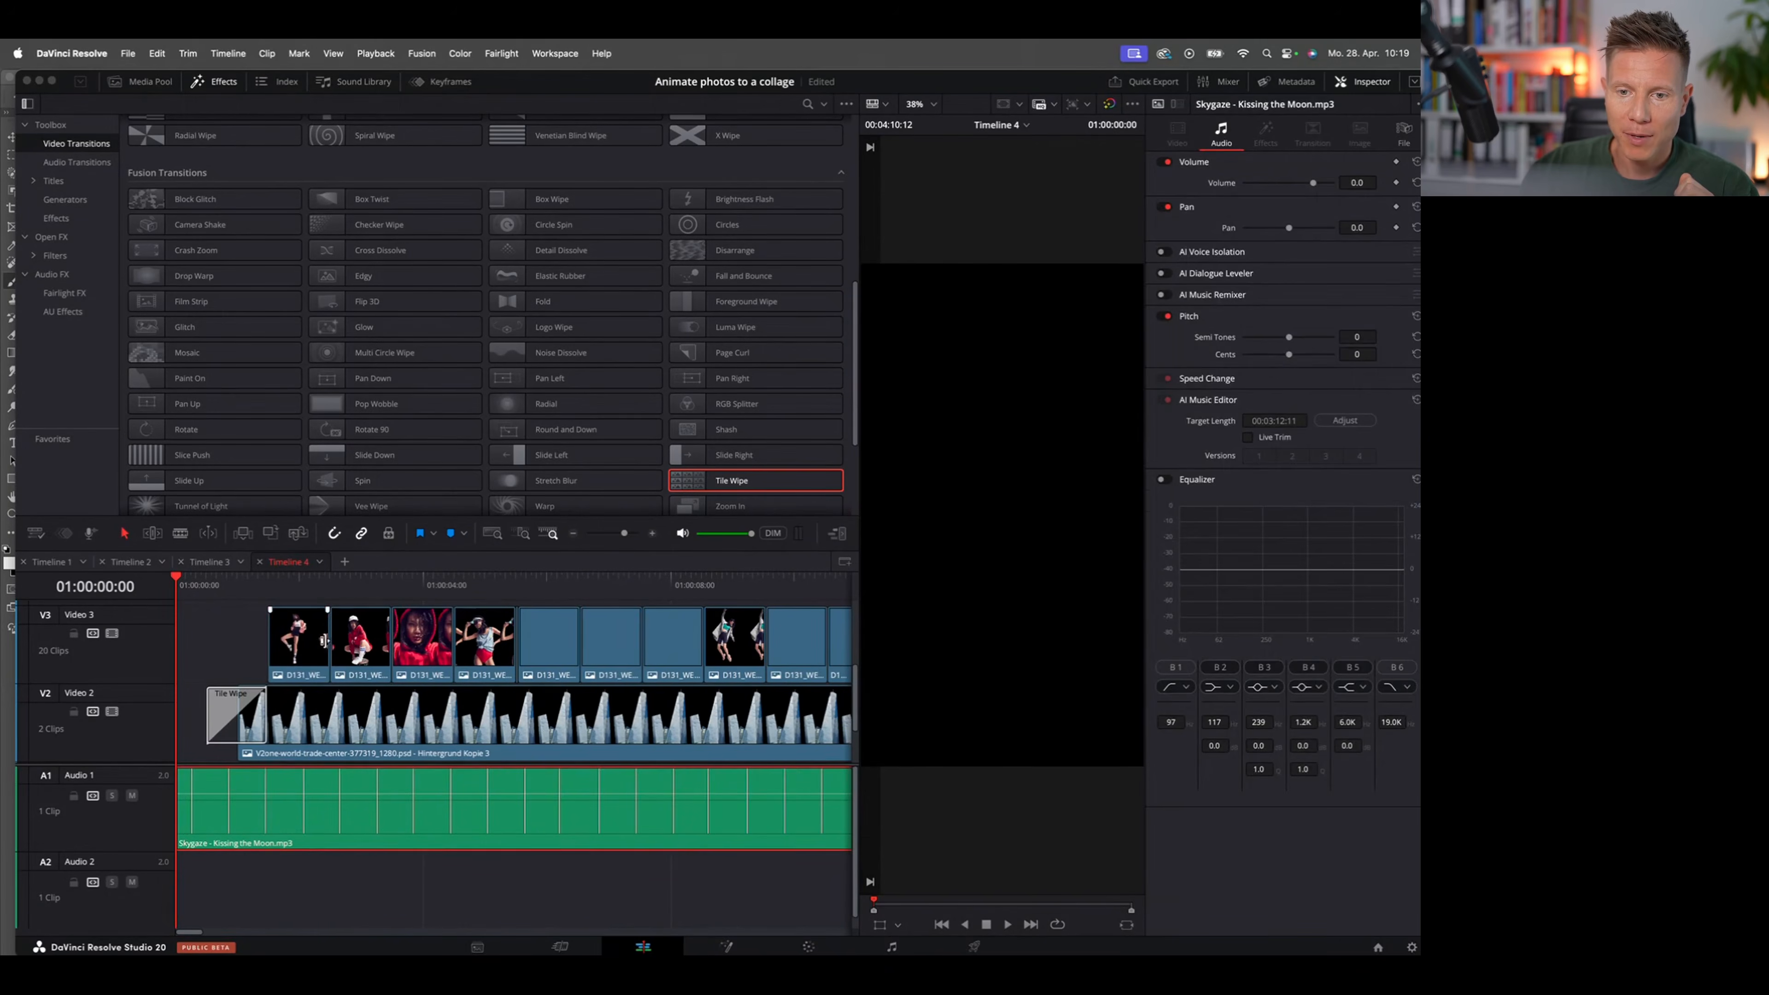
left_click_drag(324, 640, 294, 662)
left_click(363, 655)
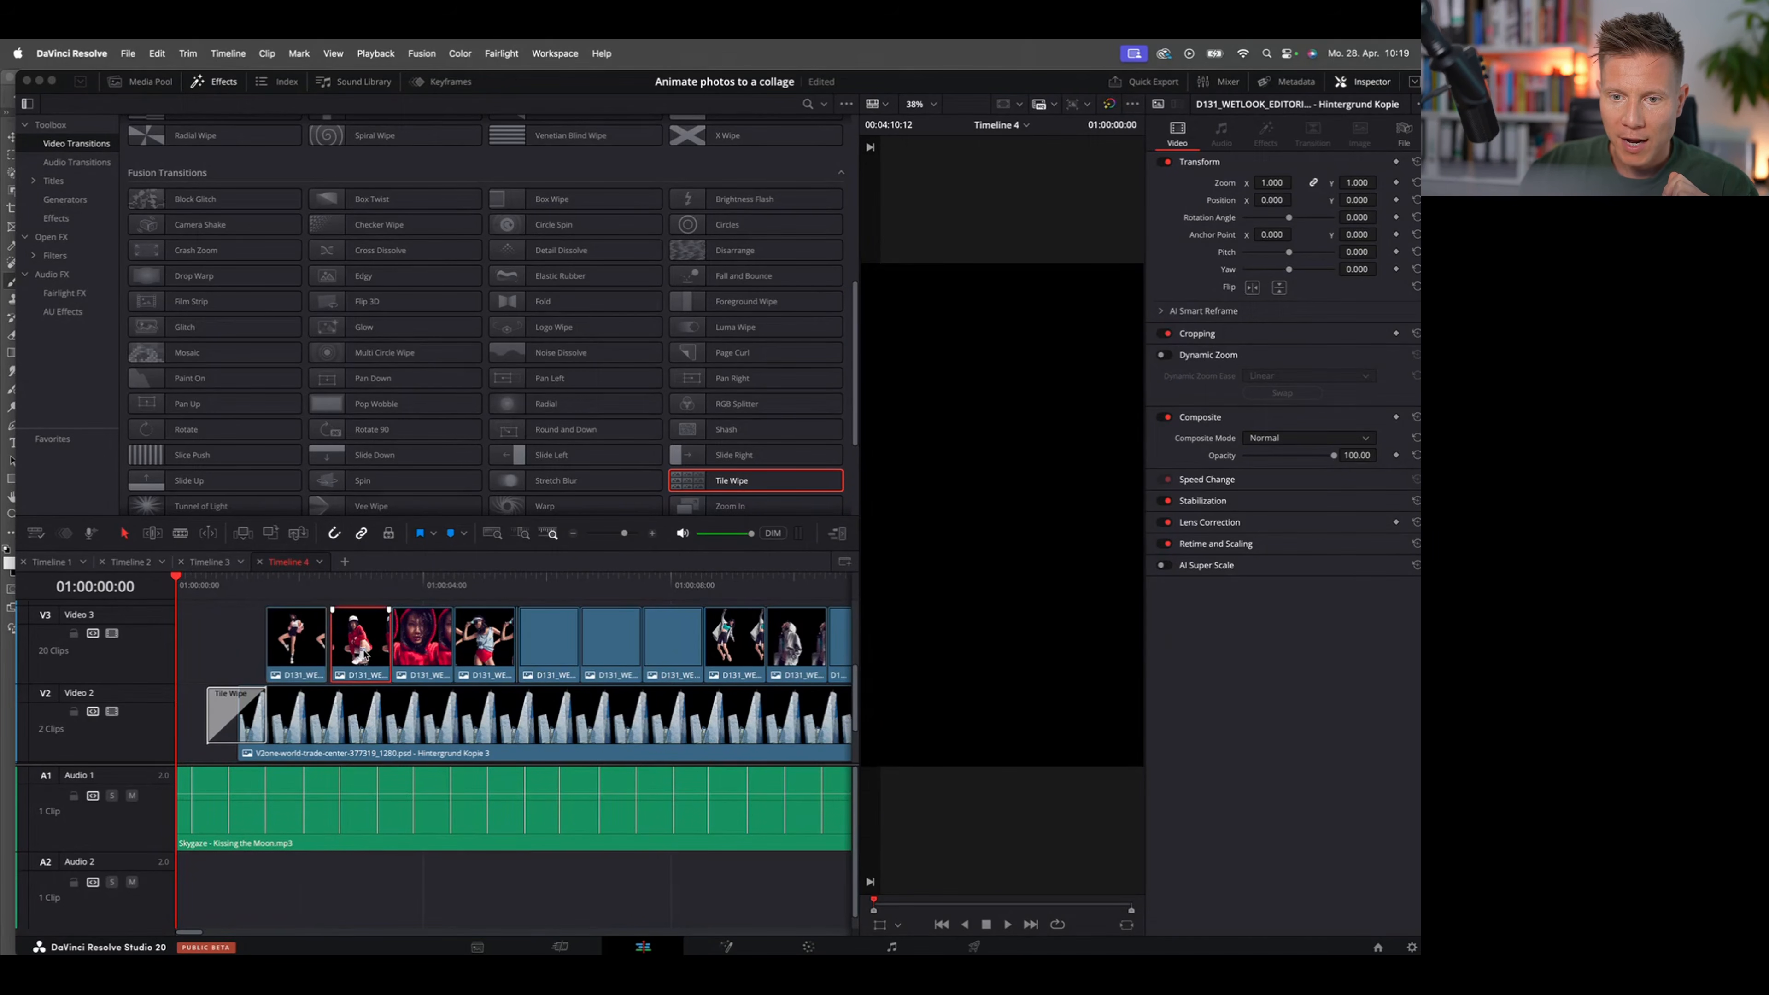
left_click_drag(323, 636, 531, 634)
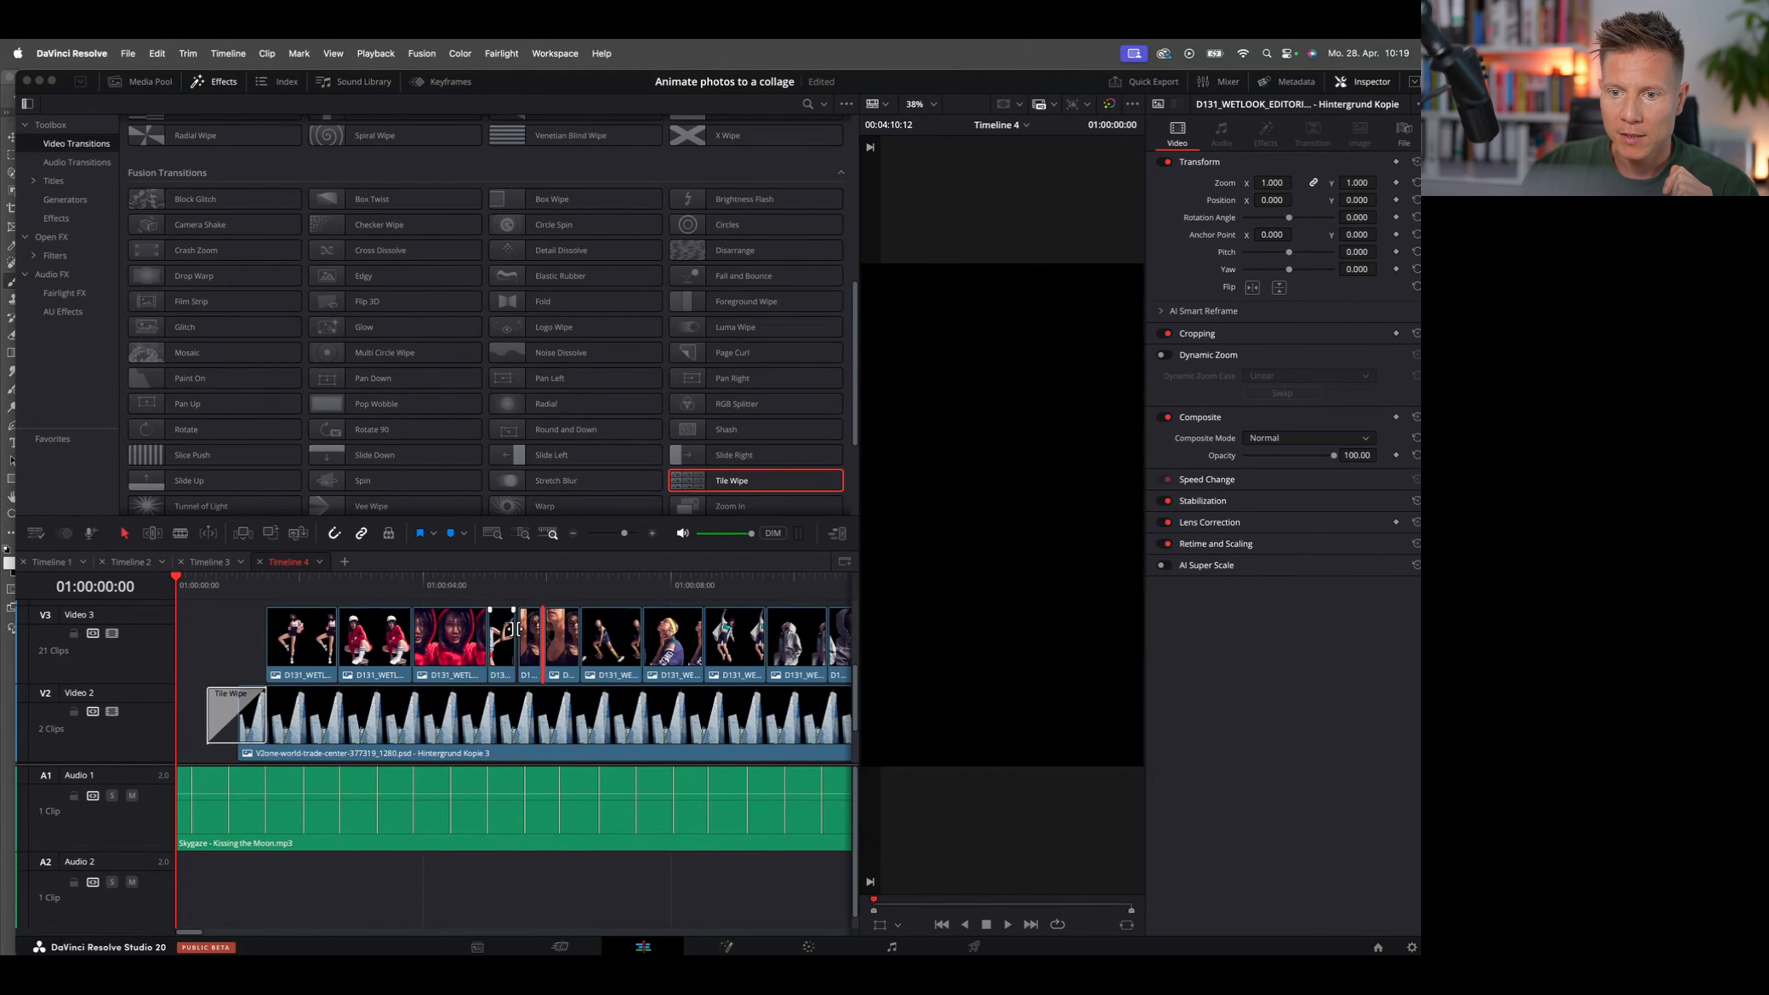
left_click(528, 634)
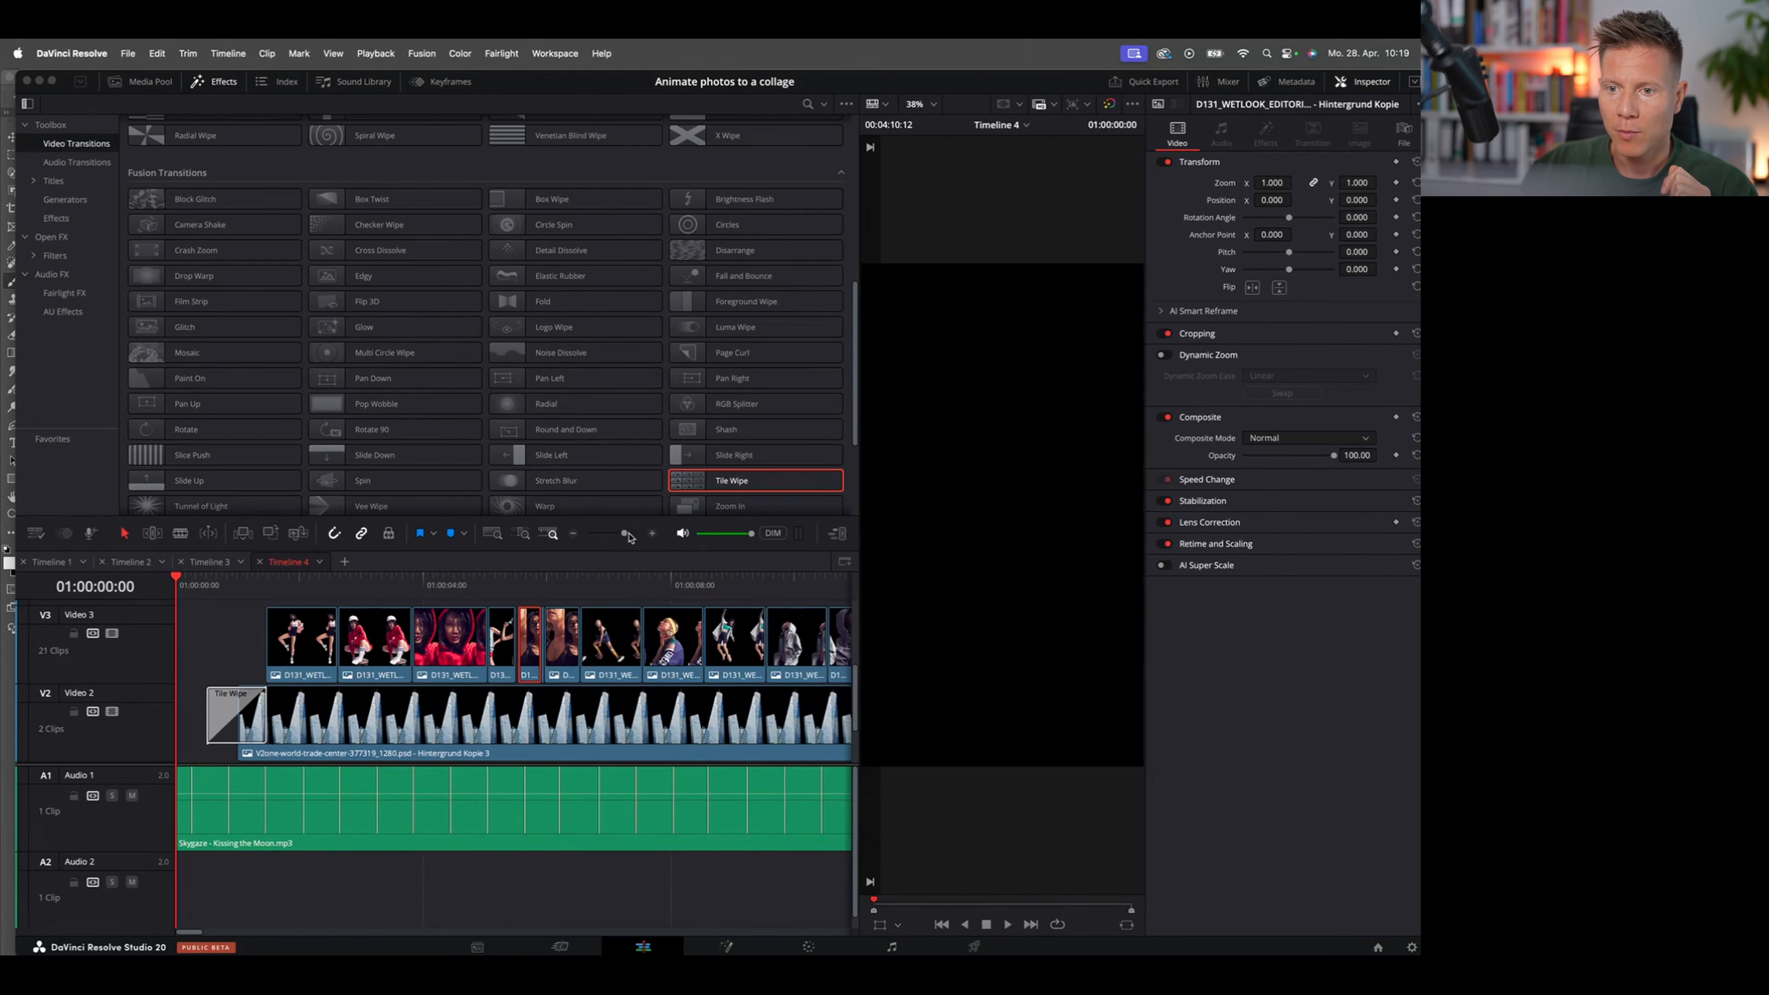
Step: Arrange and trim the fourth to sixth cutout clips on Video 3 to match the music beats
left_click_drag(624, 533, 619, 534)
left_click_drag(730, 638, 363, 637)
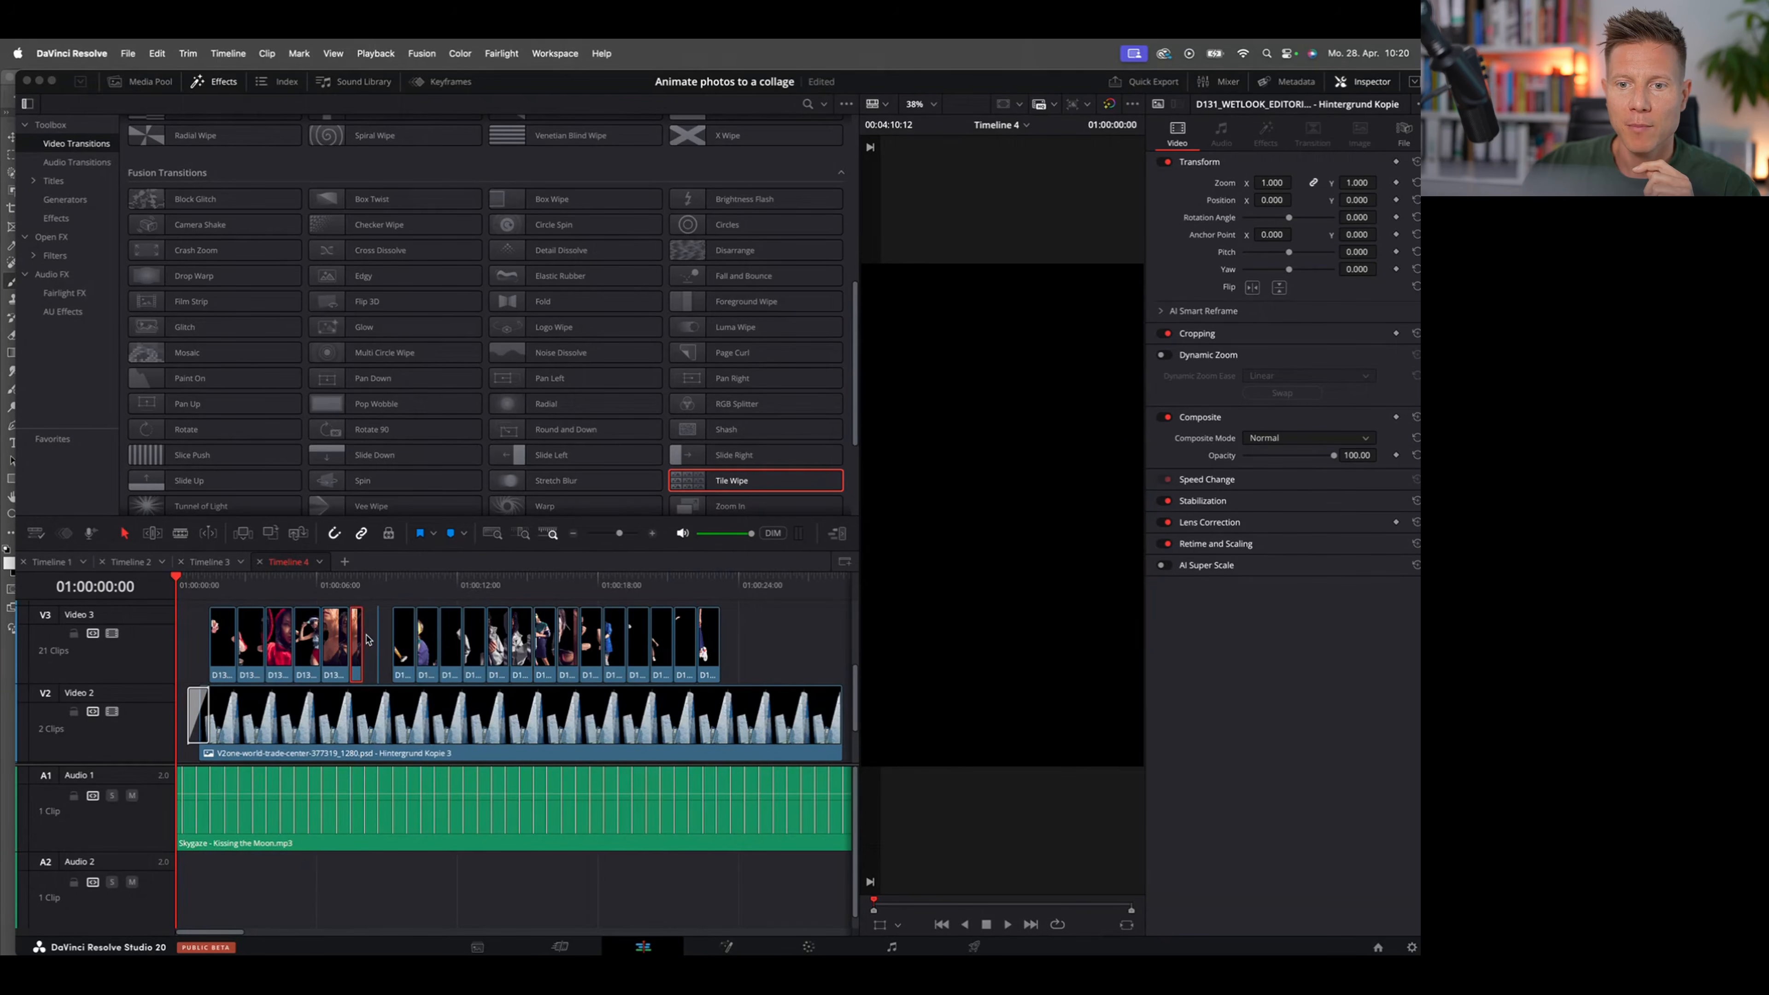
left_click_drag(620, 535, 623, 535)
left_click_drag(502, 635, 527, 635)
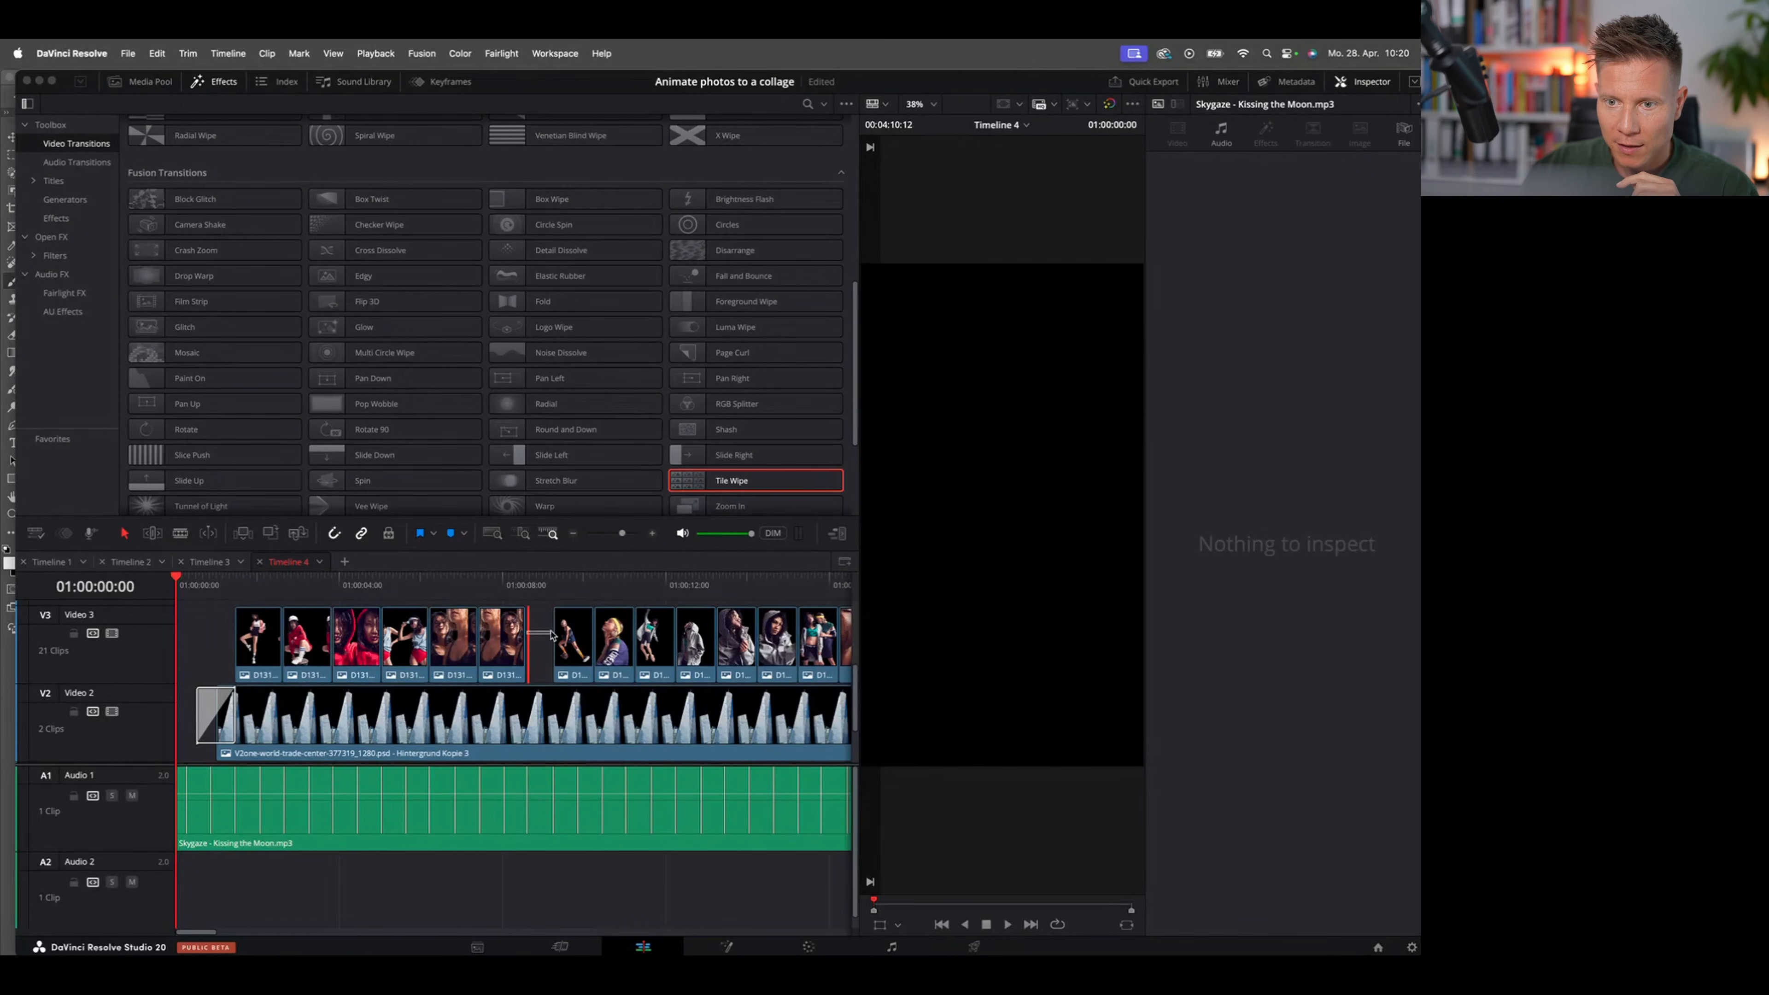
Step: Move the next cutout clips on Video 3 against the preceding ones and trim them to the beats between about 8 and 14 seconds
left_click(373, 637)
left_click_drag(621, 534, 618, 534)
left_click(350, 584)
mouse_move(440, 658)
left_mouse_down()
mouse_move(595, 659)
mouse_move(450, 636)
left_mouse_up()
left_click_drag(591, 655, 460, 655)
left_click_drag(469, 637, 438, 655)
mouse_move(435, 655)
left_mouse_down()
mouse_move(483, 655)
mouse_move(424, 636)
mouse_move(442, 655)
left_mouse_up()
left_click_drag(459, 636, 468, 651)
left_click_drag(611, 651, 486, 651)
left_click(525, 651)
Step: Close up the following cutout clips on Video 3 and trim them to the beats from about 14 to 18 seconds
left_click(474, 584)
key("super+equal")
left_click_drag(754, 651, 566, 651)
left_click_drag(784, 651, 605, 651)
left_click_drag(619, 636, 627, 636)
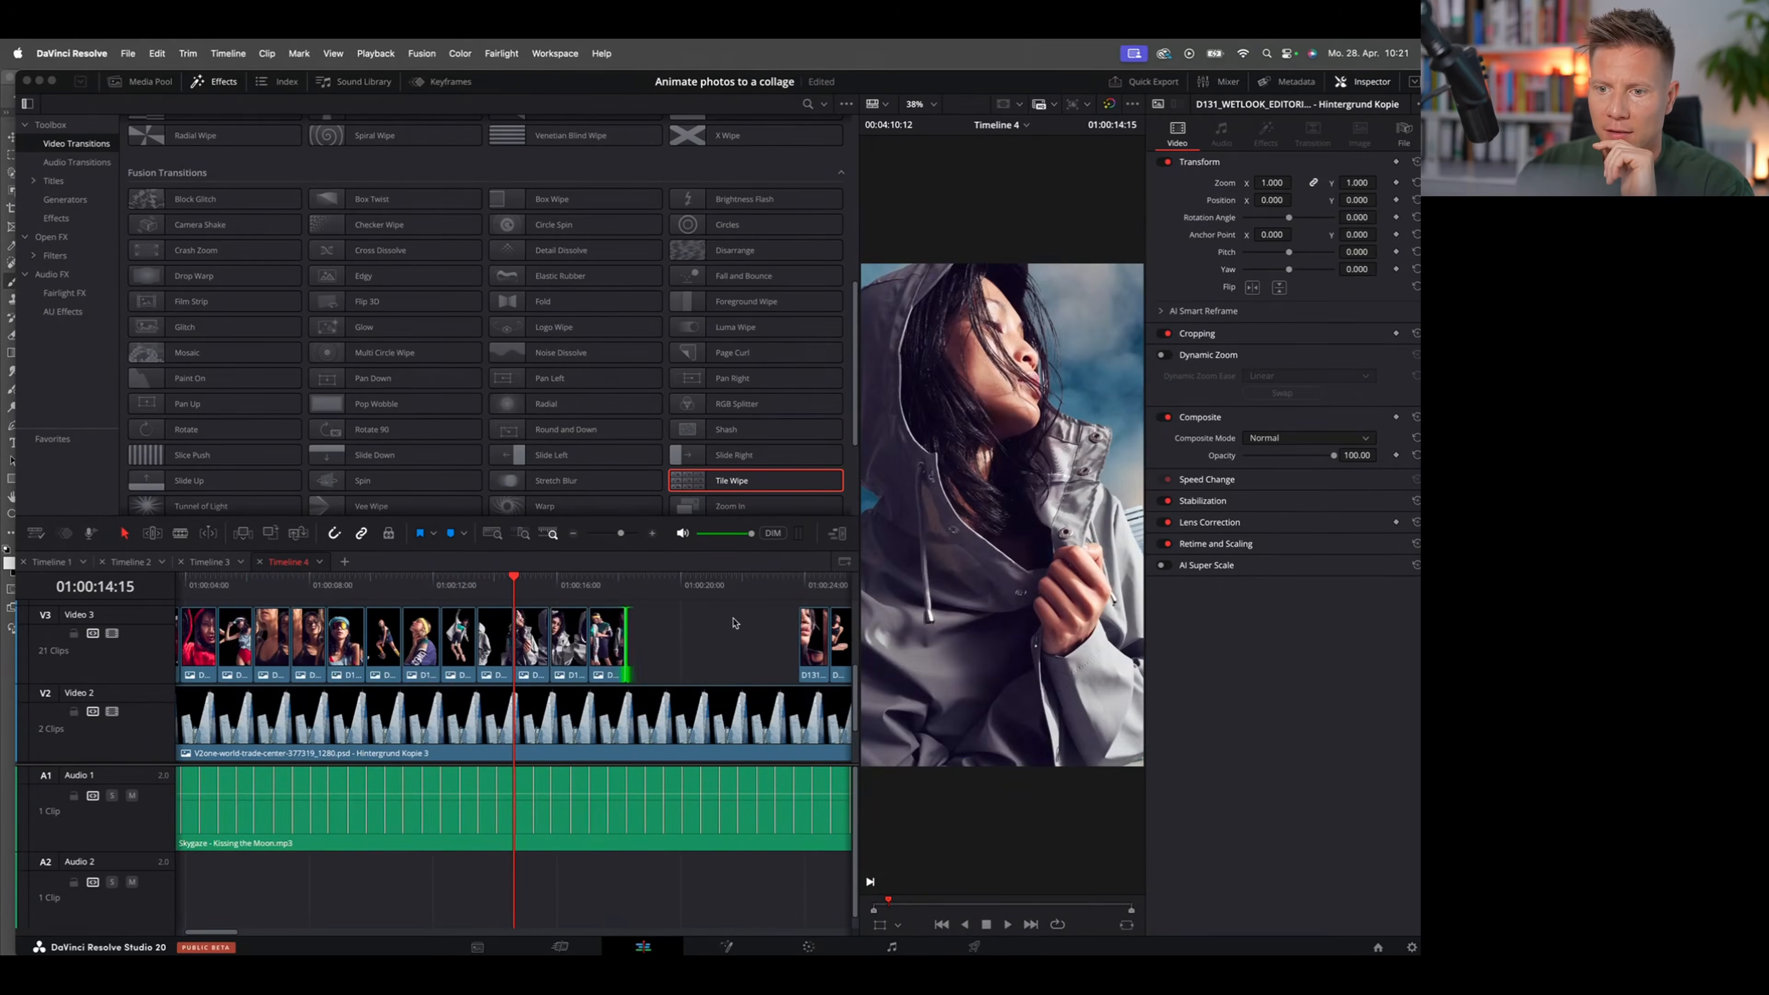
left_click_drag(814, 652, 642, 651)
scroll(663, 636, "right", 5)
Step: Align further cutout clips on Video 3 with the beats and extend the building clip on Video 2 by 01:04 past the last cutout
left_click_drag(518, 636, 527, 636)
left_click_drag(702, 651, 540, 651)
left_click_drag(763, 651, 634, 651)
left_click_drag(795, 652, 690, 651)
scroll(762, 651, "right", 7)
left_click_drag(505, 722, 539, 721)
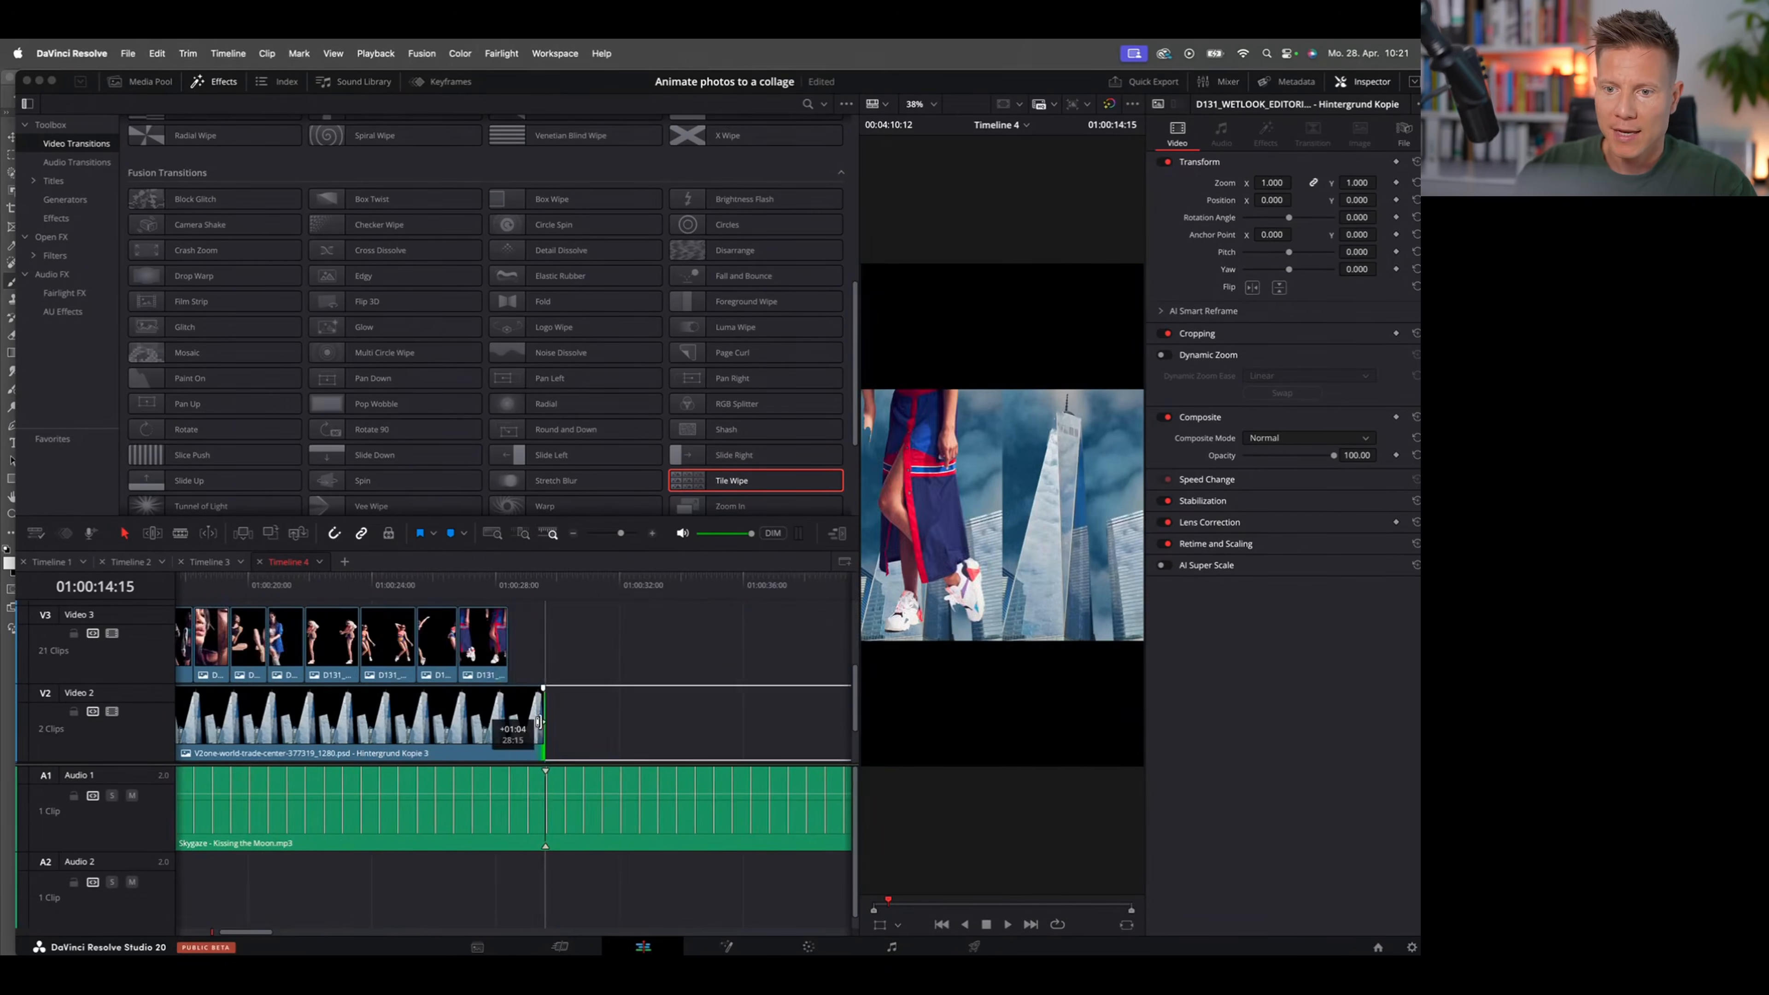
Step: Lengthen the cutout clip before the gap near 21 seconds to the next beat and move the remaining Video 3 clips up behind it
left_click_drag(705, 651, 565, 628)
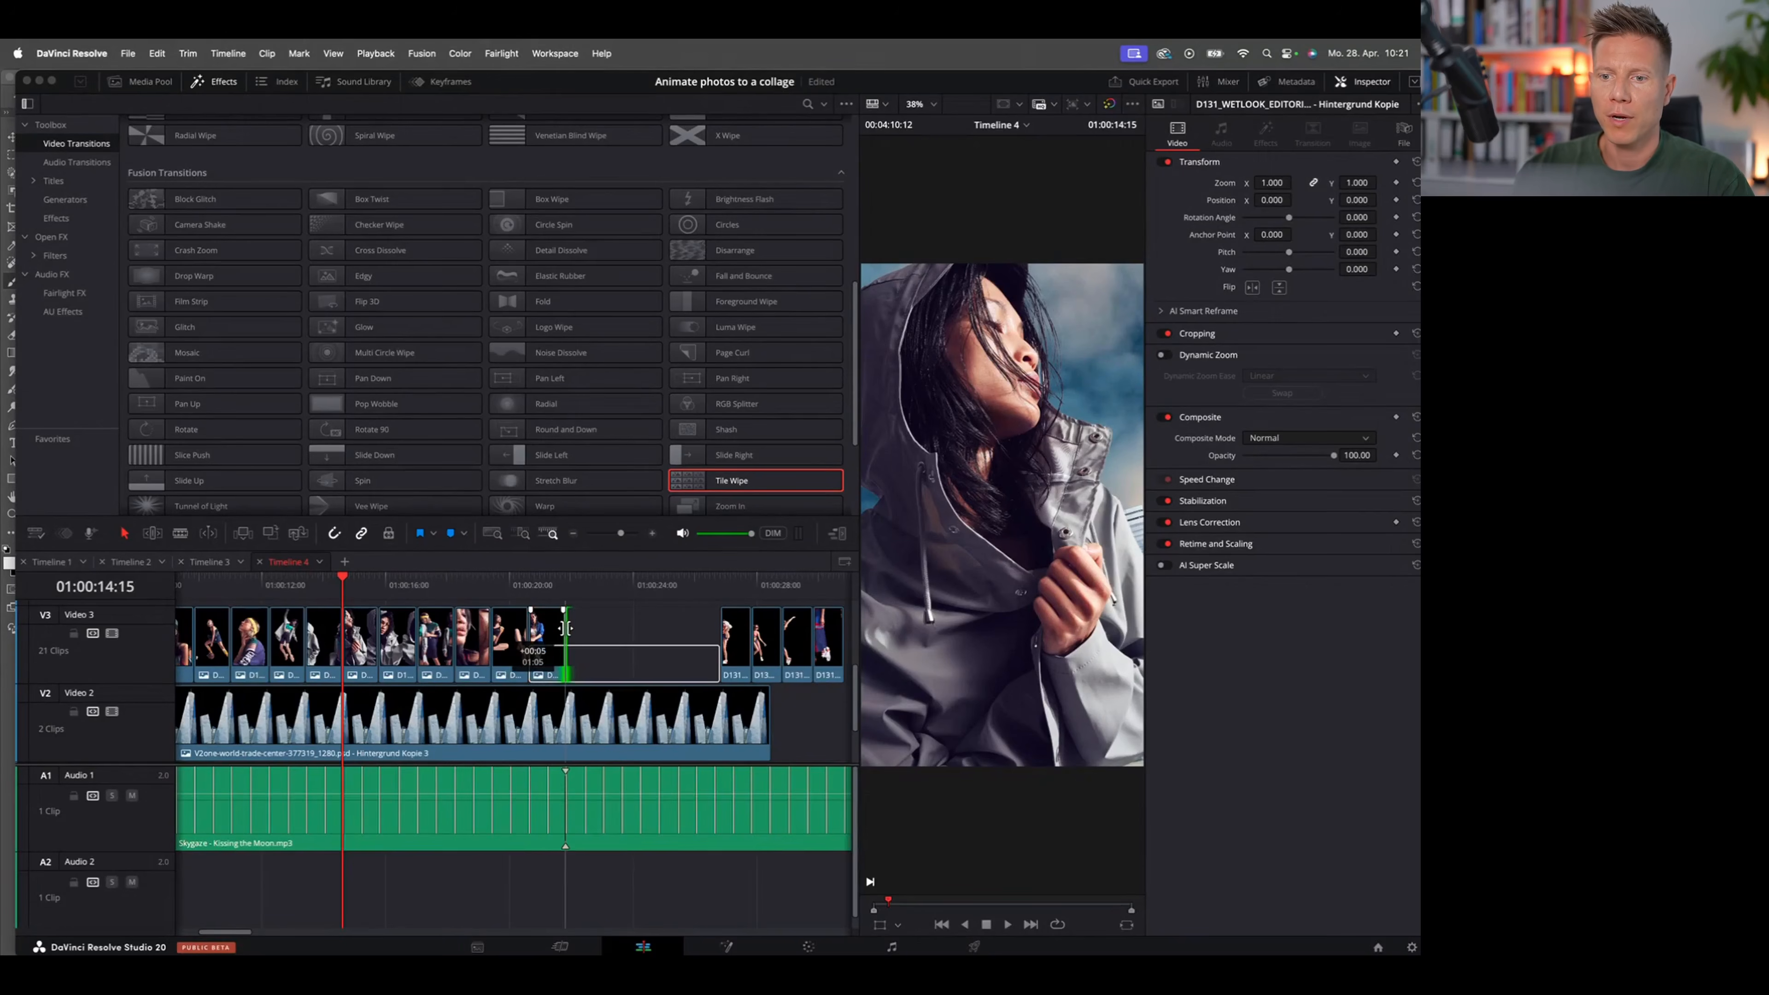
left_click_drag(724, 636, 571, 633)
left_click_drag(744, 630, 619, 641)
left_click_drag(764, 636, 635, 638)
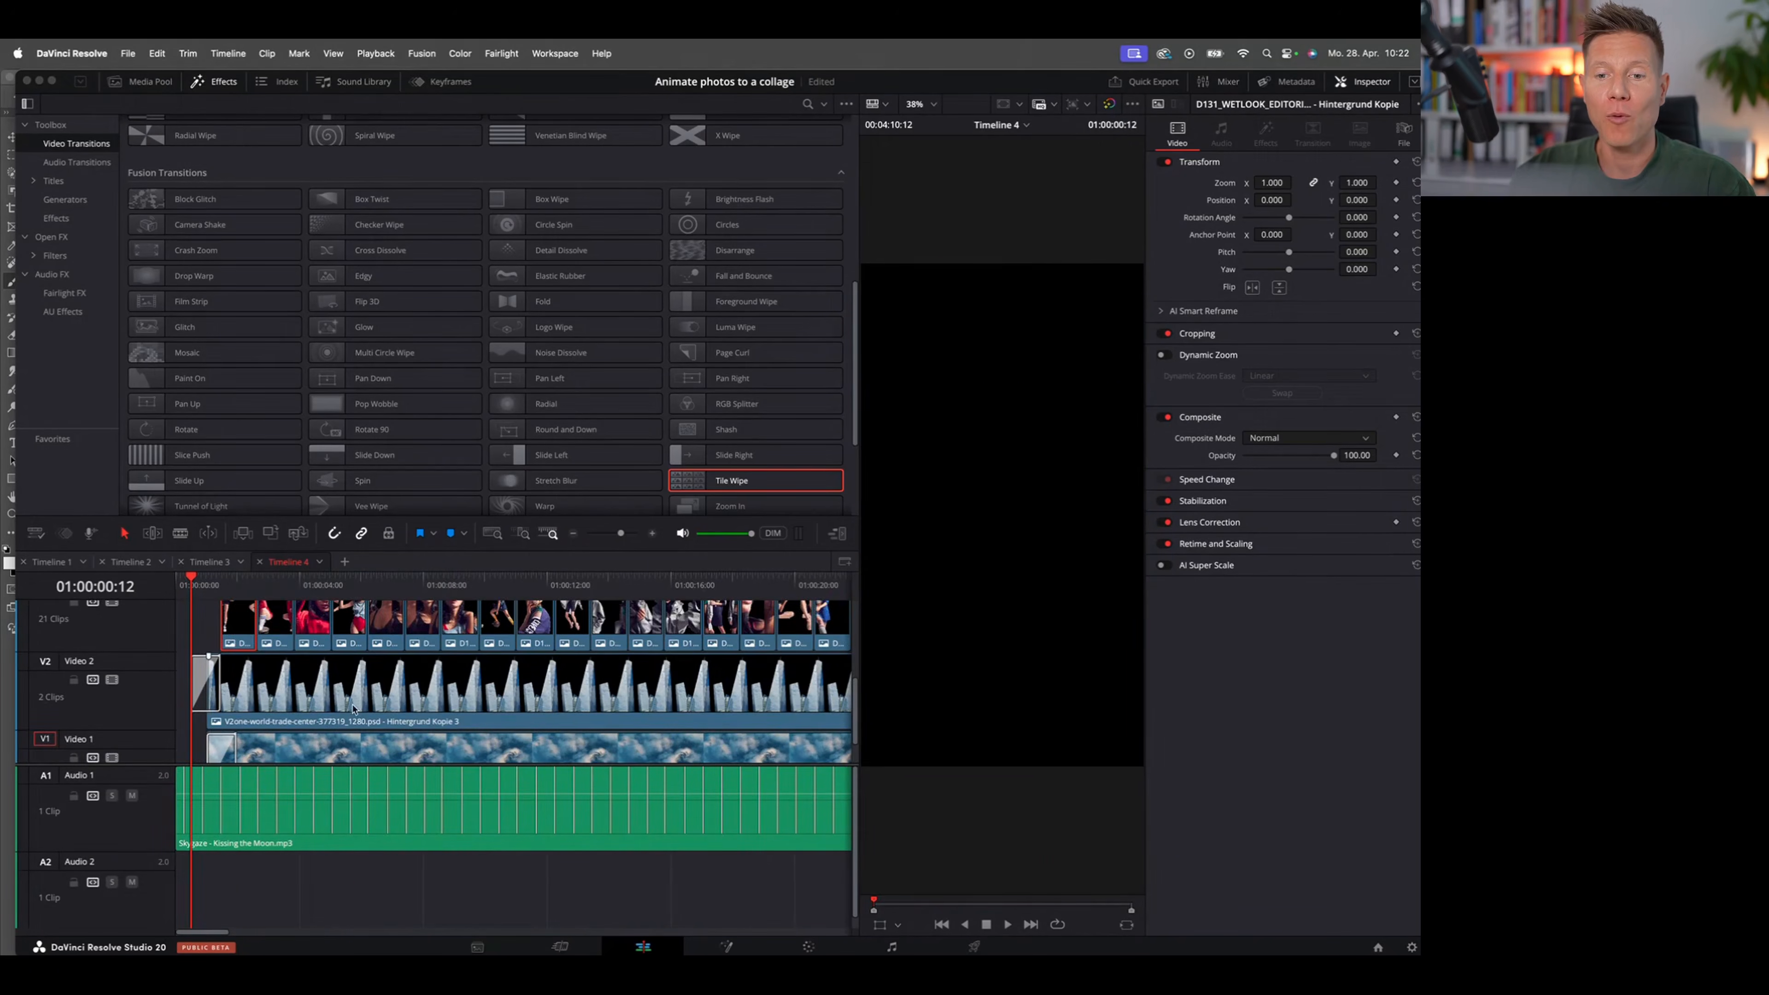
Step: Check the layered video tracks and play back the first beat-aligned cutout clips
scroll(465, 709, "down", 2)
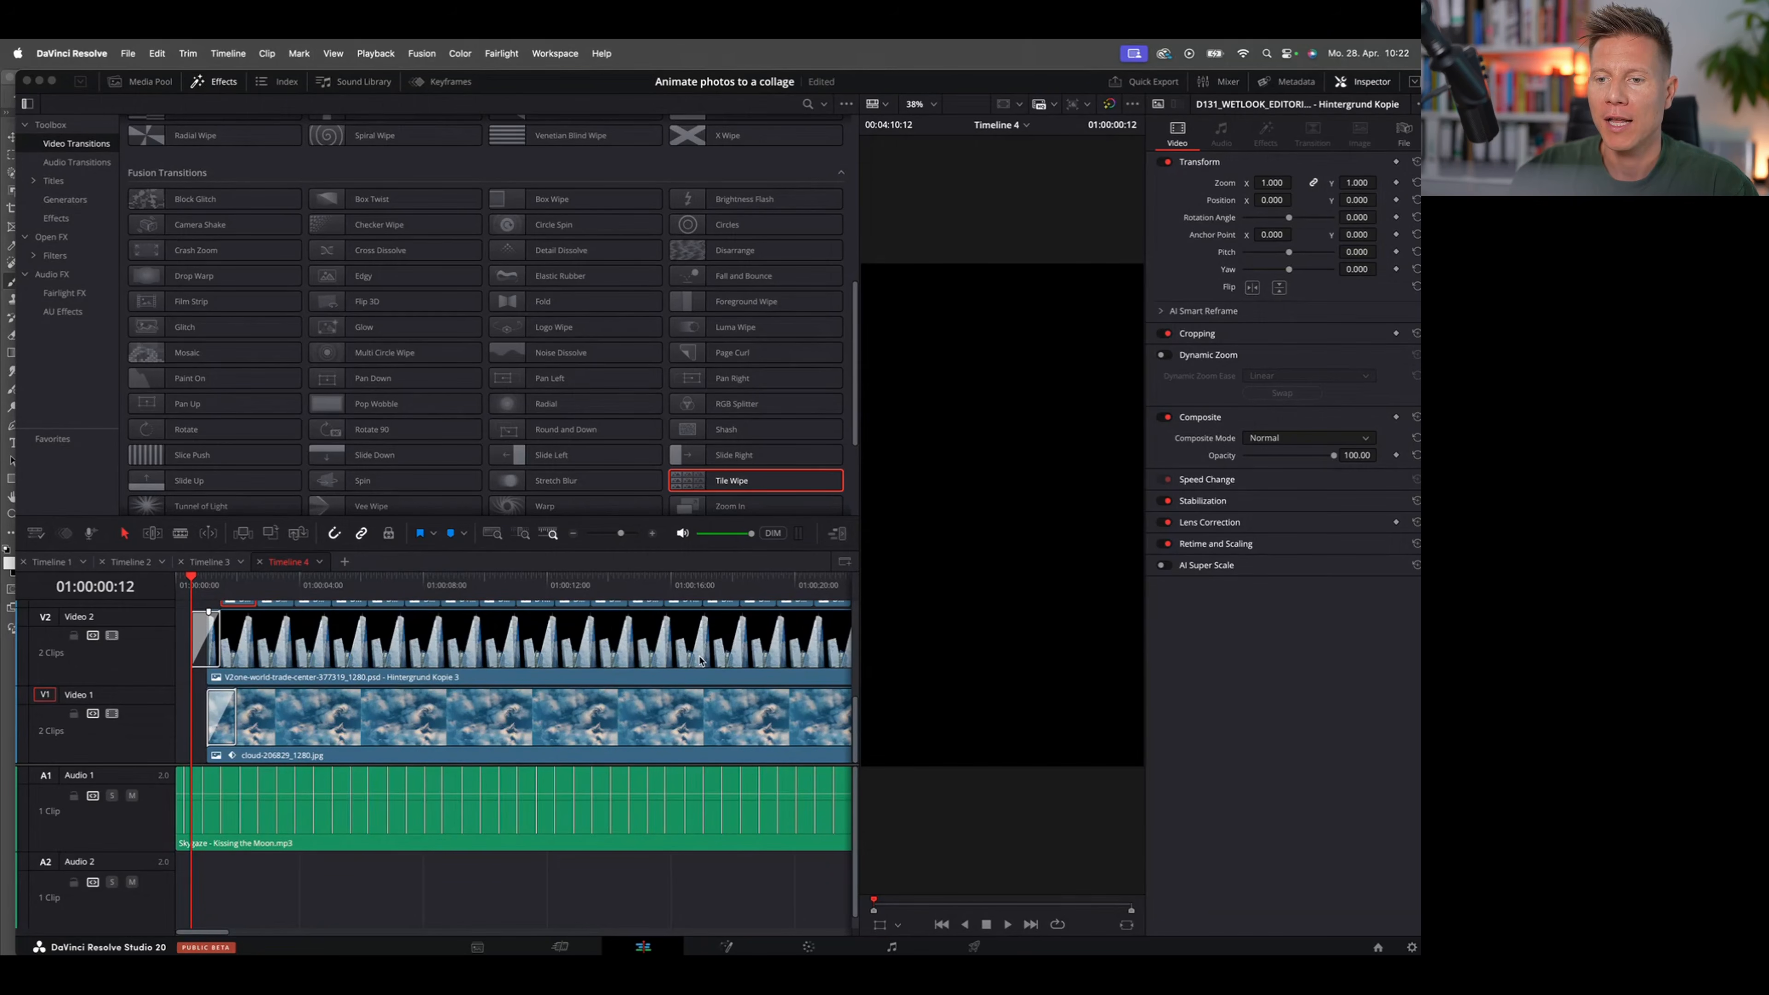
scroll(222, 643, "up", 2)
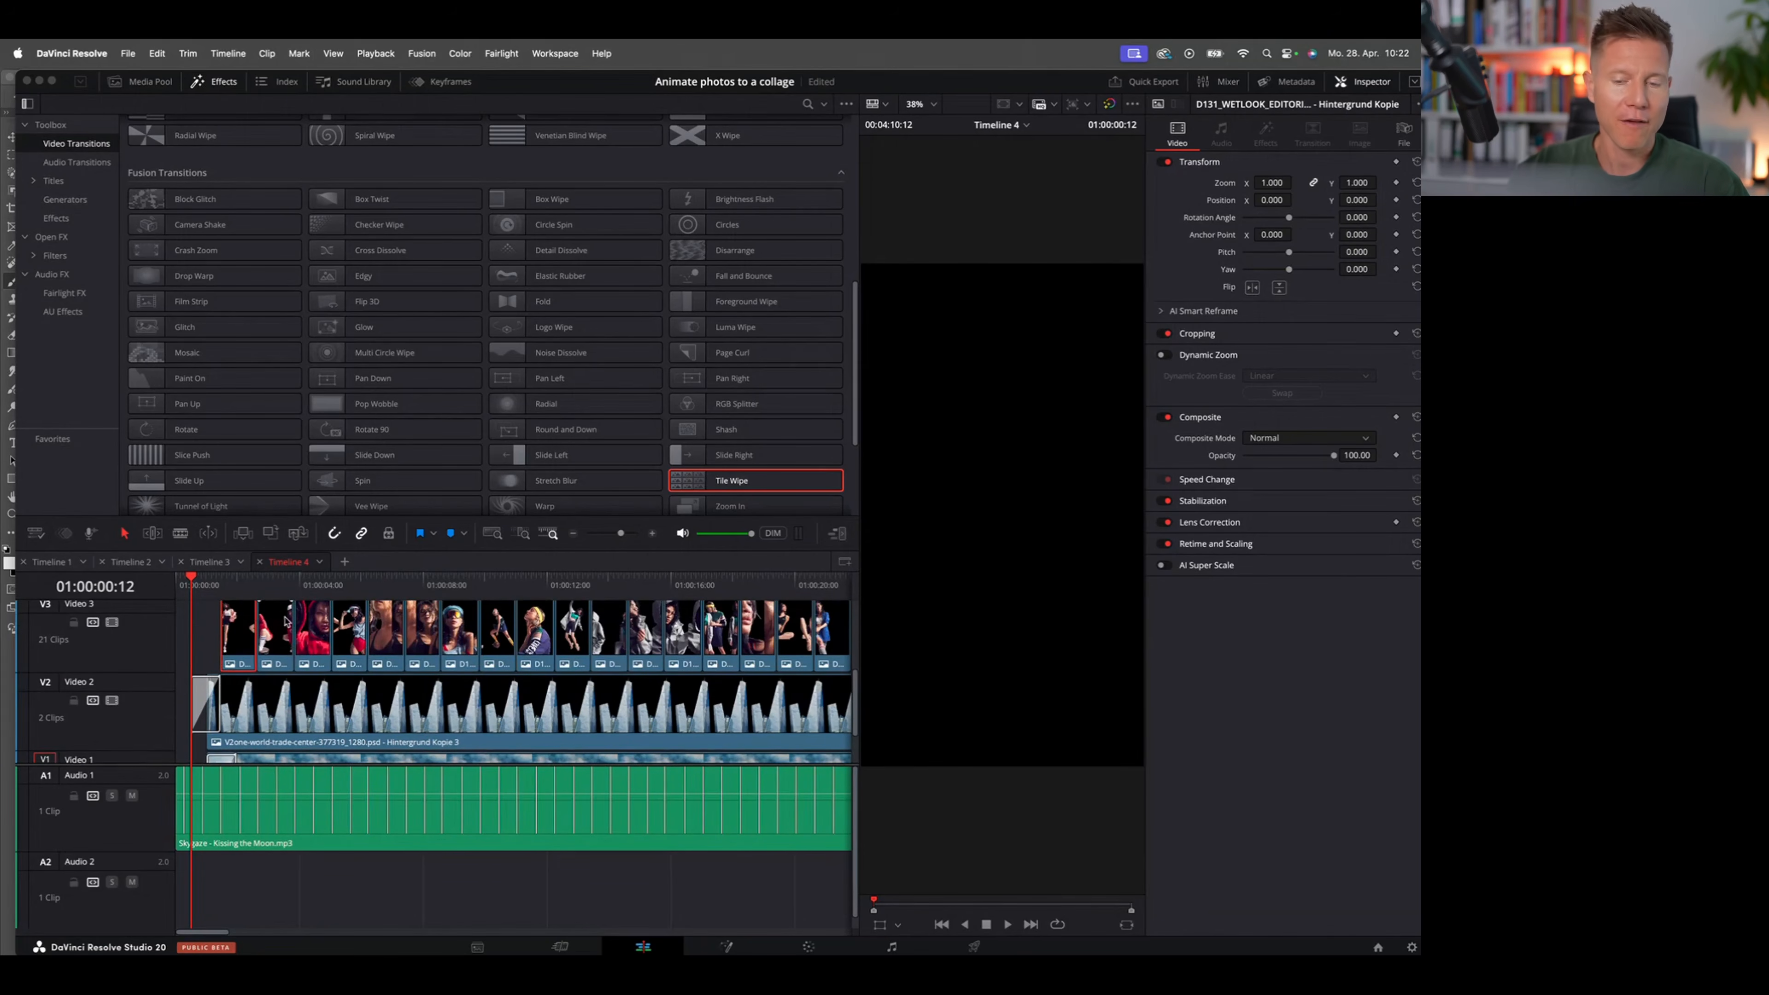
left_click(235, 586)
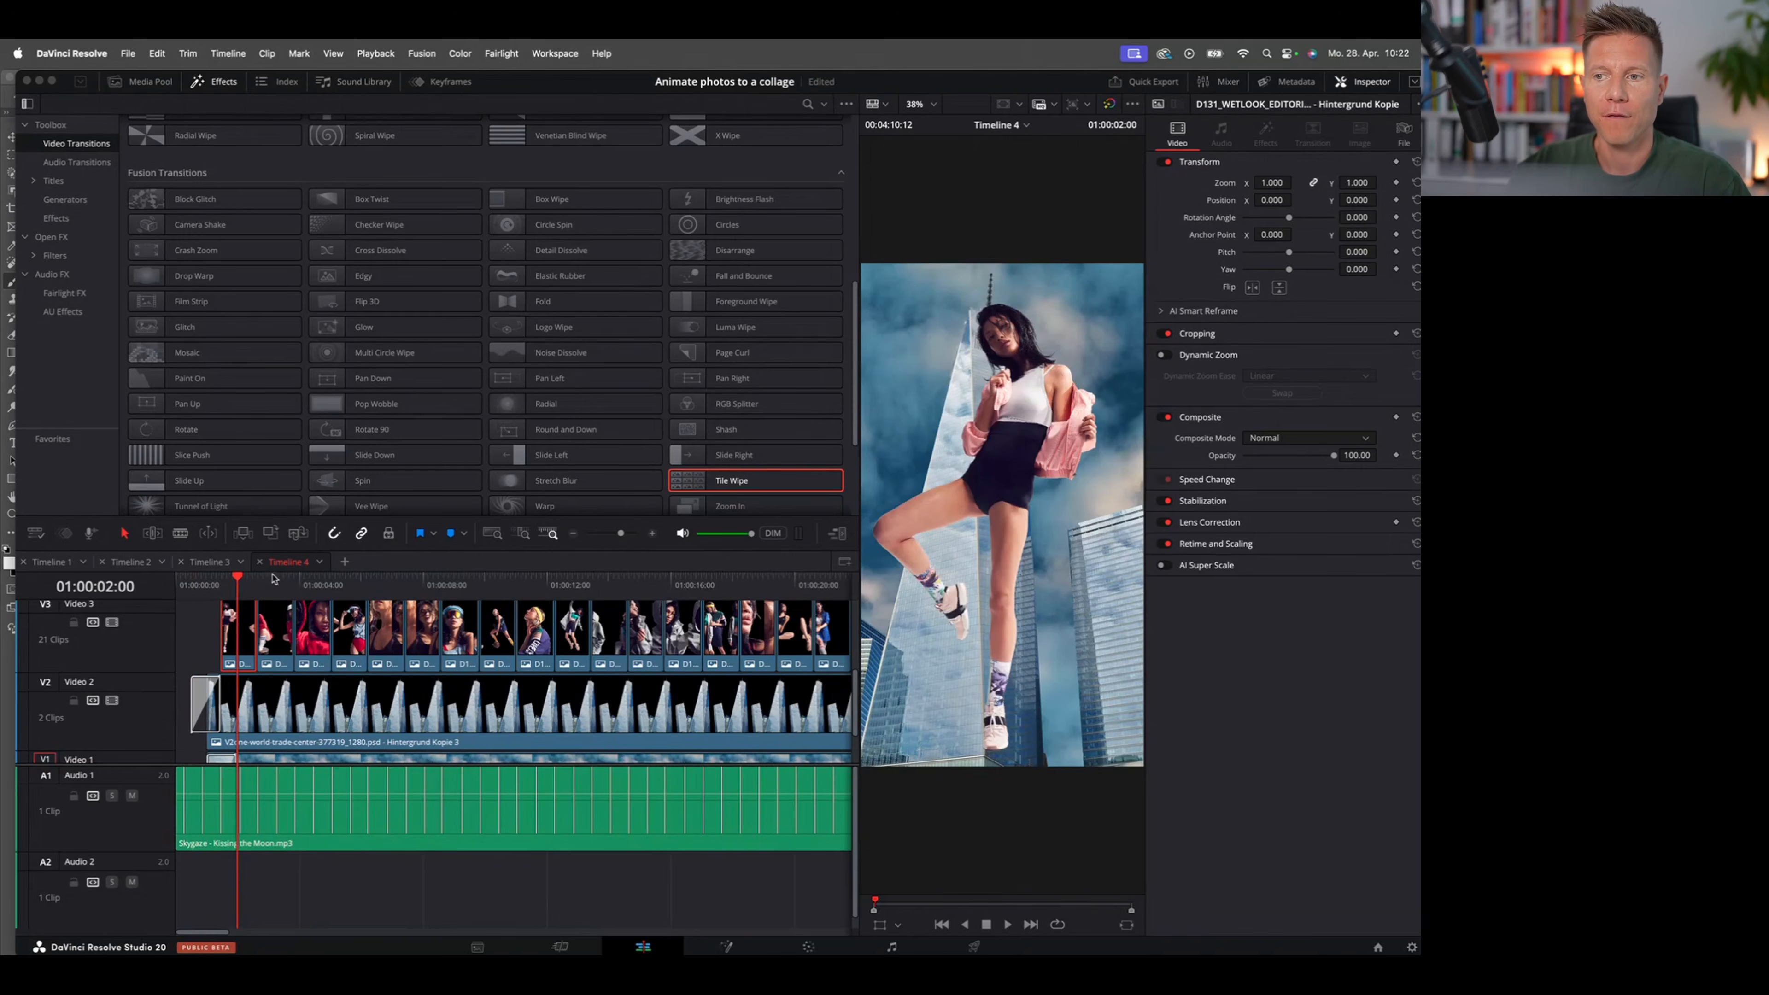
key("space")
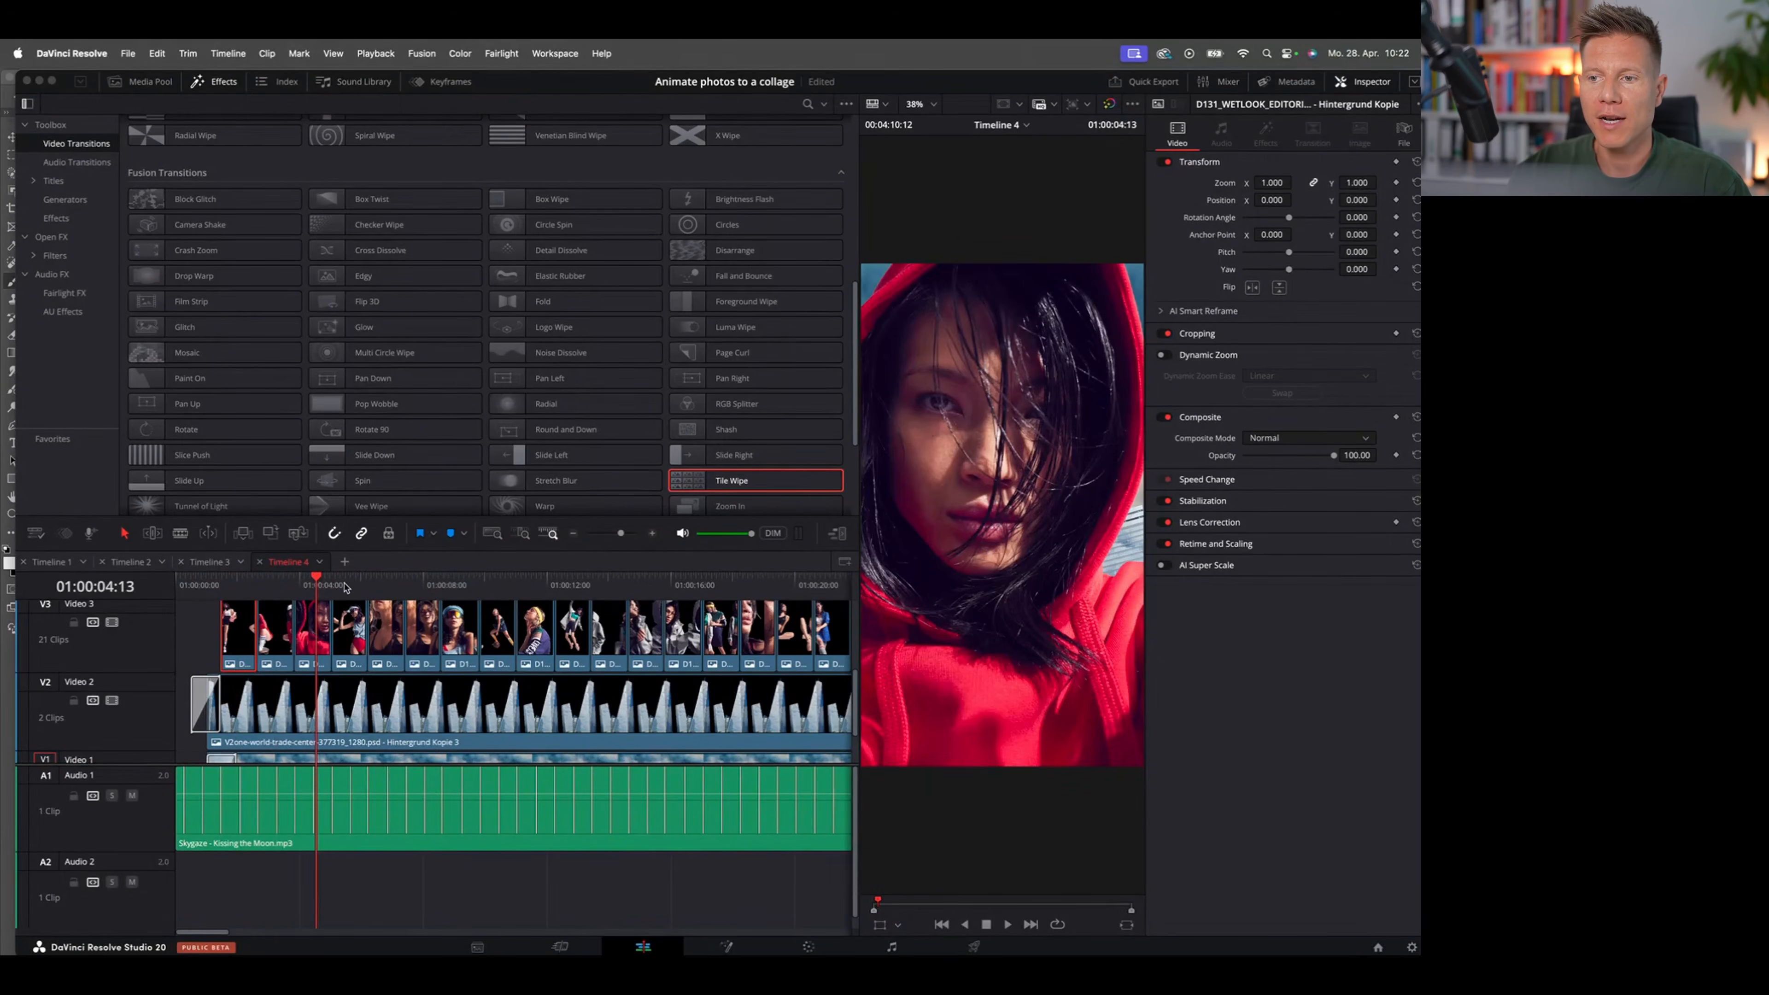
left_click(223, 585)
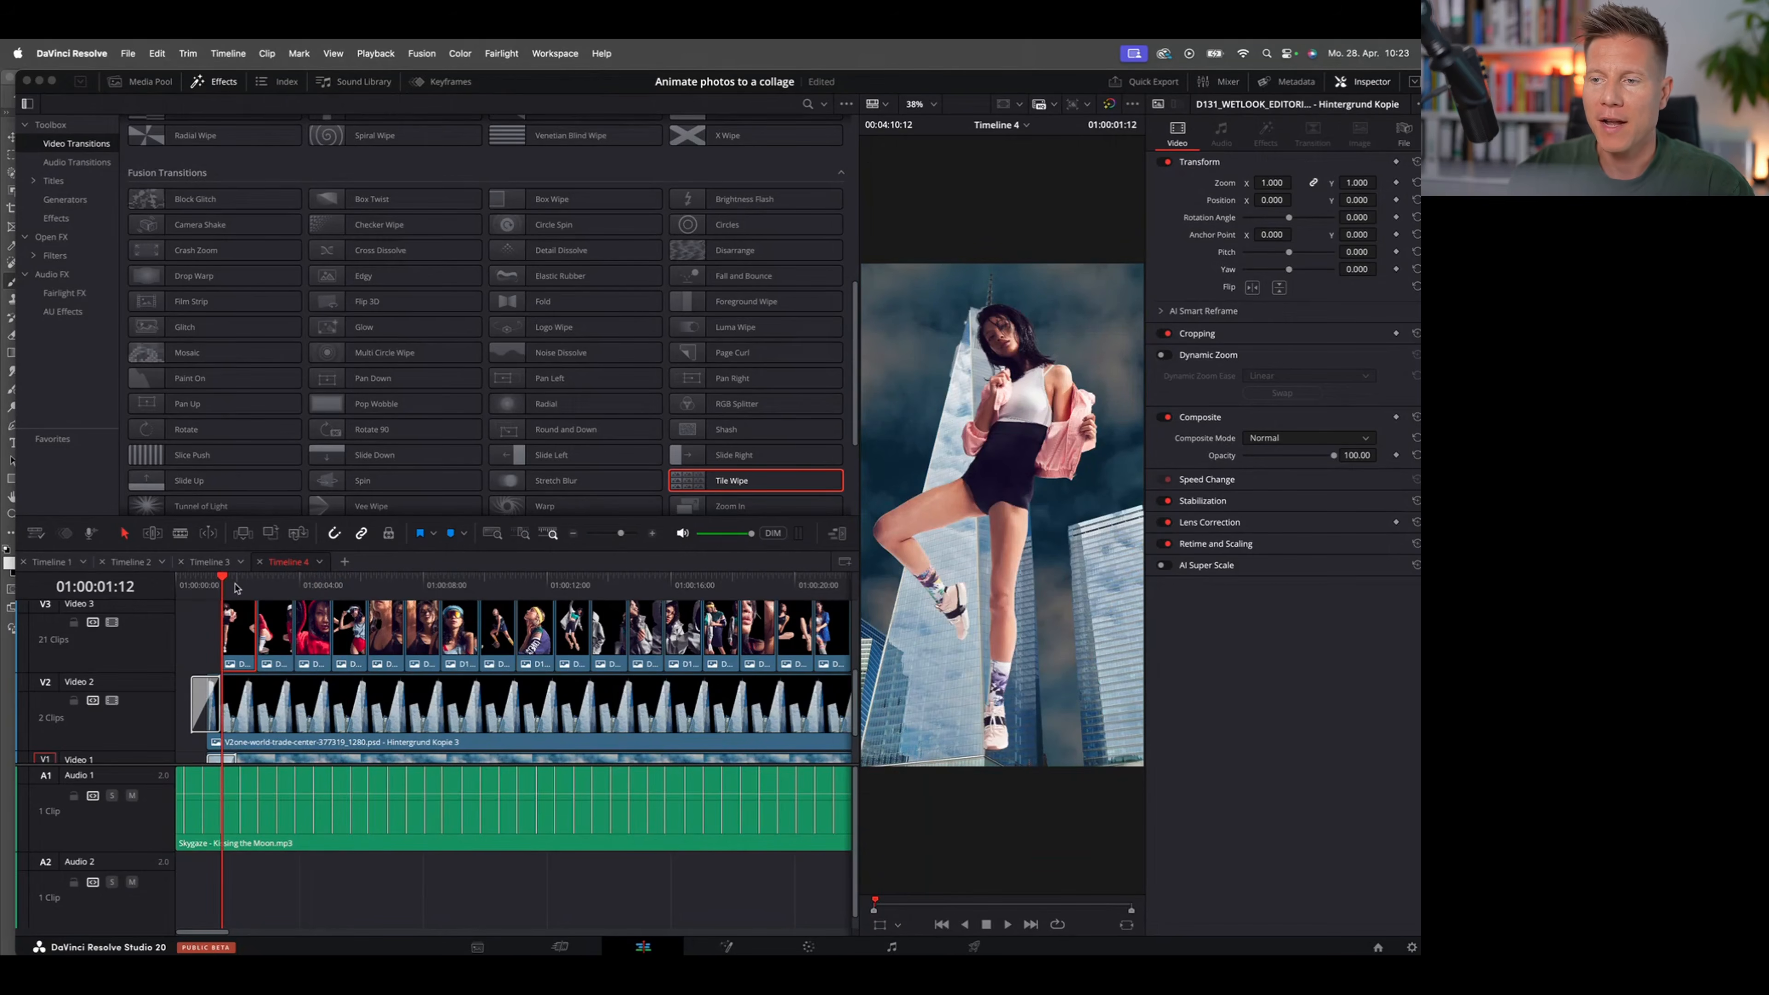
Step: Enable Dynamic Zoom on the first cutout clip on Video 3 and set its ease to Ease In
left_click(195, 631)
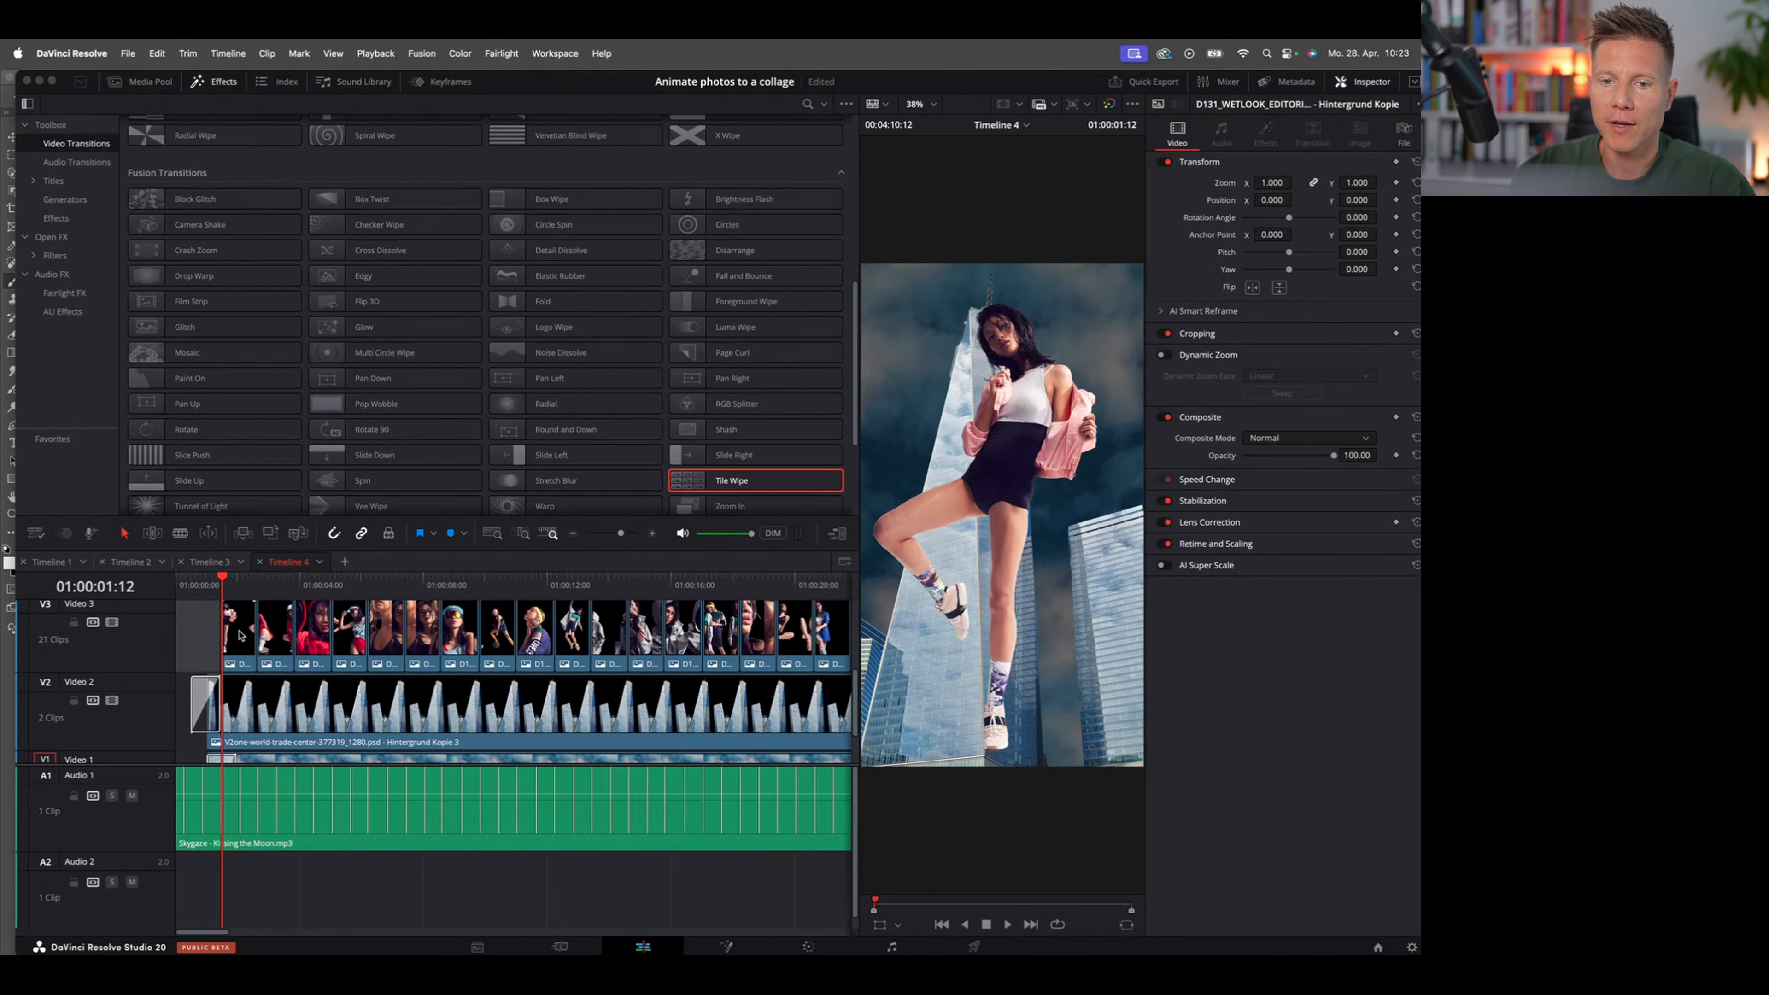
left_click(241, 634)
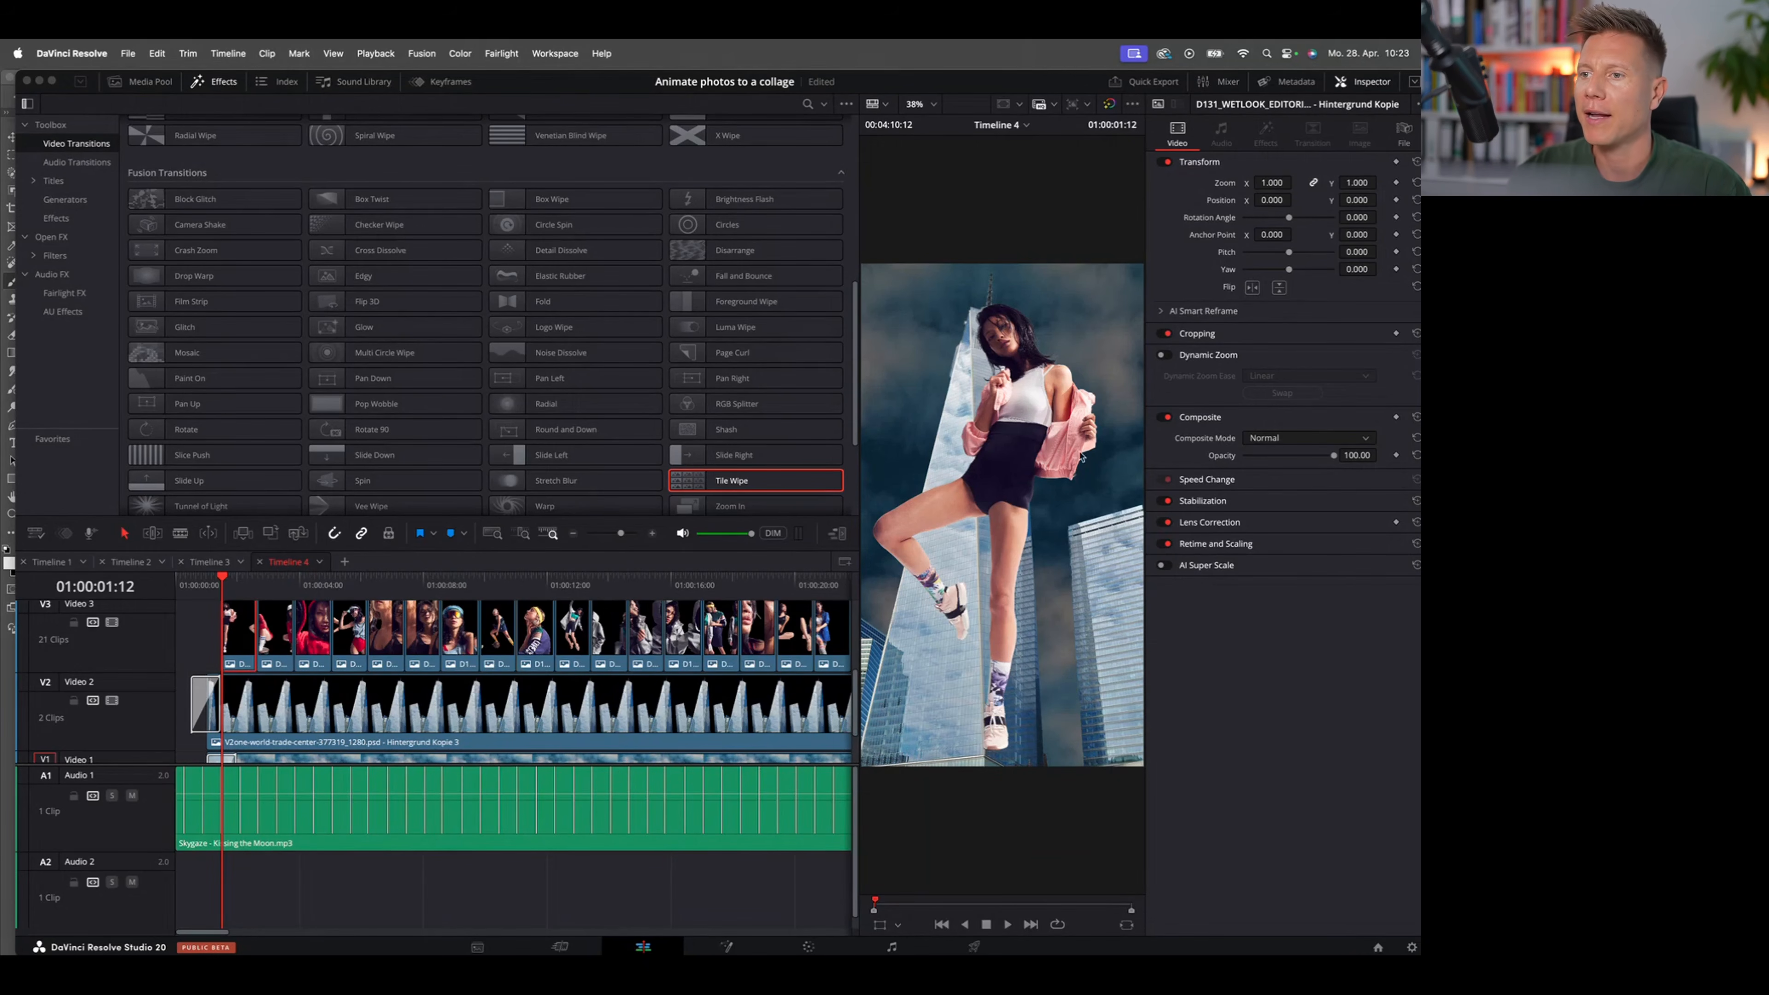
left_click(1361, 84)
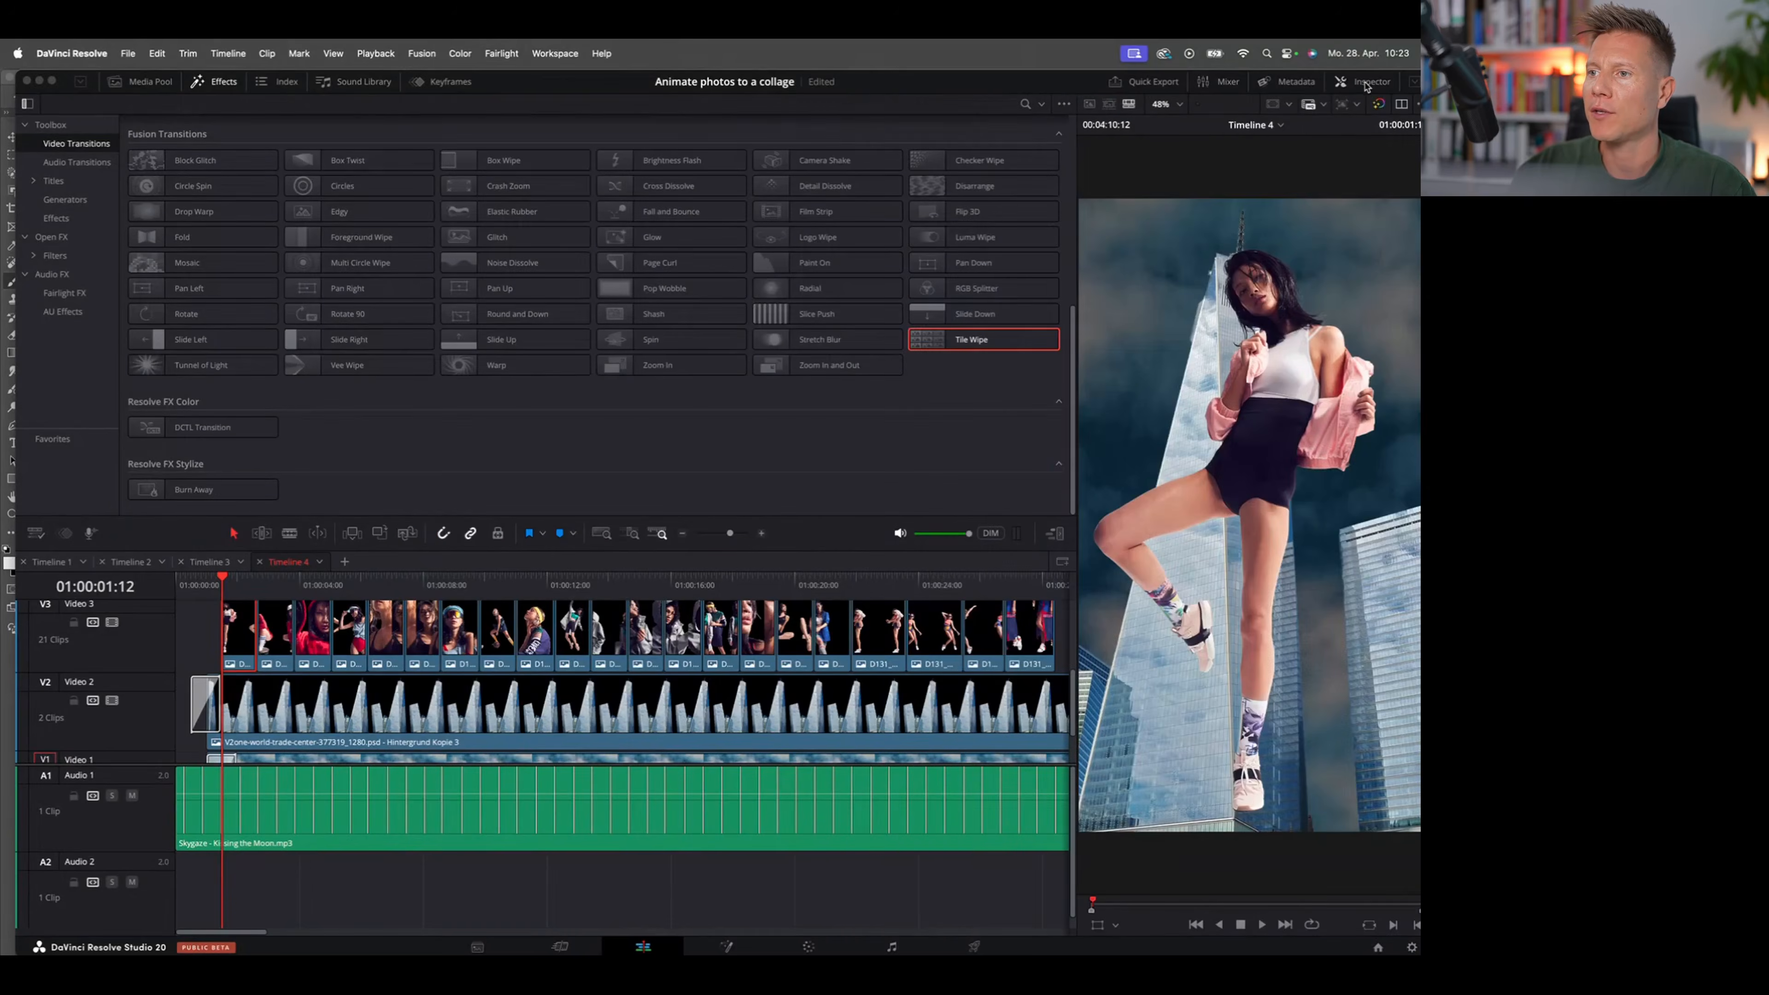
left_click(1368, 87)
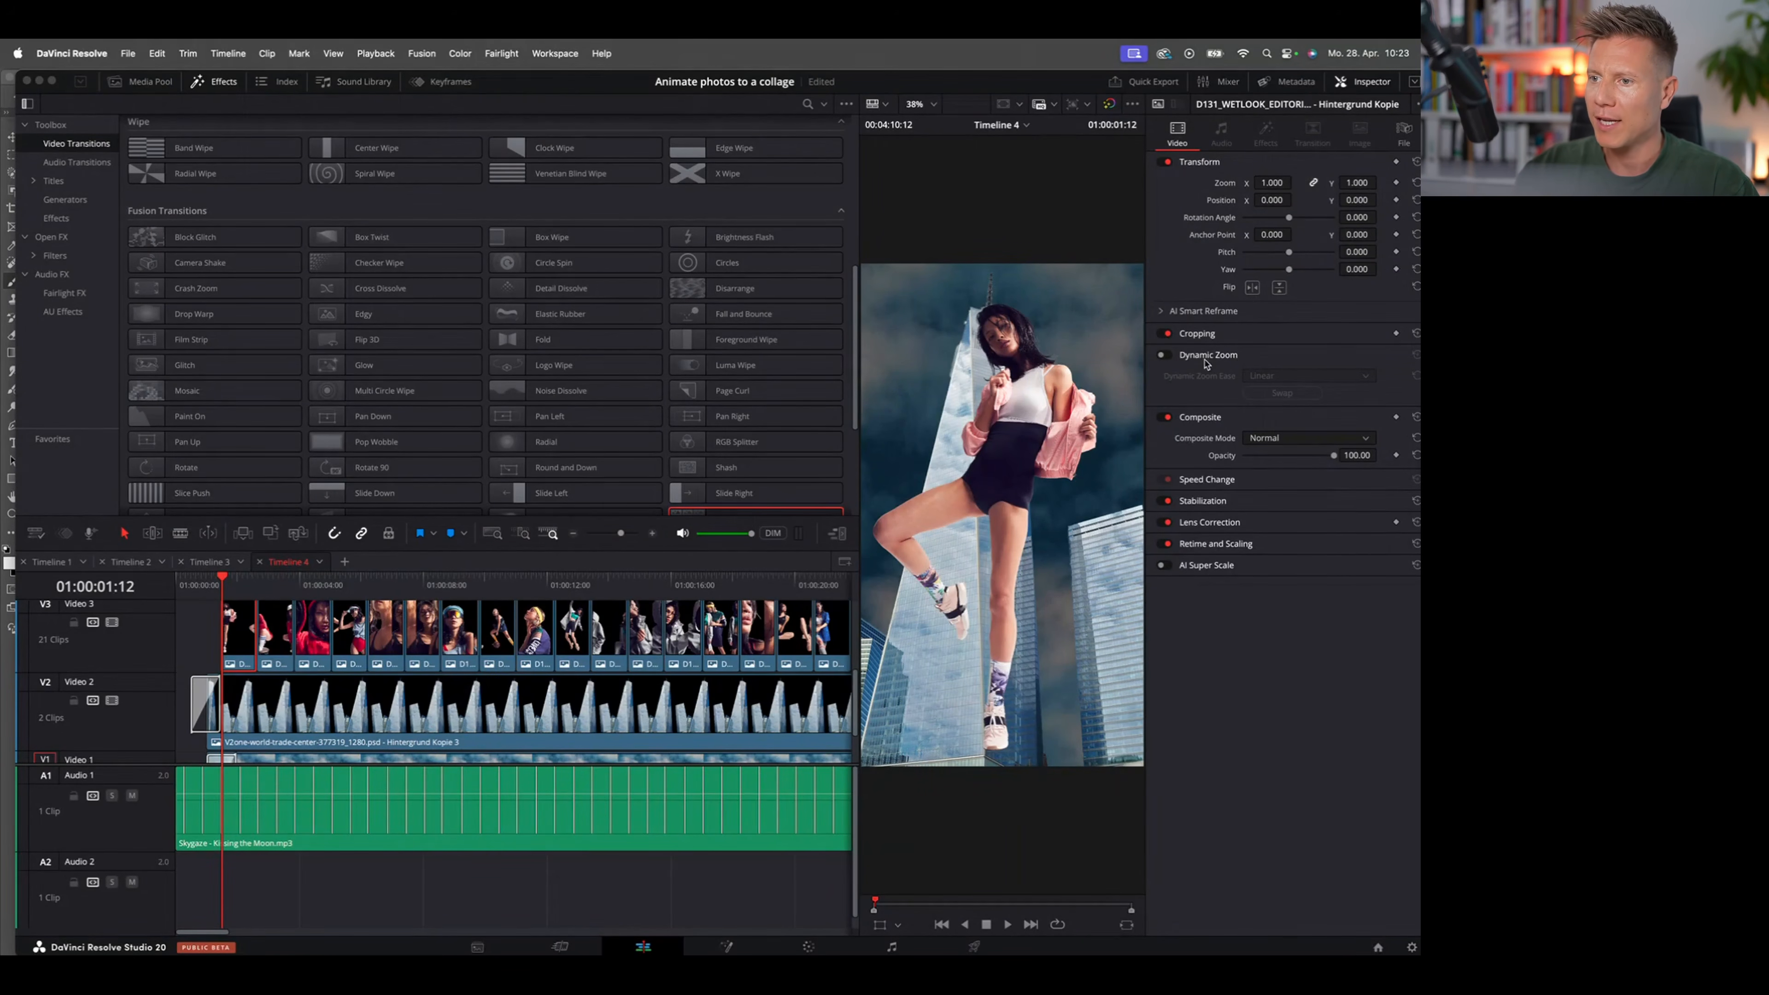
left_click(1162, 355)
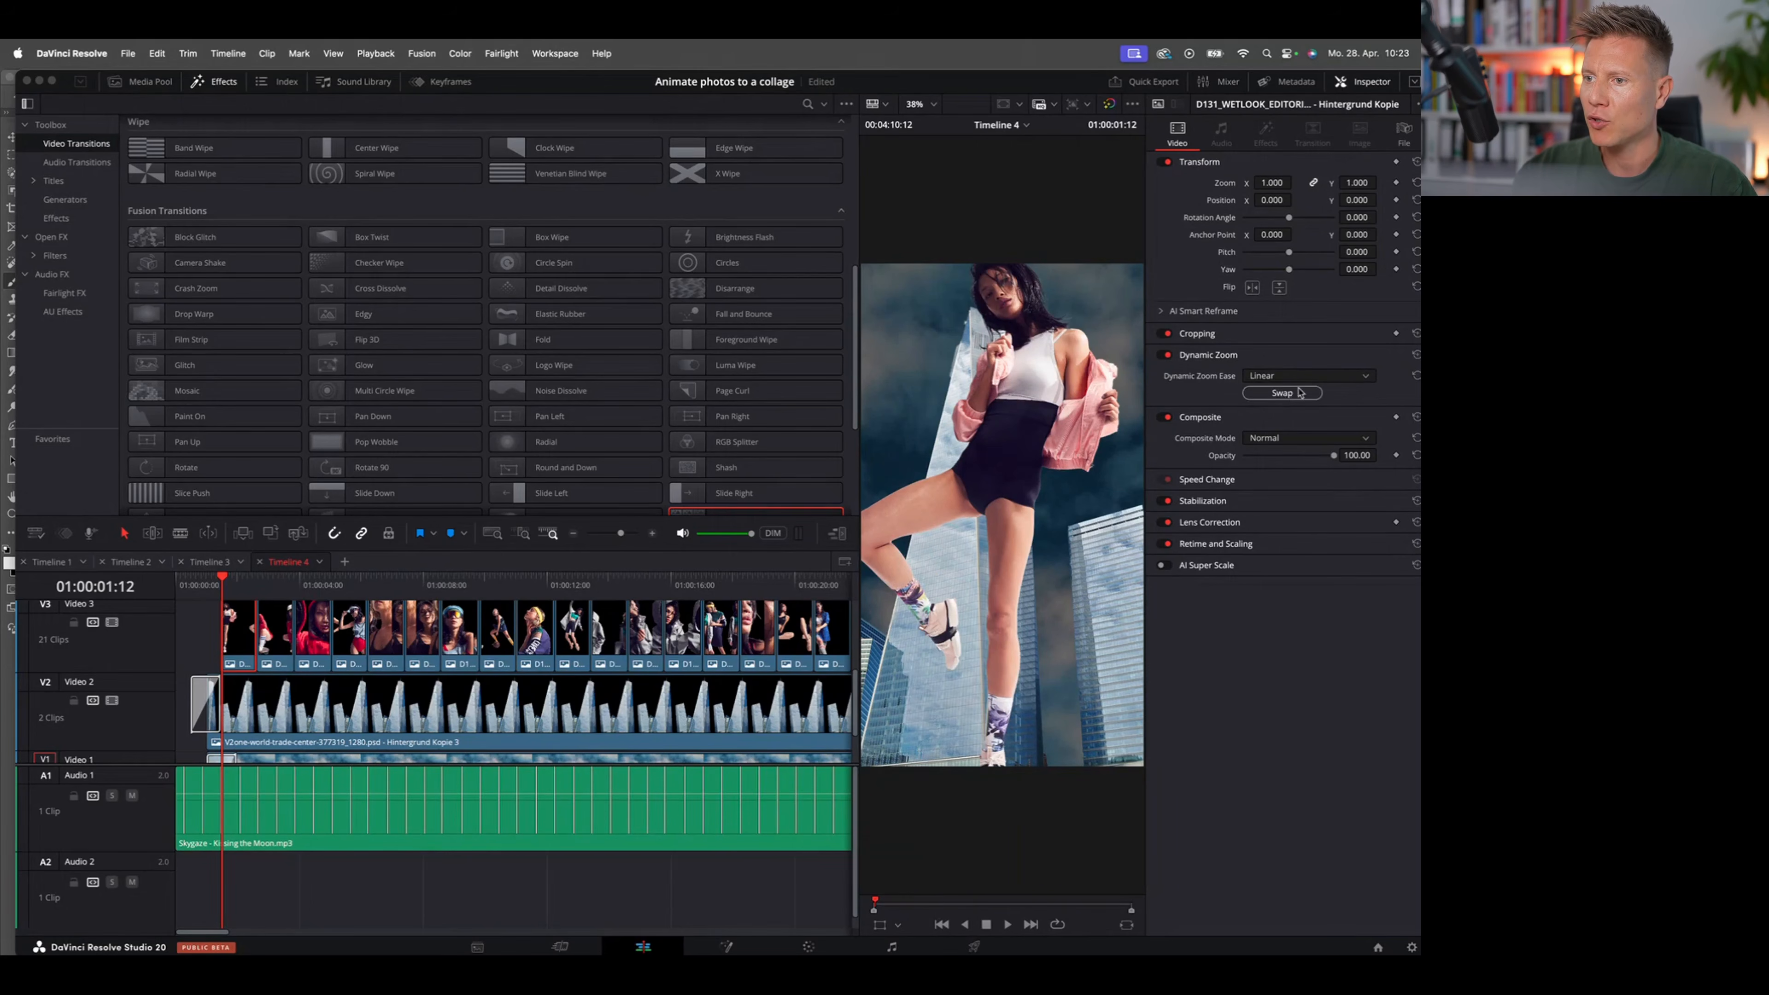
left_click(1340, 379)
left_click(1288, 424)
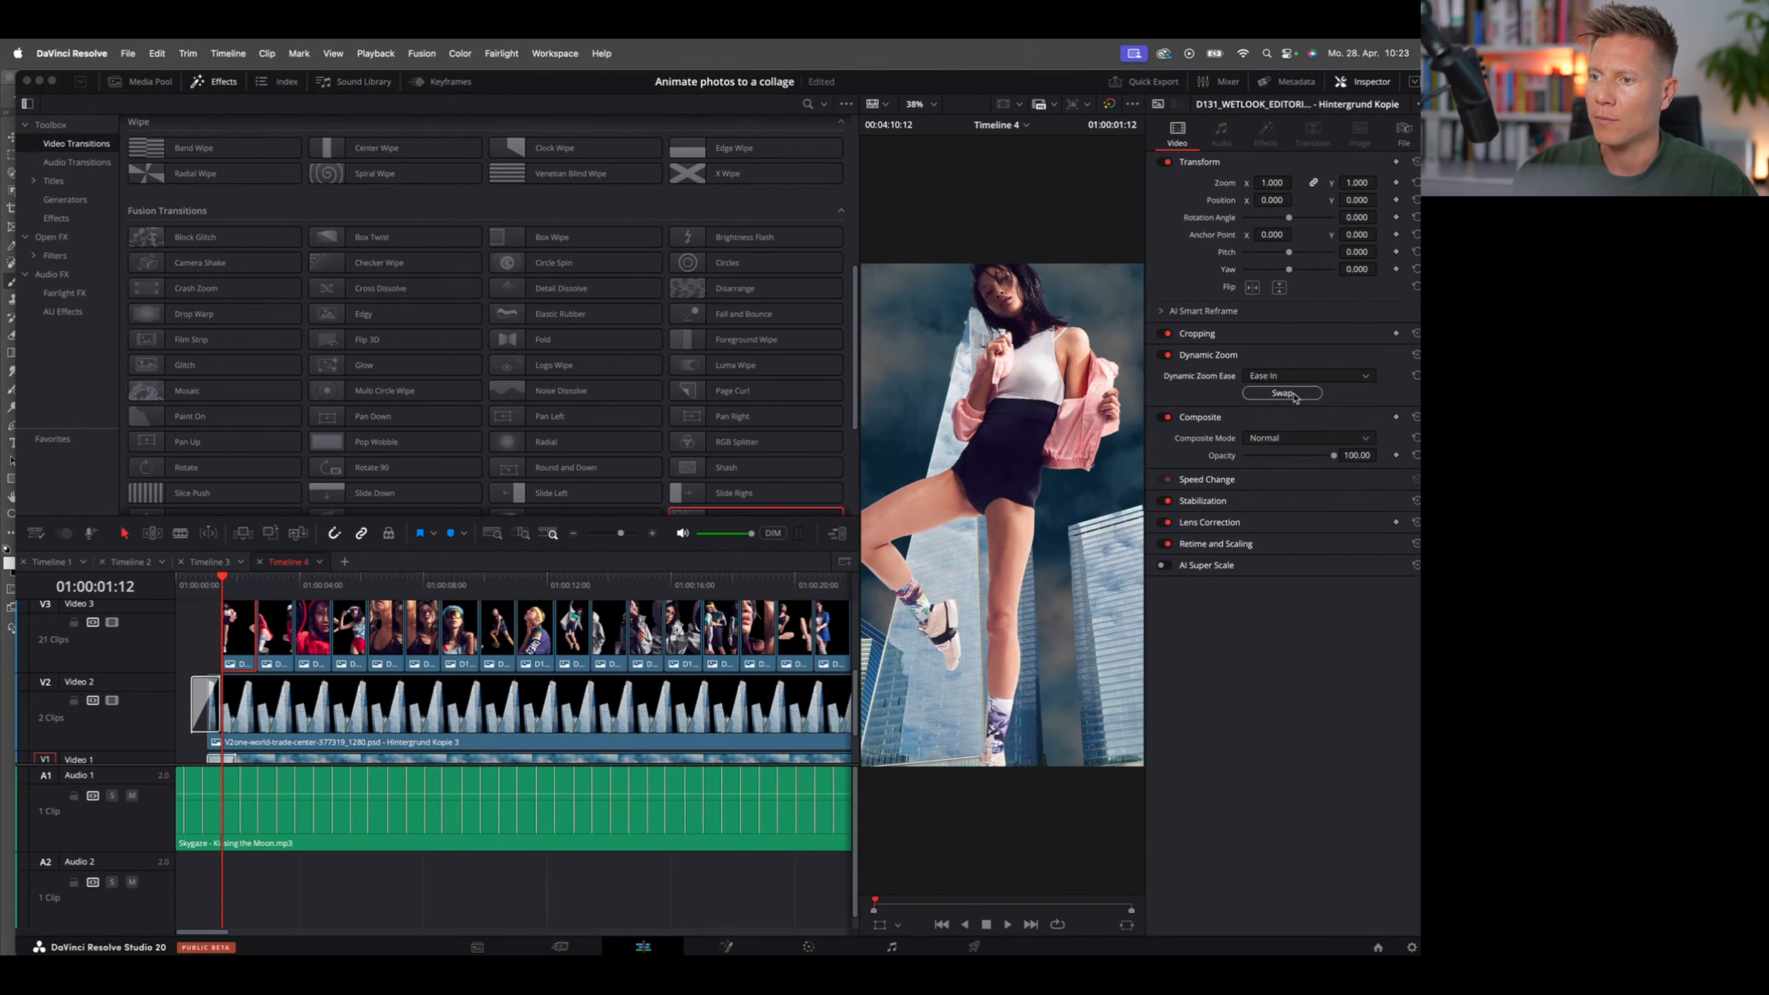
Step: Preview the first cutout's zoom, then enable Dynamic Zoom on the second cutout clip on Video 3 with ease set to Ease In
key("space")
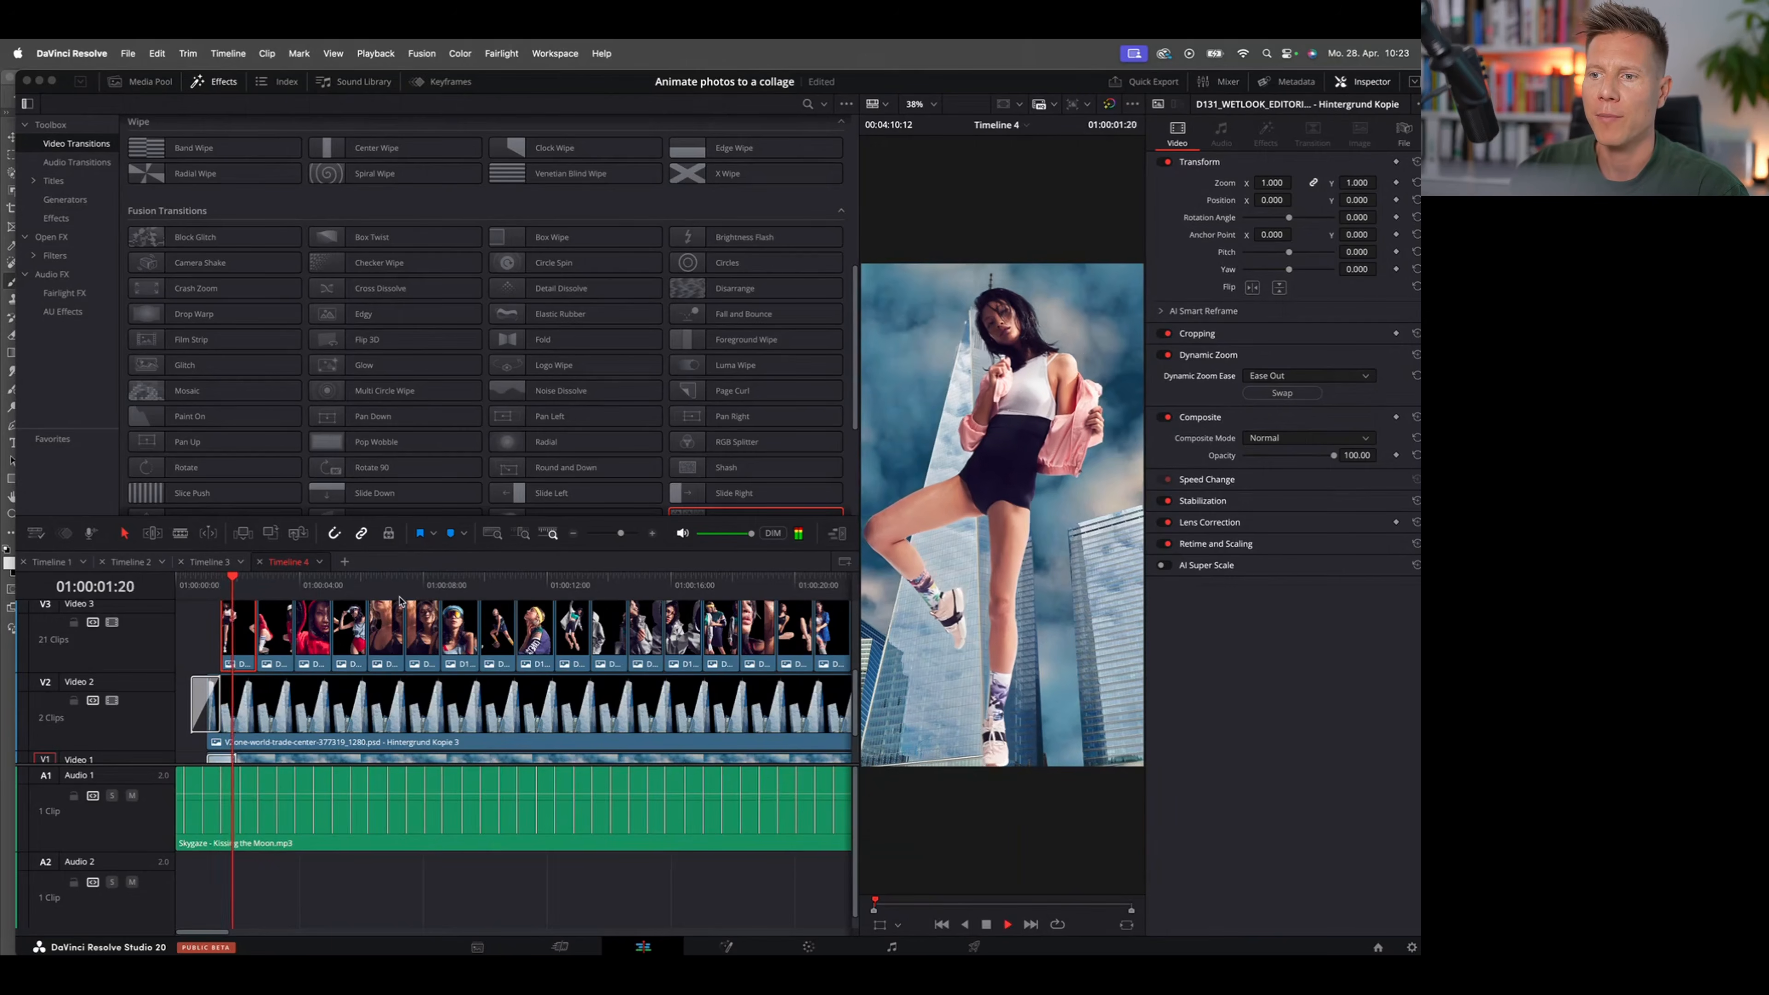
key("space")
left_click(277, 625)
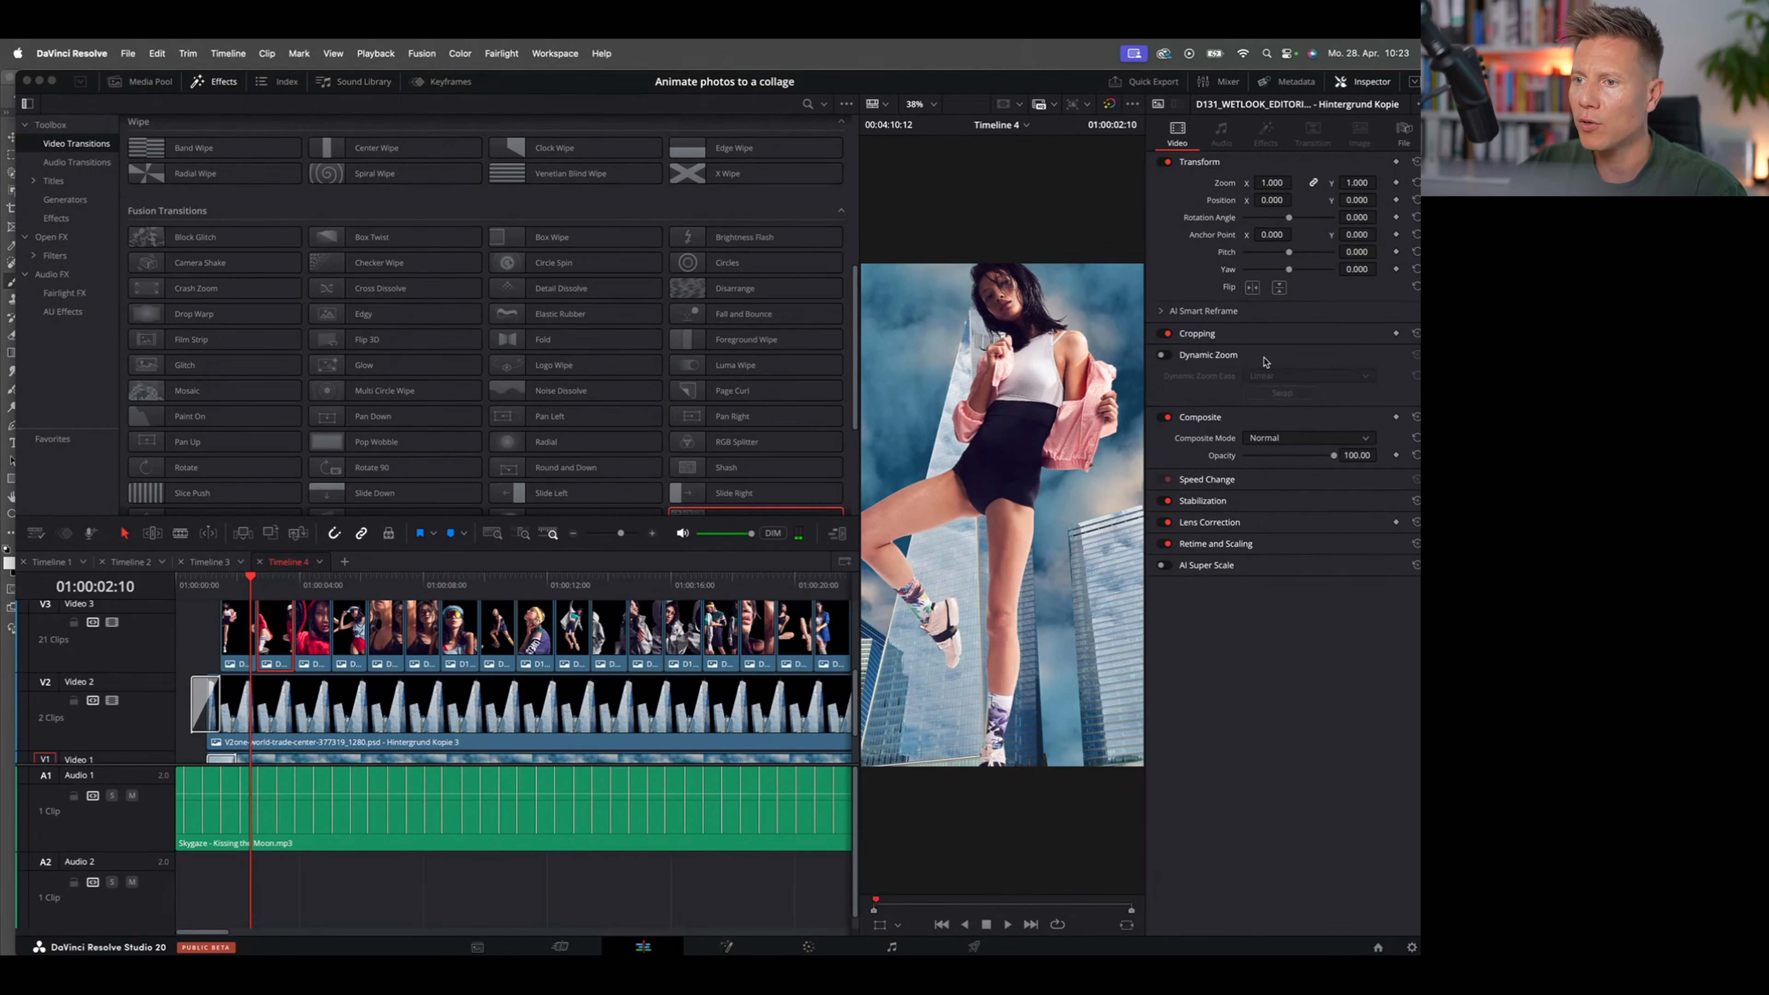
left_click(1162, 355)
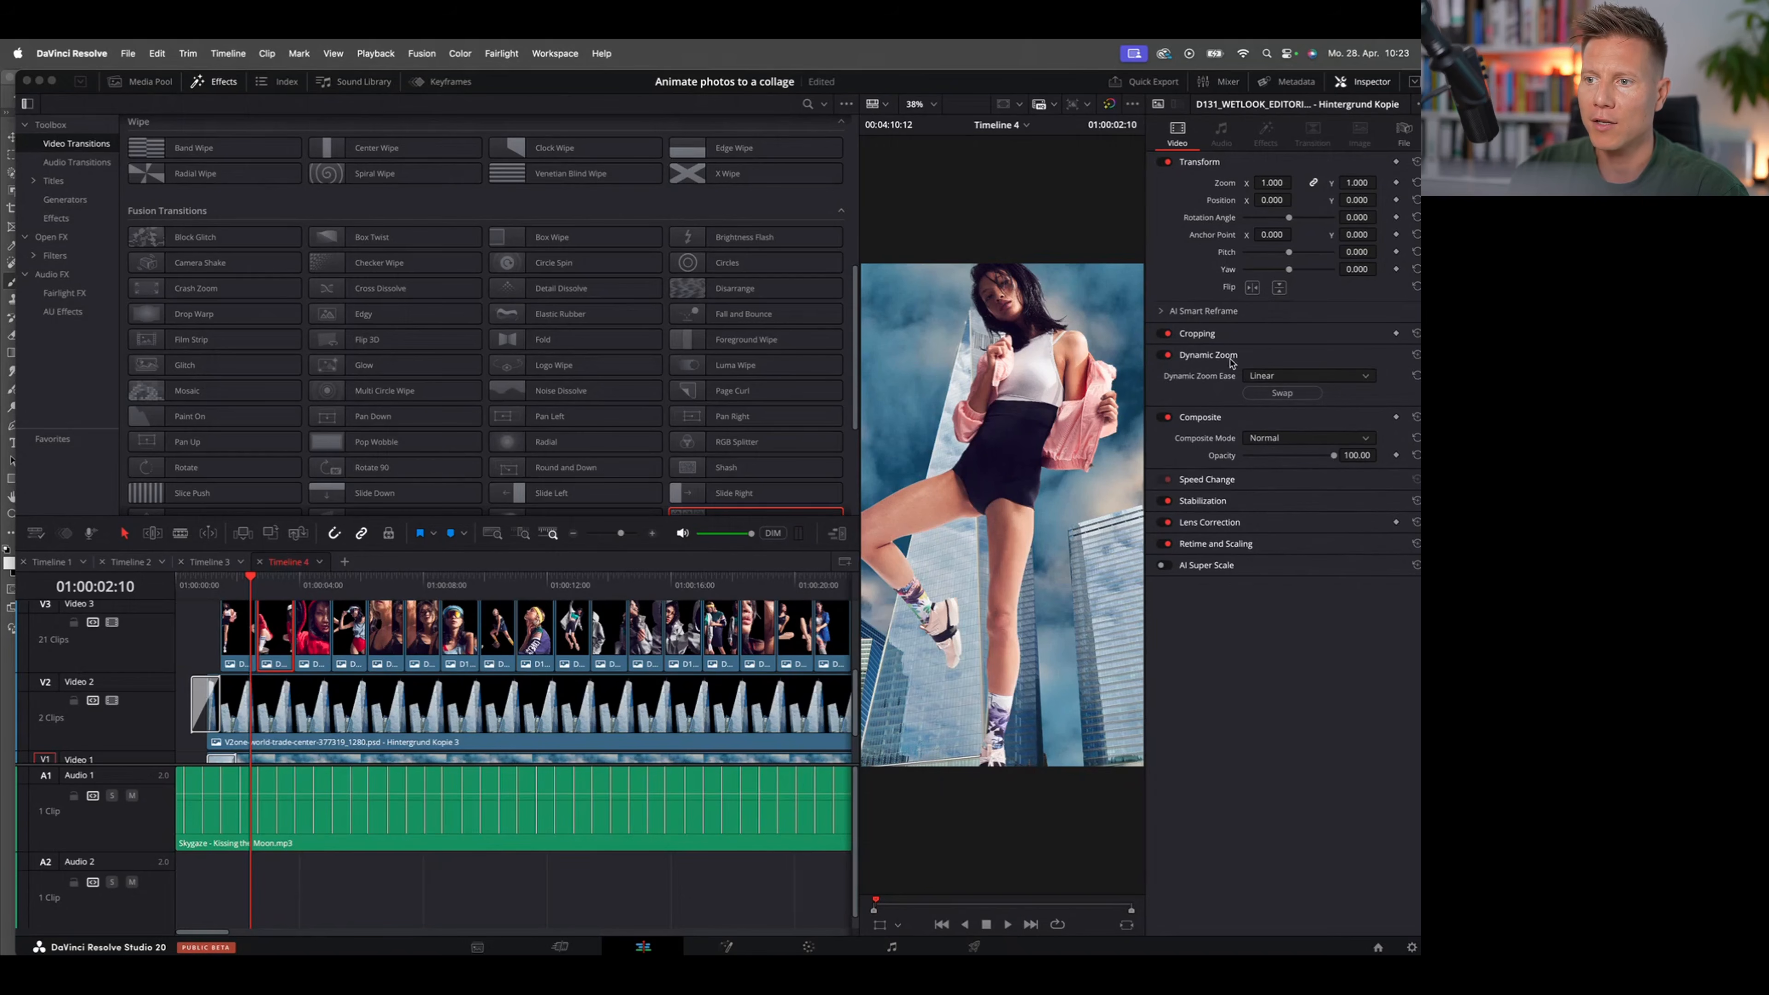
left_click(1308, 376)
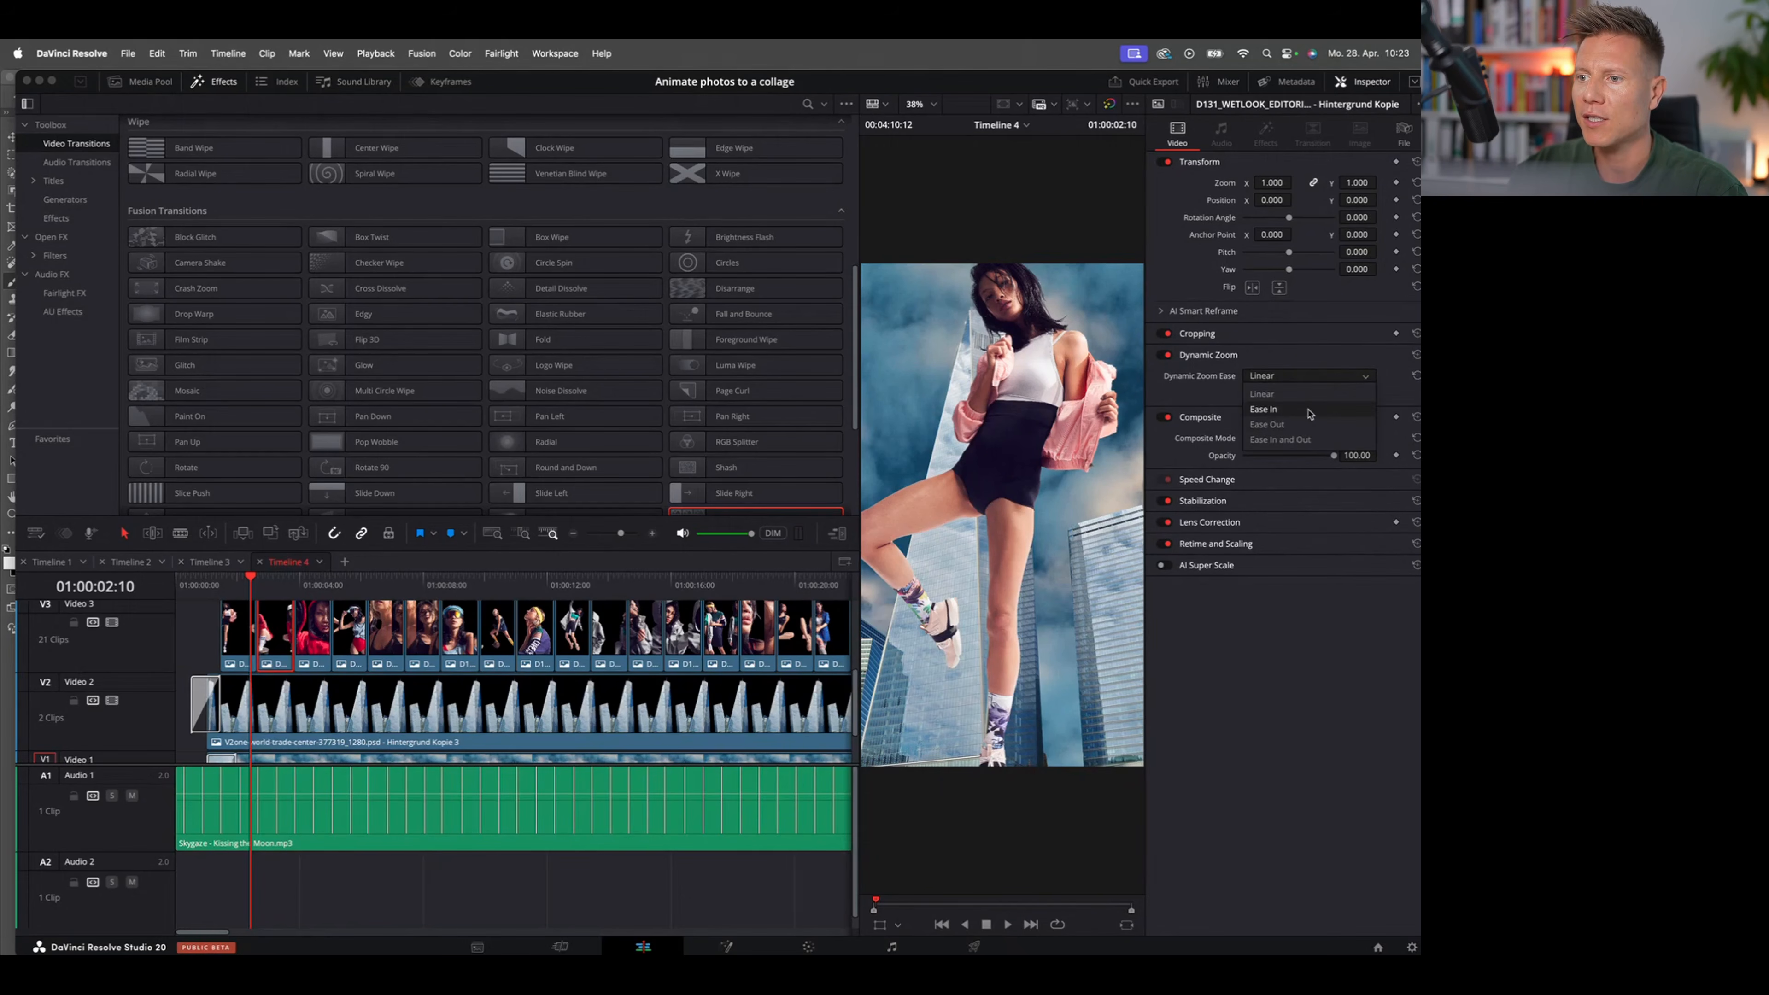
left_click(1275, 406)
Step: Enable Dynamic Zoom on the third cutout clip on Video 3 and set its ease to Ease Out
left_click(314, 622)
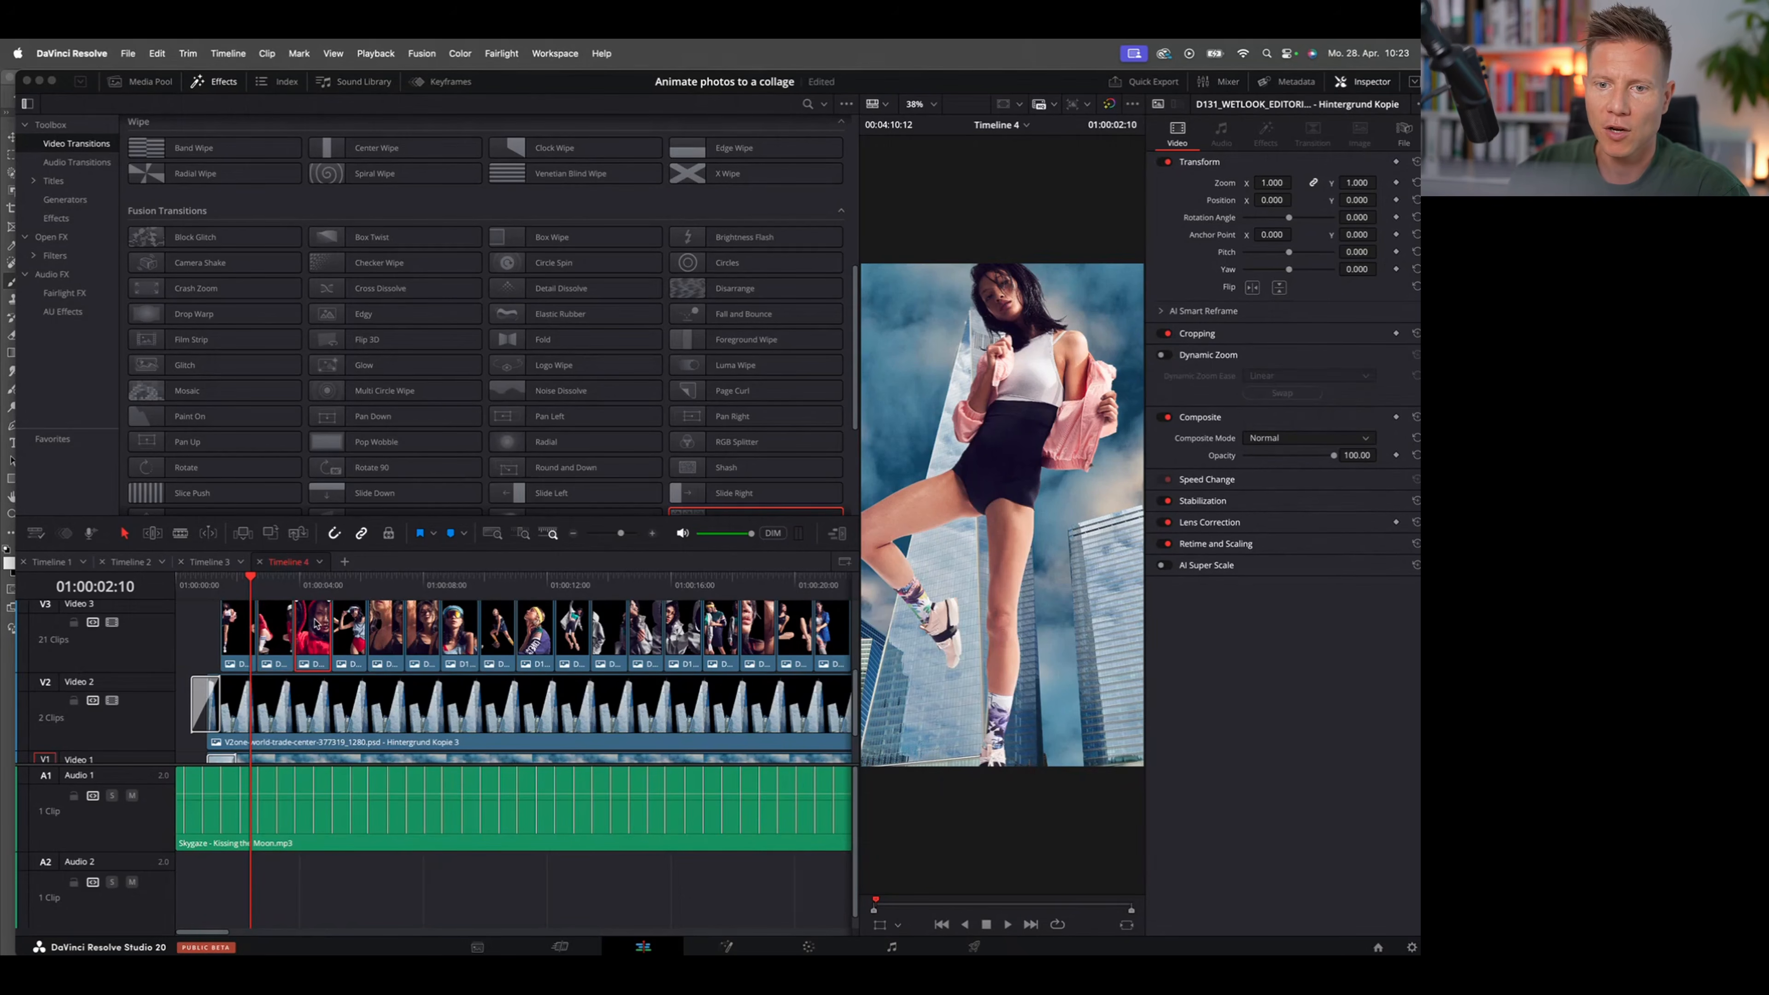
left_click(1162, 355)
left_click(1288, 376)
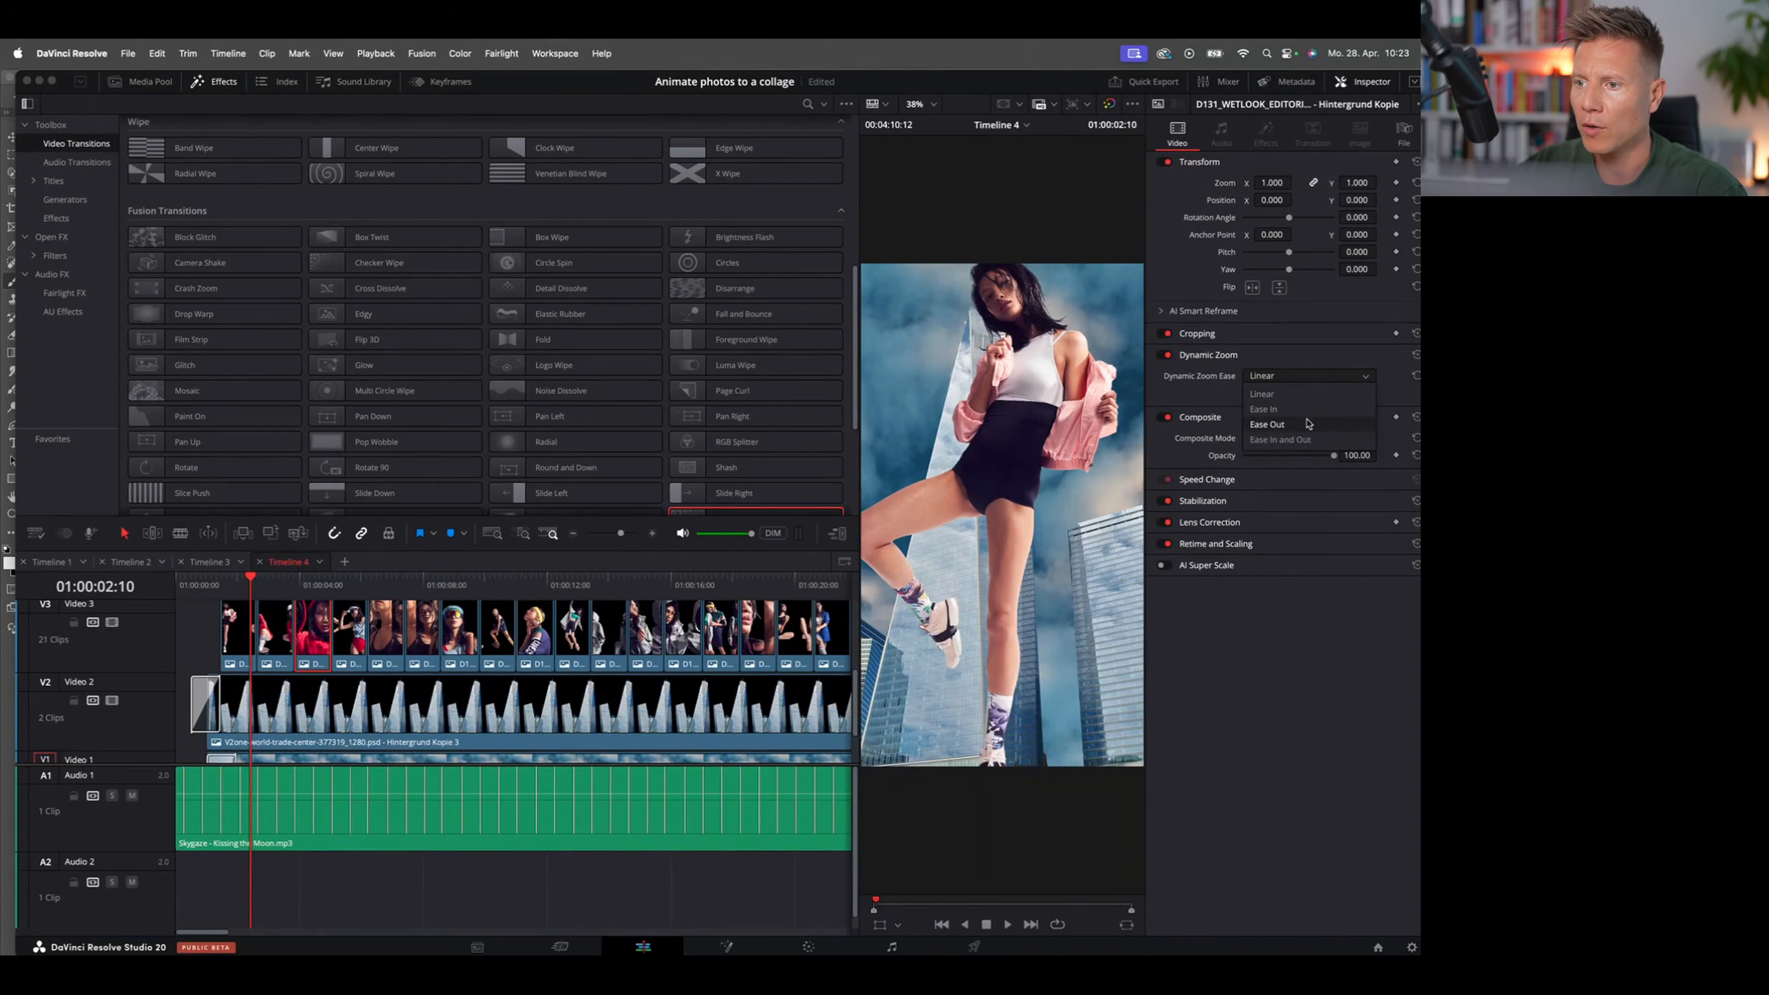
left_click(1274, 406)
Step: Enable Dynamic Zoom with Ease In on the fourth cutout clip on Video 3 and turn Dynamic Zoom on for the fifth
left_click(356, 619)
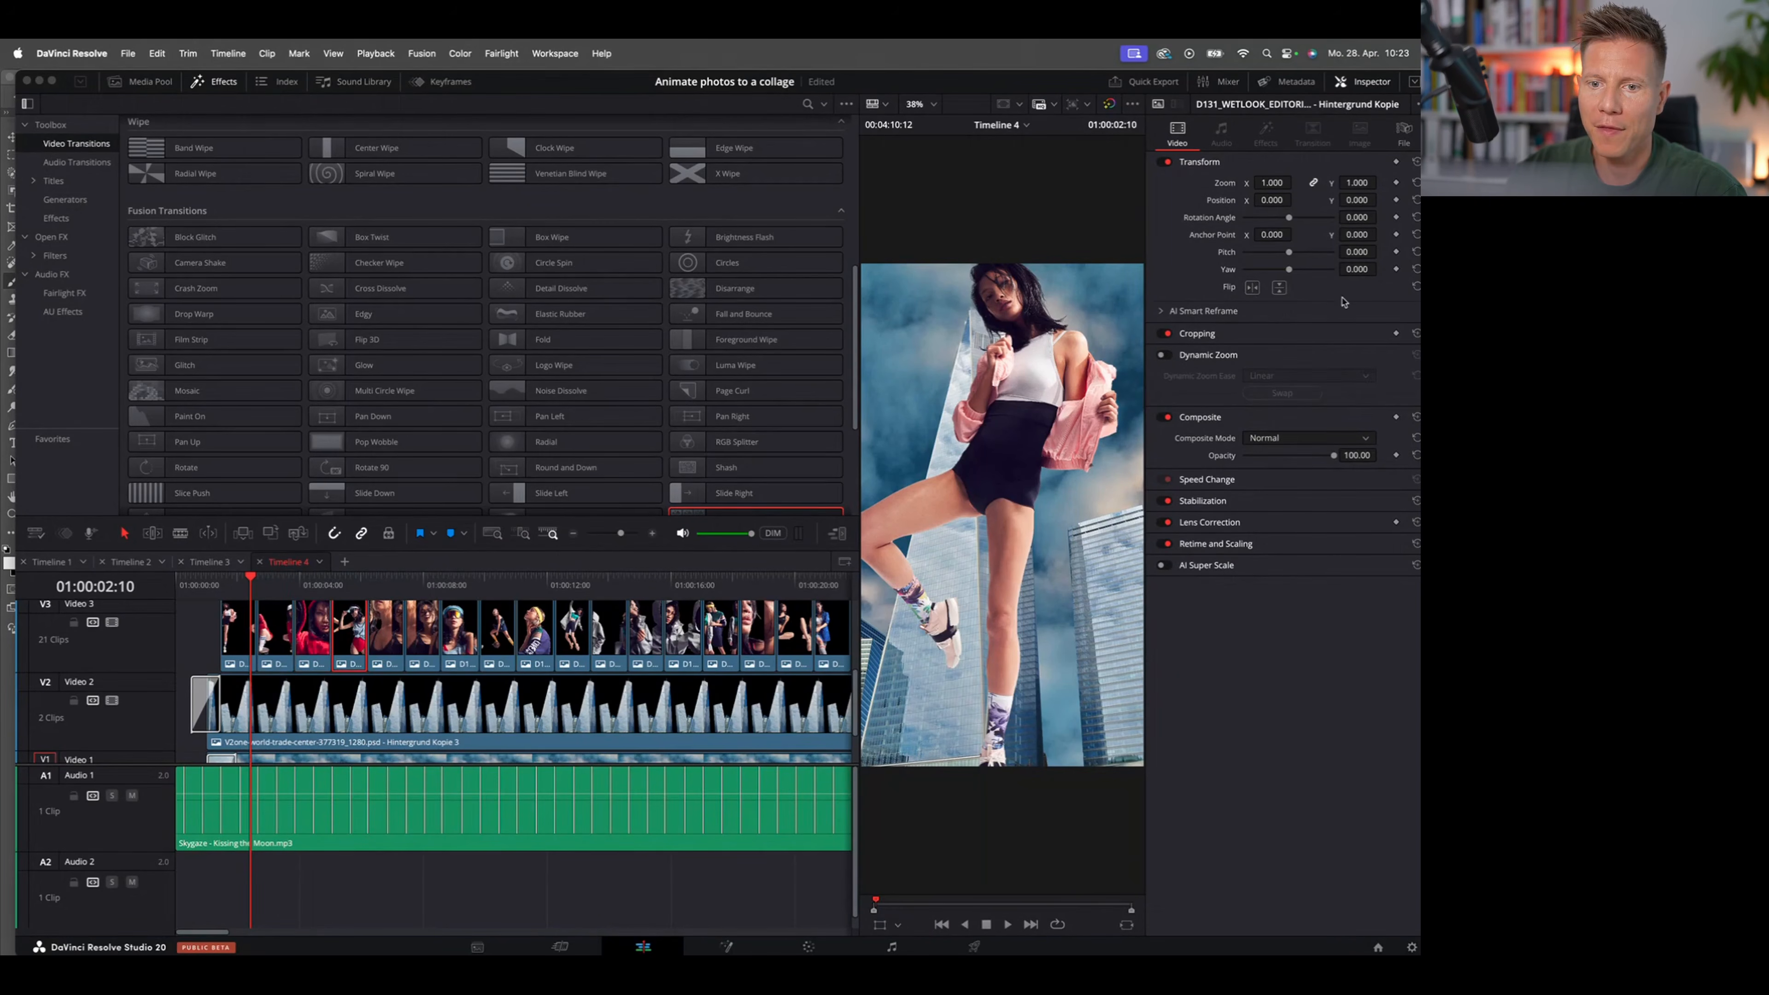
left_click(1164, 355)
left_click(1304, 376)
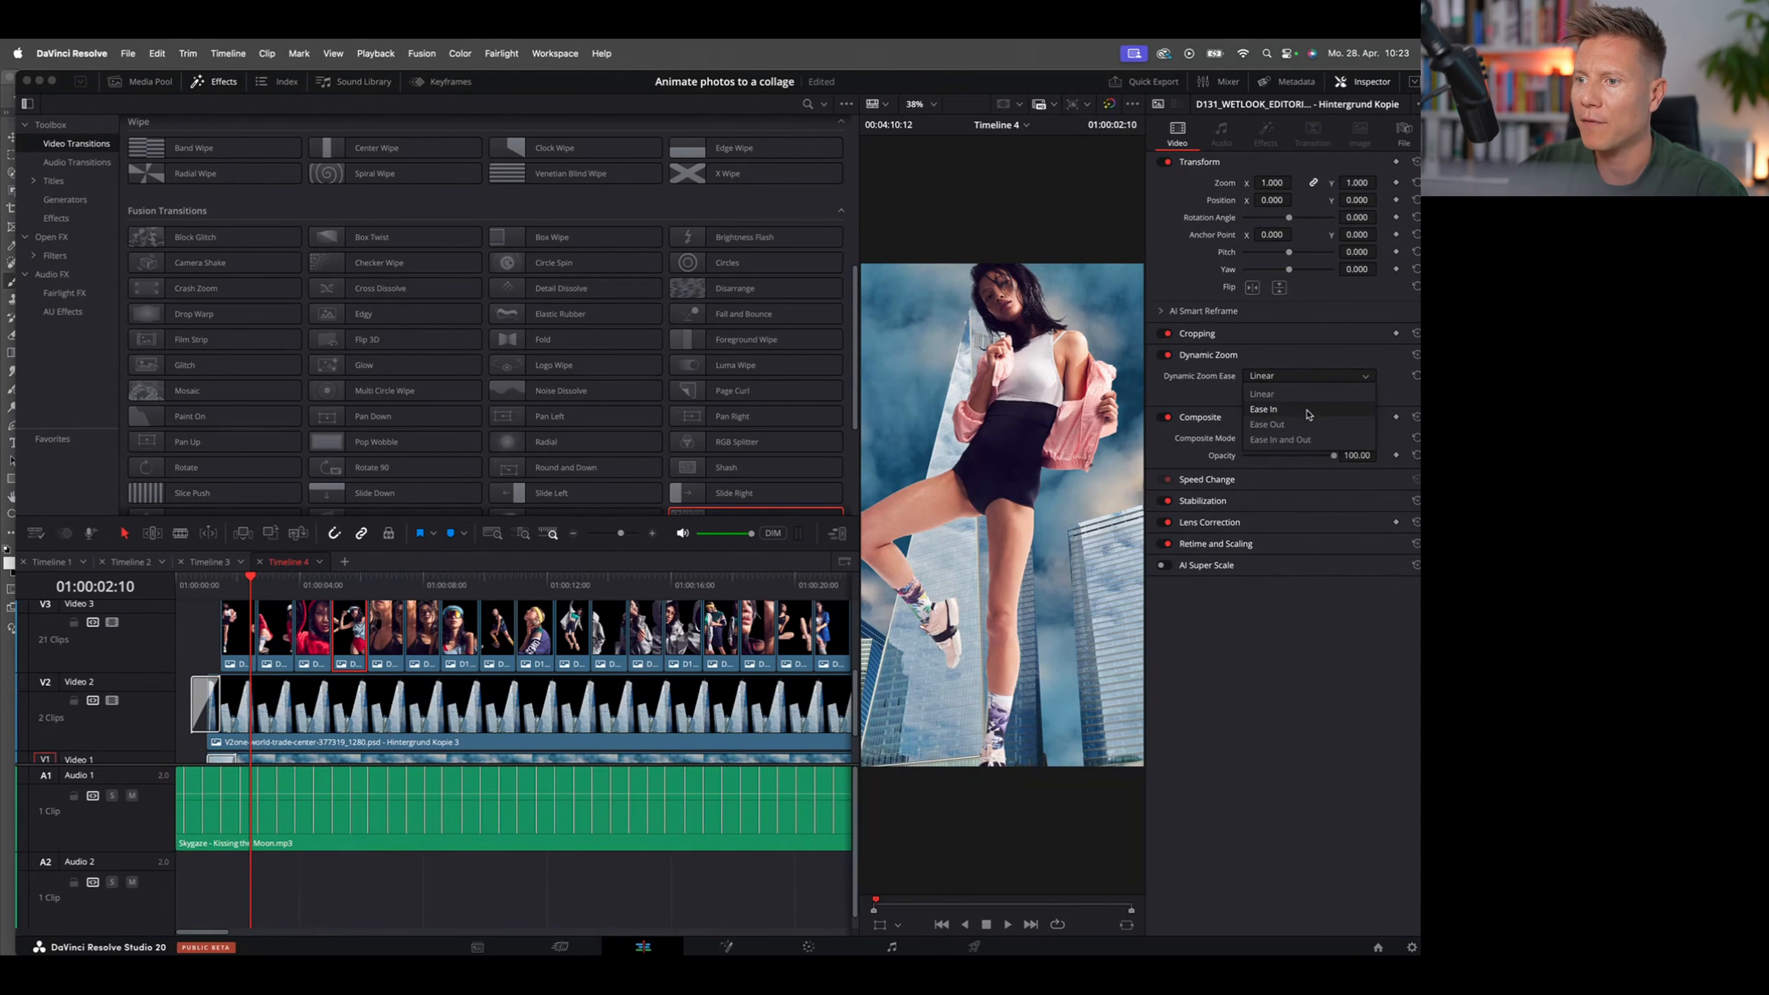
left_click(1309, 407)
left_click(395, 627)
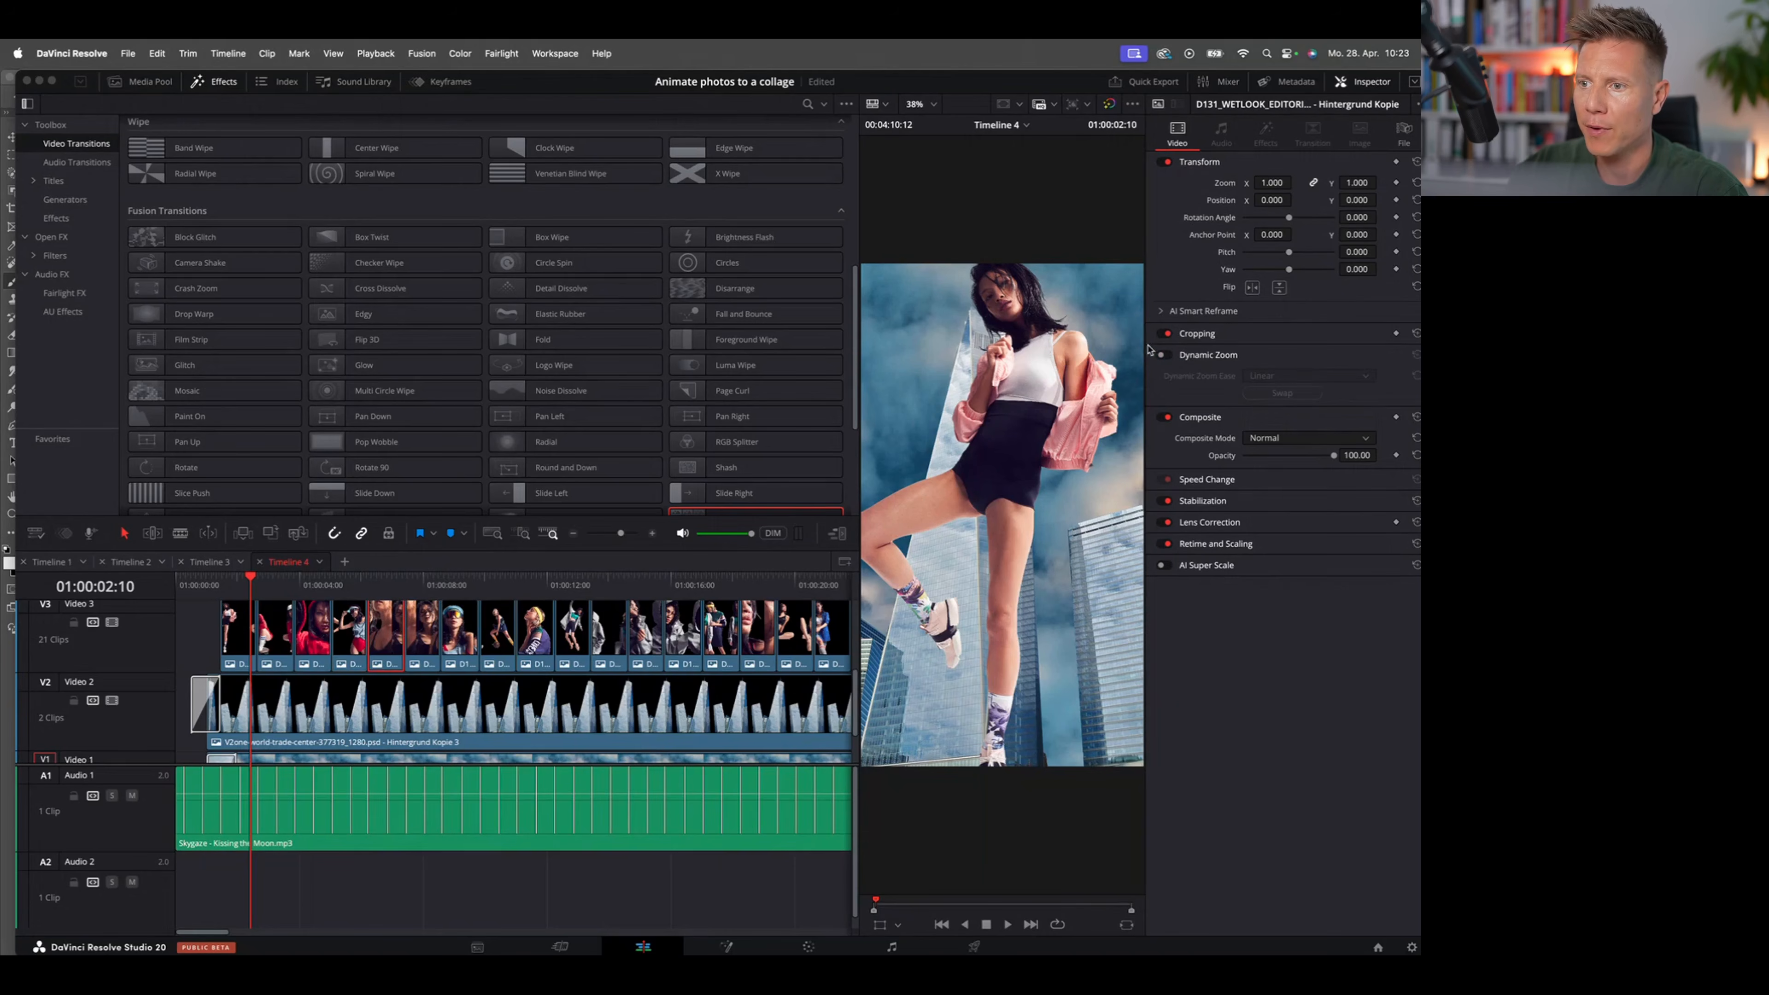
left_click(1164, 355)
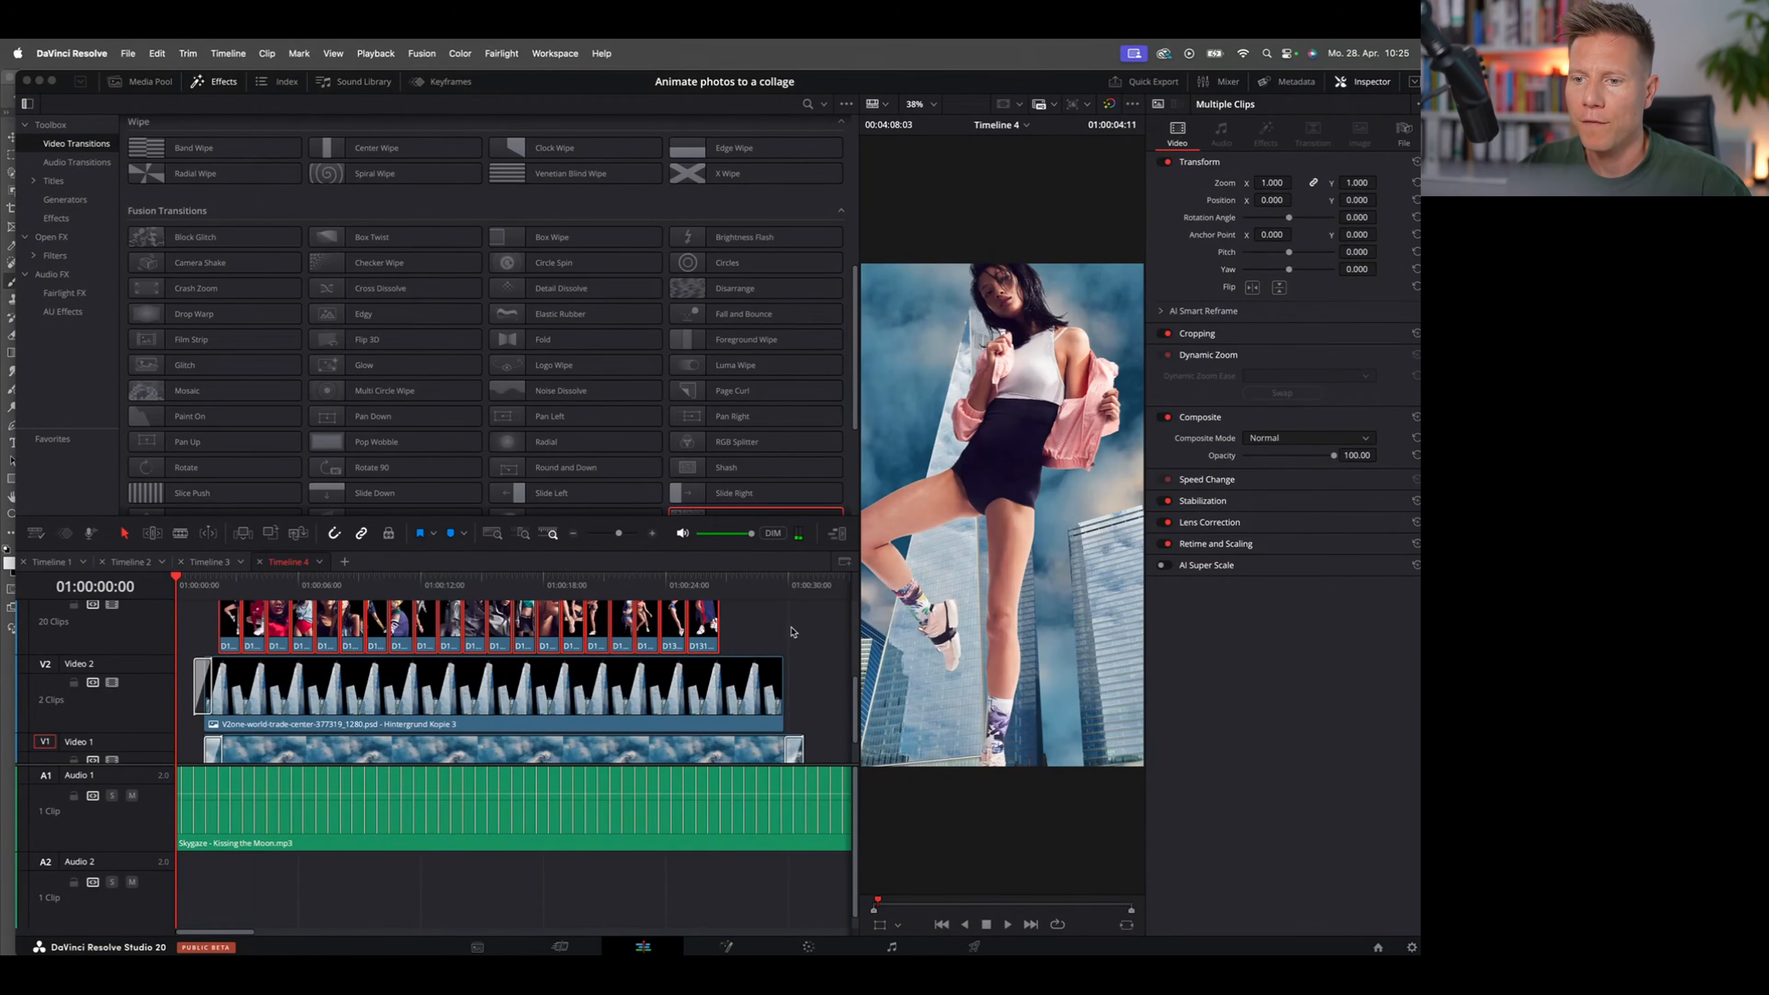
Step: Try a Tile Wipe at the cut between the second and third cutouts on Video 3, then replace it with Slide Left
left_click(796, 634)
left_click_drag(266, 584, 199, 590)
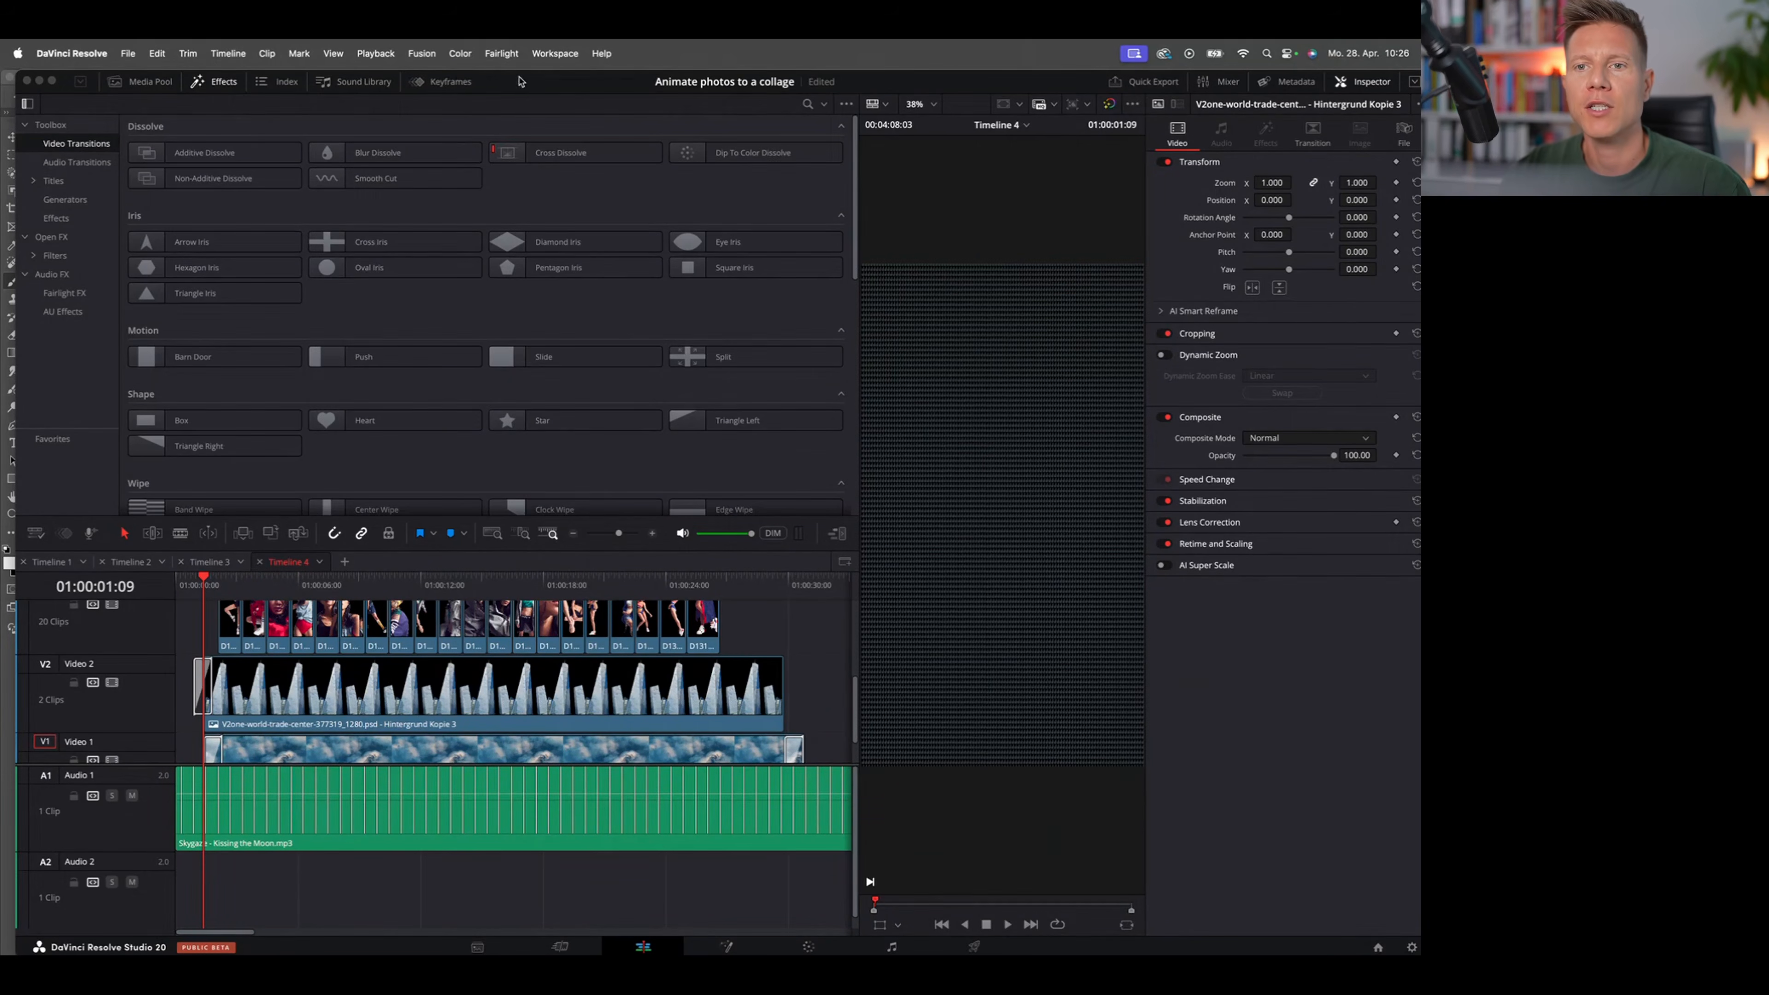
left_click_drag(556, 84, 546, 82)
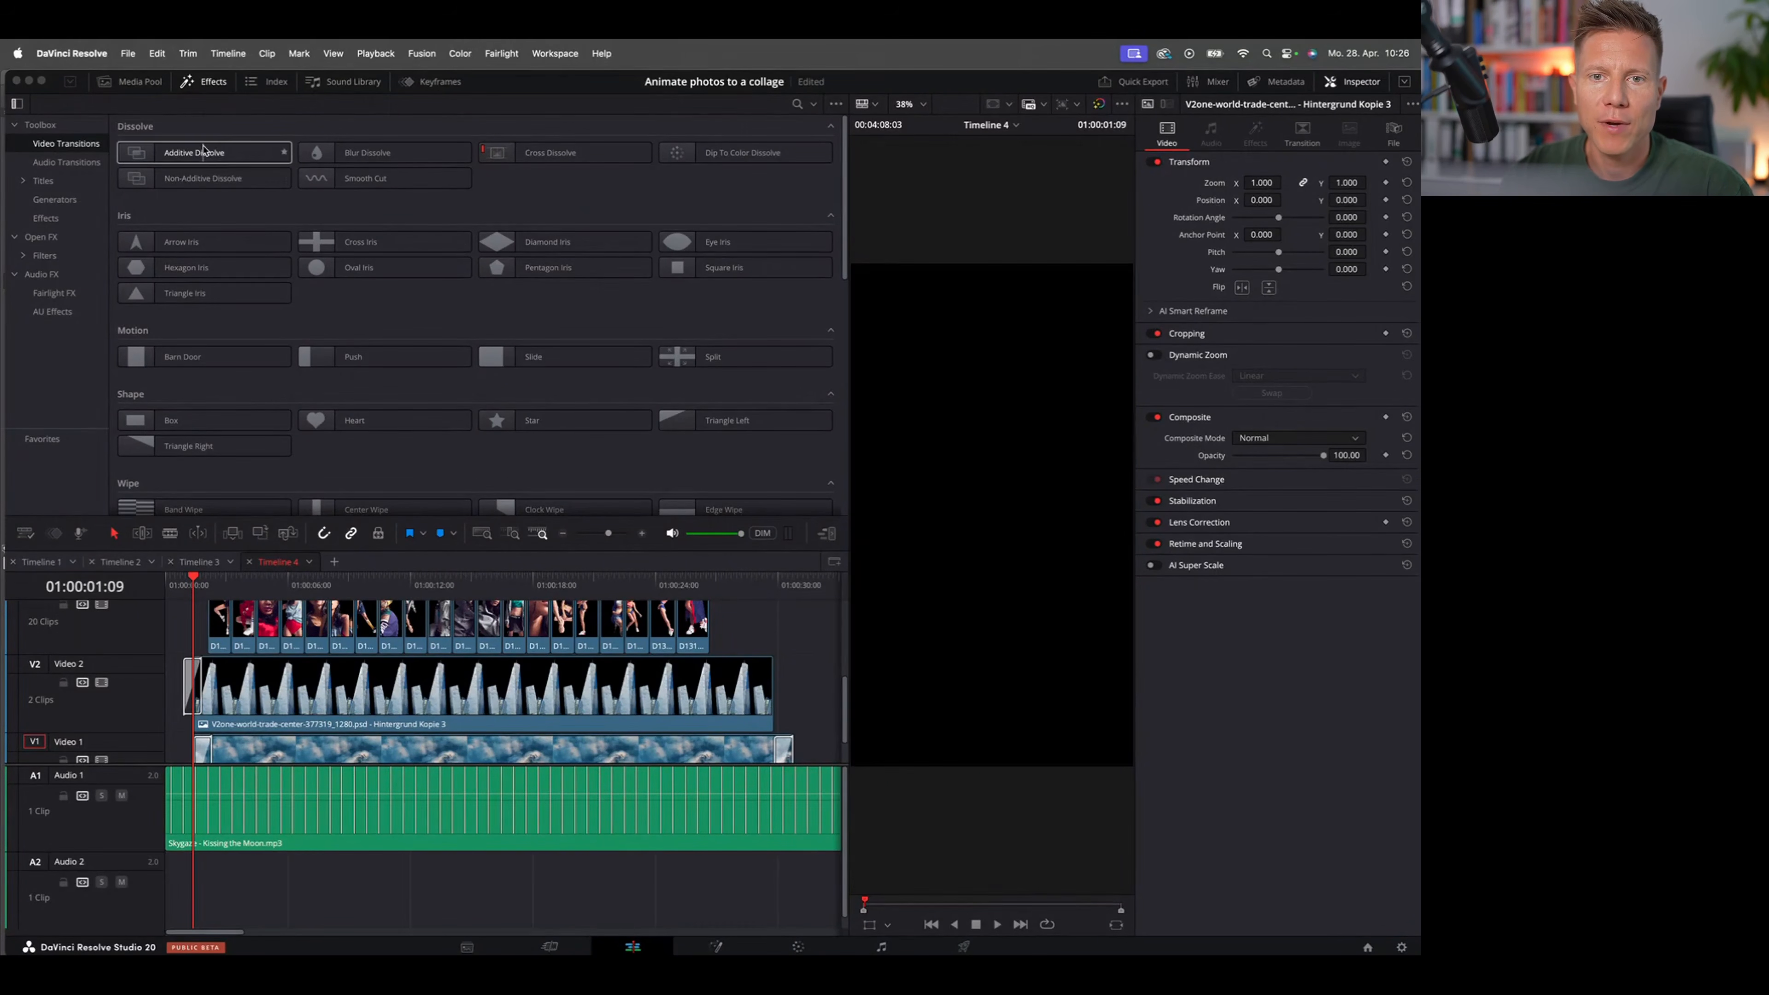
scroll(473, 275, "down", 5)
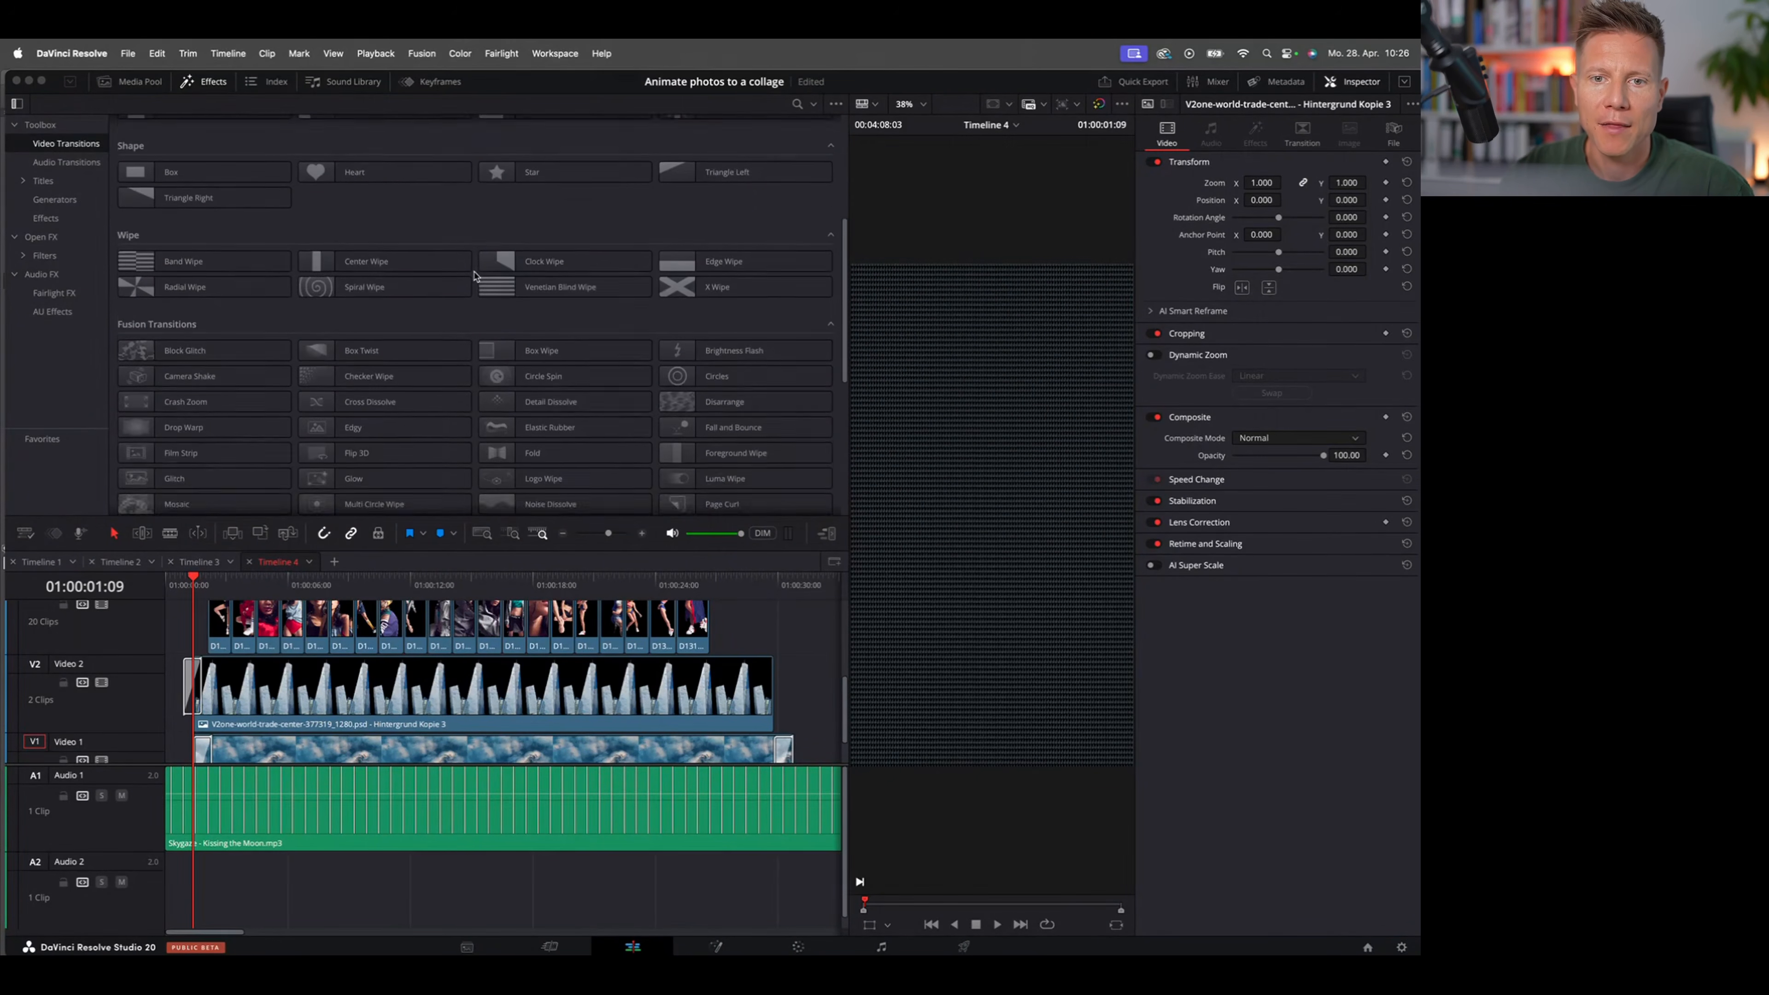
scroll(473, 279, "down", 1)
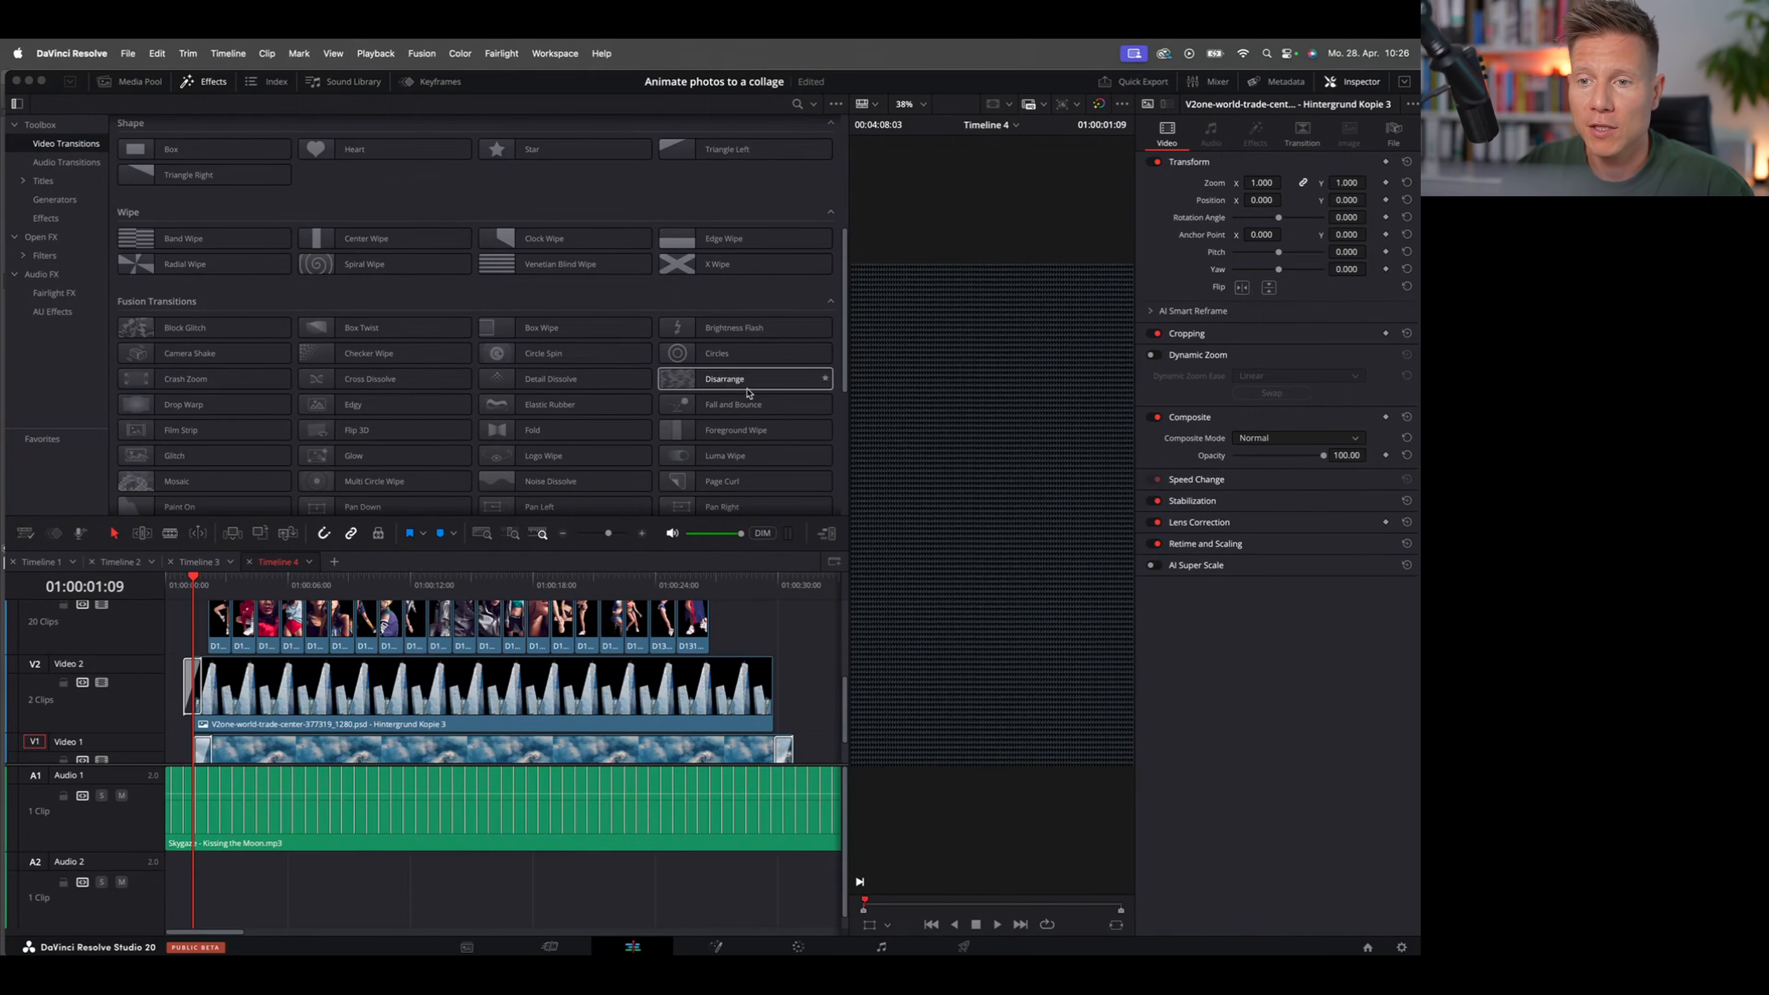
scroll(747, 390, "down", 3)
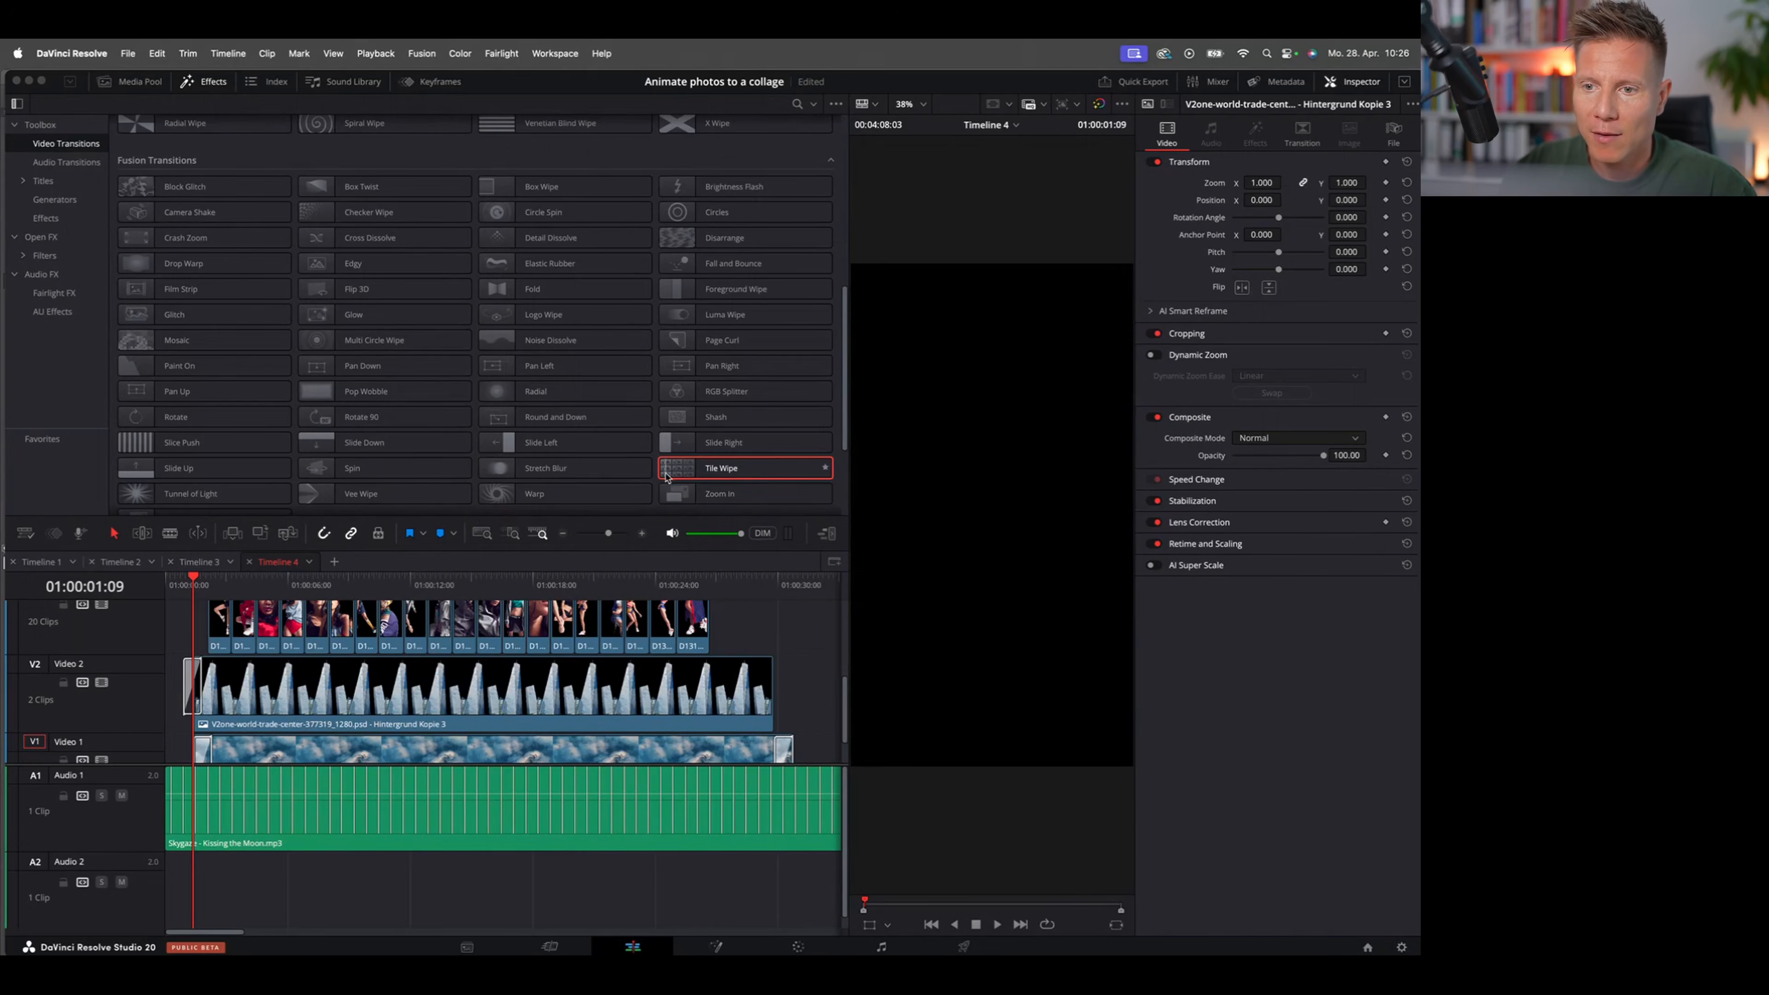
left_click_drag(681, 474, 258, 627)
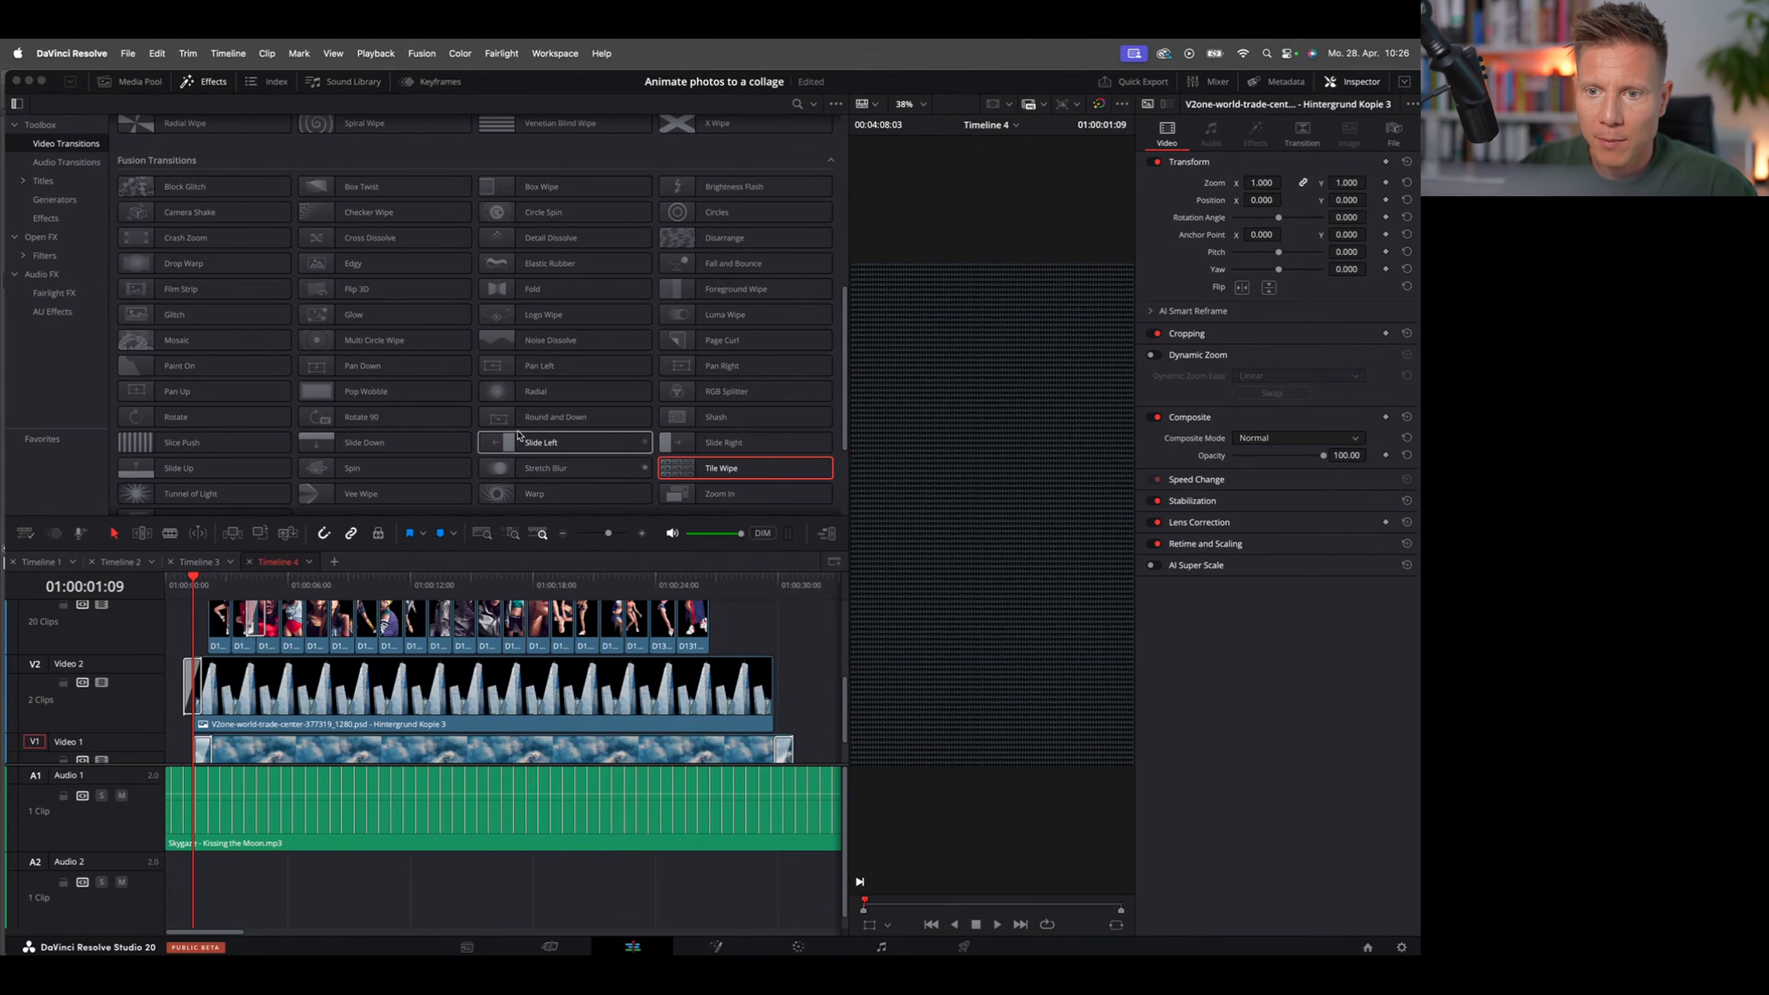
left_click_drag(529, 443, 257, 625)
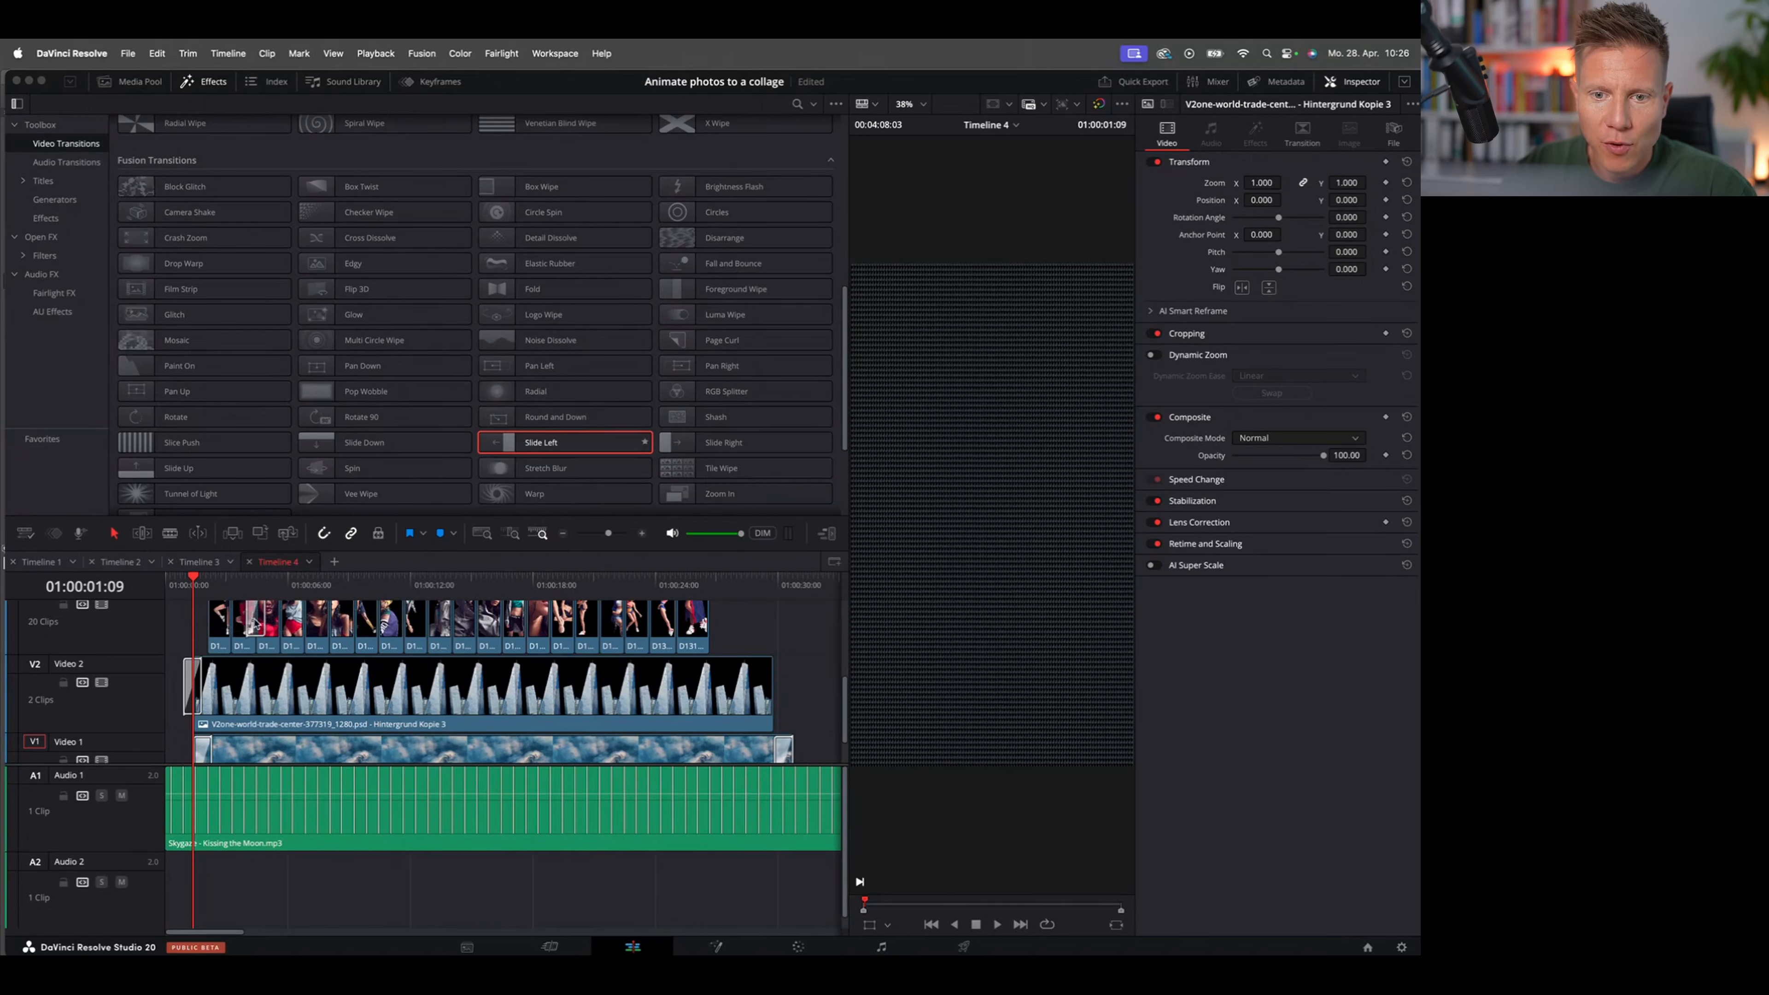
Step: Add a Slide Down transition at the first cut between cutouts on Video 3 and a Slide Up transition at the third
left_click_drag(605, 533, 615, 533)
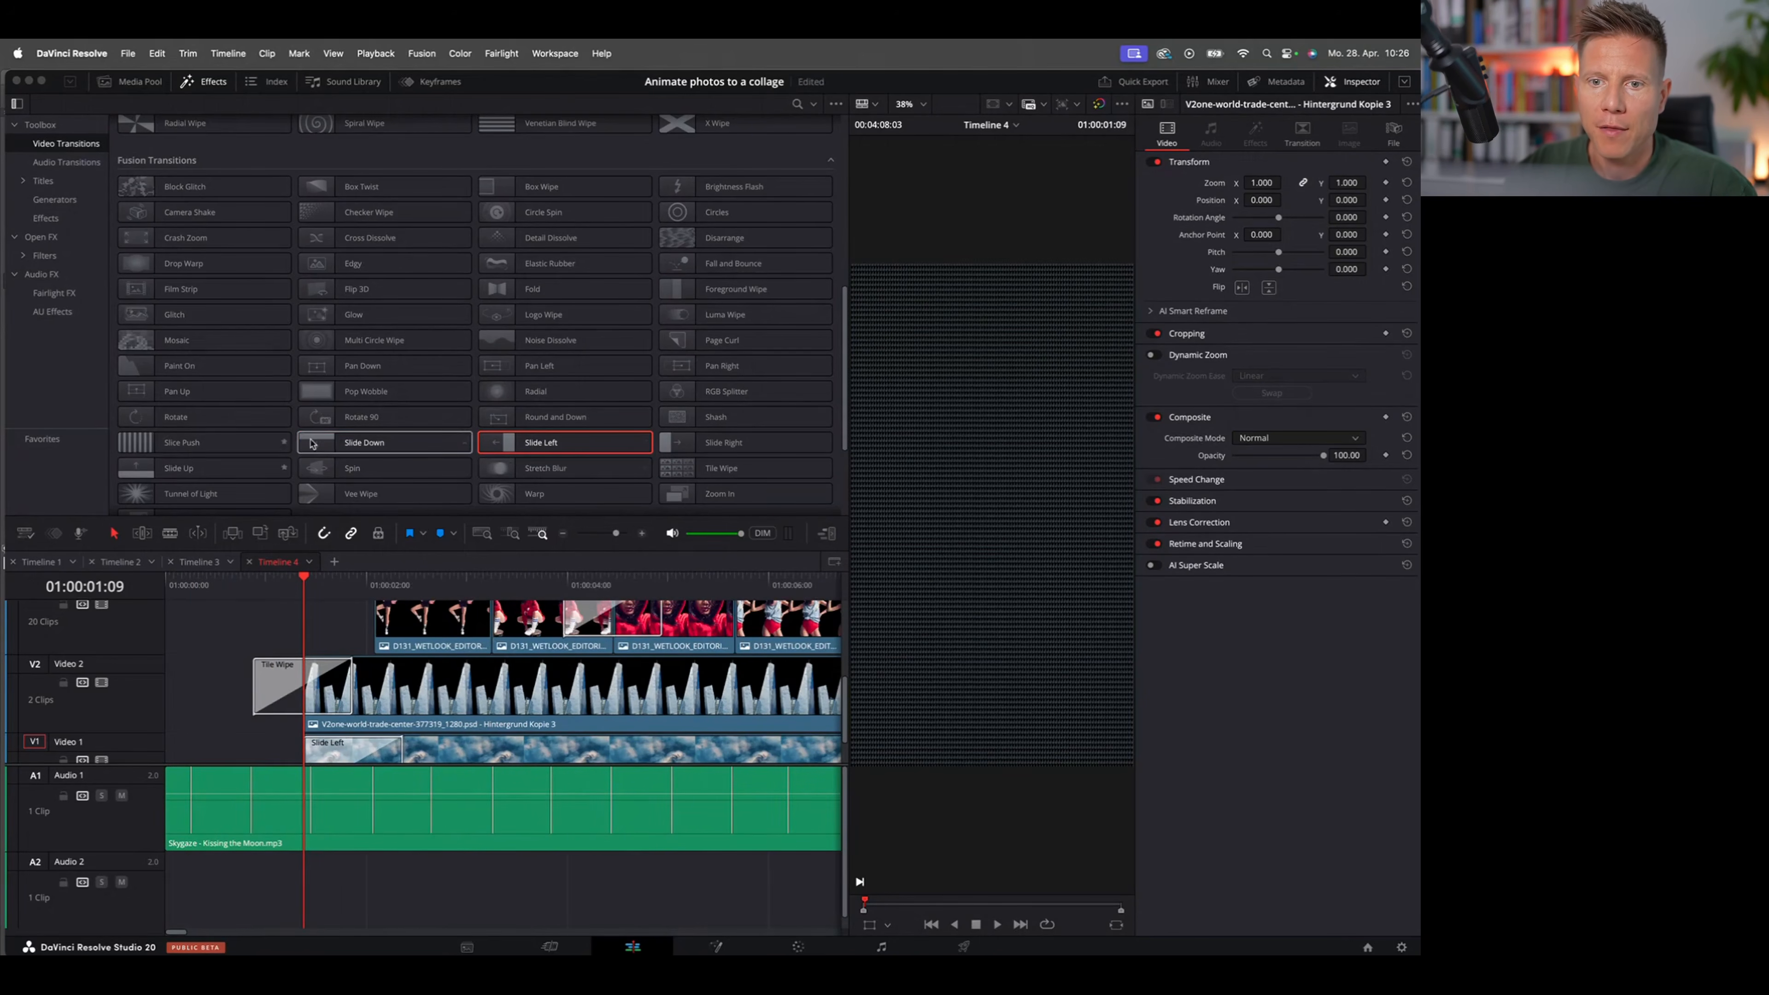
left_click_drag(355, 443, 440, 638)
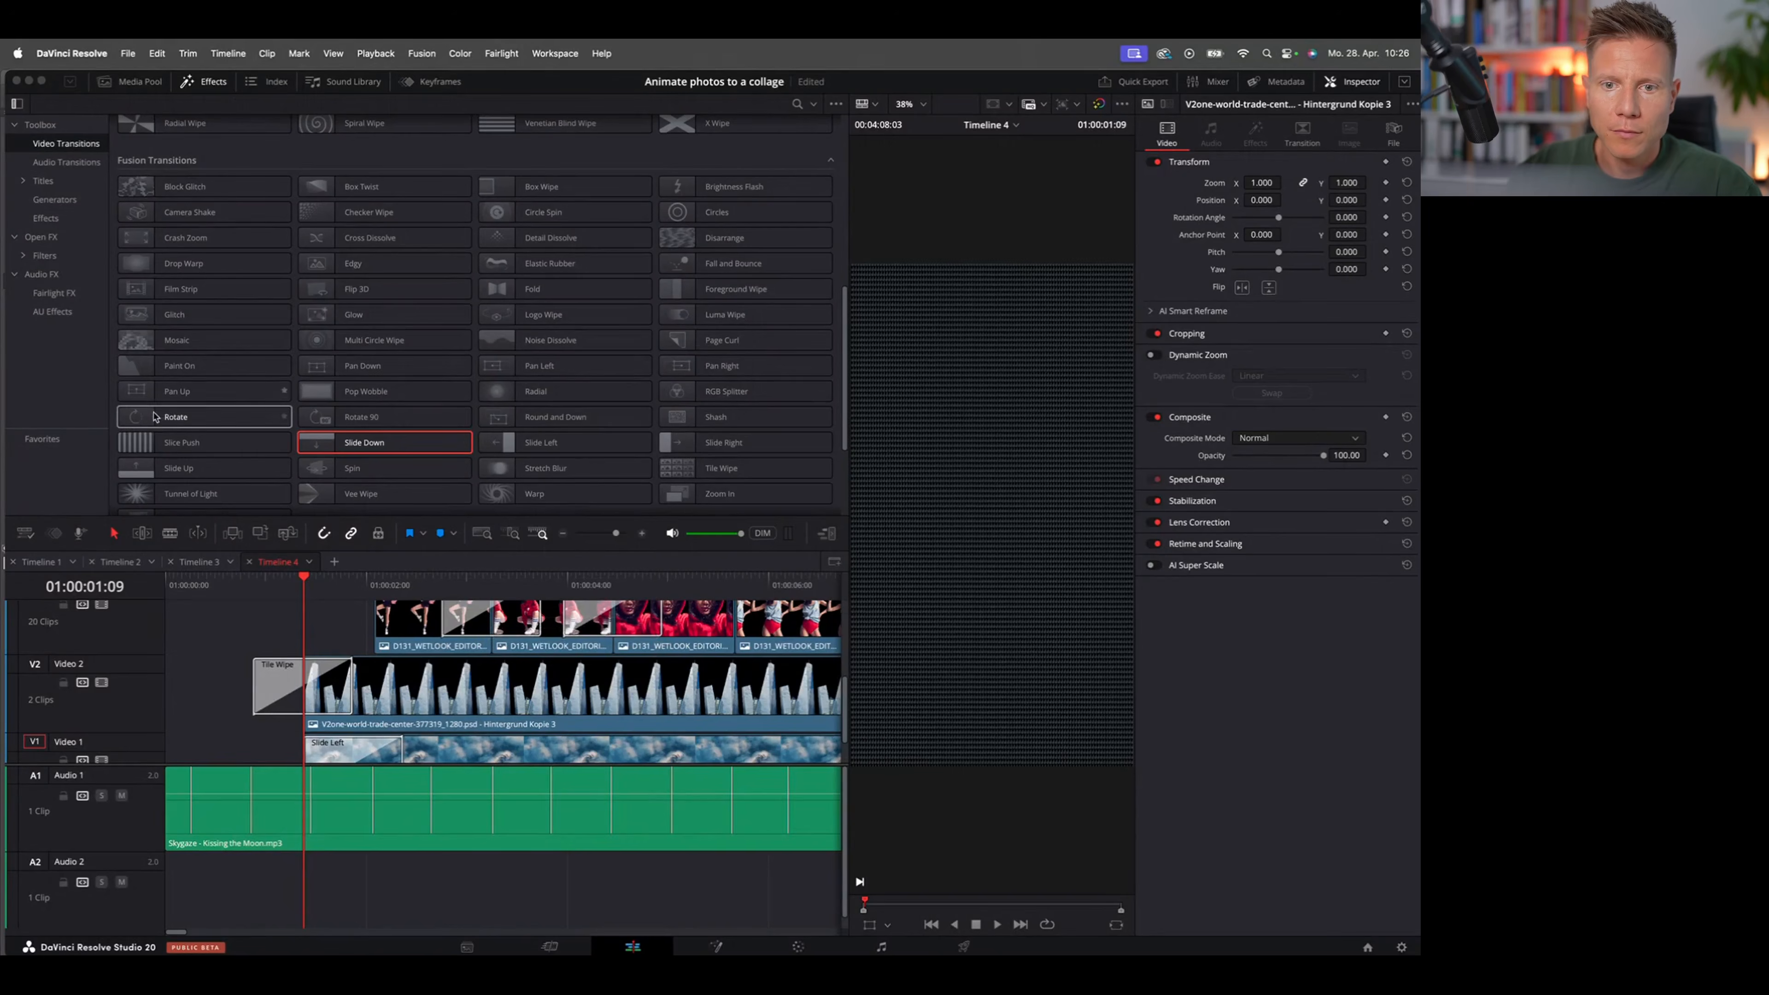
left_click_drag(178, 467, 697, 627)
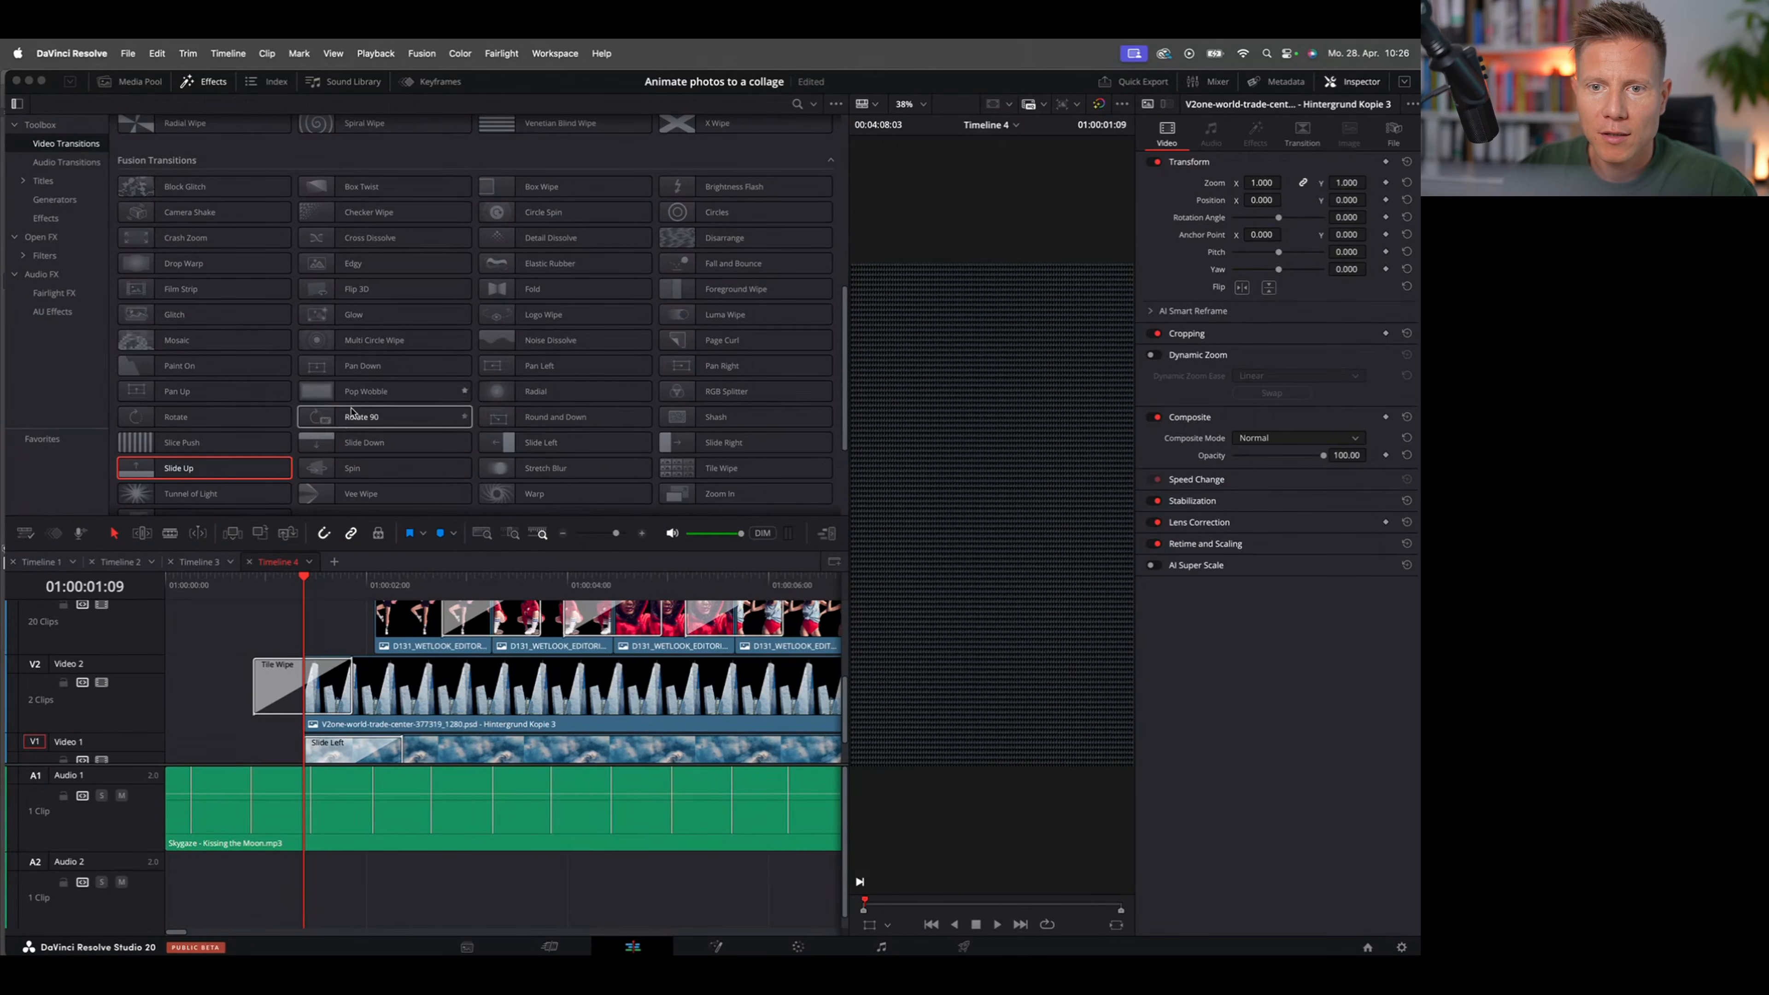
Step: Add Rotate 90, Slide Down and Zoom In transitions at the following Video 3 cuts, starting between about 6 and 8 seconds
left_click_drag(411, 426, 643, 630)
scroll(446, 630, "right", 5)
left_click_drag(362, 443, 752, 611)
scroll(736, 461, "down", 2)
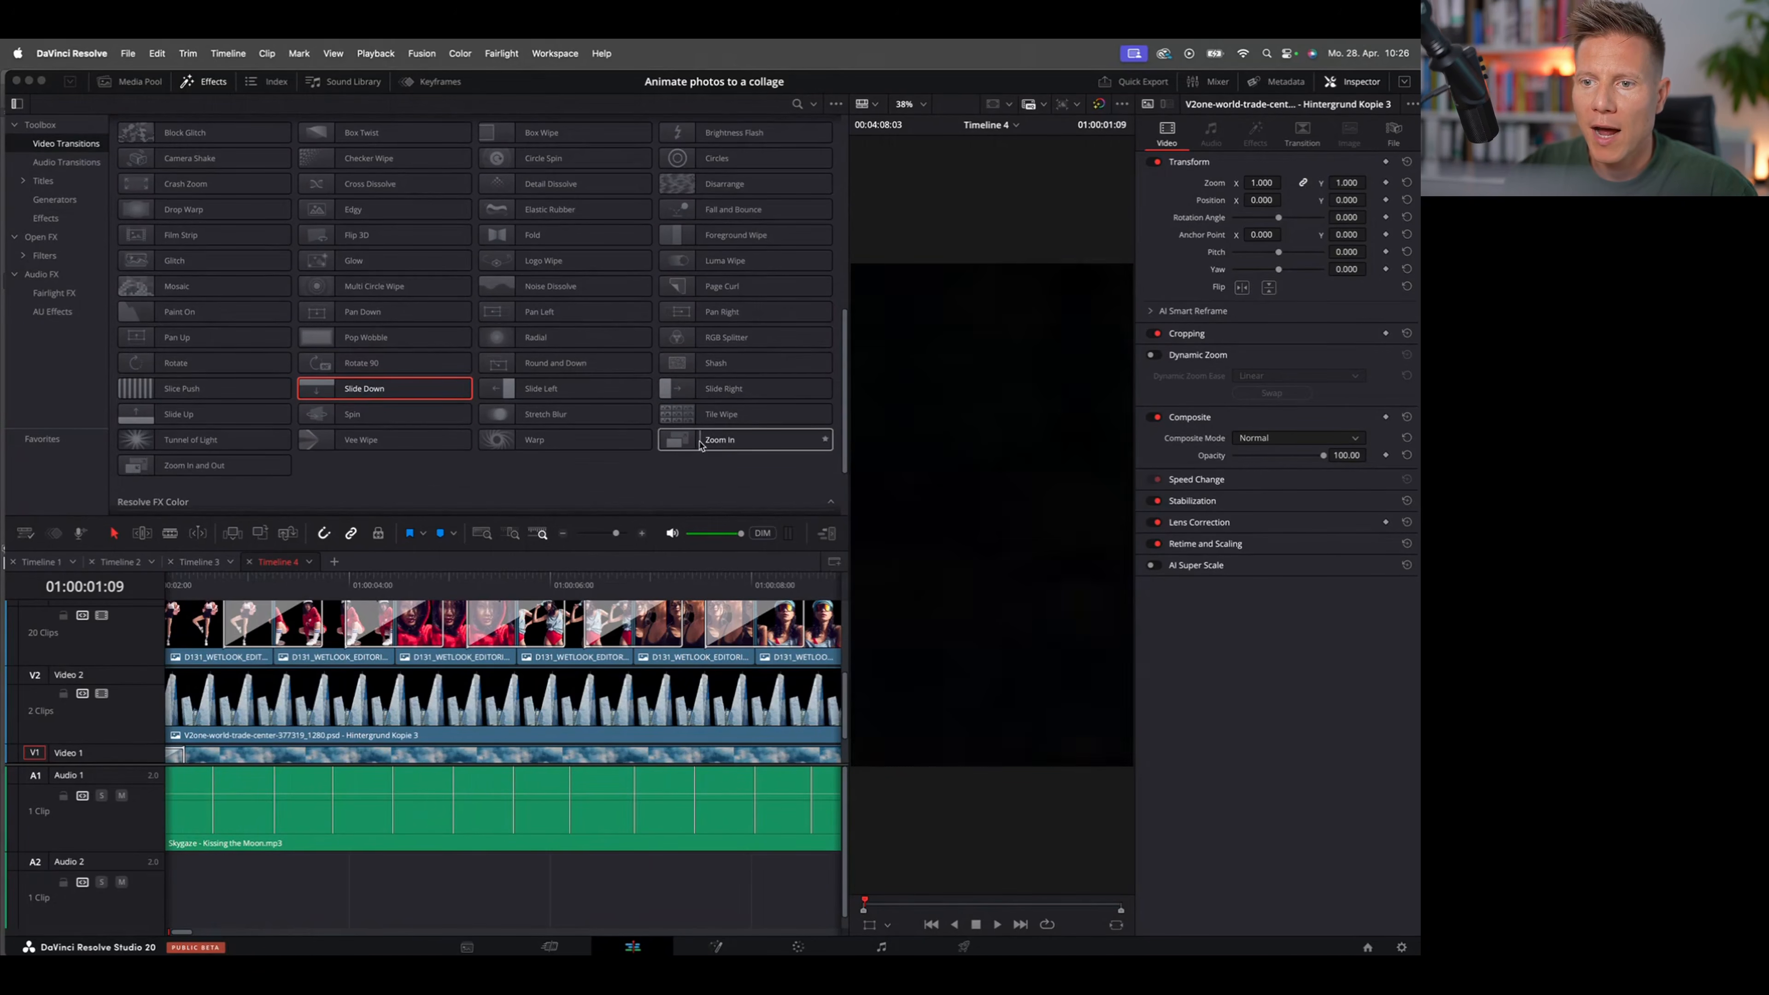
left_click_drag(730, 442, 746, 627)
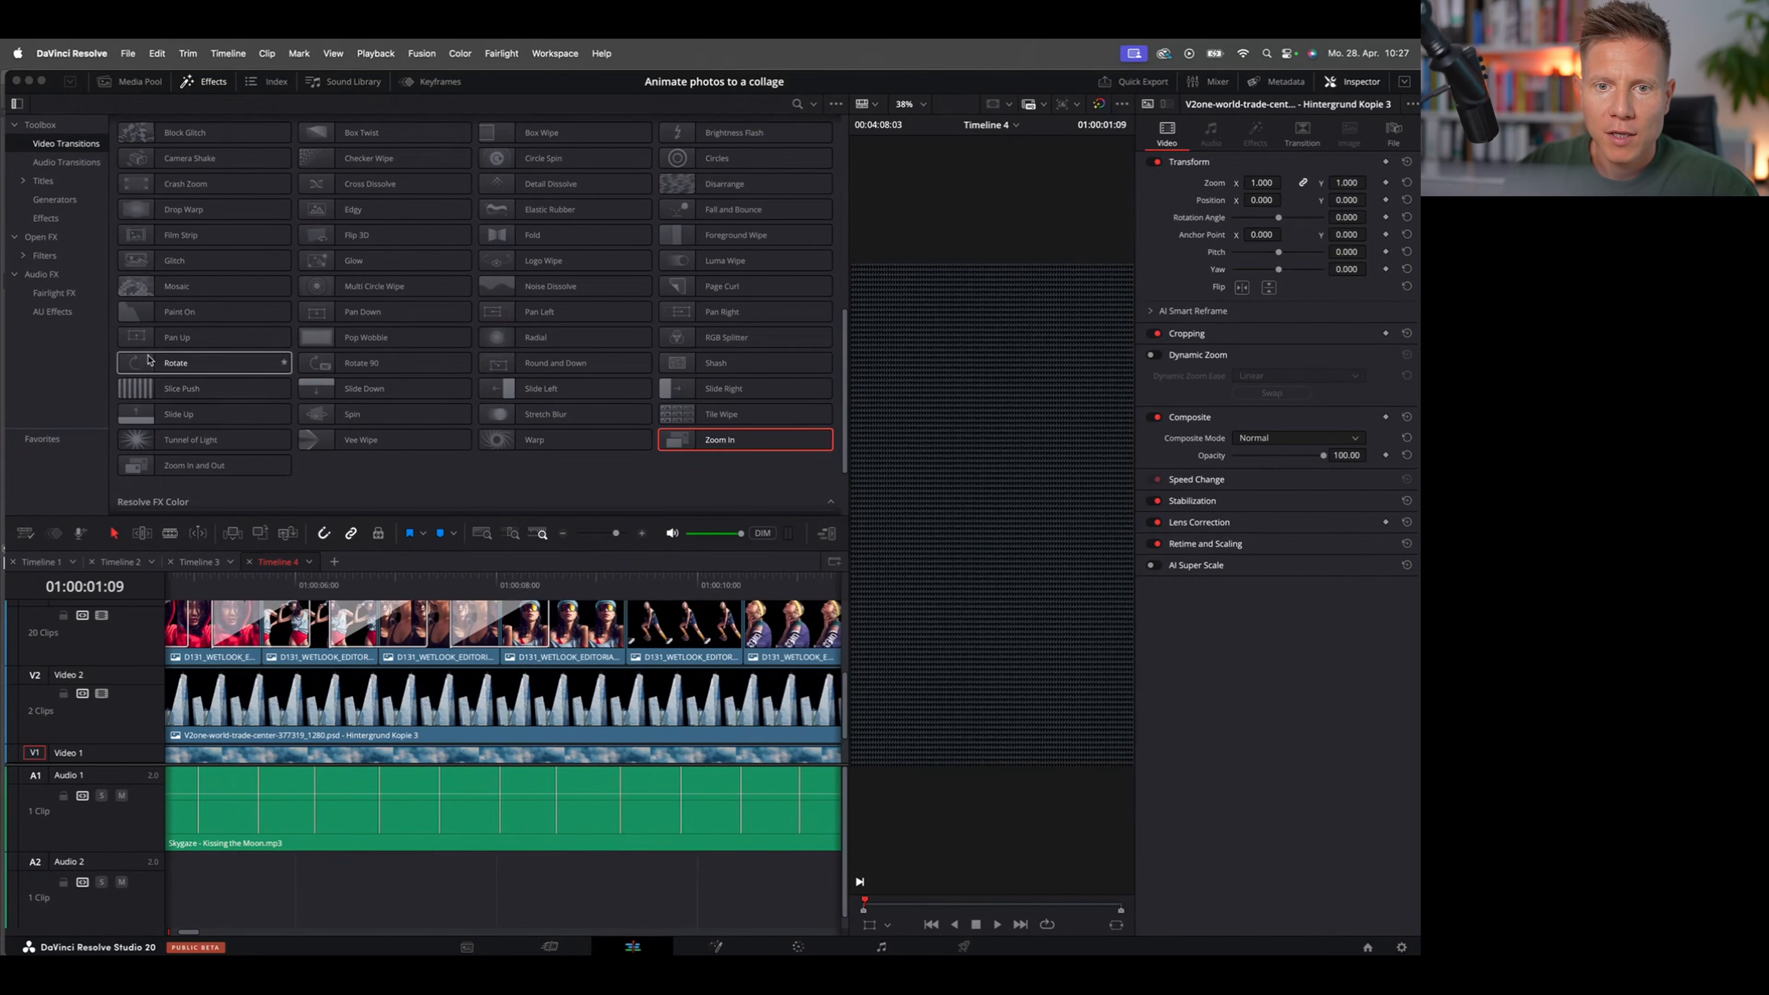
Step: Add a Pan Up transition at the Video 3 cut near 9 seconds and Camera Shake at the cut just after 10 seconds
left_click_drag(204, 349, 627, 641)
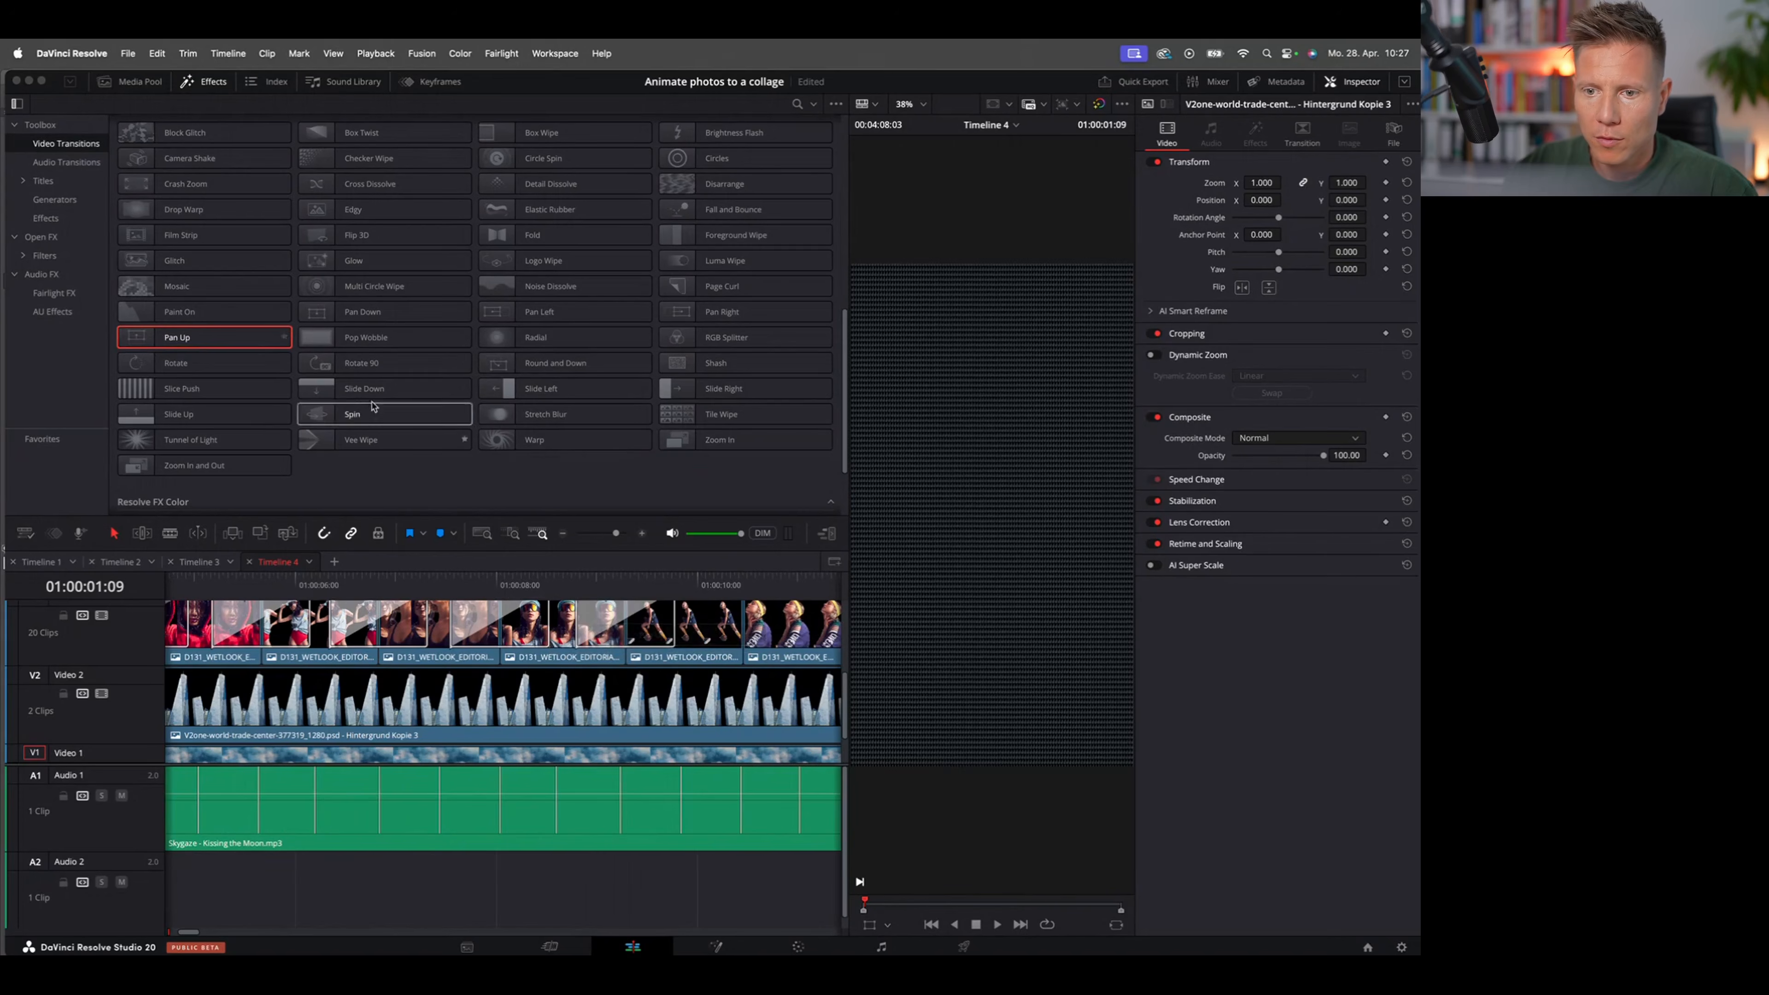
scroll(193, 169, "up", 1)
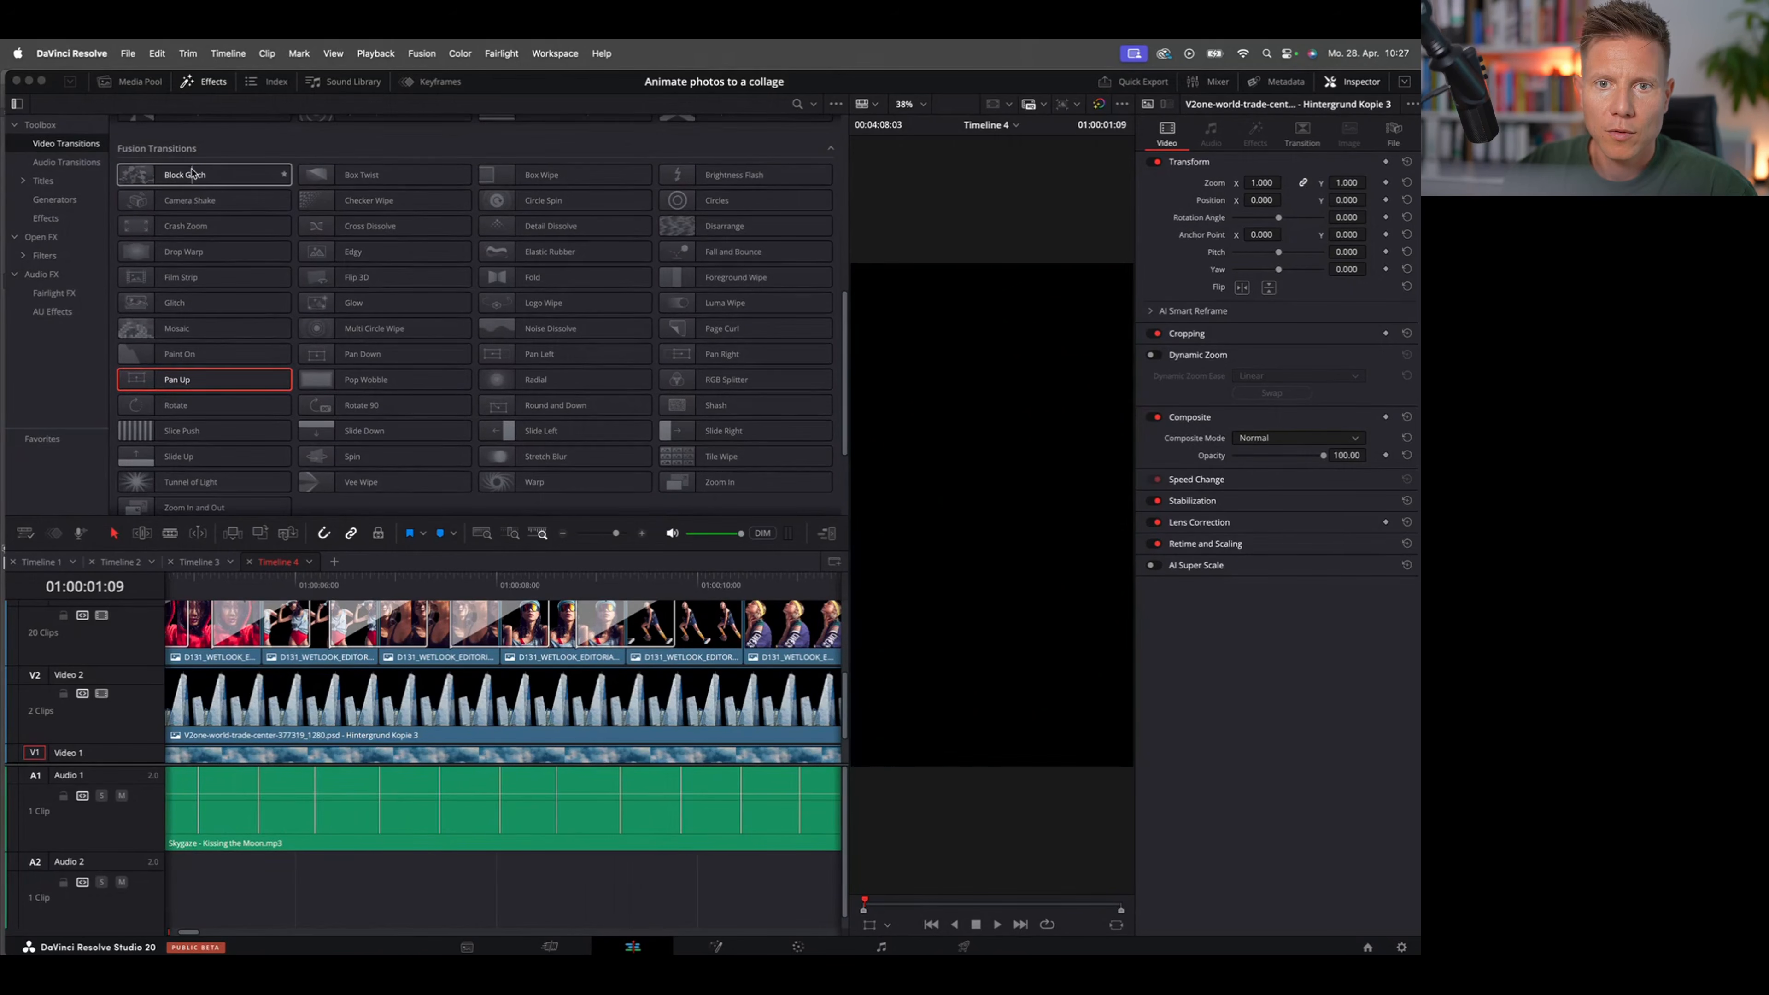
left_click_drag(193, 200, 755, 629)
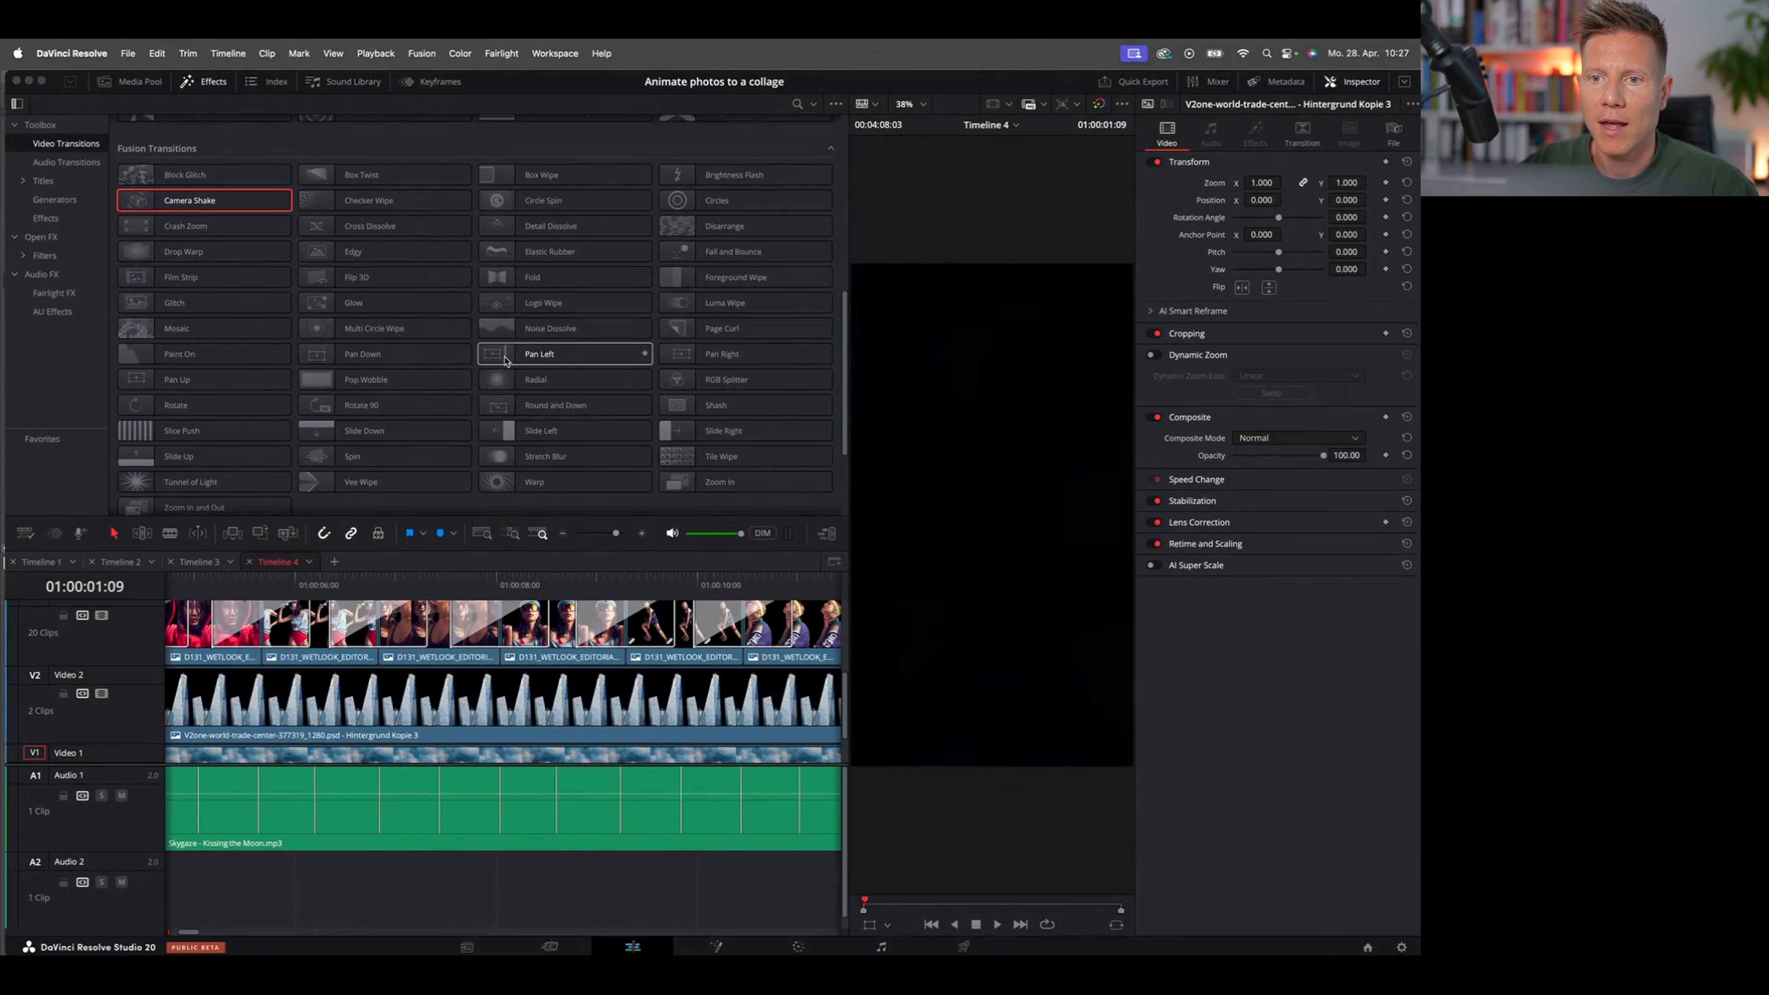
Step: Add Pan Up, Pan Left and Rotate 90 transitions at the three consecutive Video 3 cuts between about 11 and 14 seconds
left_click_drag(531, 354, 500, 650)
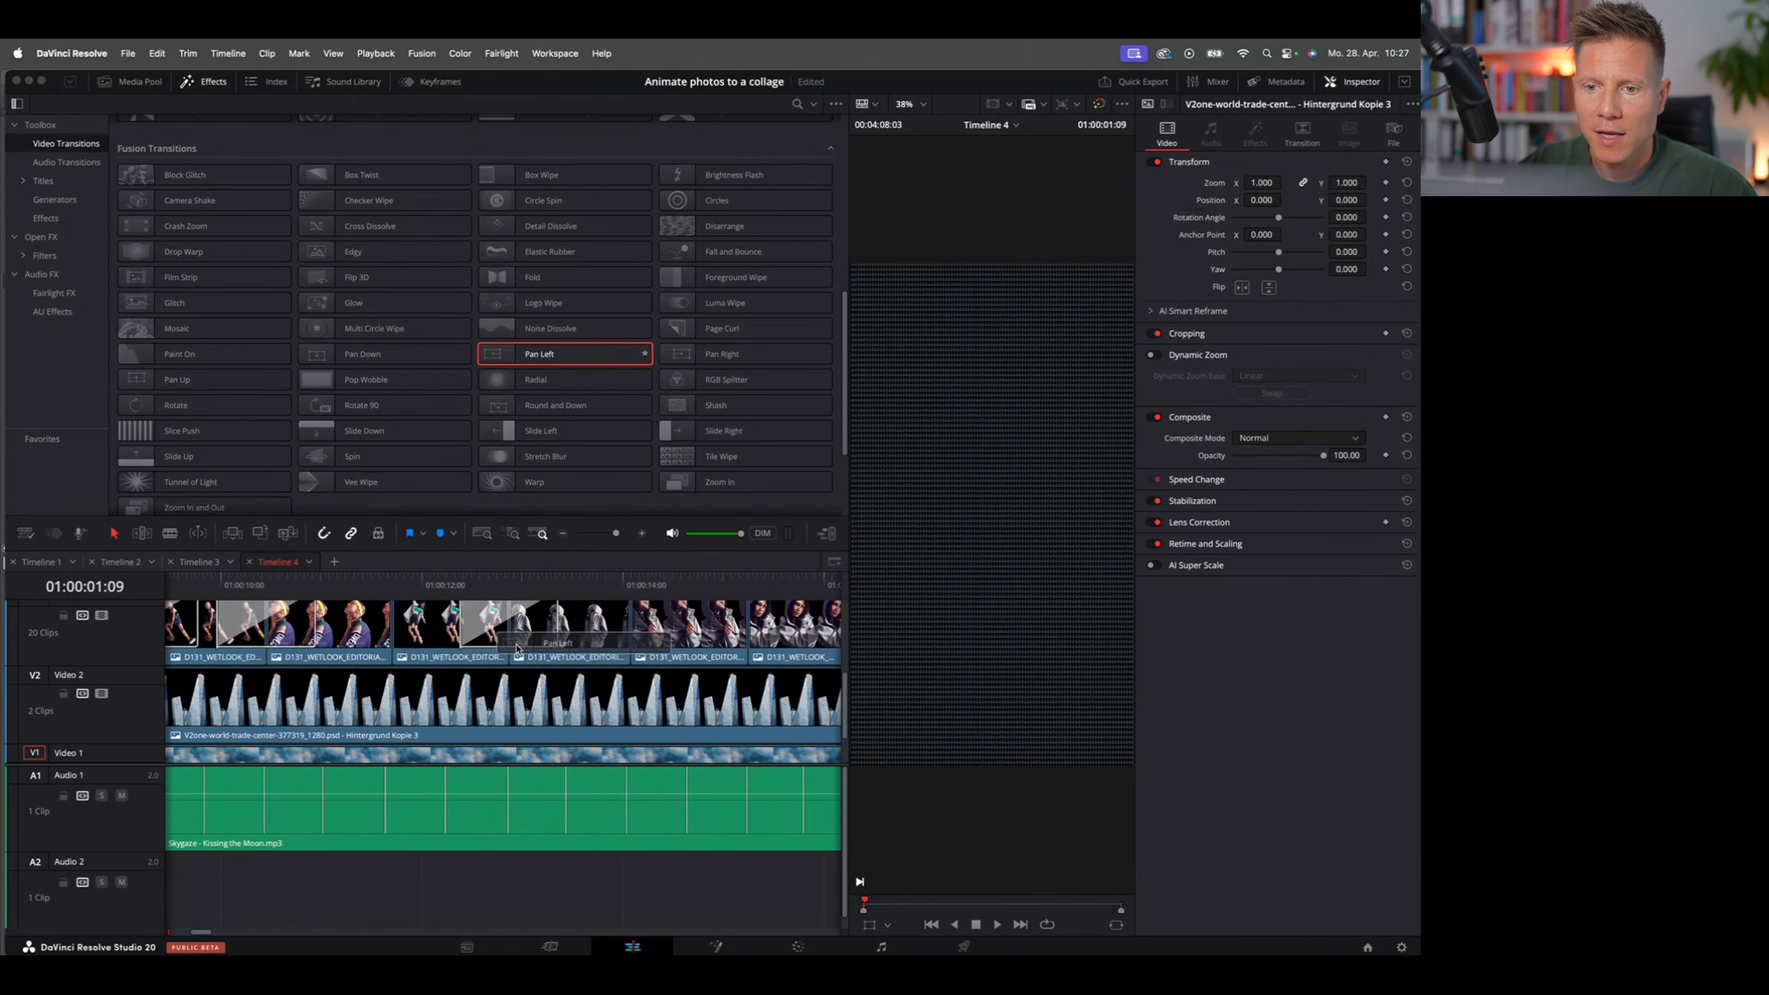
left_click_drag(167, 386, 395, 643)
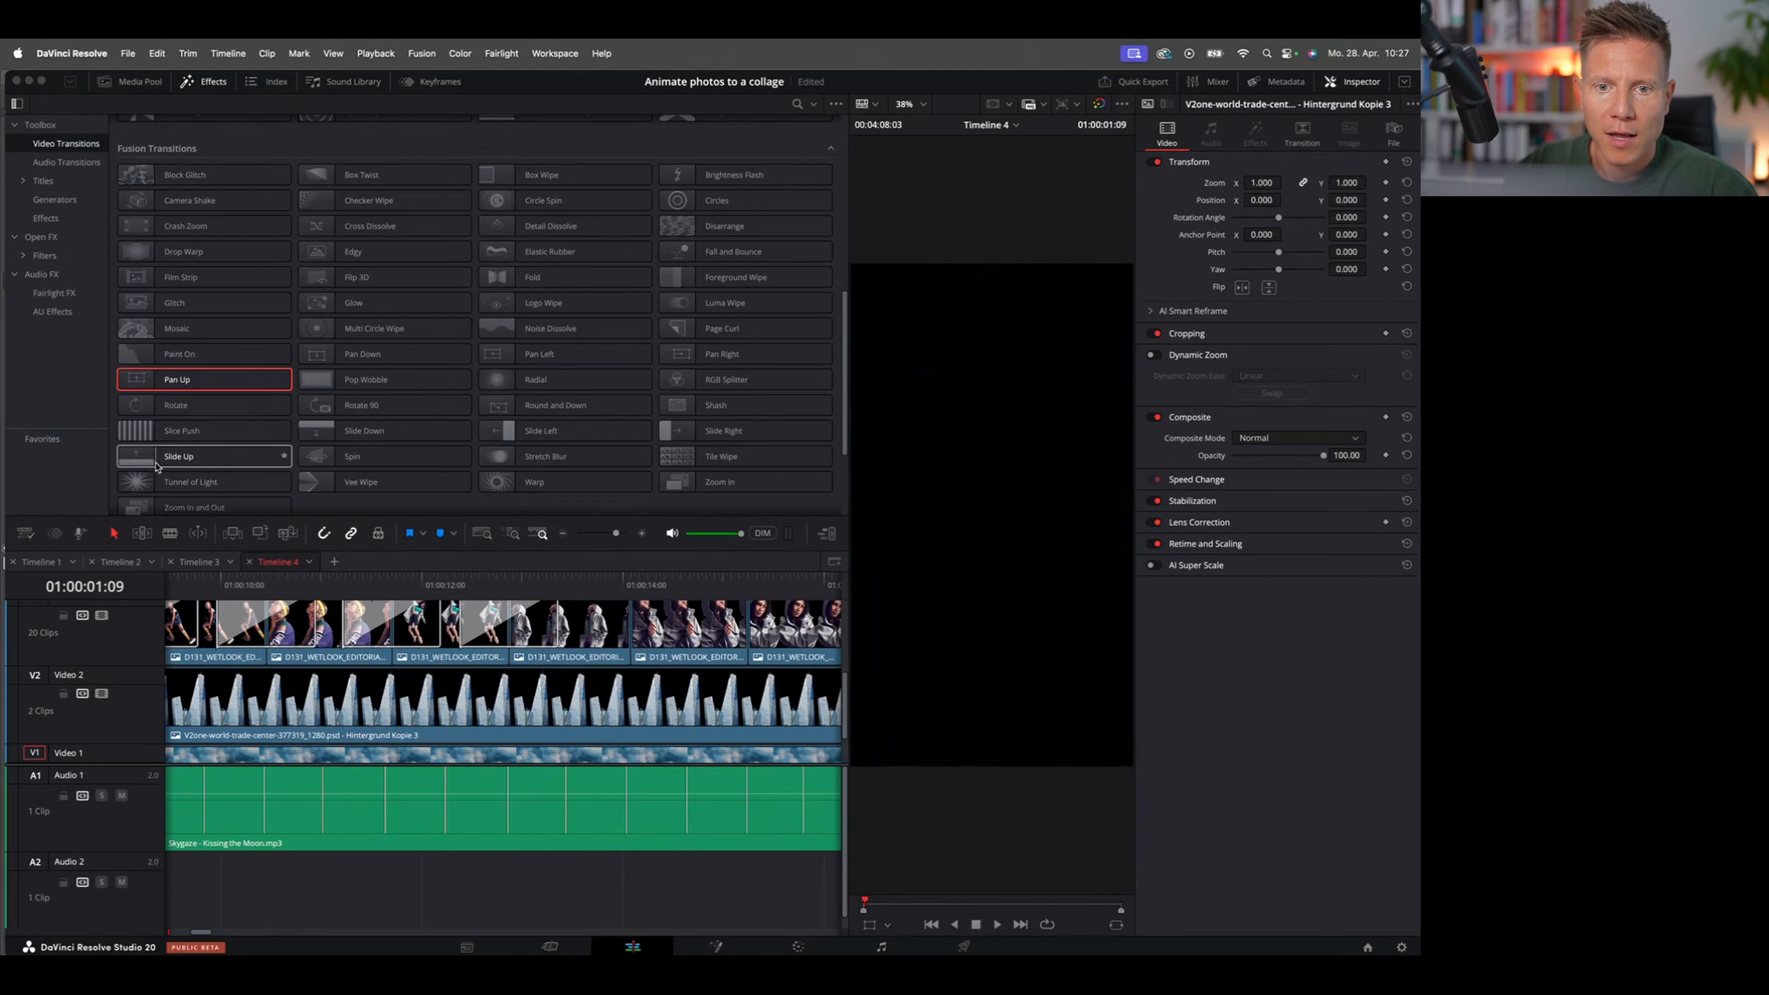
left_click_drag(362, 404, 630, 640)
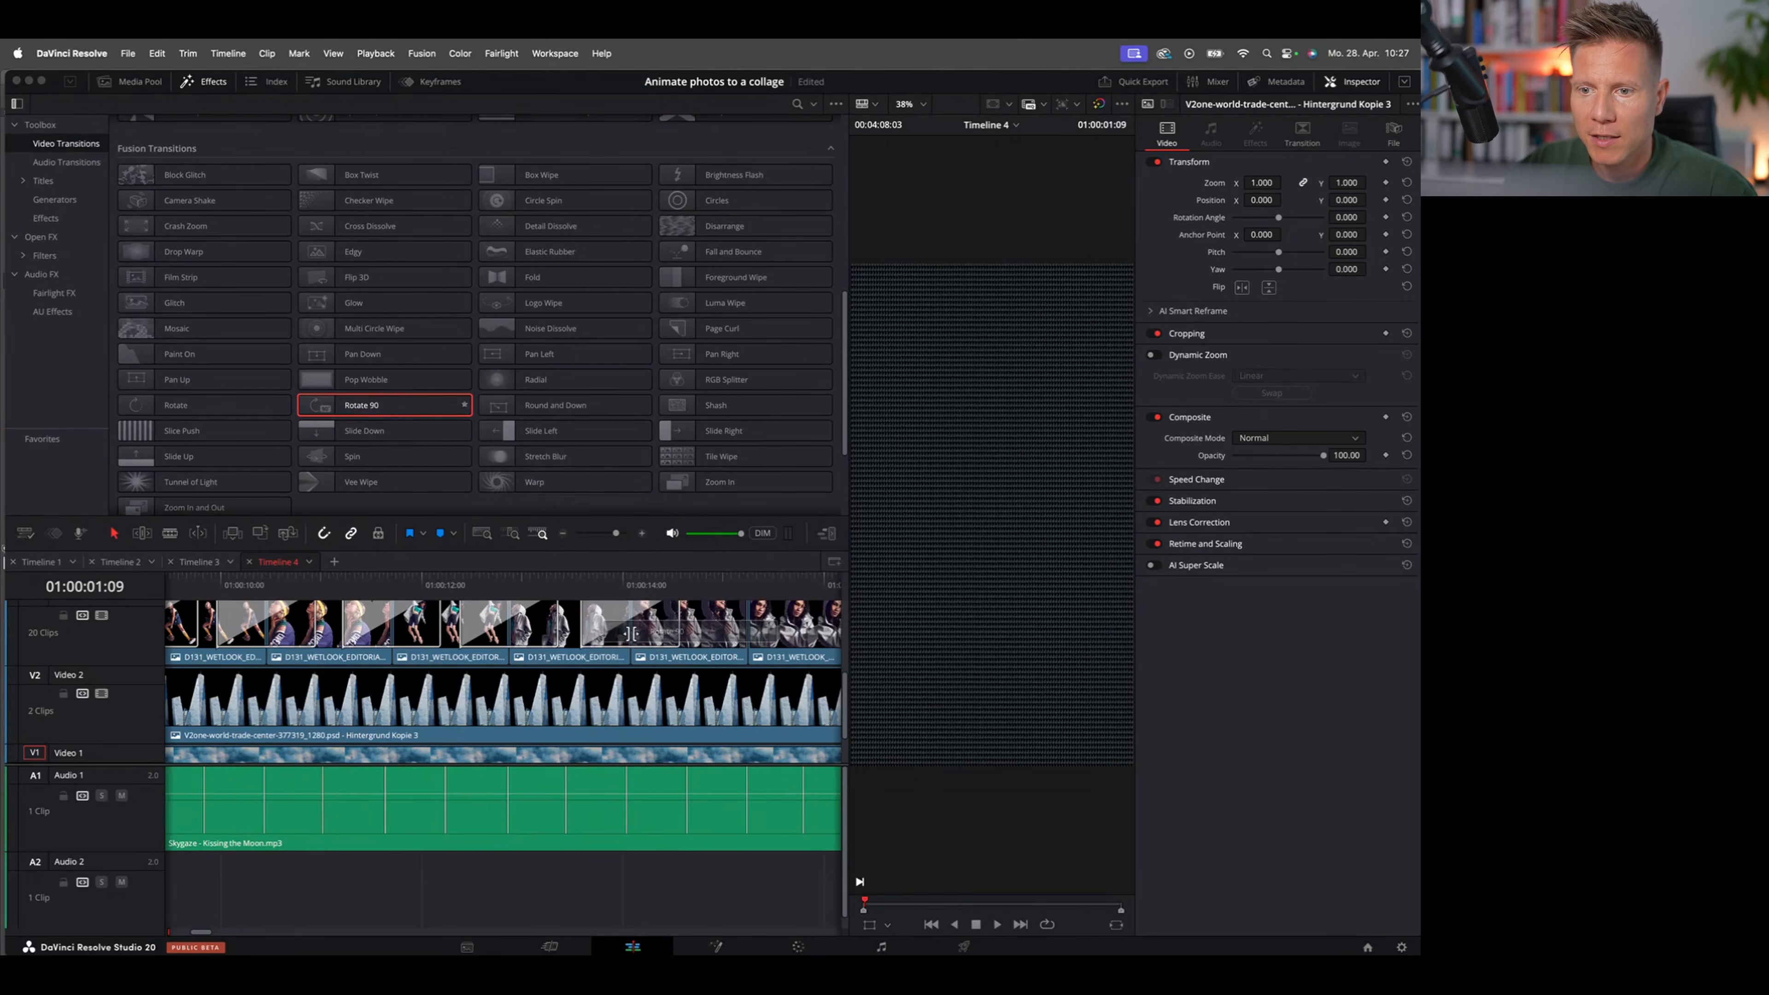
Step: Add Tile Wipe, Zoom In, Slide Right and Slide Left transitions at the Video 3 cuts between about 15 and 19 seconds
left_click_drag(721, 455, 742, 630)
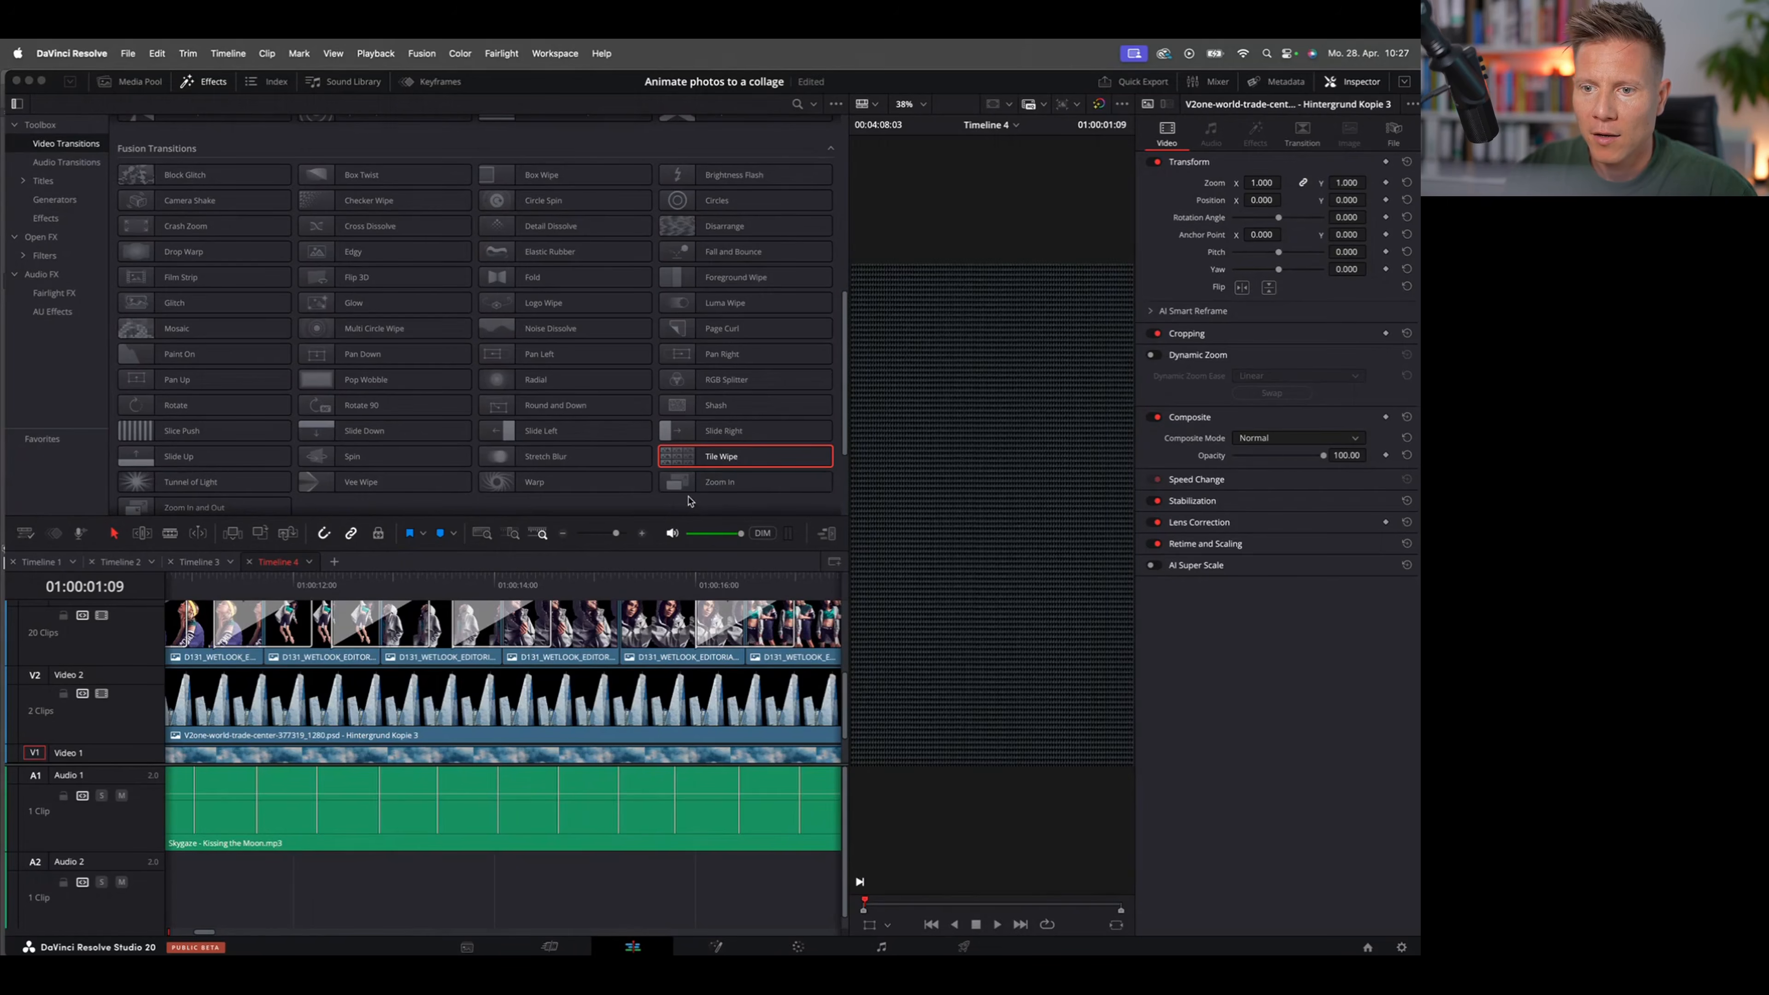
left_click_drag(686, 484, 622, 625)
scroll(679, 587, "right", 5)
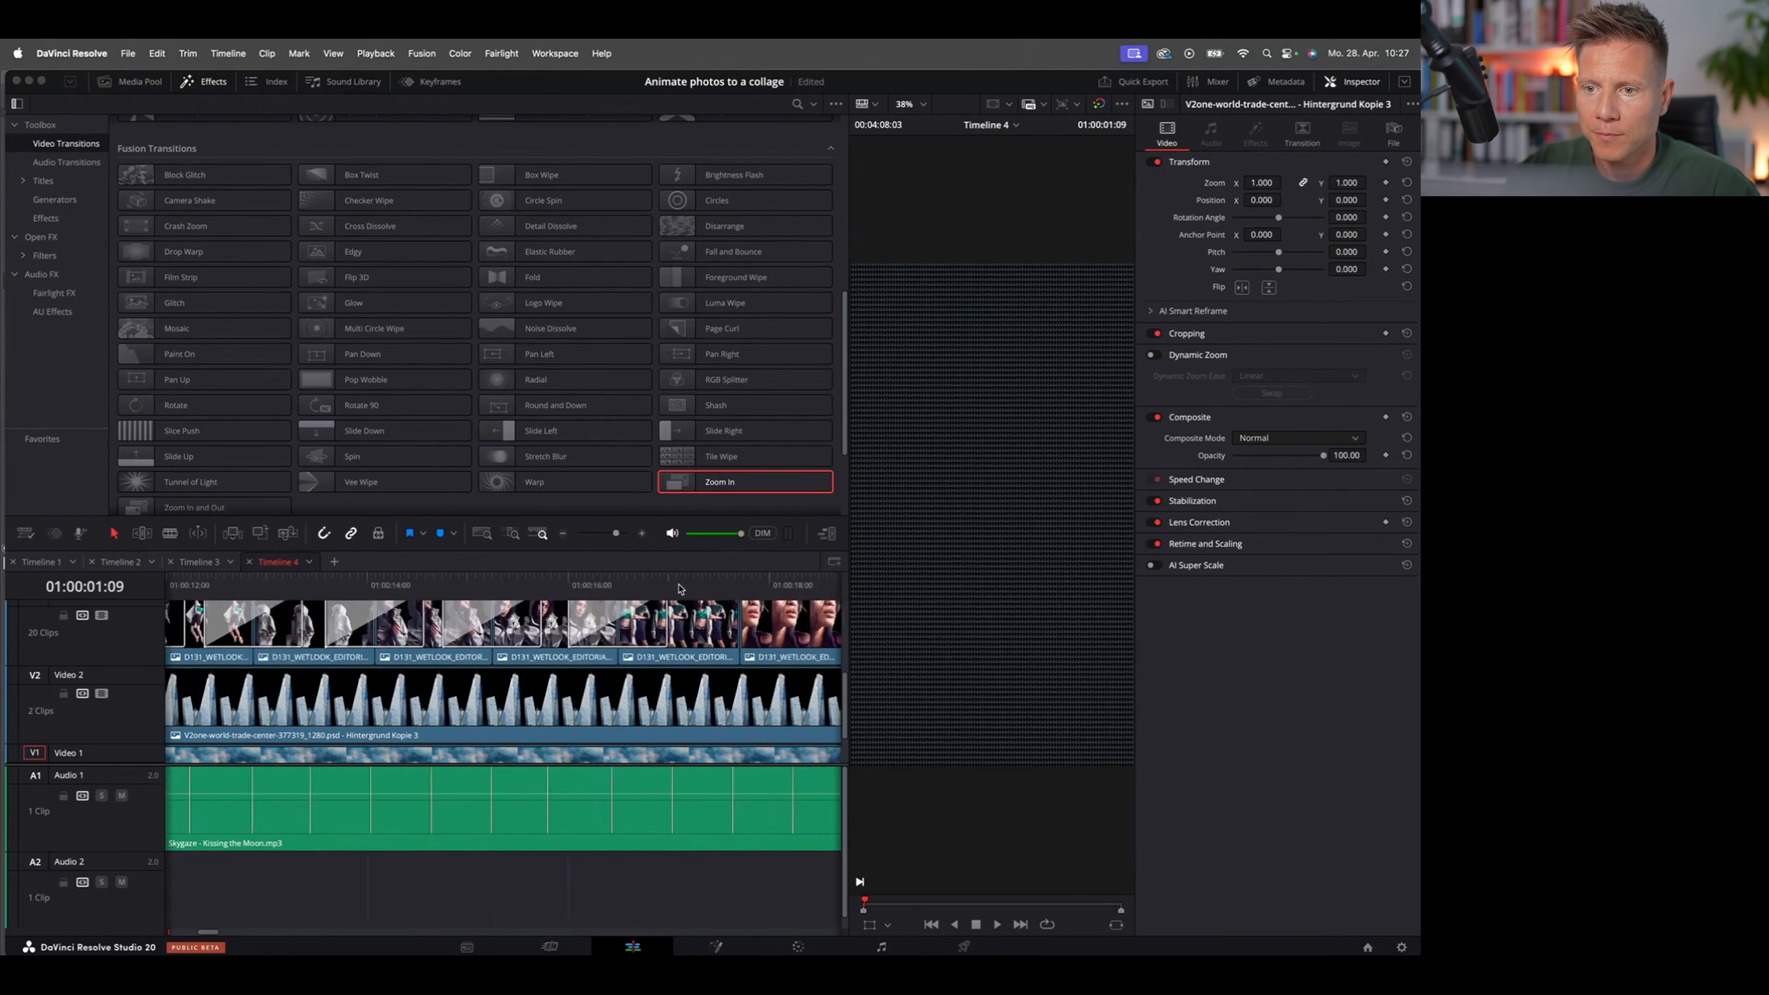
left_click_drag(713, 434, 791, 630)
left_click_drag(547, 431, 654, 626)
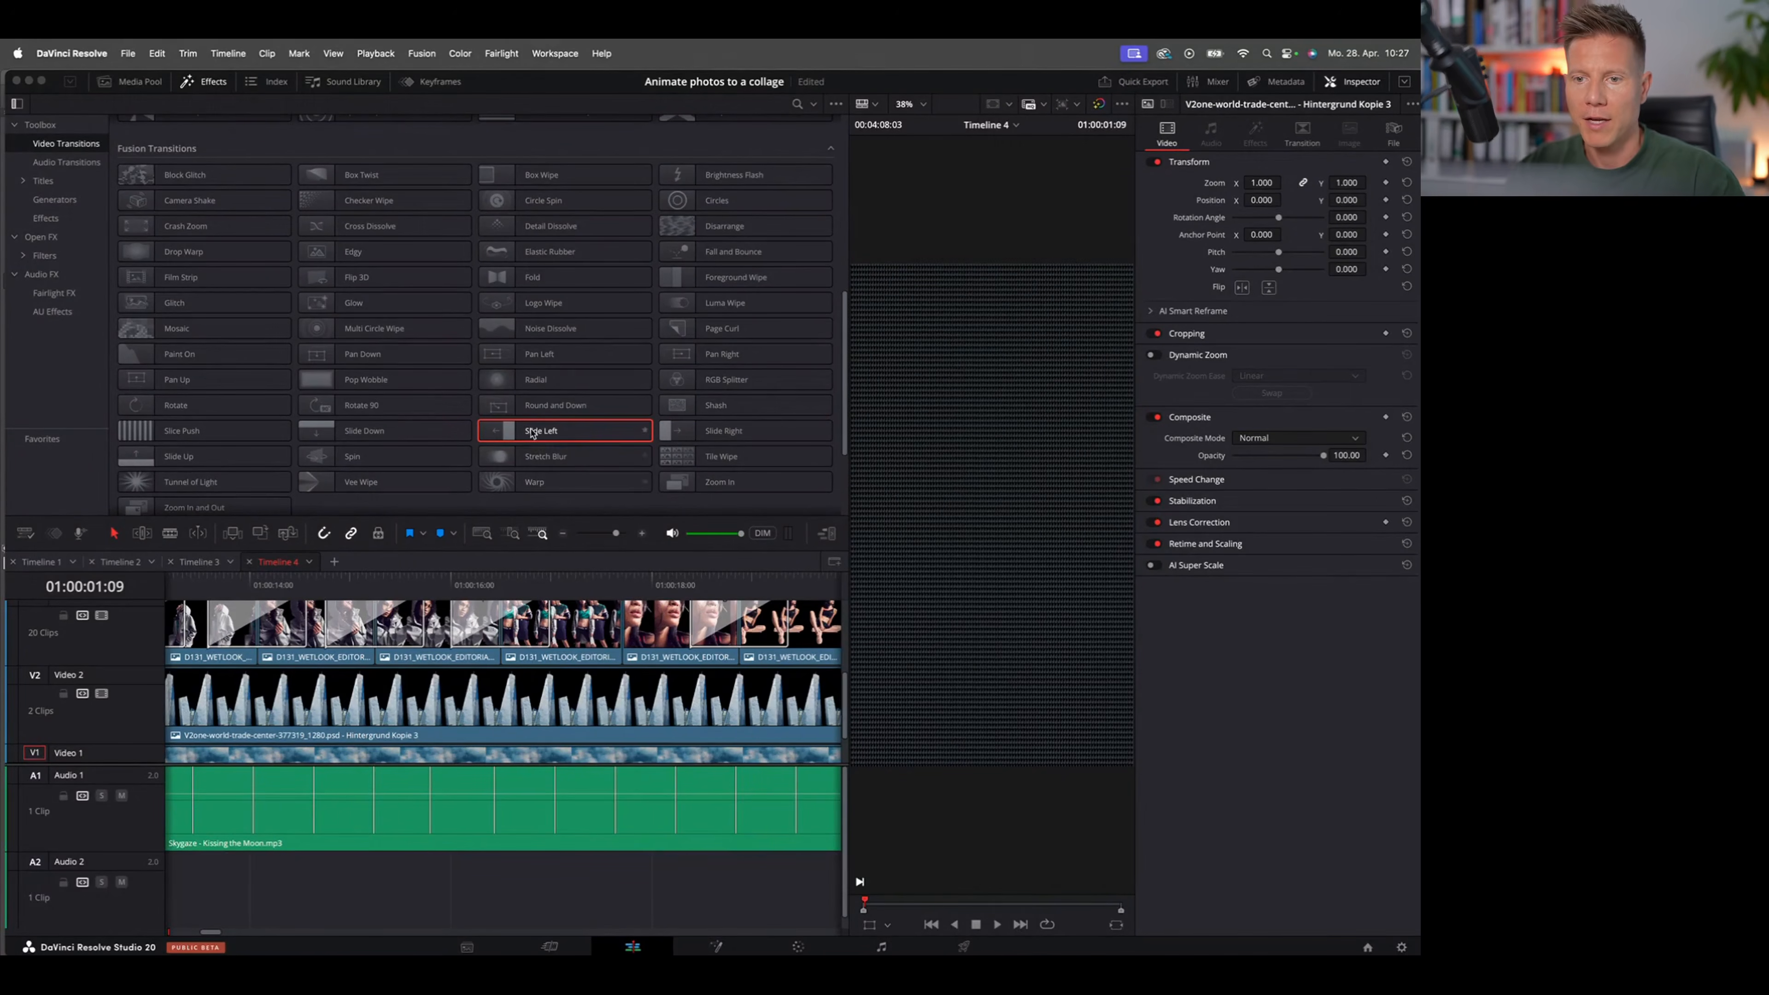
Step: Add Spin, Slide Up and Block Glitch transitions at the Video 3 cuts near 20, 21 and 22 seconds
scroll(431, 439, "down", 1)
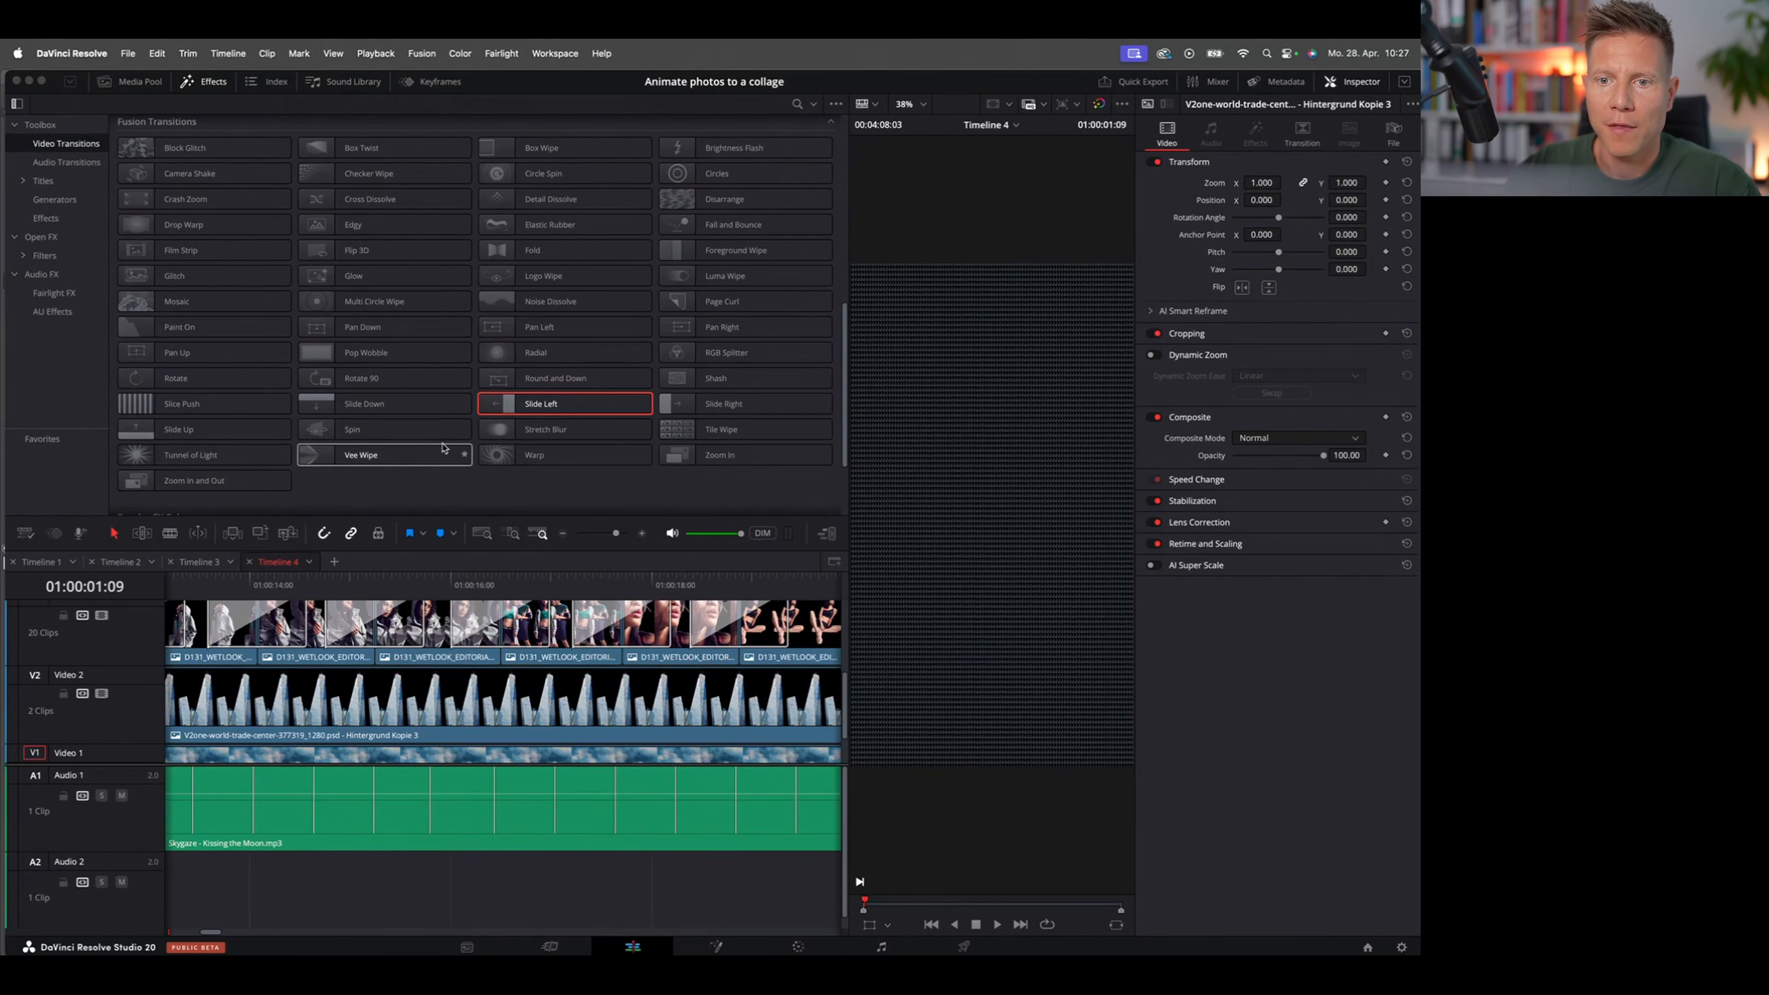
scroll(620, 620, "right", 5)
left_click_drag(325, 435, 683, 631)
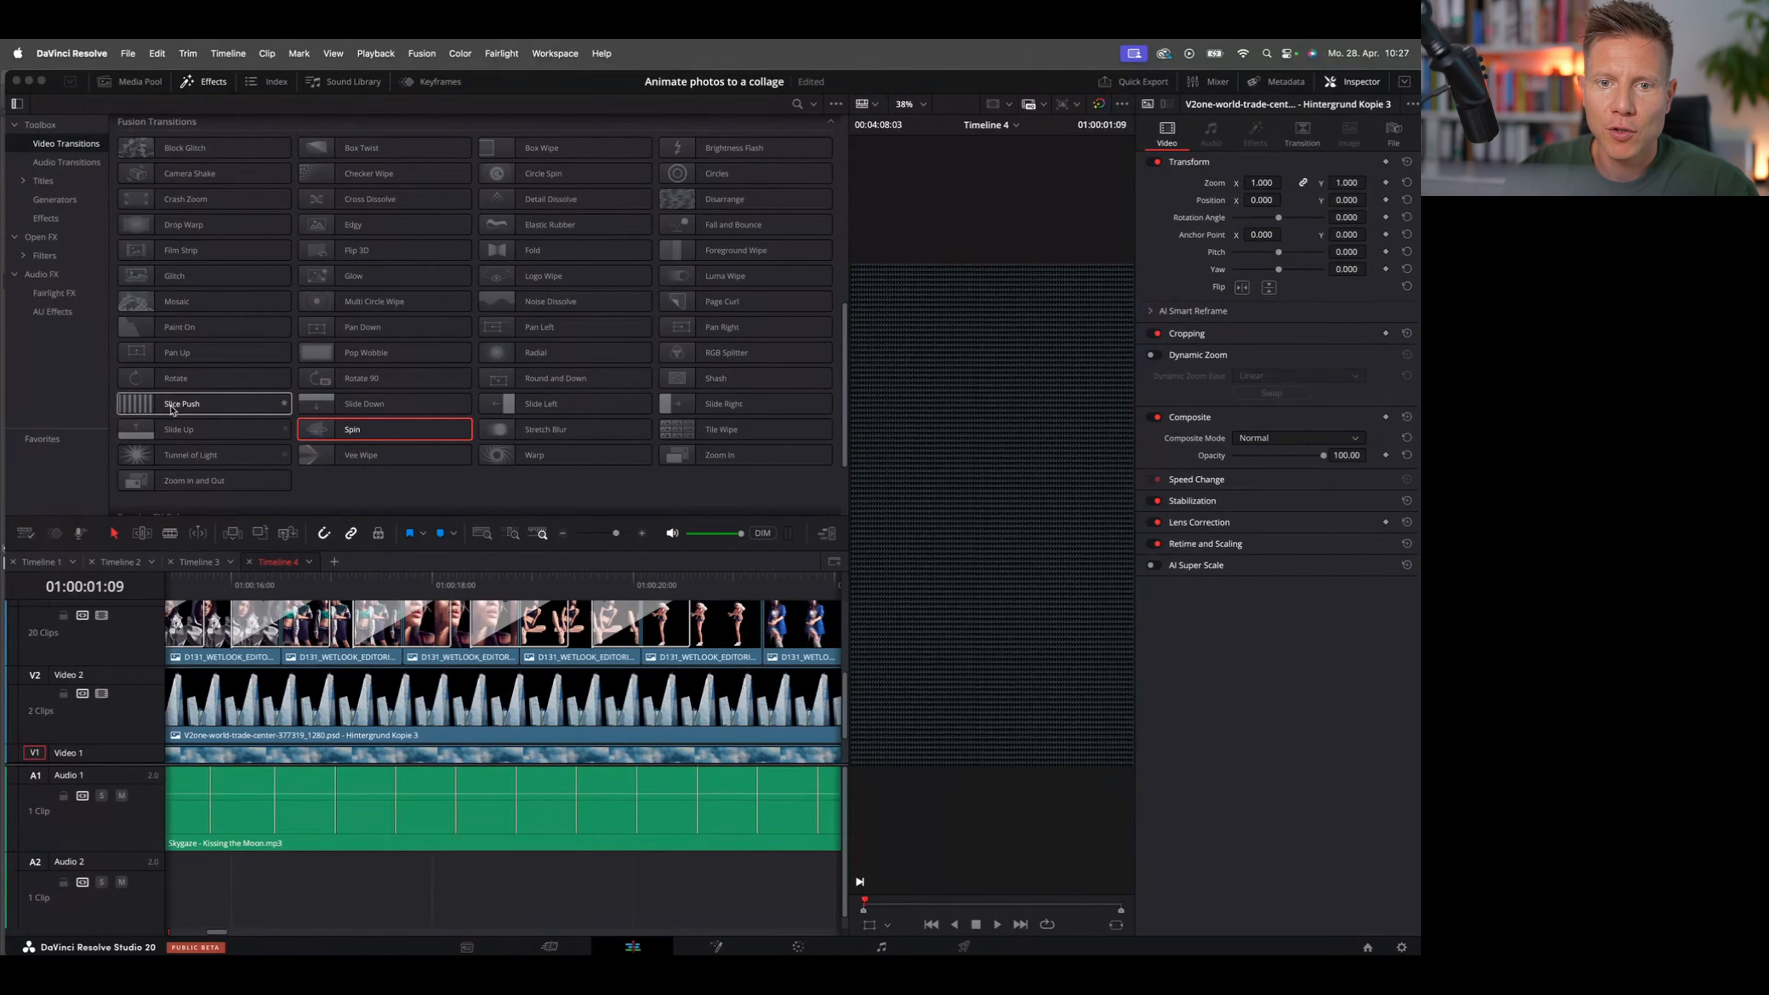
left_click_drag(176, 429, 699, 623)
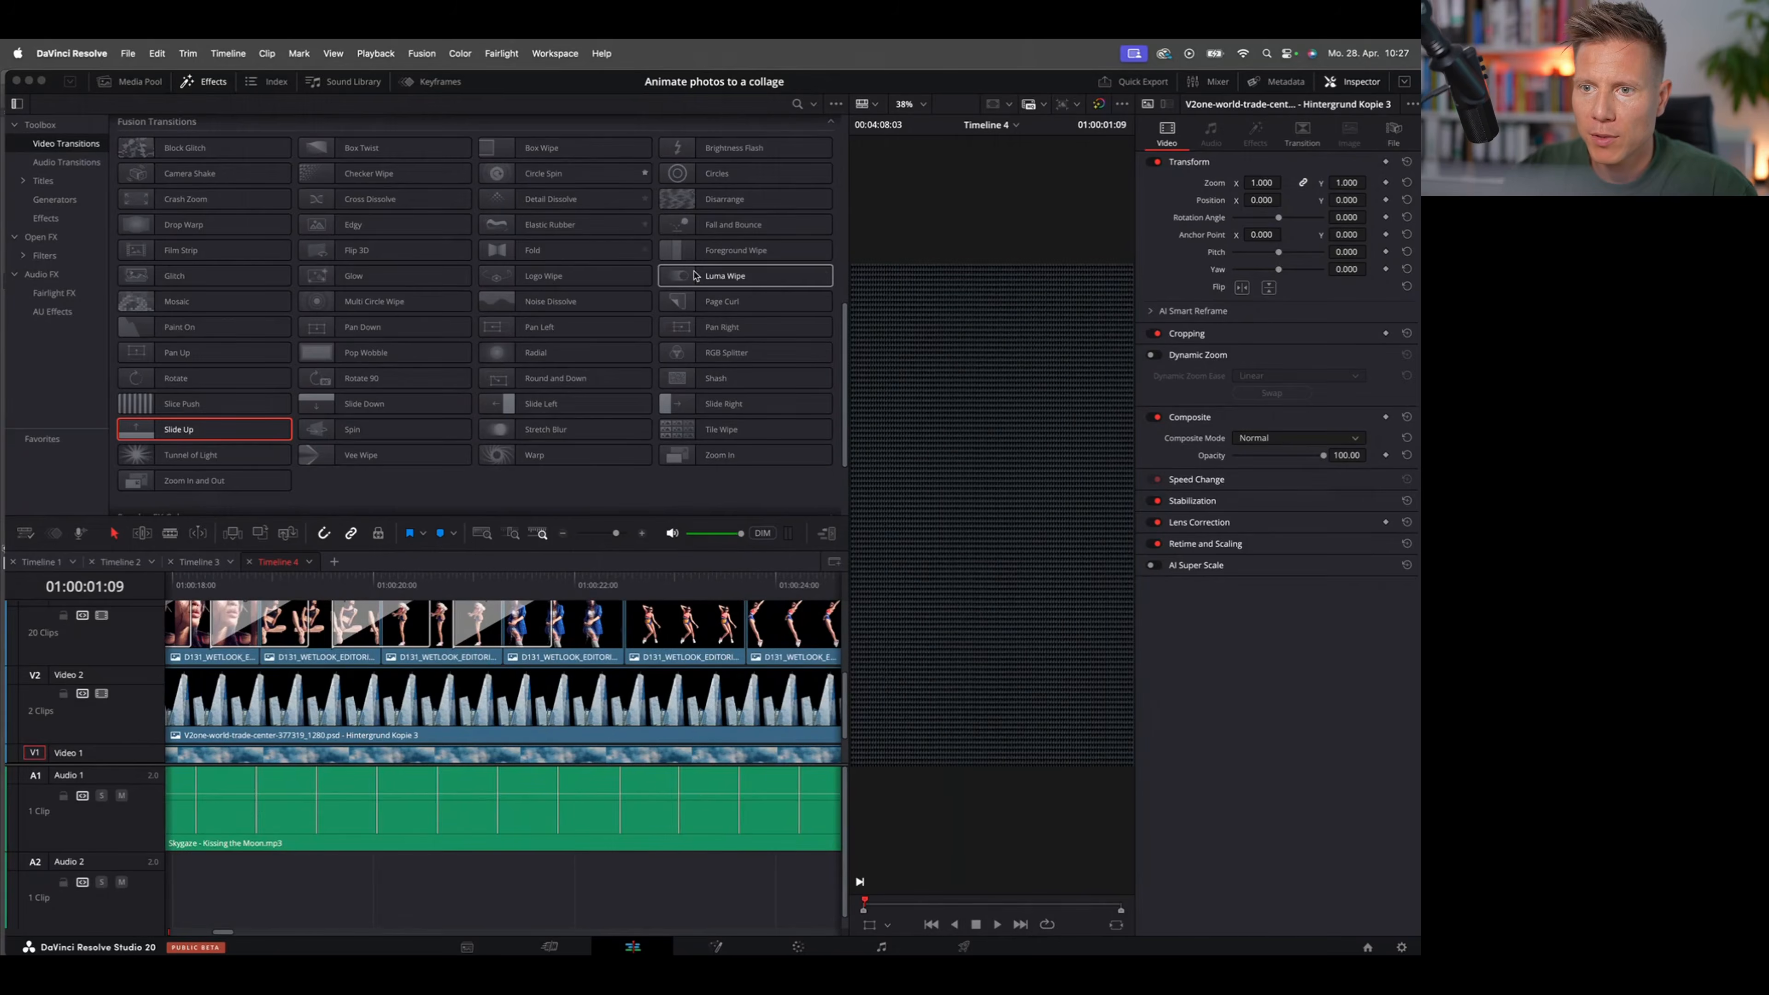
scroll(232, 202, "up", 1)
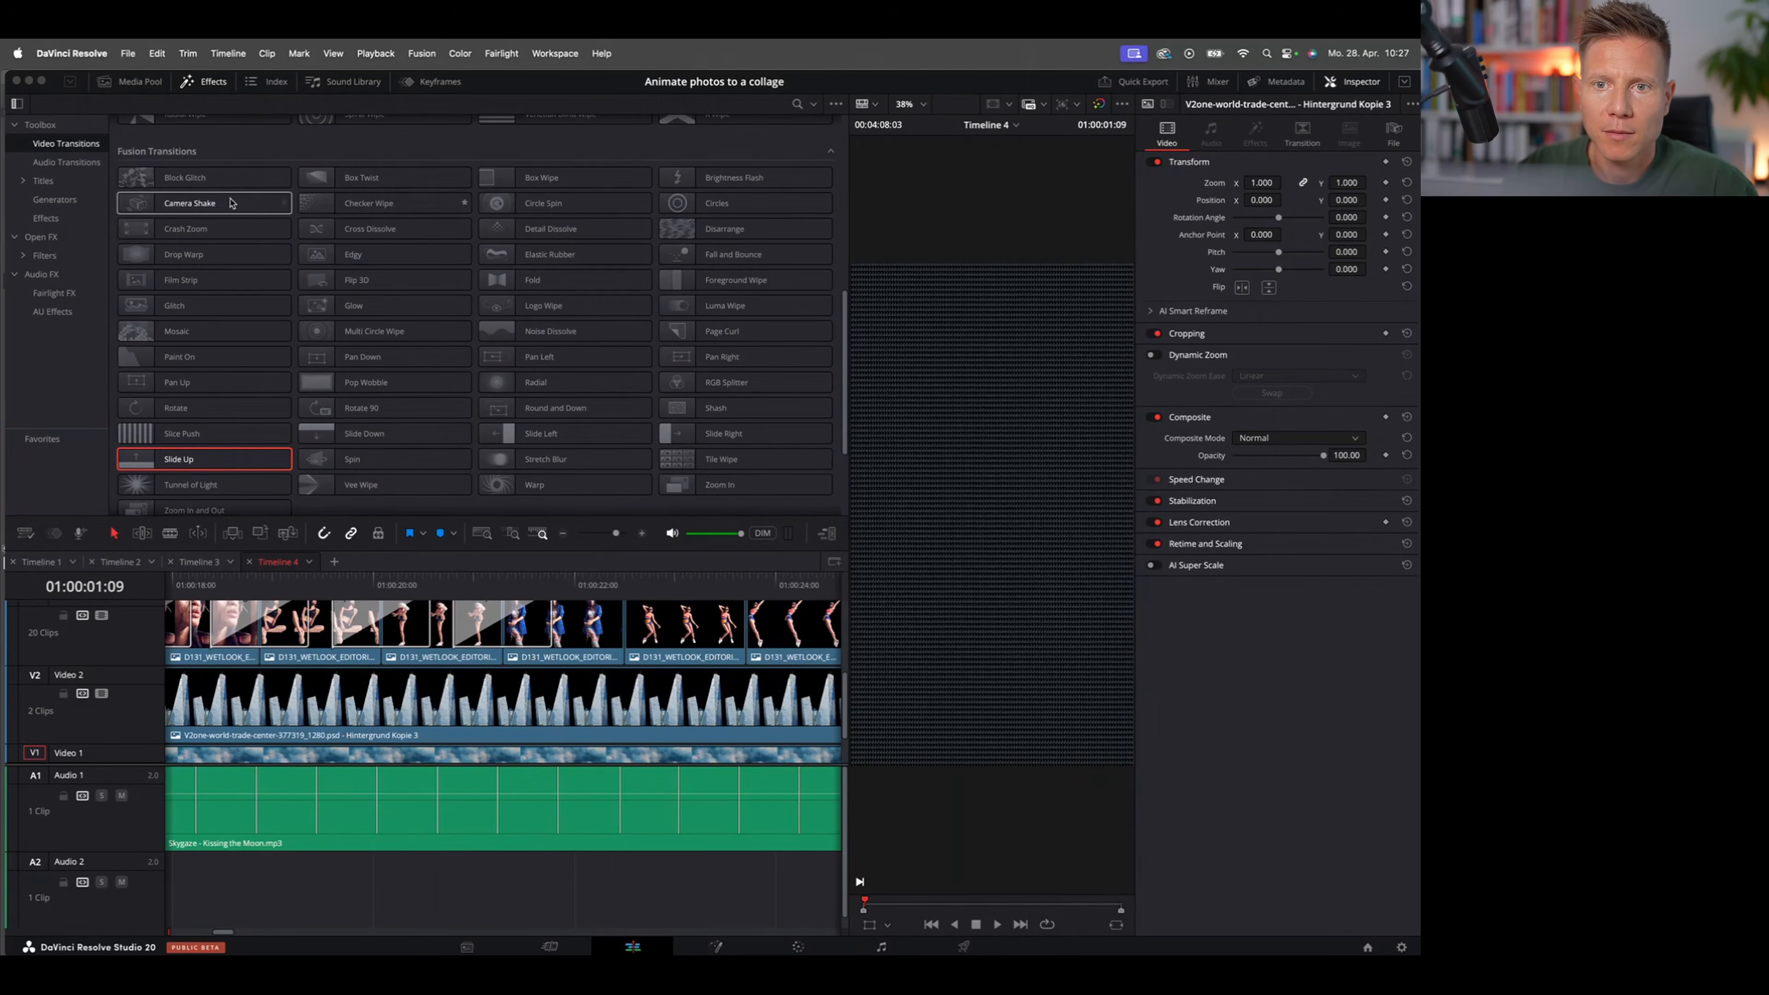
left_click_drag(216, 180, 634, 642)
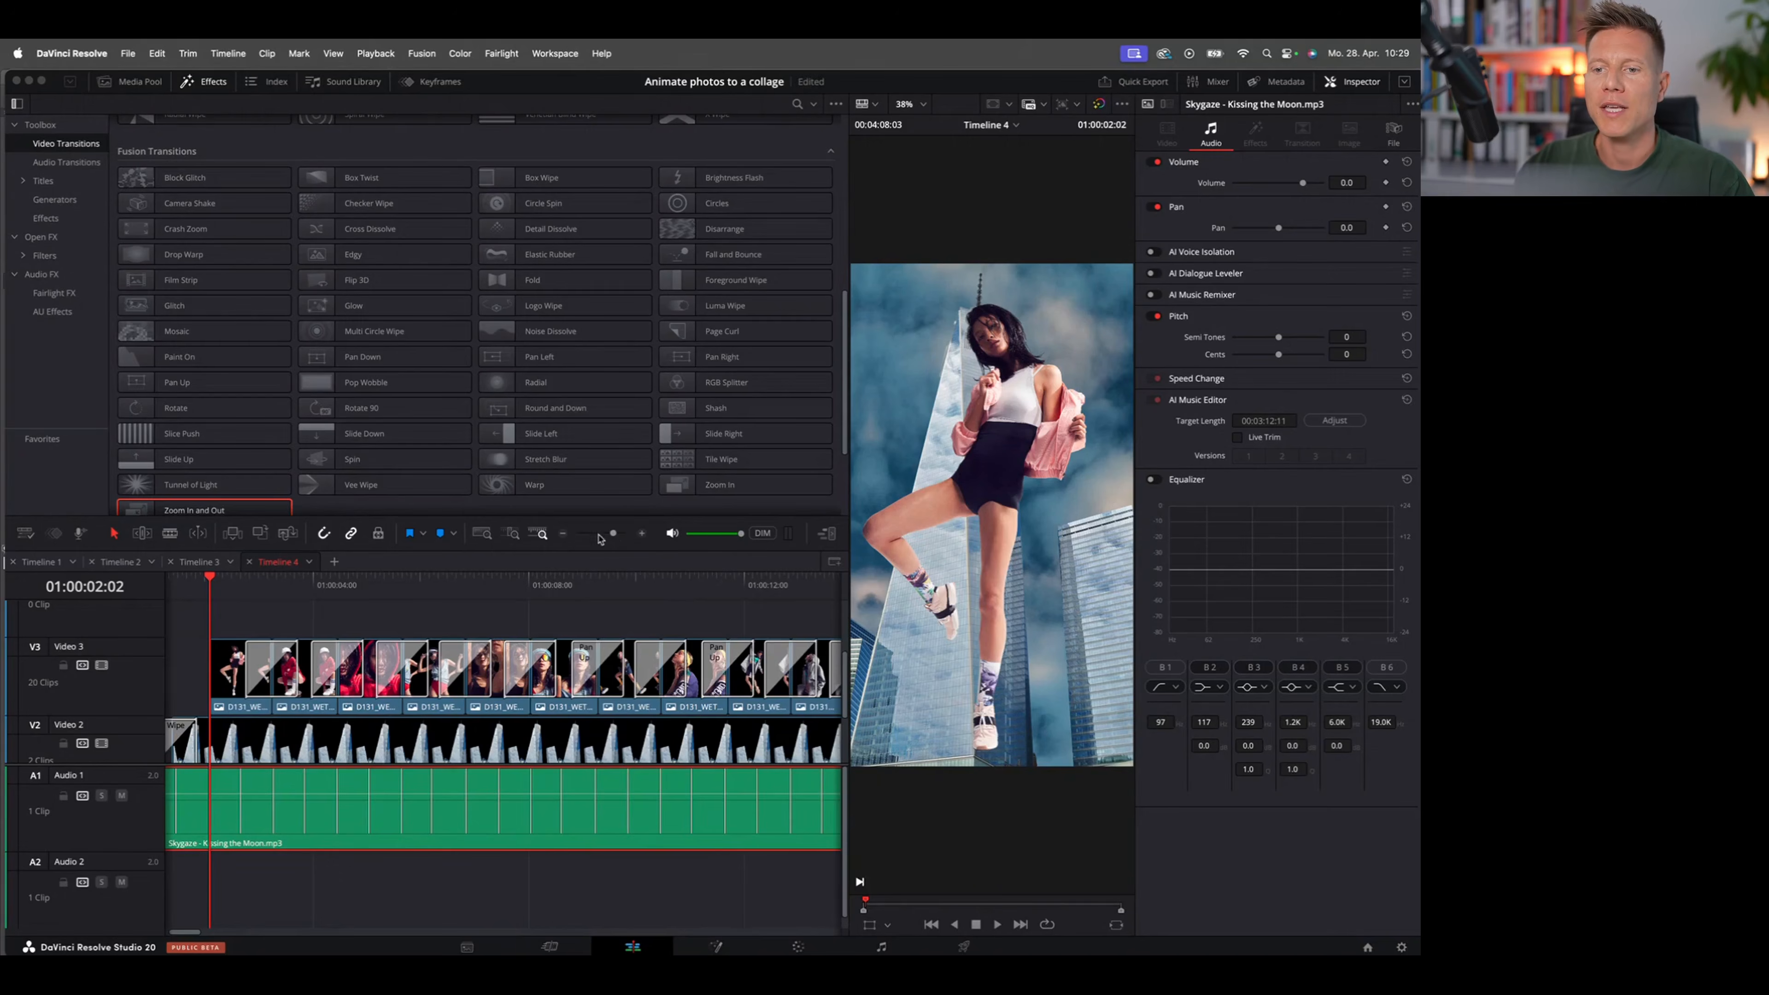
Step: Return to the start of the timeline and play the whole collage full screen to review the transitions and zooms
left_click_drag(613, 534, 610, 539)
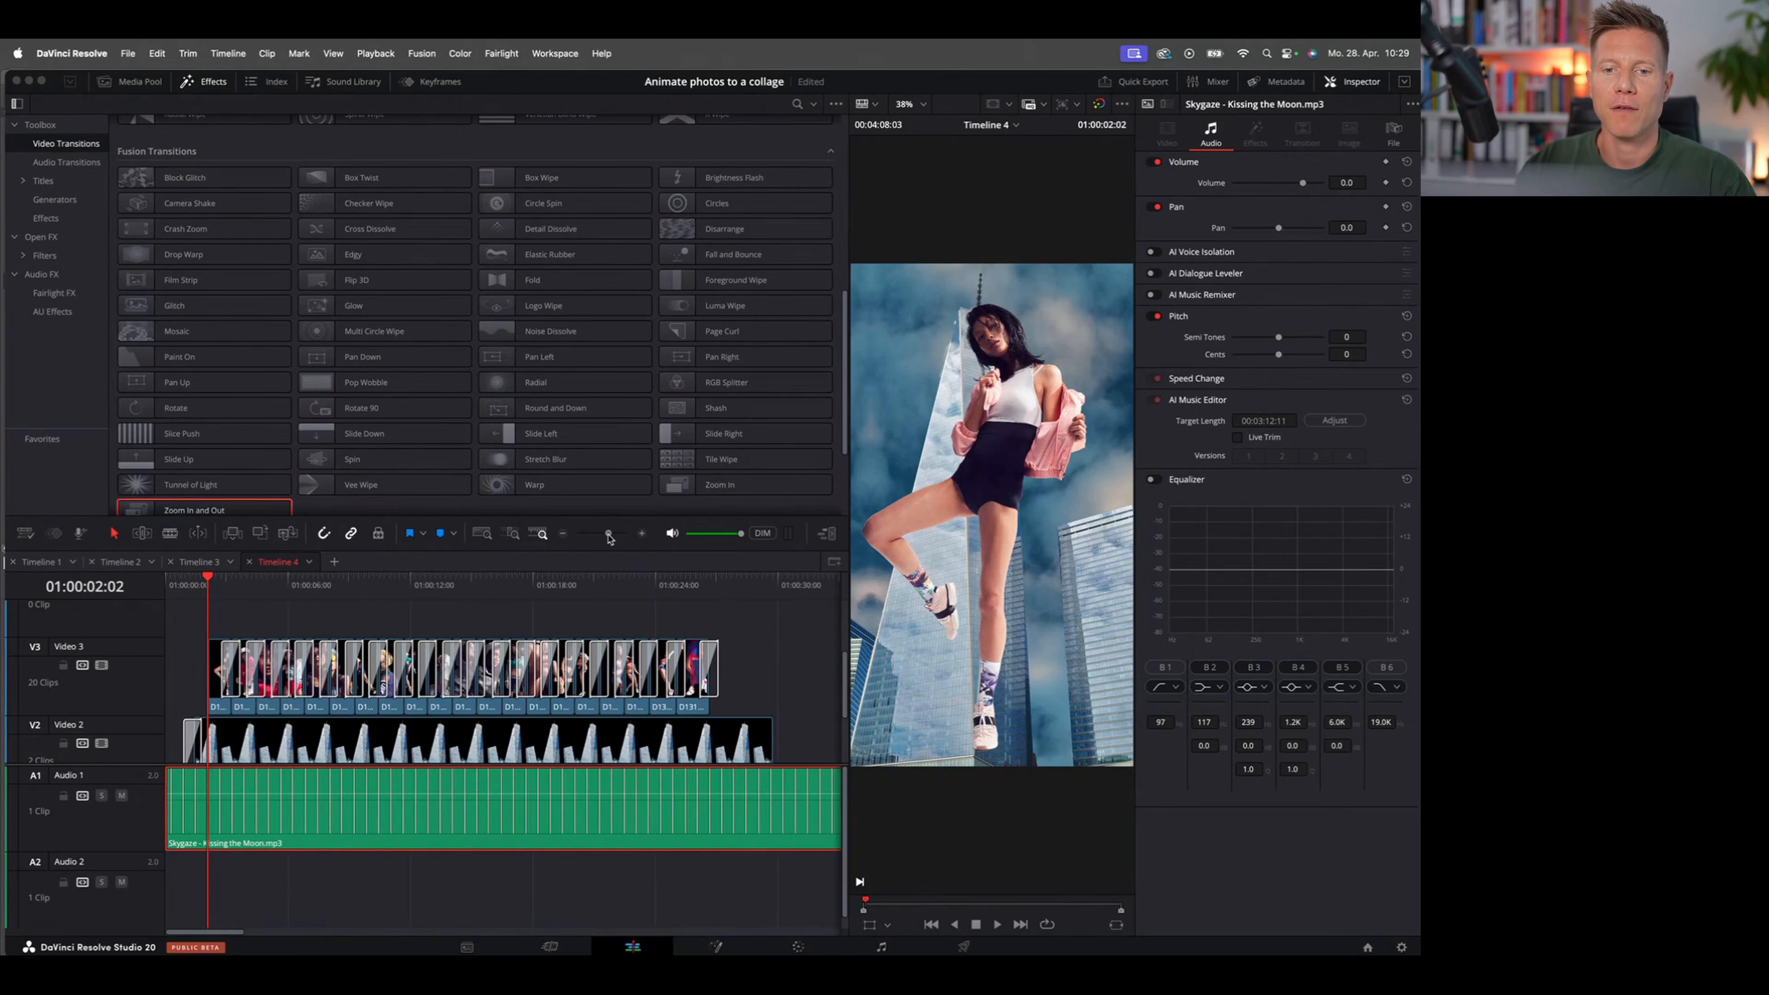
left_click_drag(180, 587, 158, 593)
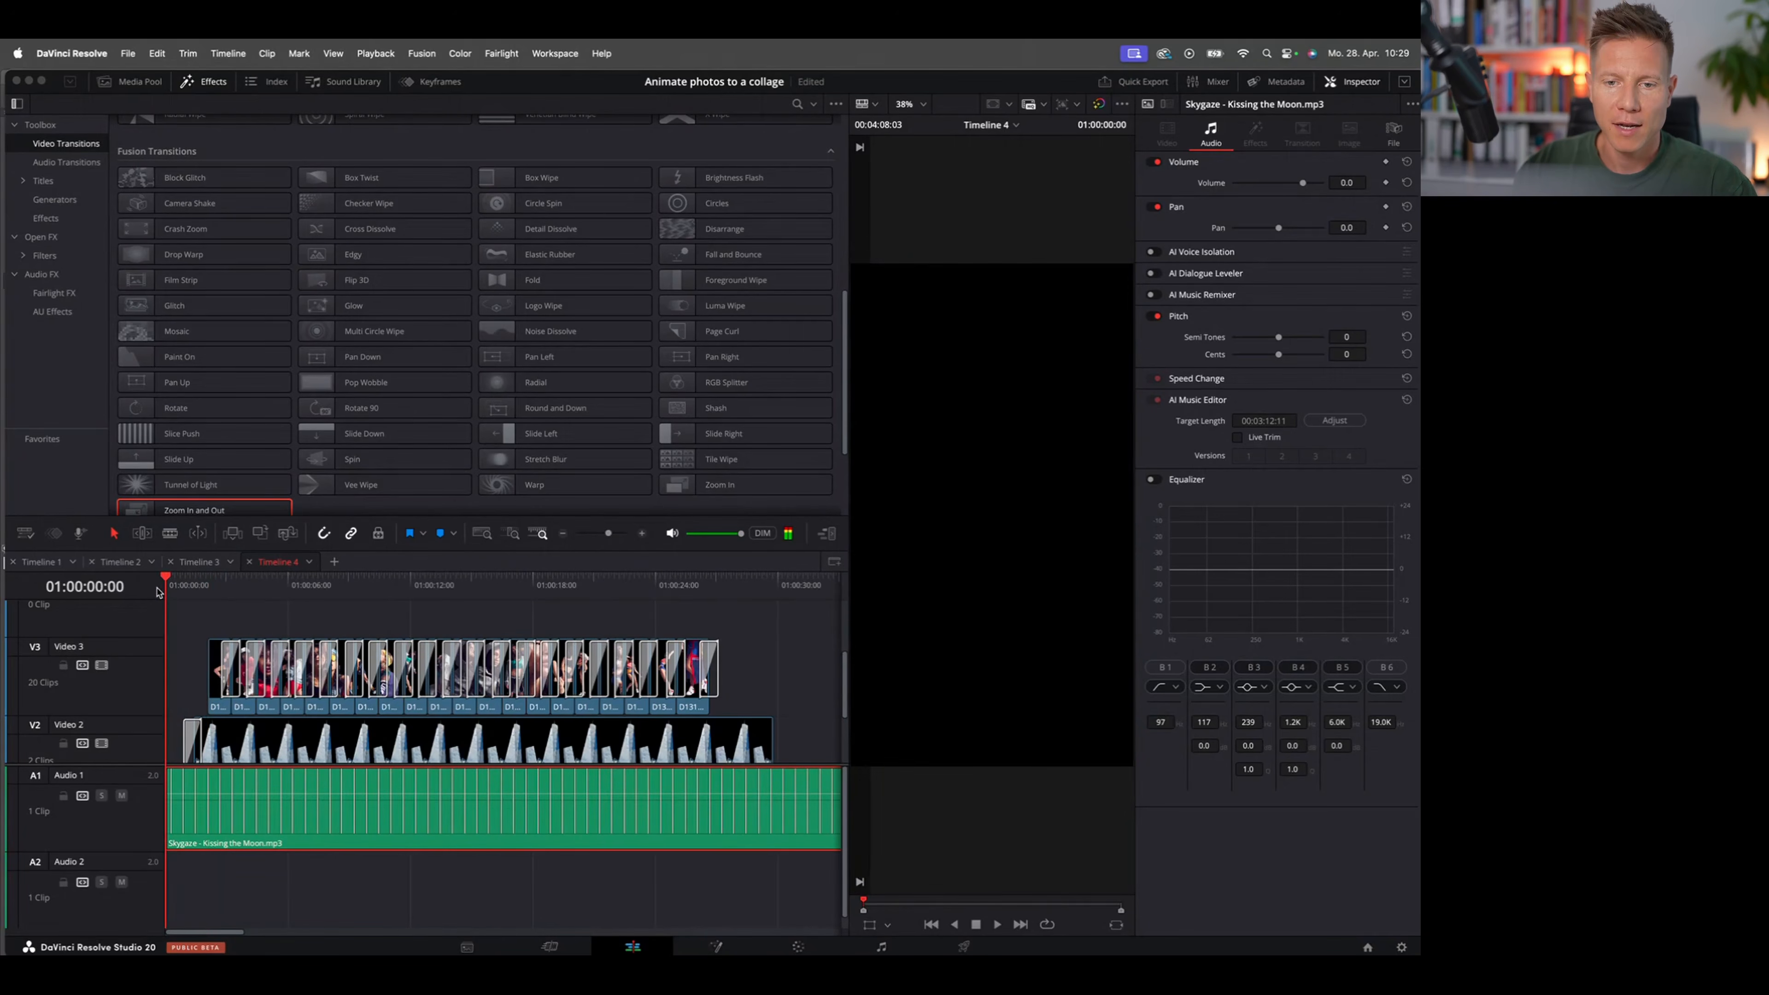
key("super+f")
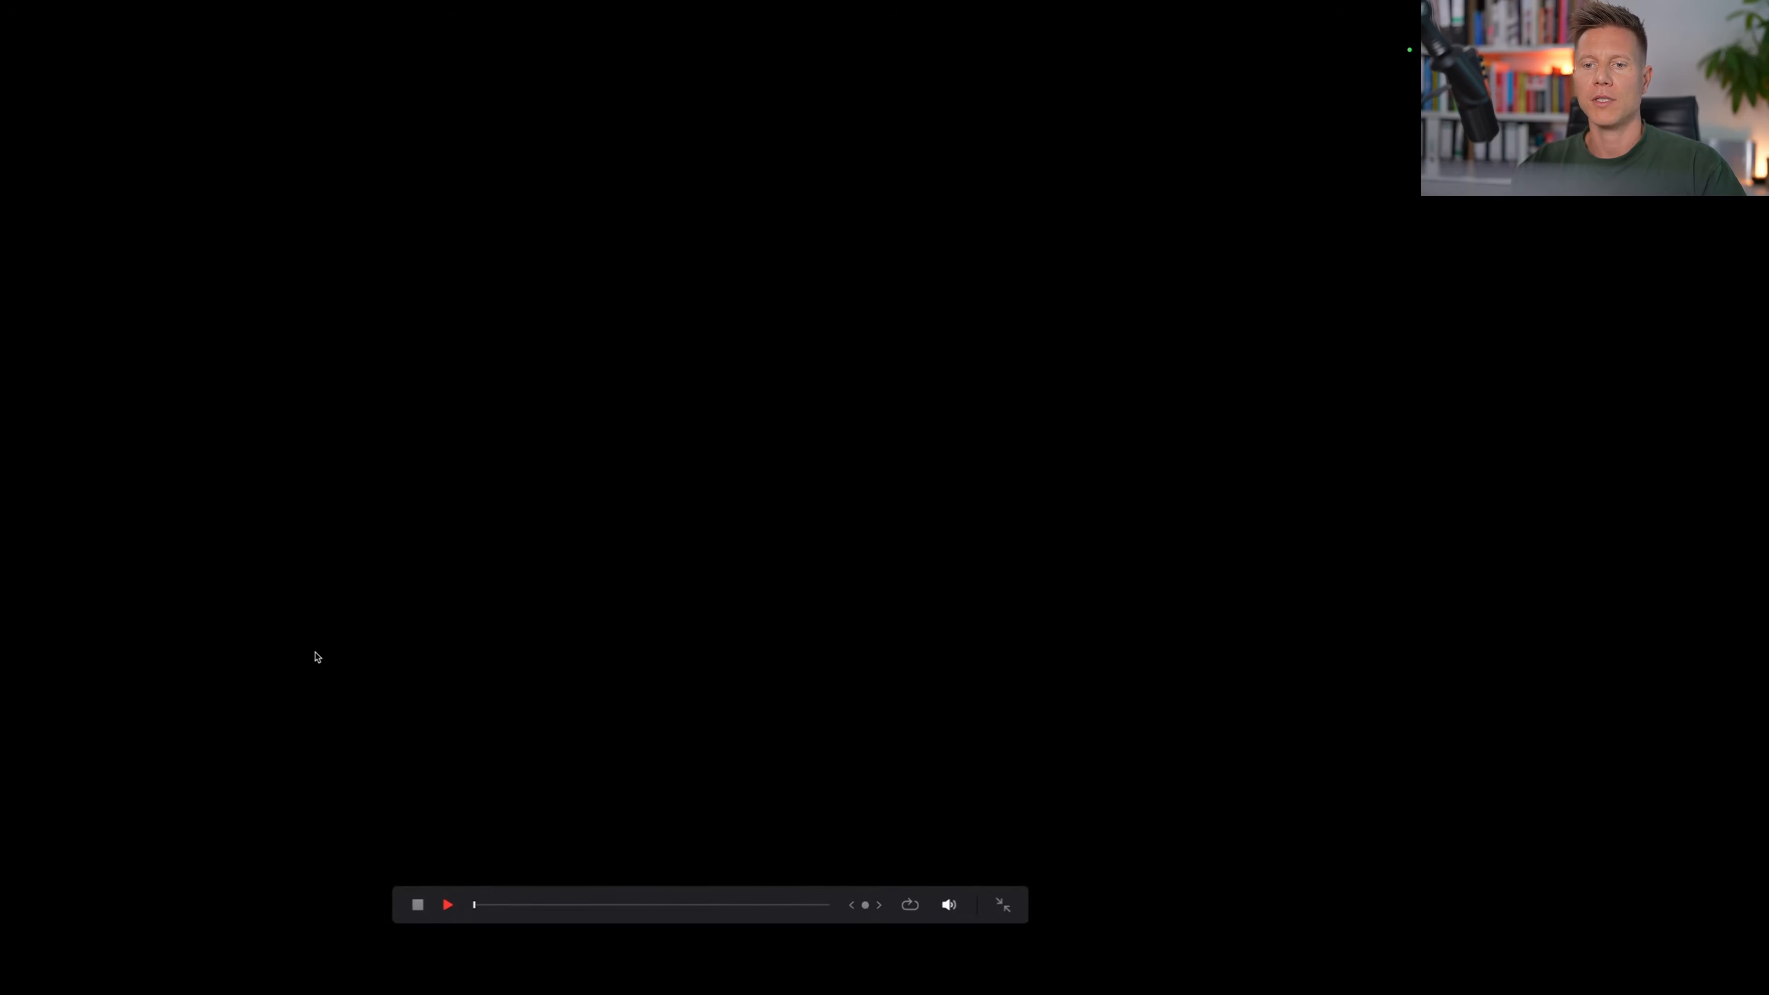
key("space")
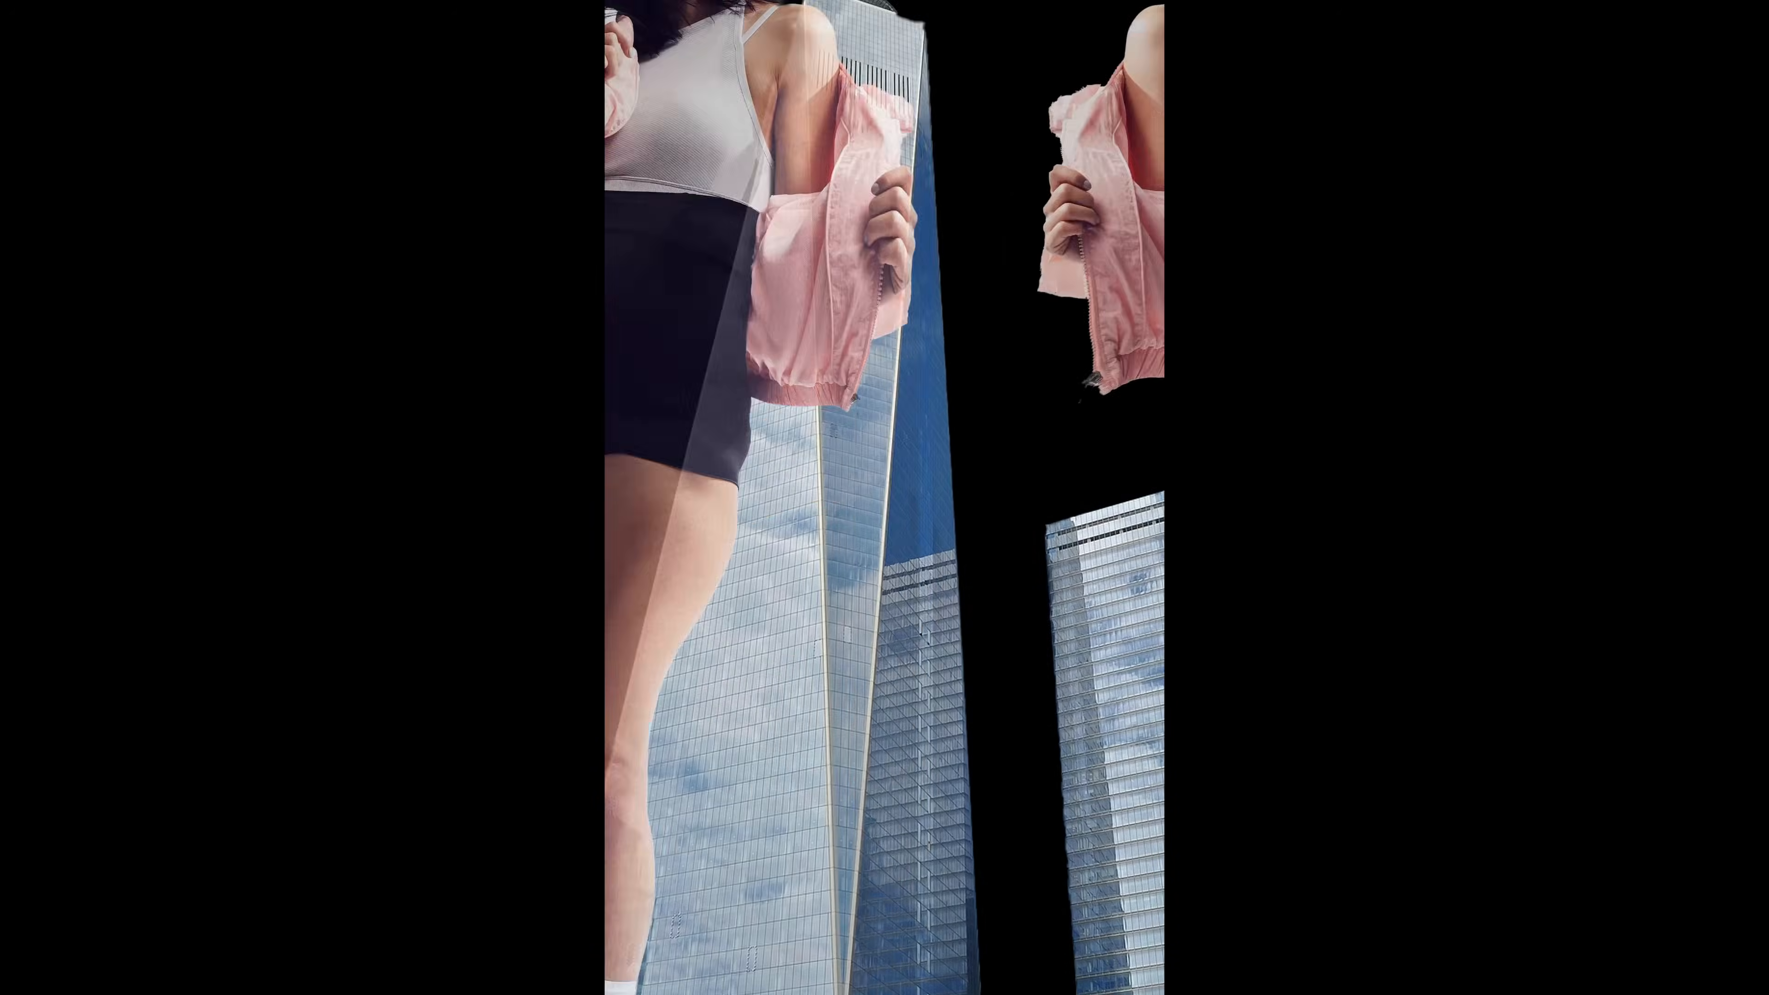